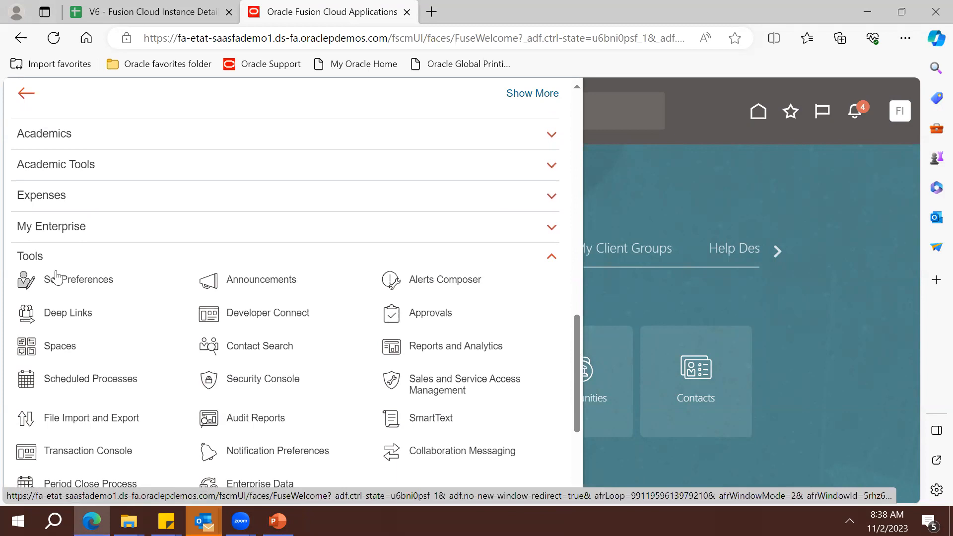
# Open the Security Console, dismiss its warning, and start a new account from the Users page
pyautogui.click(268, 381)
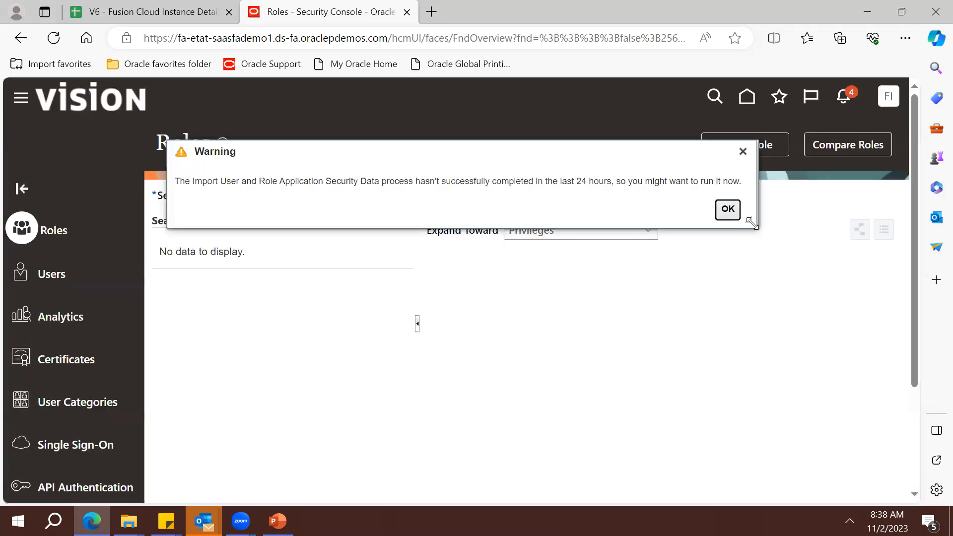
pyautogui.click(719, 211)
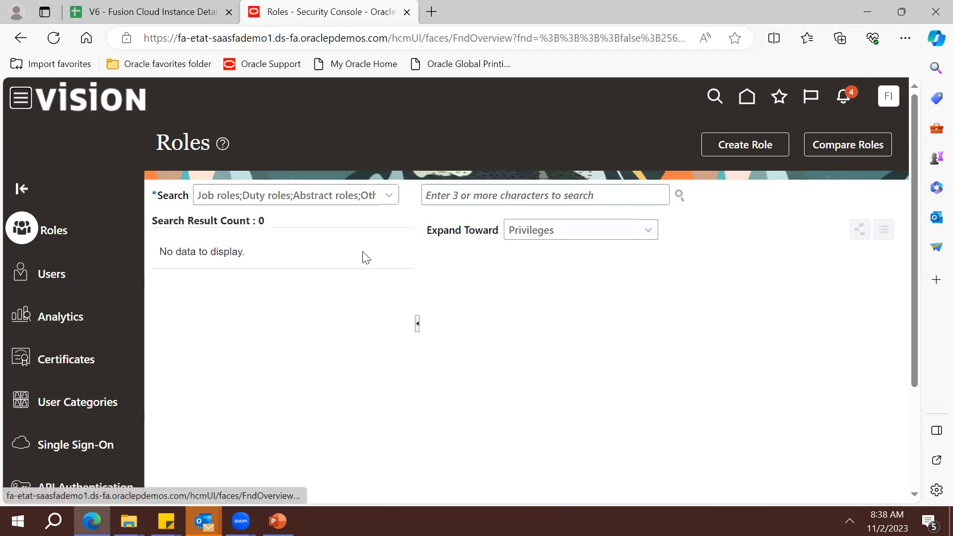
pyautogui.click(44, 276)
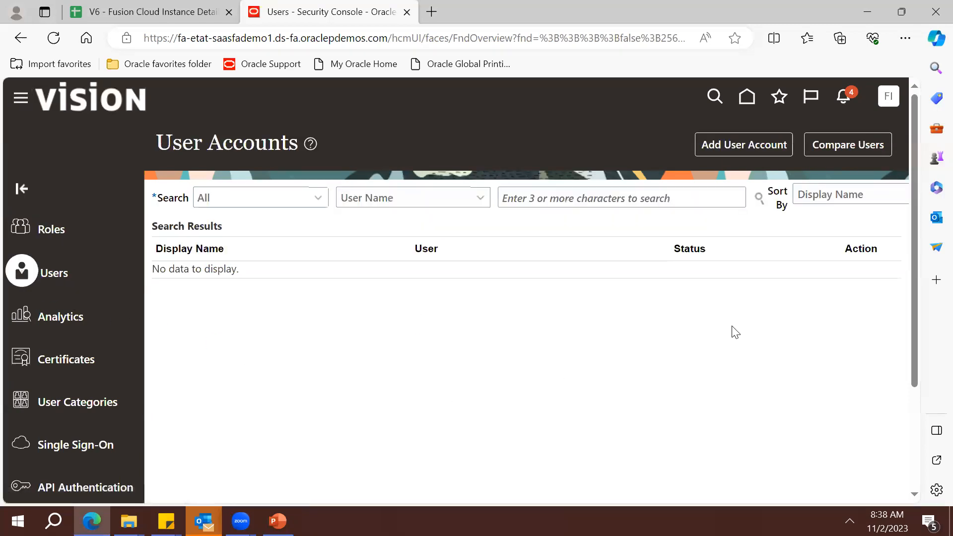
pyautogui.click(730, 145)
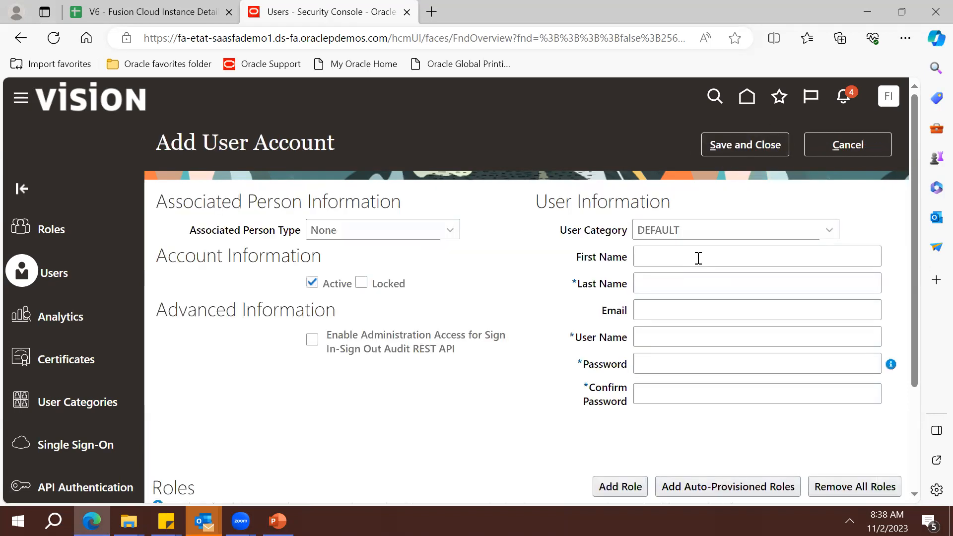
# Enter the new user's first and last name, letting the user name auto-fill
pyautogui.click(662, 254)
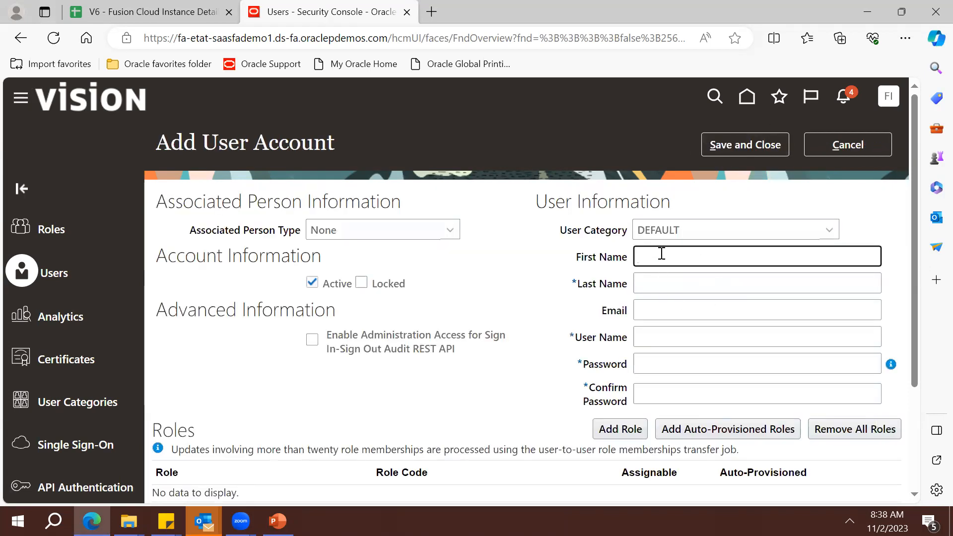
pyautogui.press('Tab')
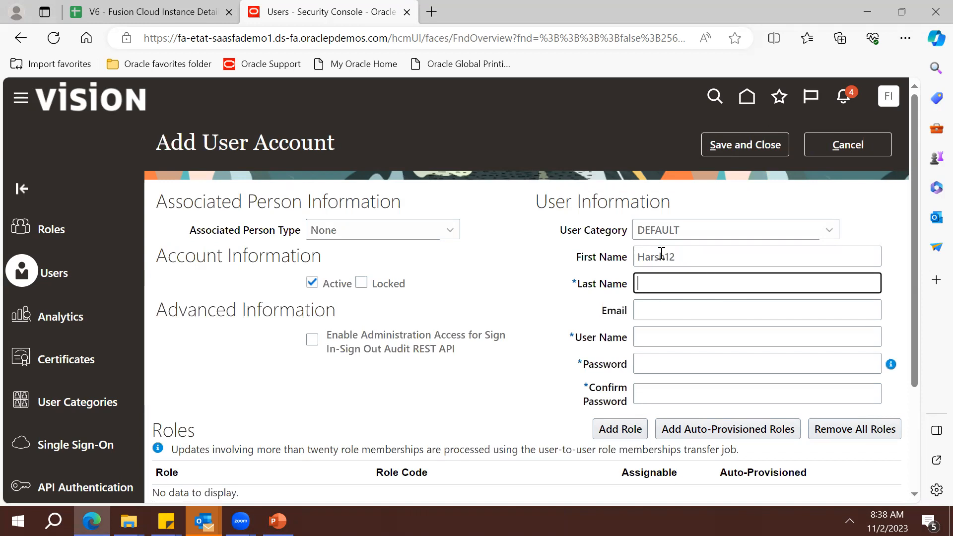
pyautogui.press('Tab')
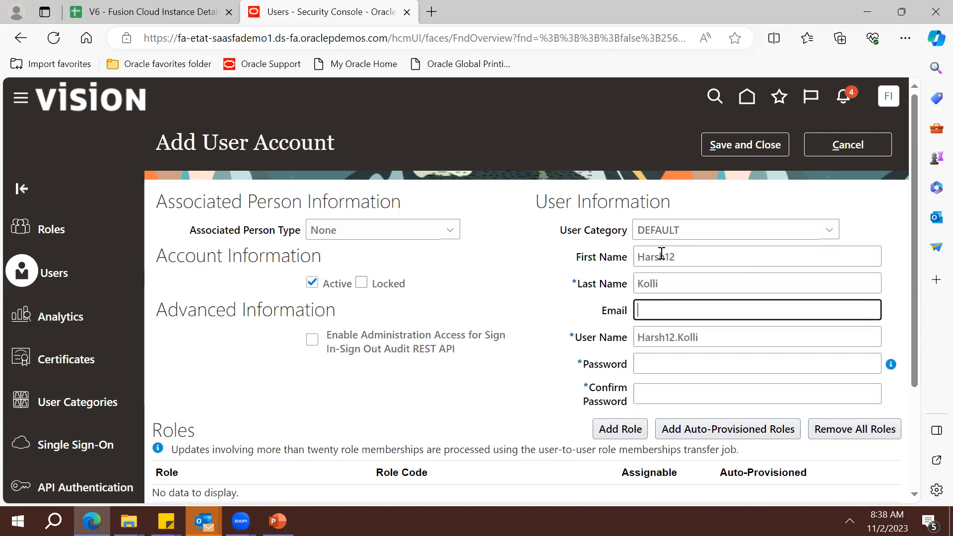
pyautogui.press('Tab')
# Fill in the password and confirm password fields for the new account
pyautogui.press('Tab')
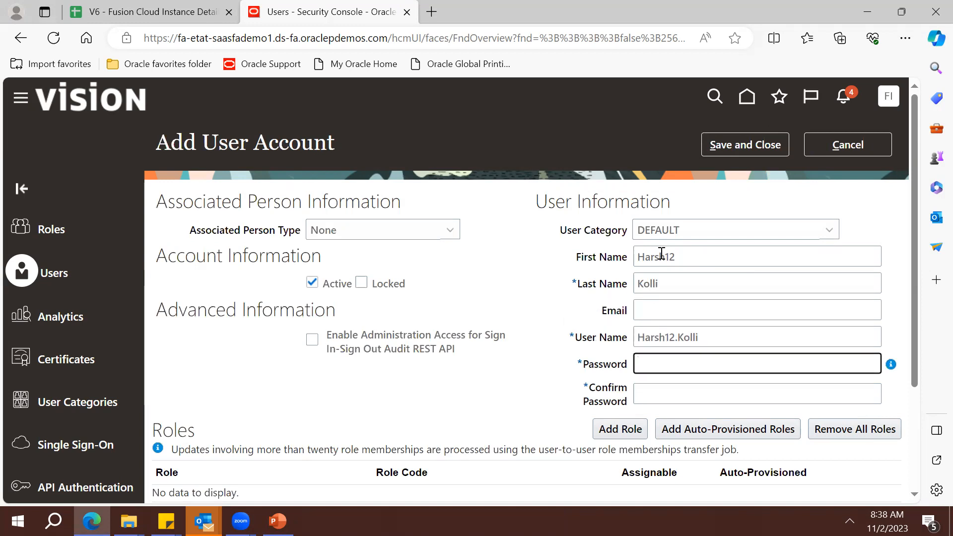
pyautogui.write('We•••')
pyautogui.press('Tab')
pyautogui.write('W')
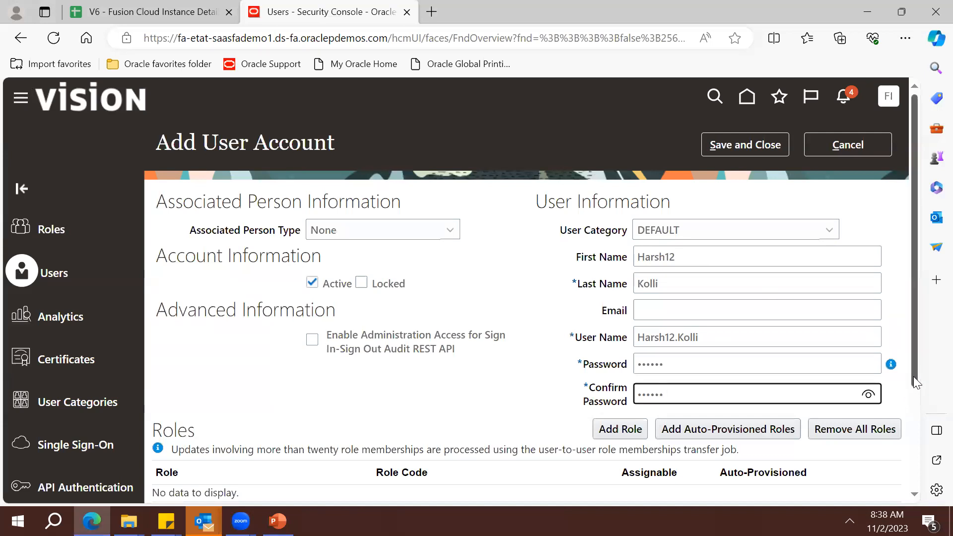
pyautogui.scroll(-3, 913, 376)
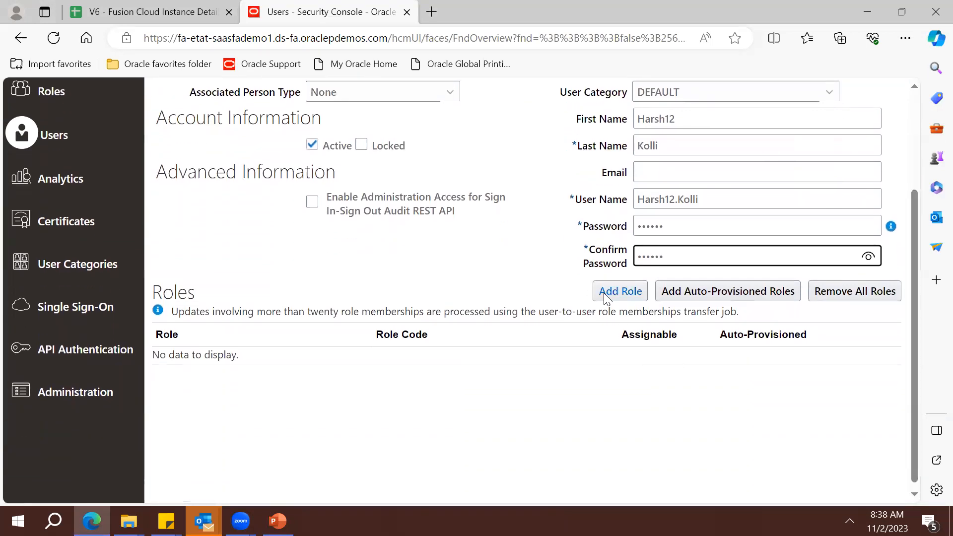
pyautogui.click(604, 293)
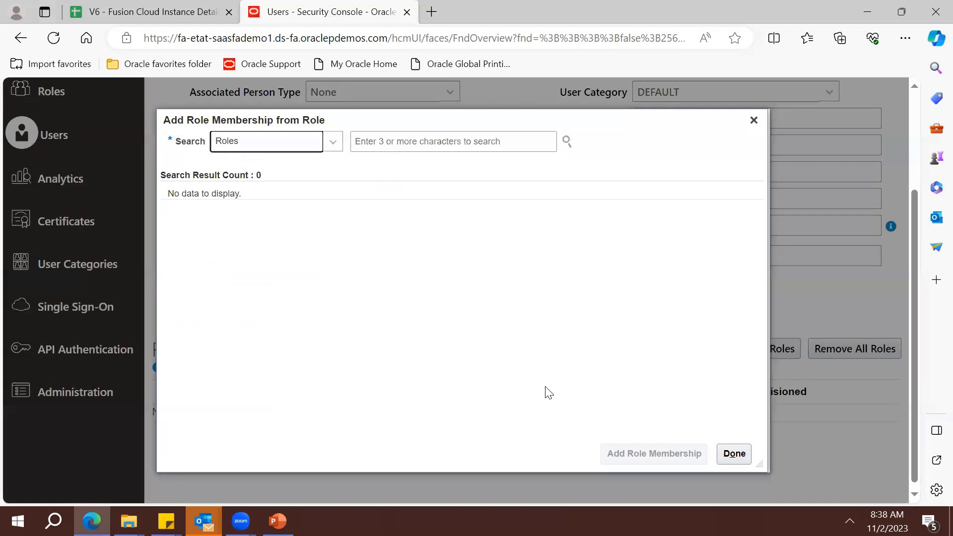
# Search for and add the IT Security Manager role
pyautogui.click(390, 145)
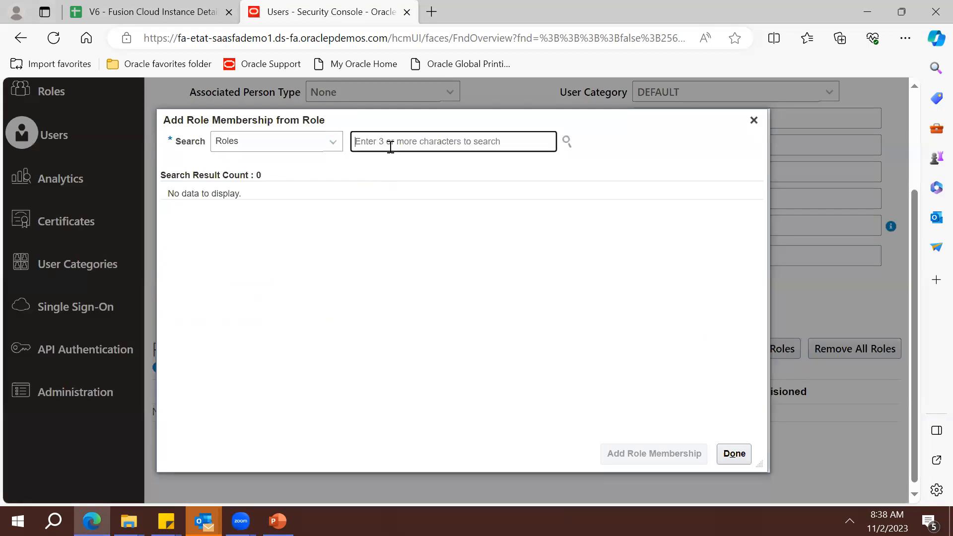
pyautogui.write('IT Se')
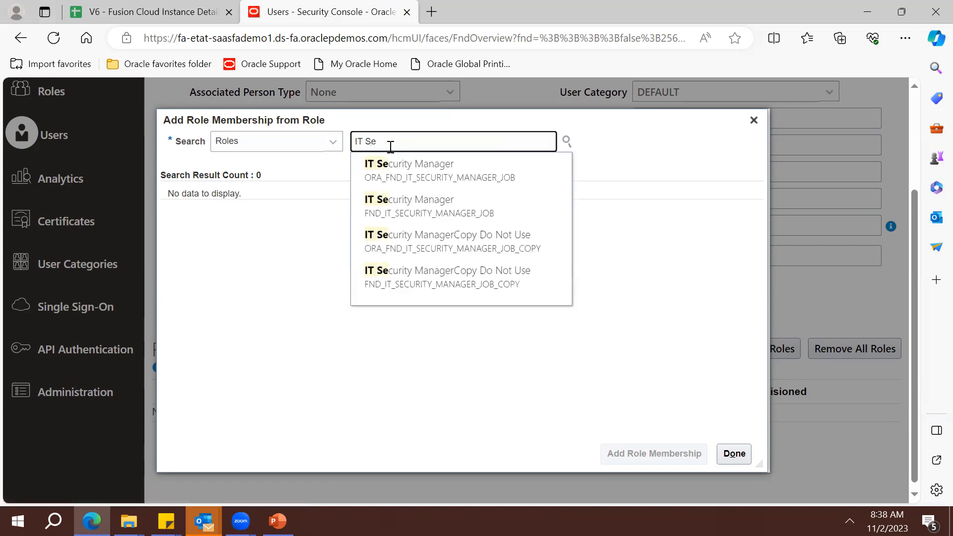
pyautogui.press('Down')
pyautogui.press('Return')
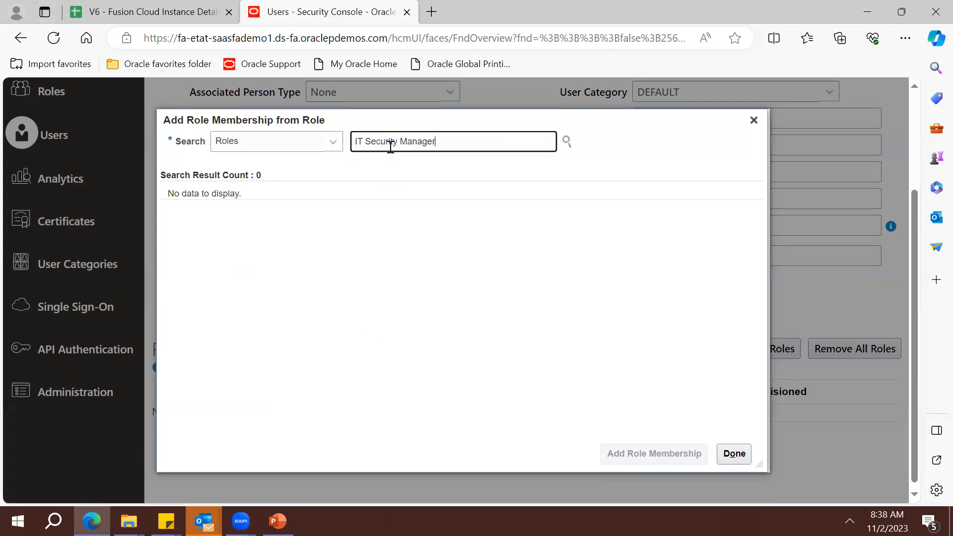
pyautogui.click(390, 203)
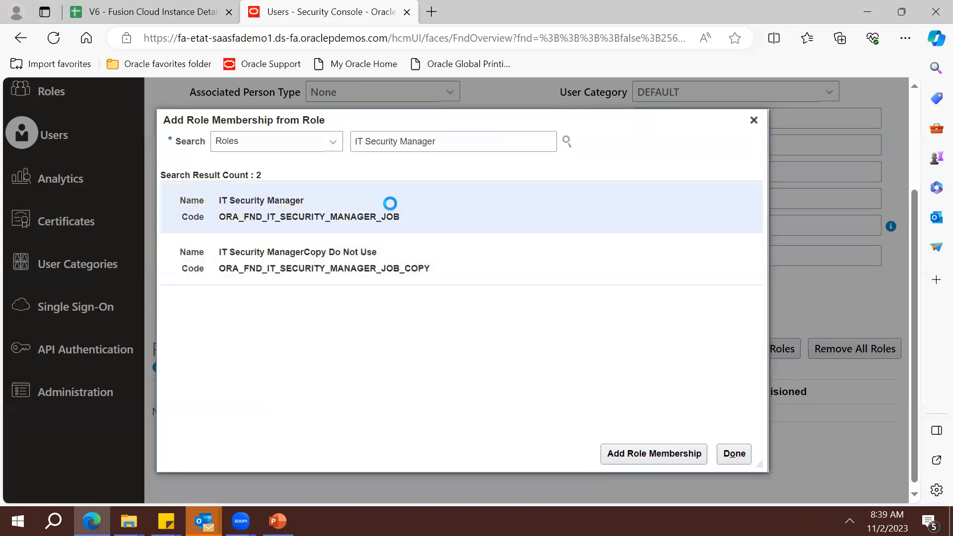
pyautogui.click(649, 454)
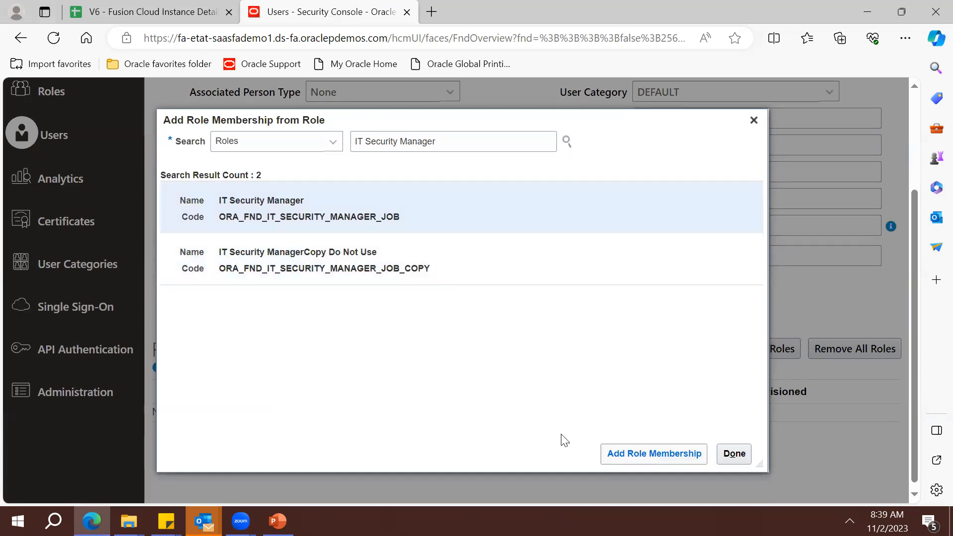
# Search for and add the Application Implementation Consultant role
pyautogui.click(460, 146)
pyautogui.hotkey('ctrl', 'a')
pyautogui.press('BackSpace')
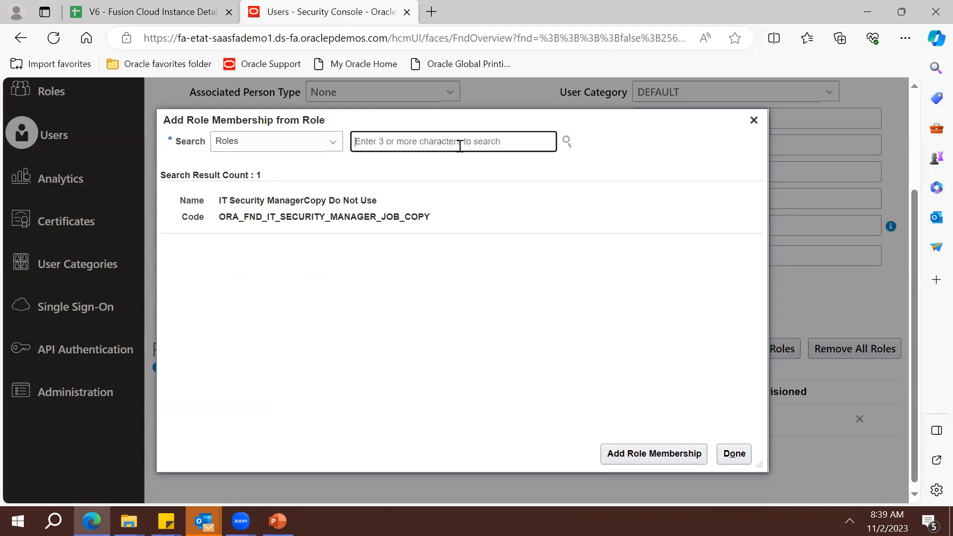
pyautogui.write('Applicati')
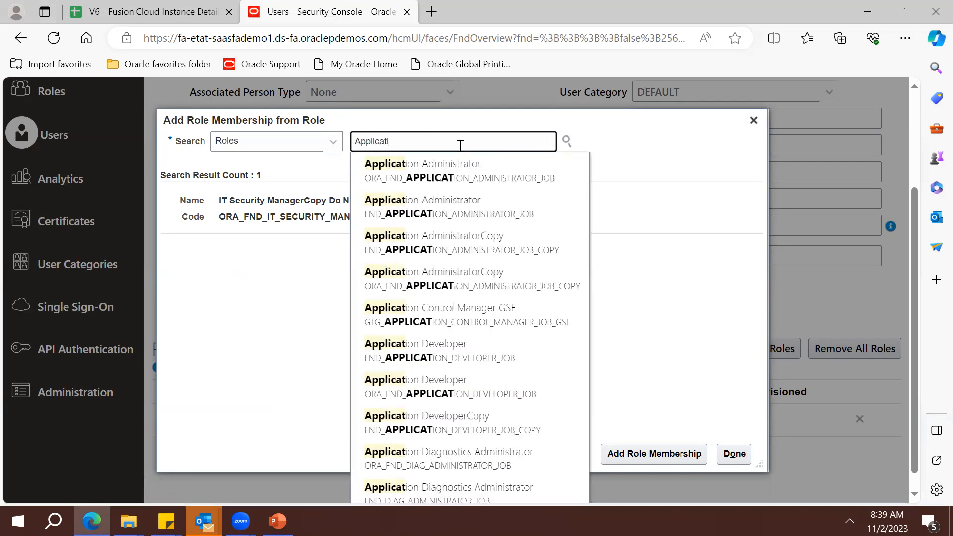
pyautogui.write('on Im')
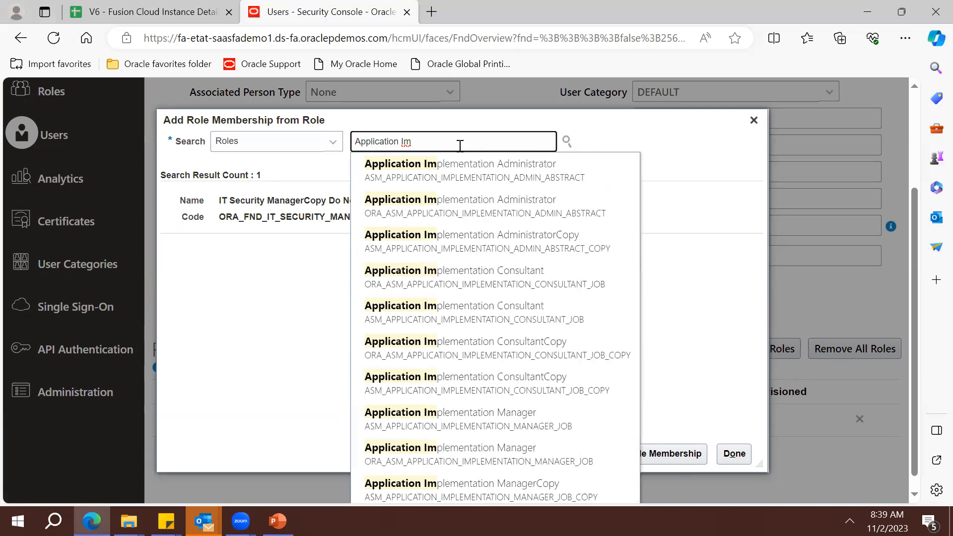
pyautogui.press('Down')
pyautogui.press('Down')
pyautogui.press('Down')
pyautogui.press('Down')
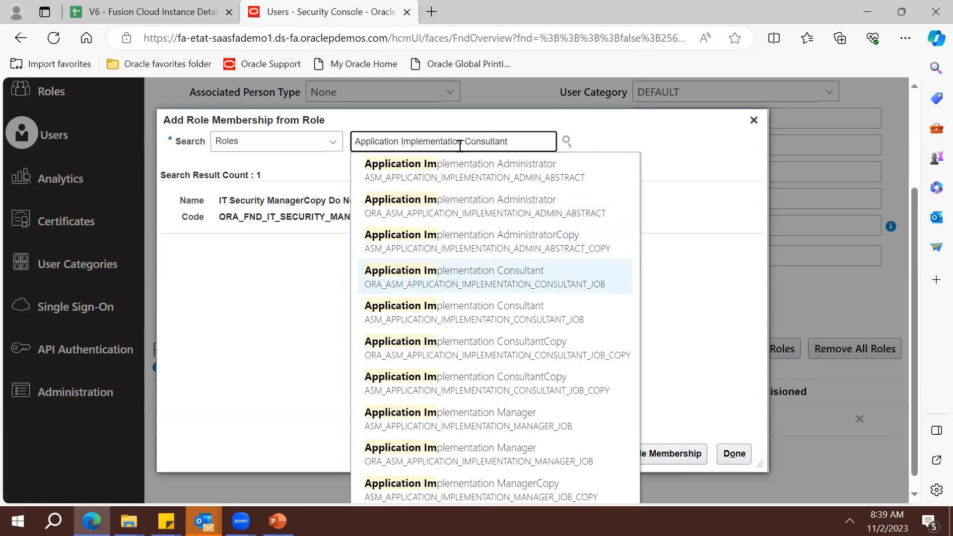
pyautogui.press('Return')
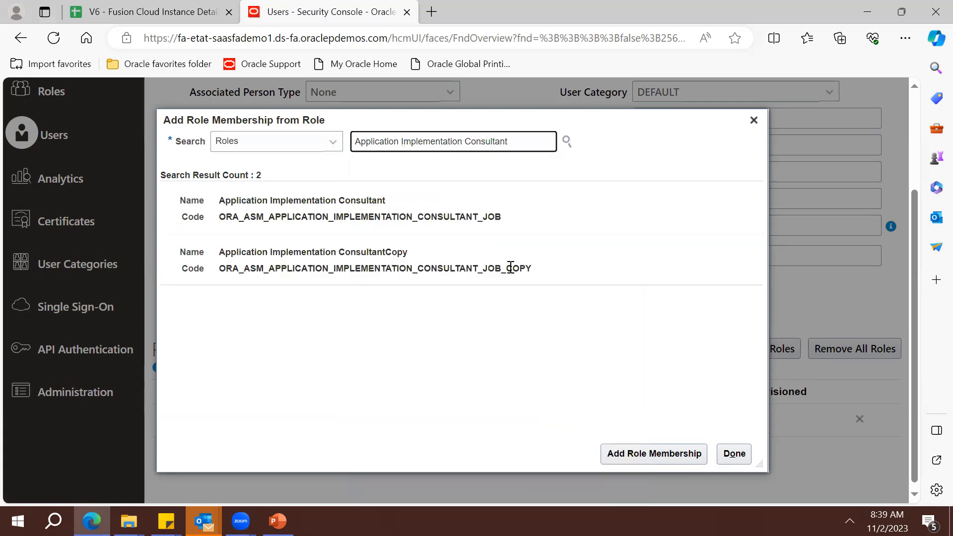
pyautogui.click(393, 194)
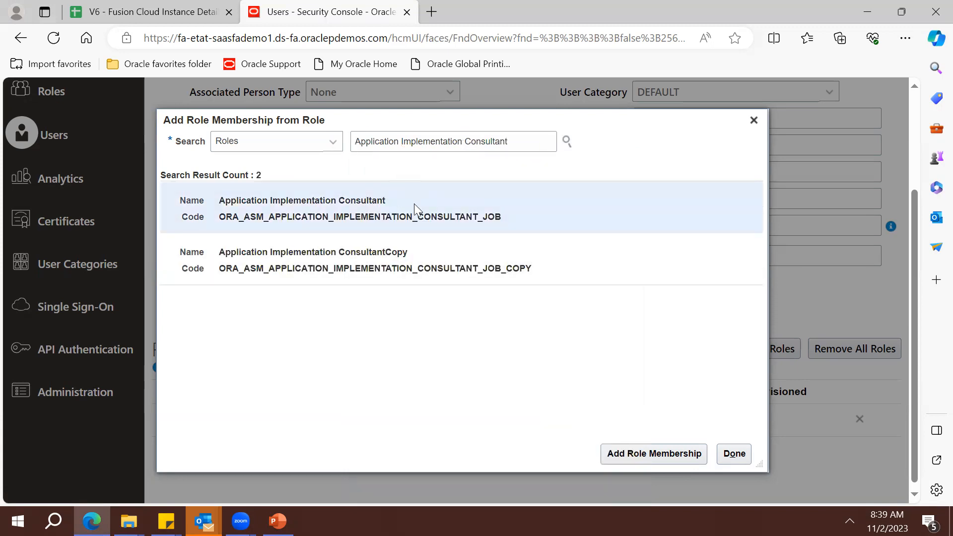
pyautogui.click(663, 452)
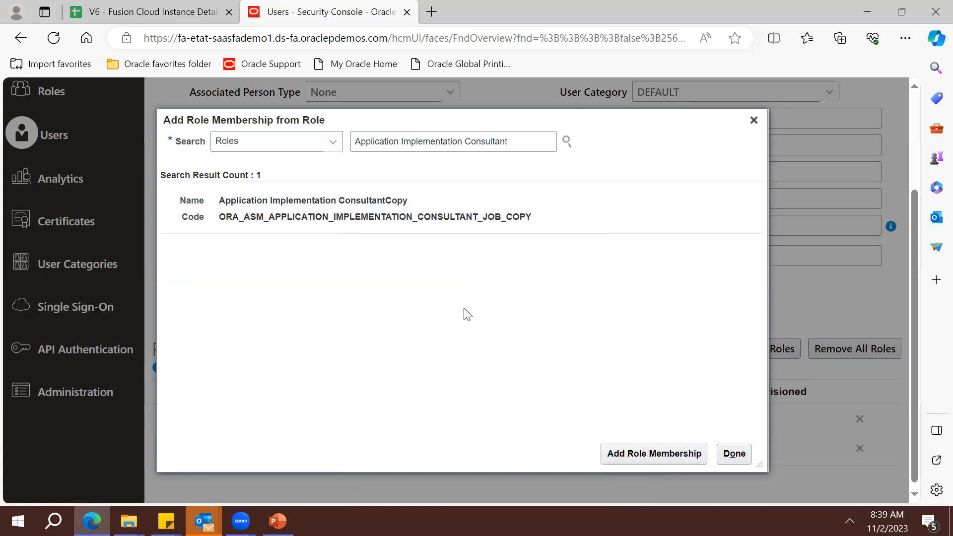
pyautogui.tripleClick(481, 141)
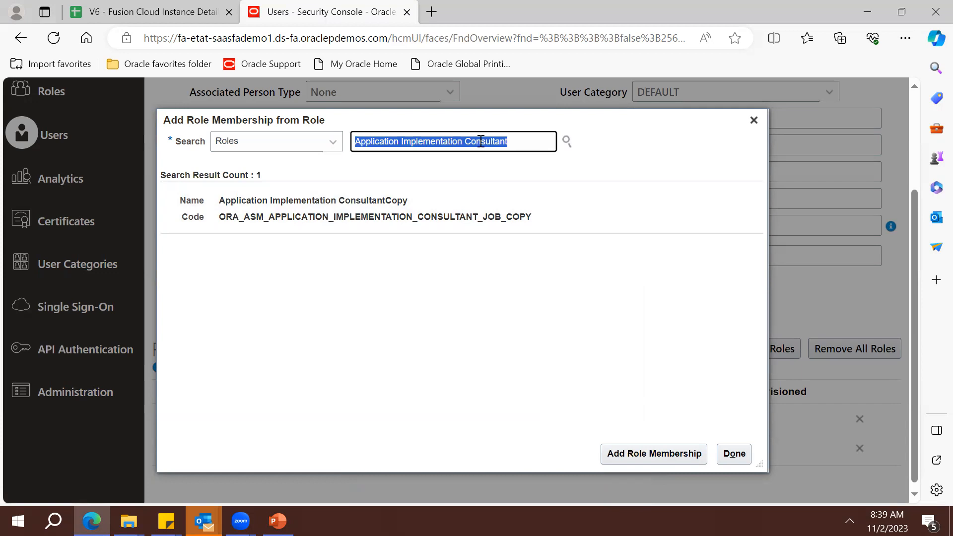
pyautogui.press('BackSpace')
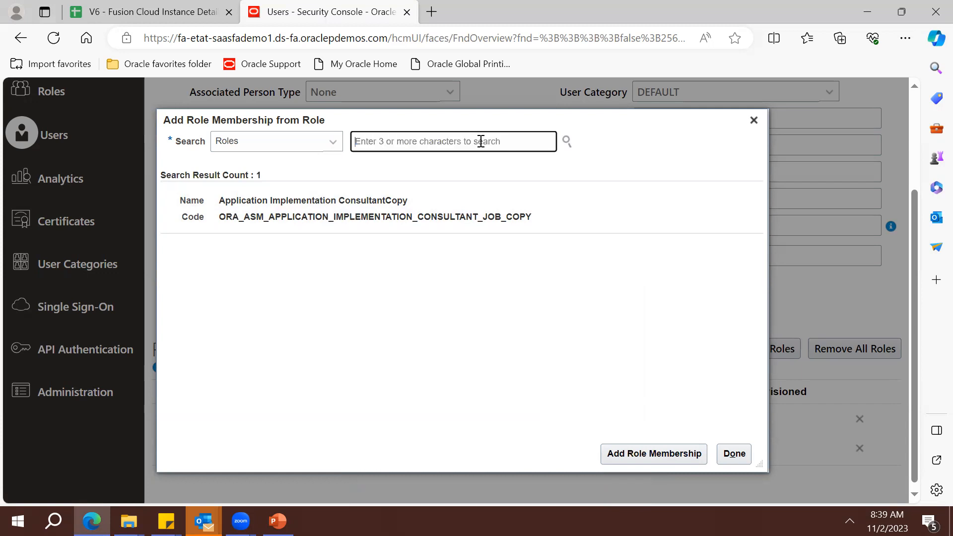
# Add the Project Accountant and Project Administrator roles to the user
pyautogui.write('Project')
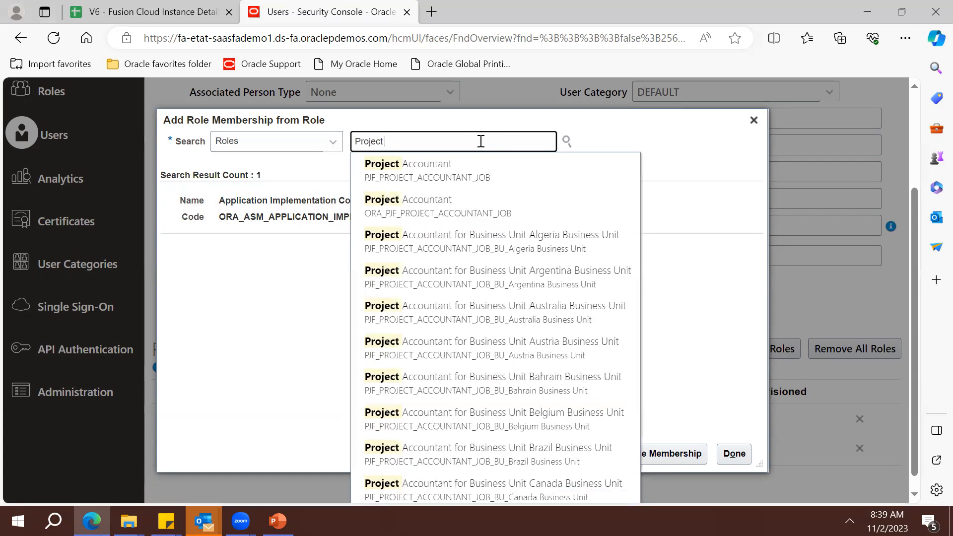
pyautogui.write(' Accountant')
pyautogui.press('Return')
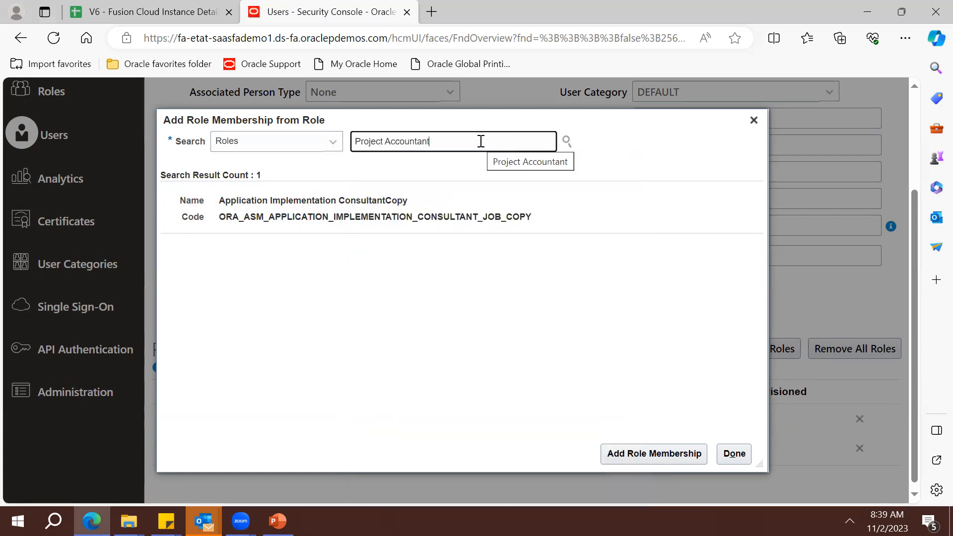
pyautogui.click(396, 185)
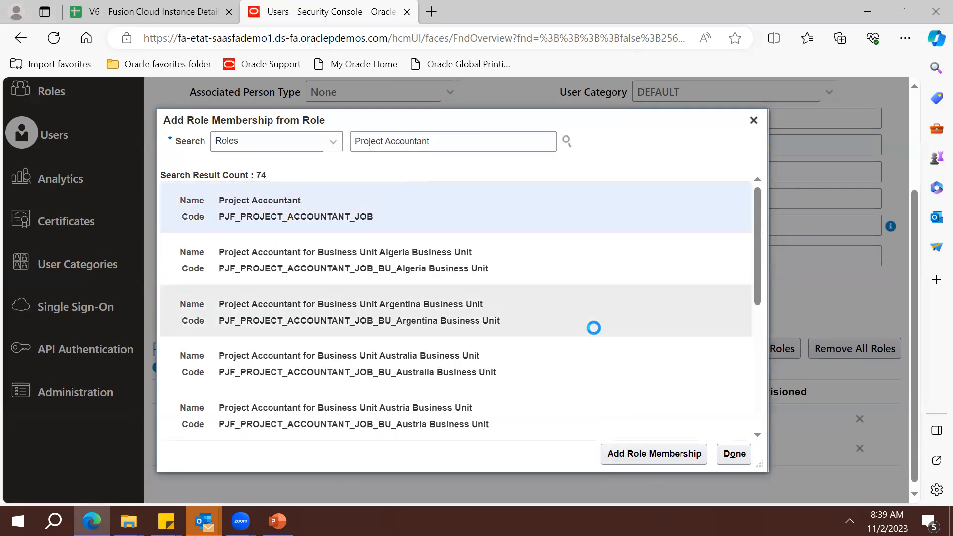
pyautogui.click(638, 449)
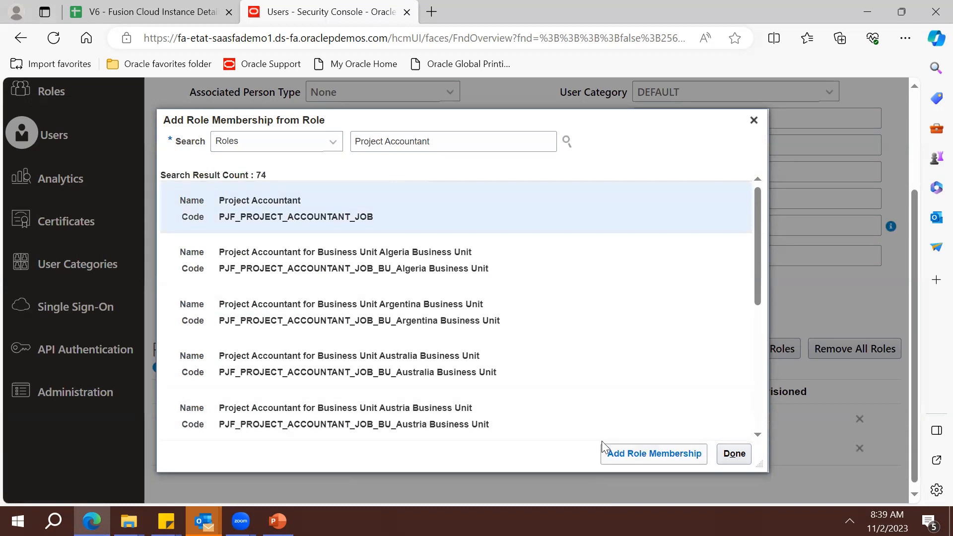
pyautogui.doubleClick(445, 150)
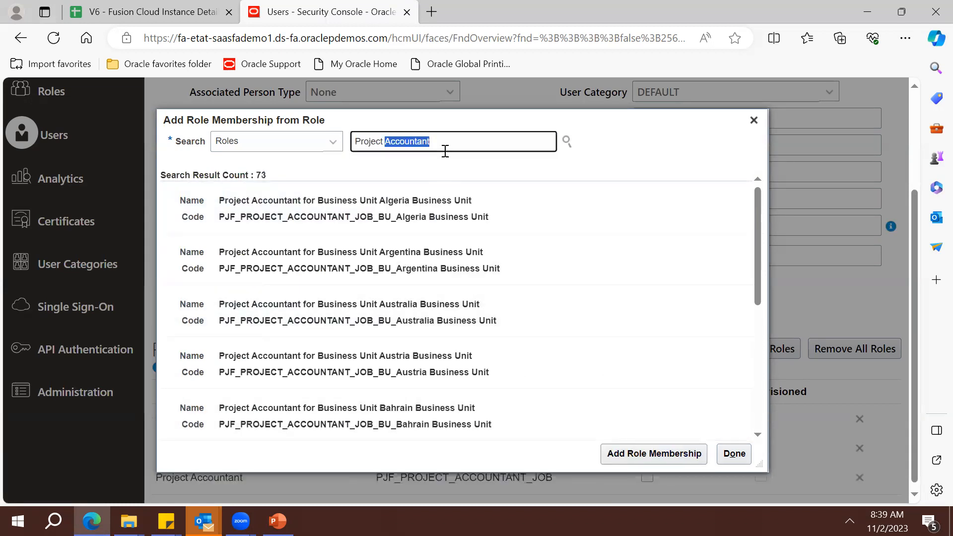
pyautogui.press('BackSpace')
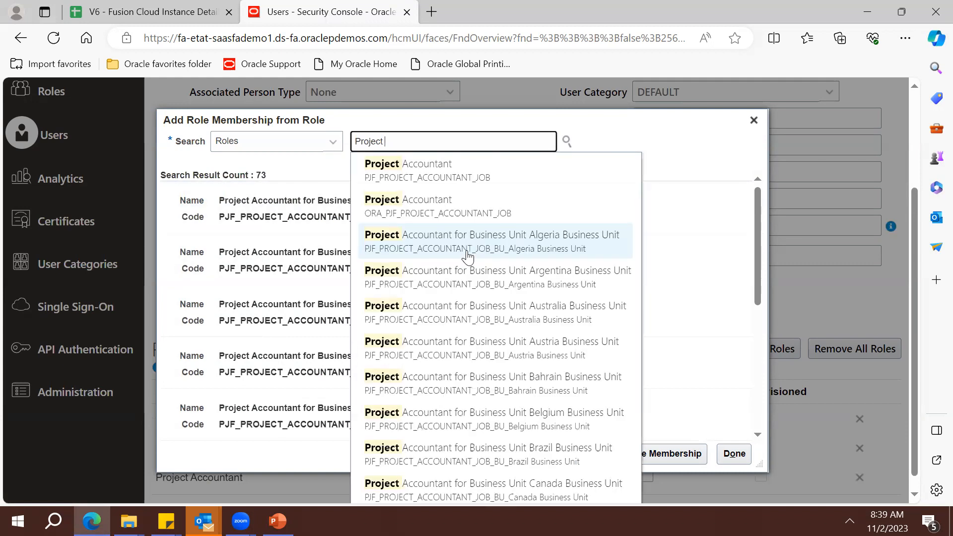
pyautogui.write('Ad')
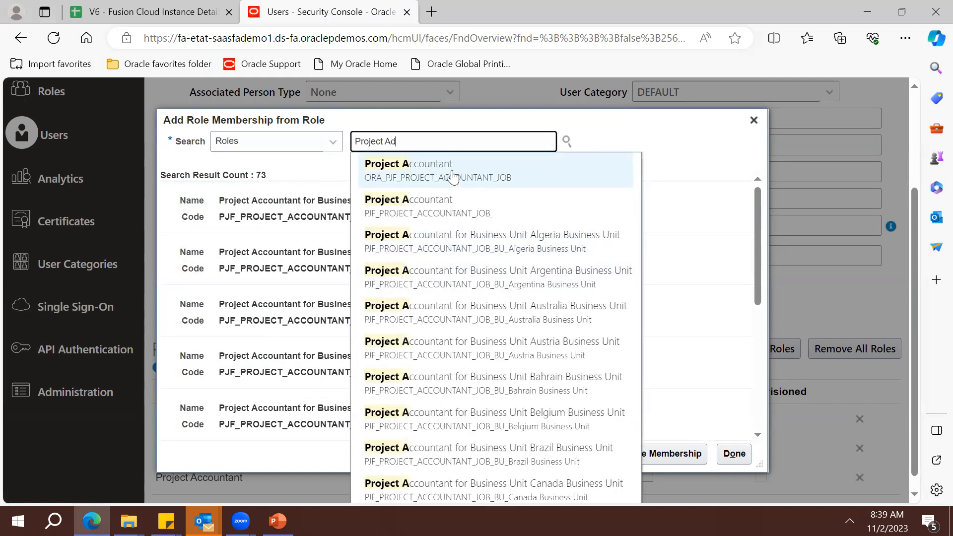
pyautogui.click(452, 176)
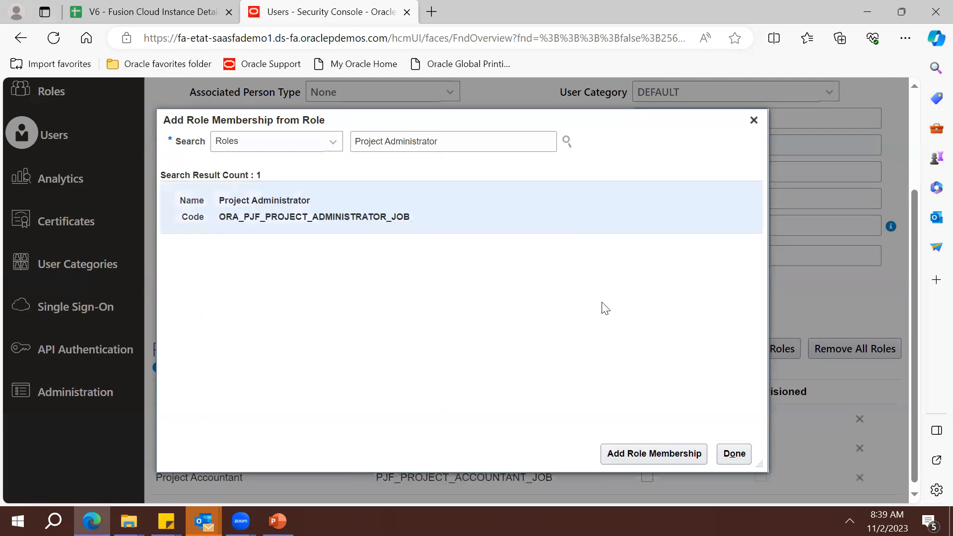
pyautogui.click(631, 456)
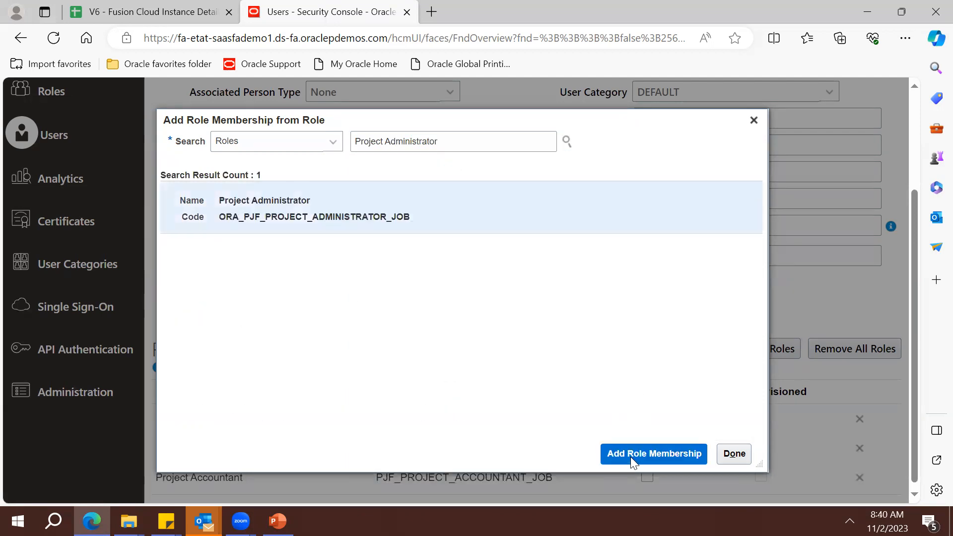
# Add the Project Manager and Financial Analyst roles, then close the role dialog
pyautogui.doubleClick(412, 141)
pyautogui.press('BackSpace')
pyautogui.write('Mana')
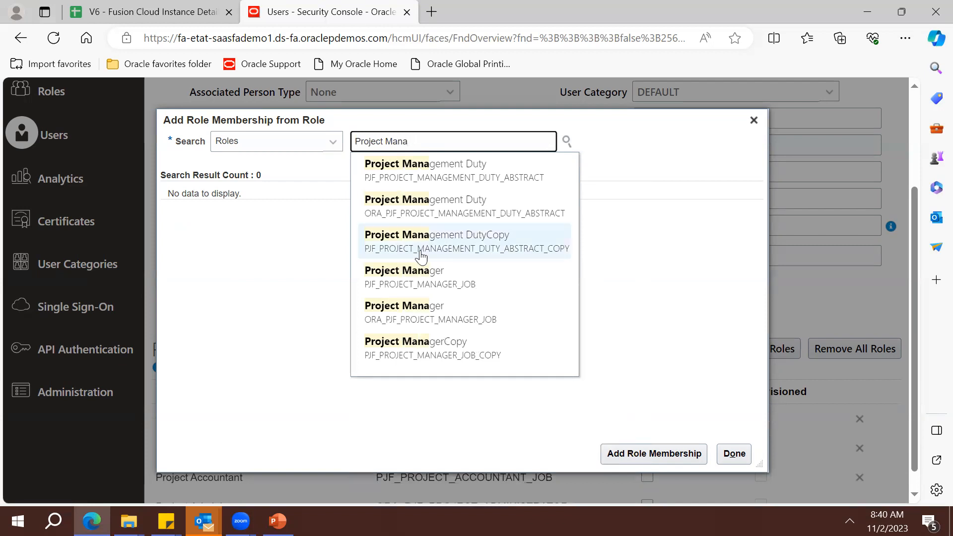
pyautogui.click(421, 281)
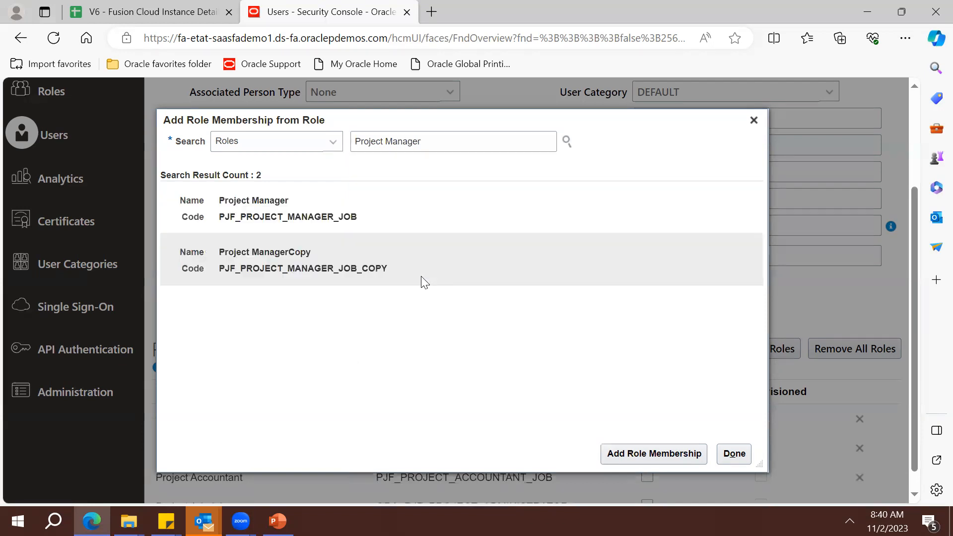
pyautogui.click(336, 227)
pyautogui.click(647, 456)
pyautogui.tripleClick(466, 136)
pyautogui.press('BackSpace')
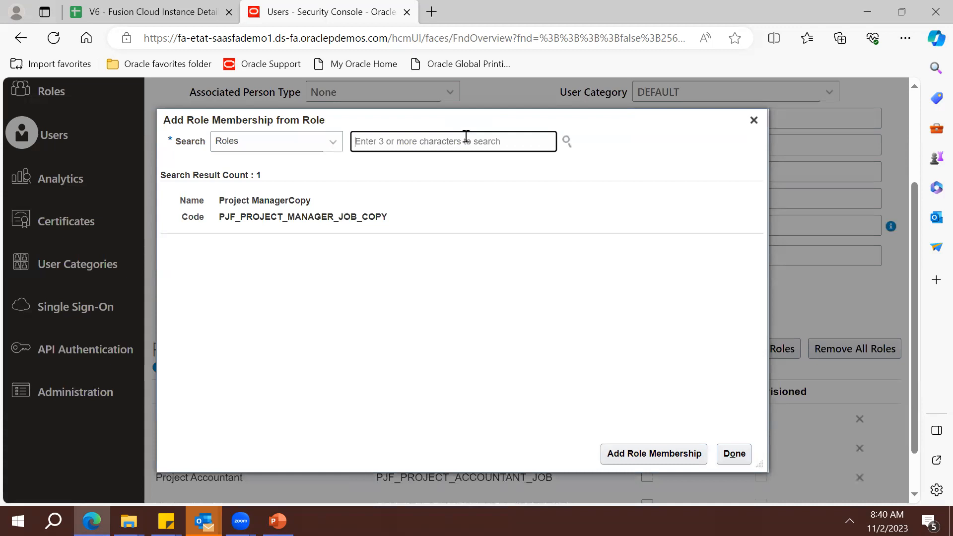
pyautogui.write('Finan')
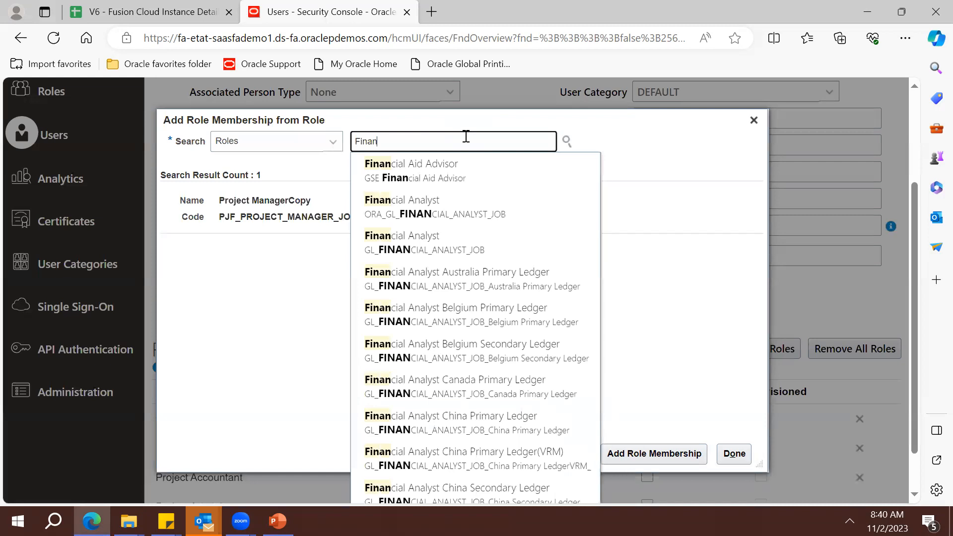
pyautogui.click(426, 223)
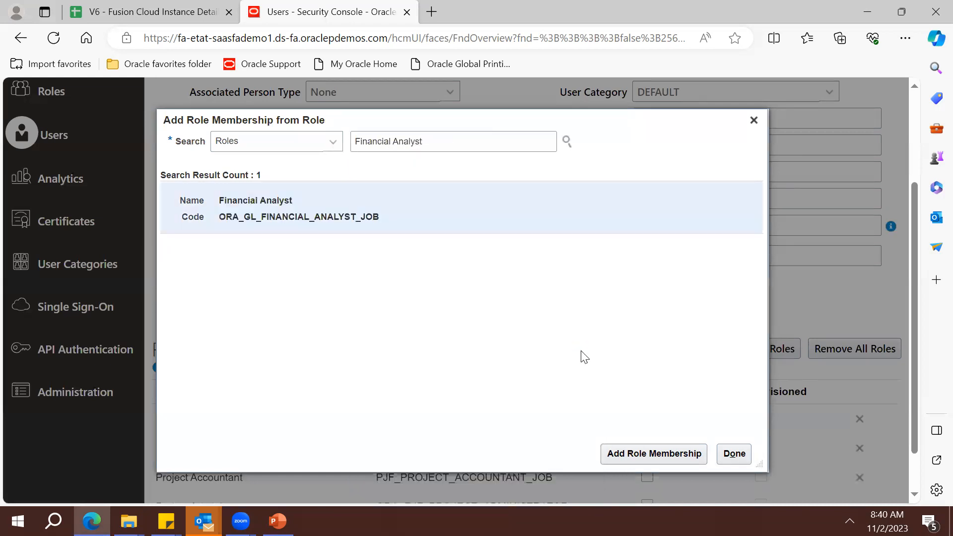
pyautogui.click(647, 451)
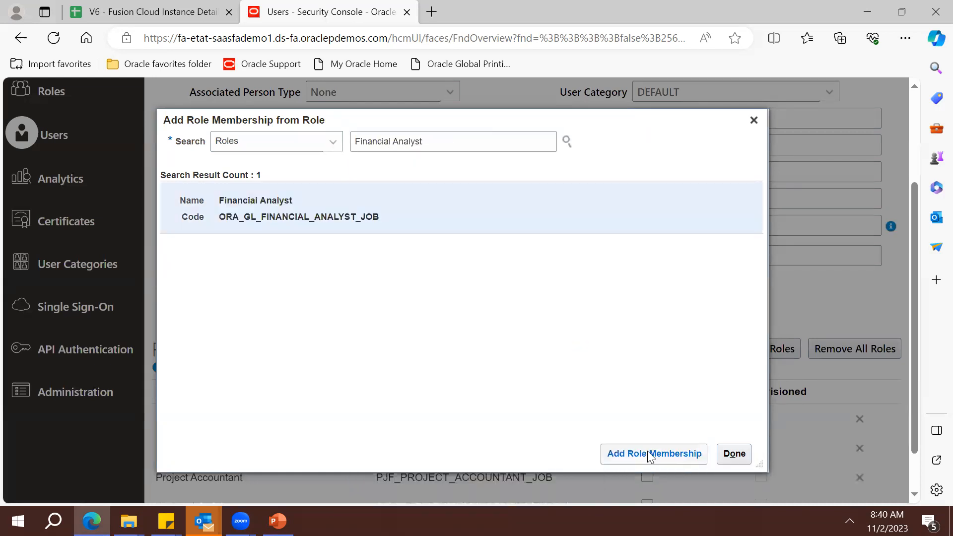
pyautogui.click(732, 454)
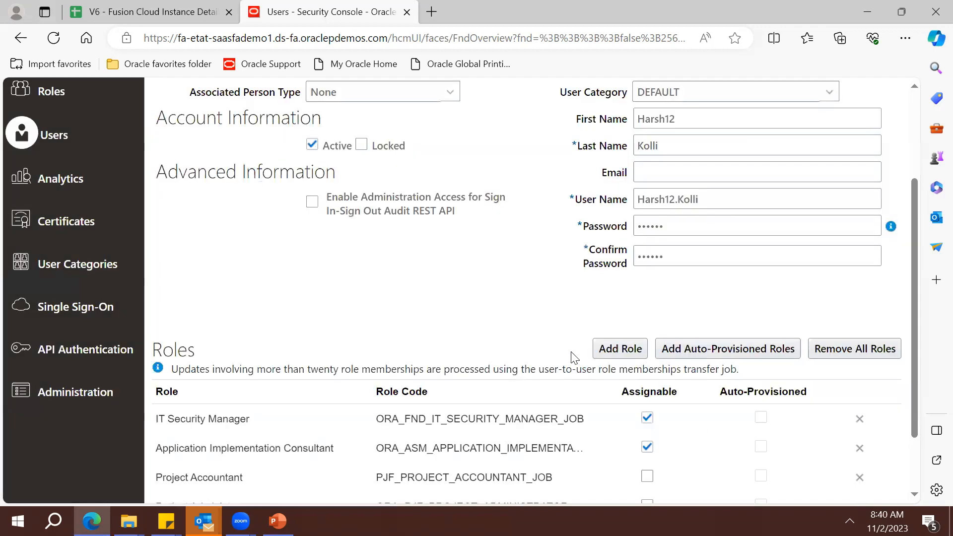
# Replace the too-short password with an 8+ character one, confirm it, and save the account
pyautogui.moveTo(914, 409); pyautogui.dragTo(912, 295)
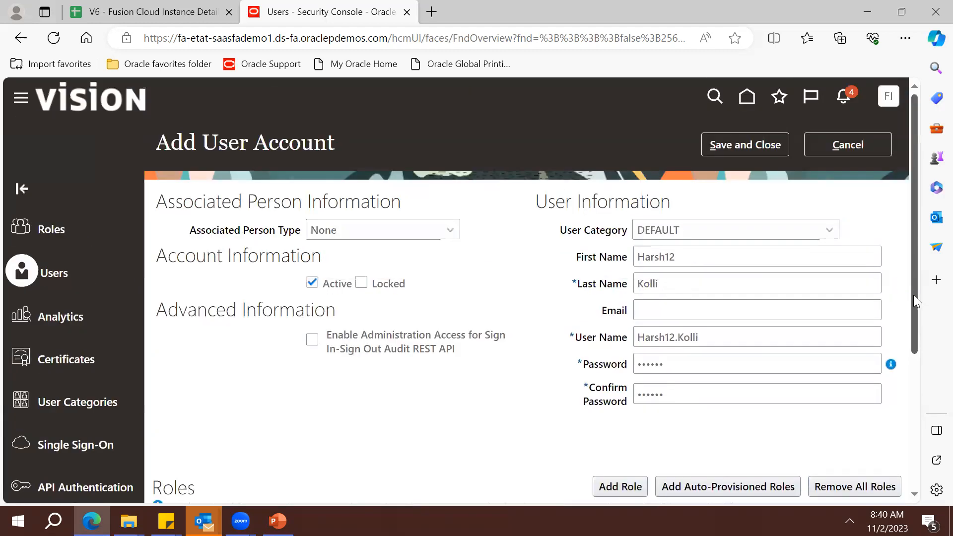
pyautogui.click(718, 141)
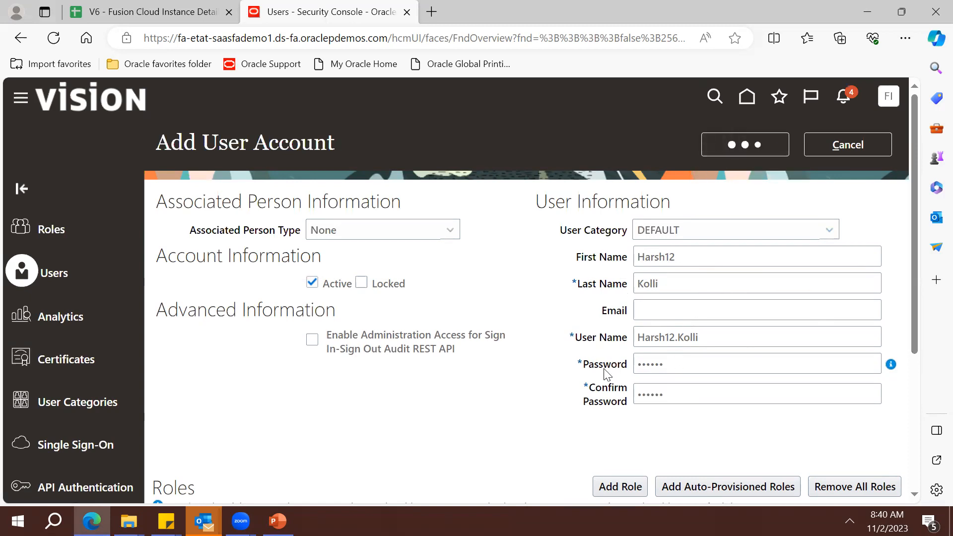
pyautogui.doubleClick(669, 364)
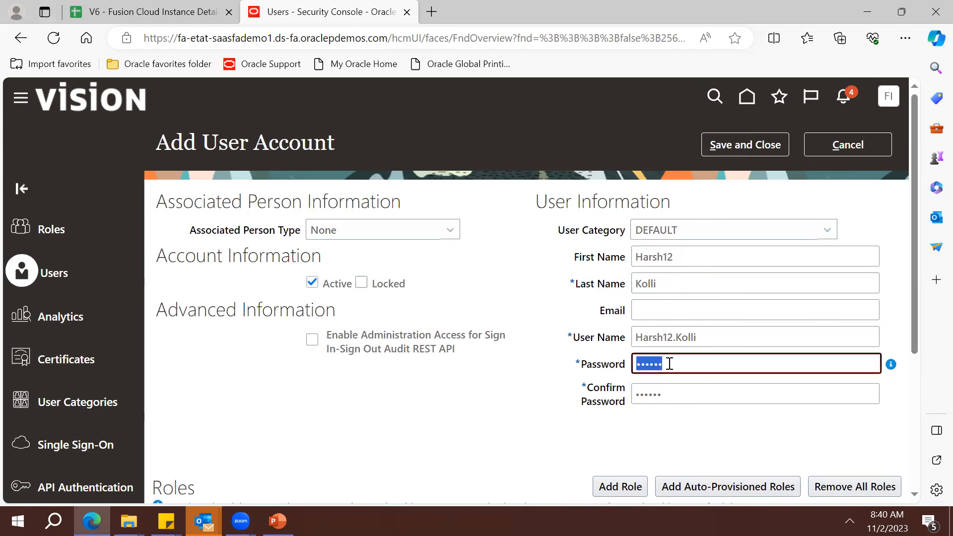
pyautogui.press('BackSpace')
pyautogui.write('•••••')
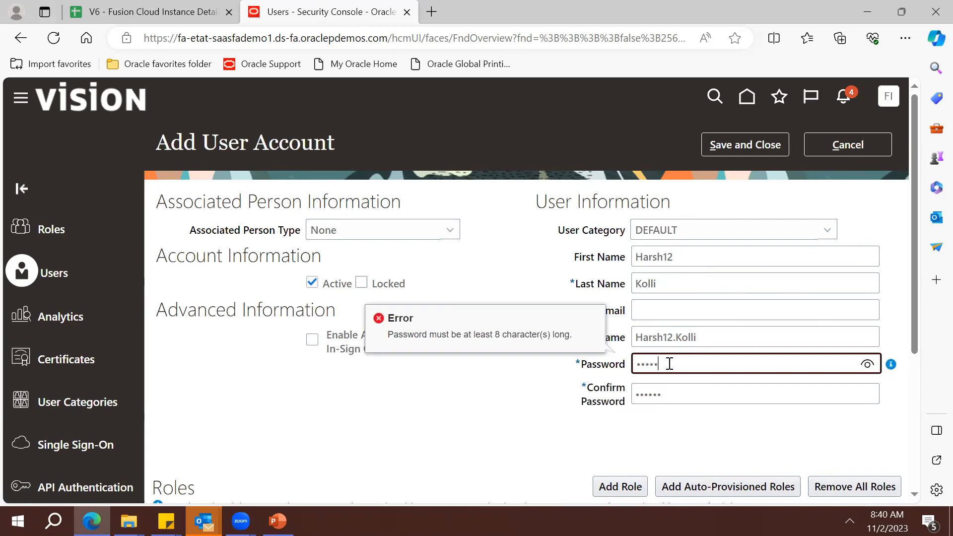
pyautogui.press('Tab')
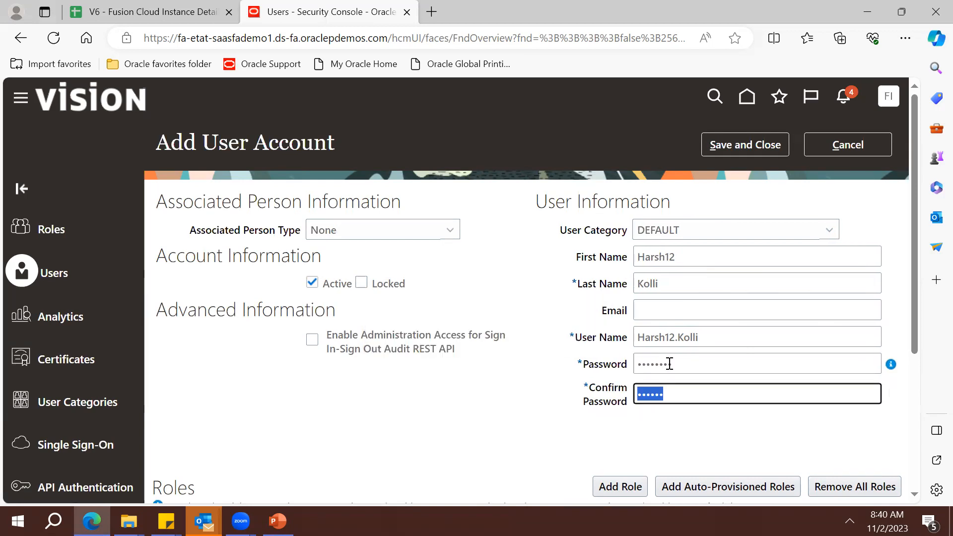
pyautogui.write('••')
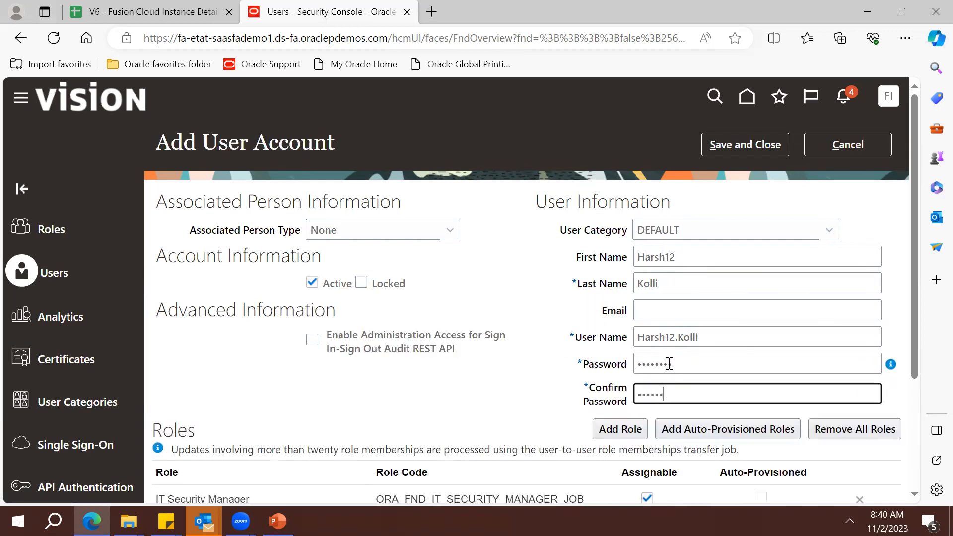
pyautogui.click(759, 145)
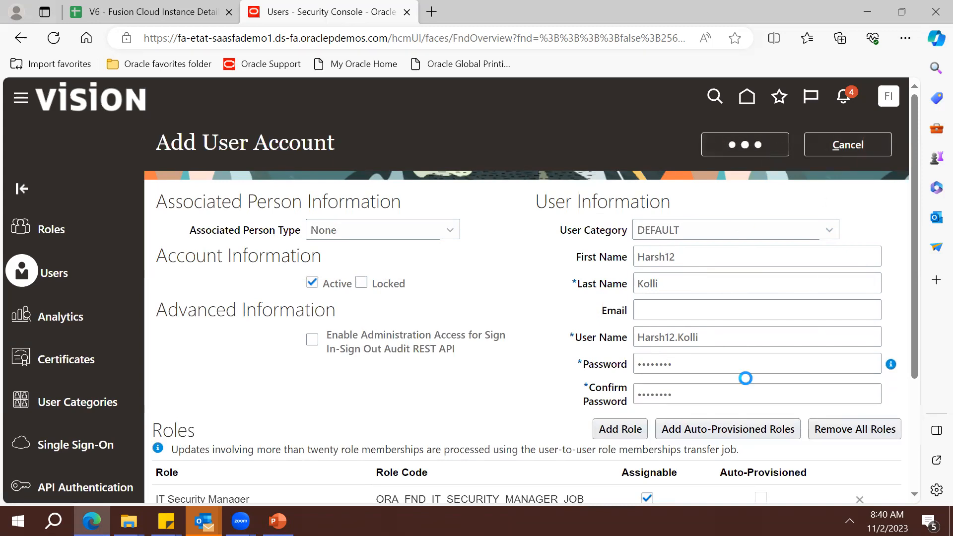
pyautogui.tripleClick(719, 340)
pyautogui.hotkey('ctrl', 'c')
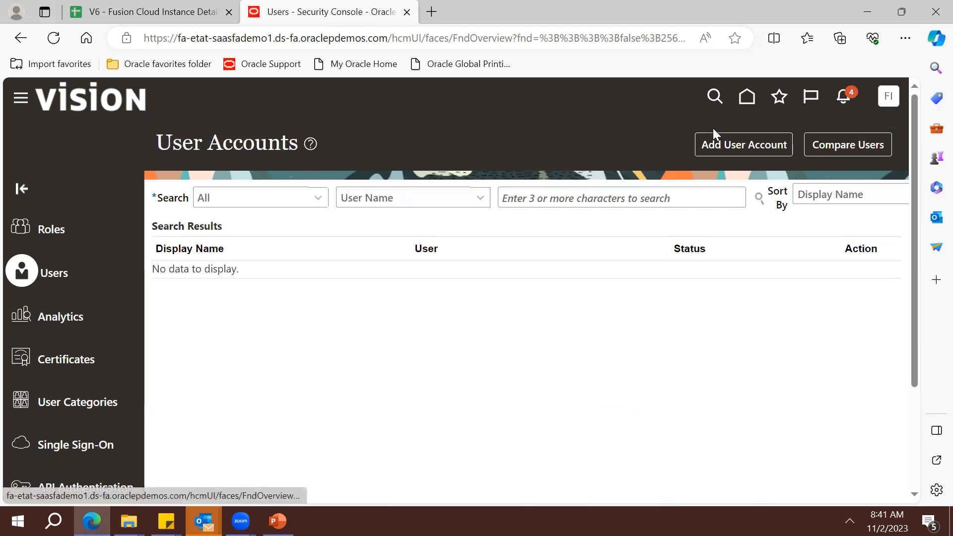
pyautogui.click(882, 101)
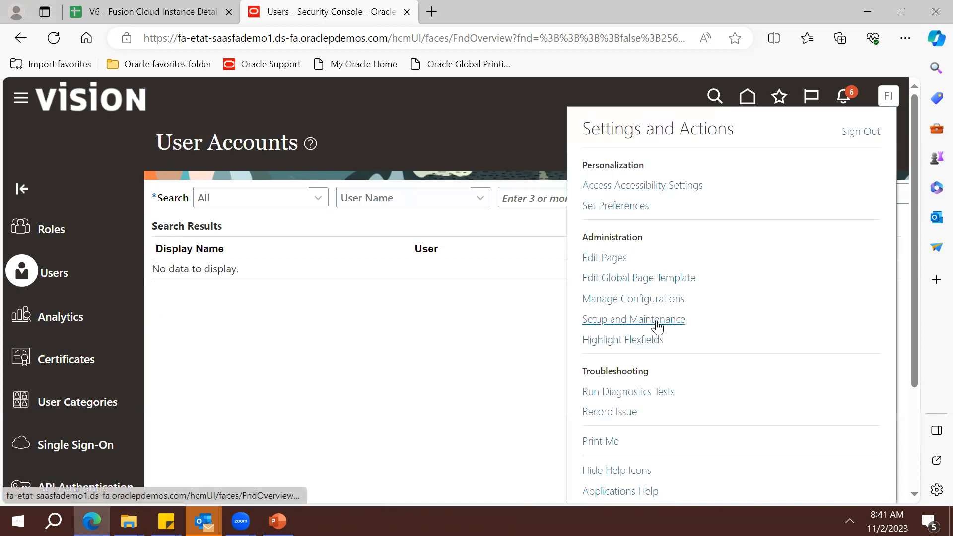
# From Setup and Maintenance, submit Retrieve Latest LDAP Changes (process 6452329) and acknowledge it
pyautogui.click(655, 319)
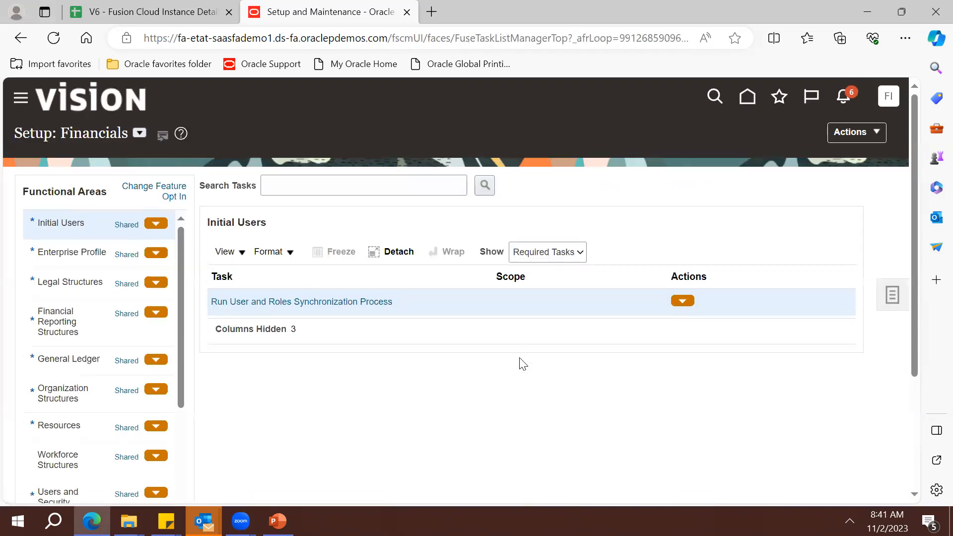
pyautogui.click(337, 304)
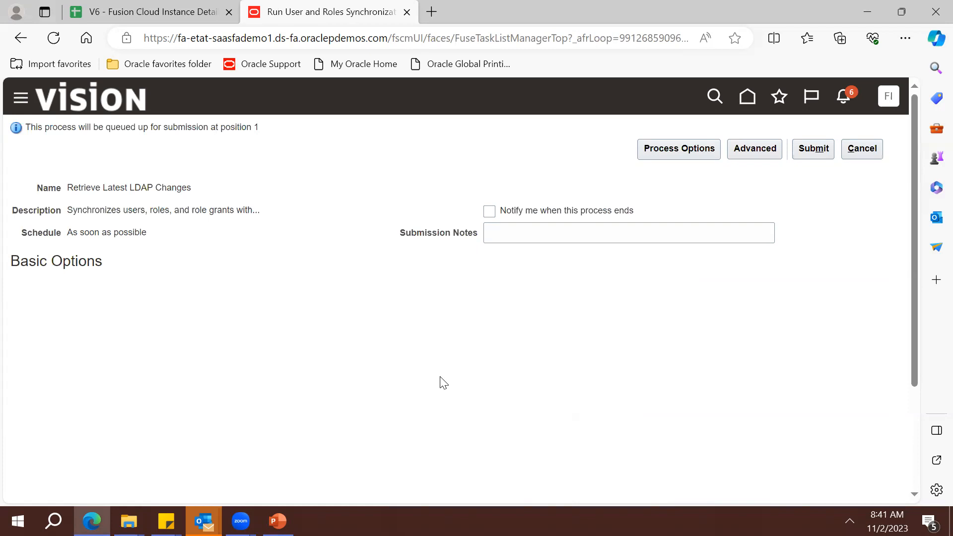
pyautogui.click(816, 148)
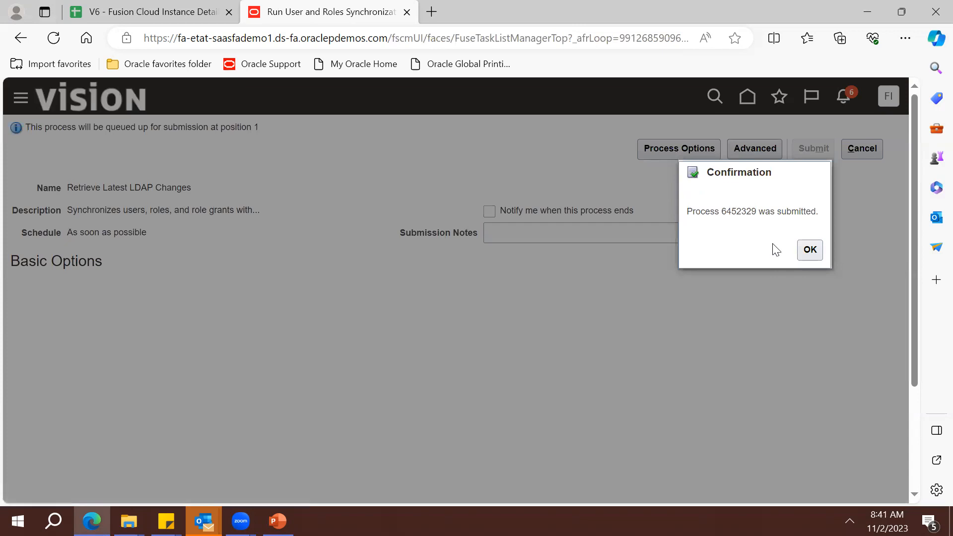
pyautogui.click(810, 250)
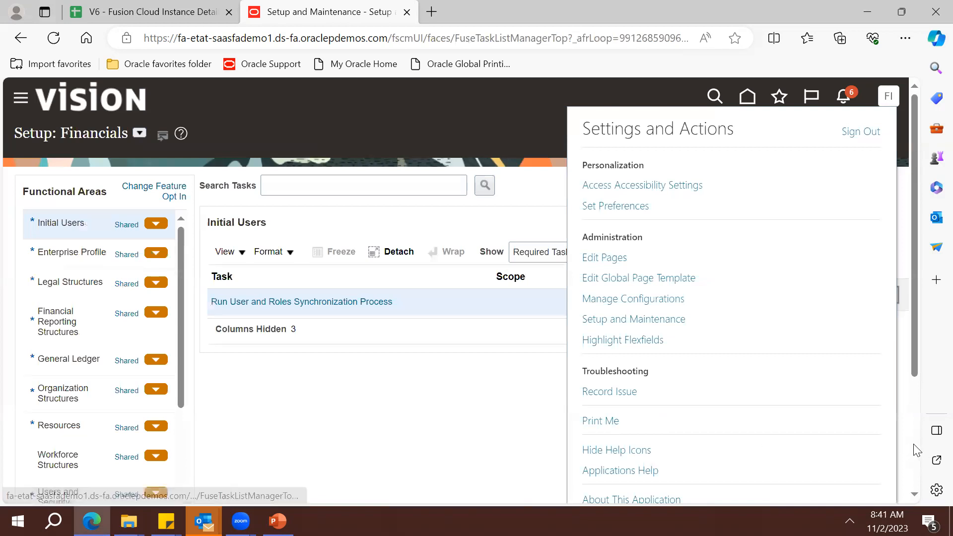
# Sign out of the application and confirm the sign-out
pyautogui.scroll(-3, 916, 445)
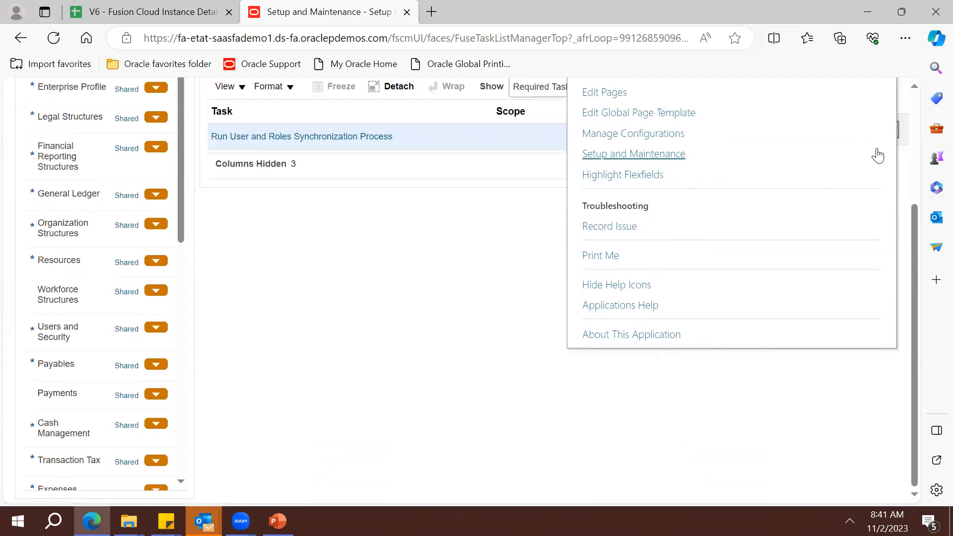
pyautogui.scroll(3, 921, 155)
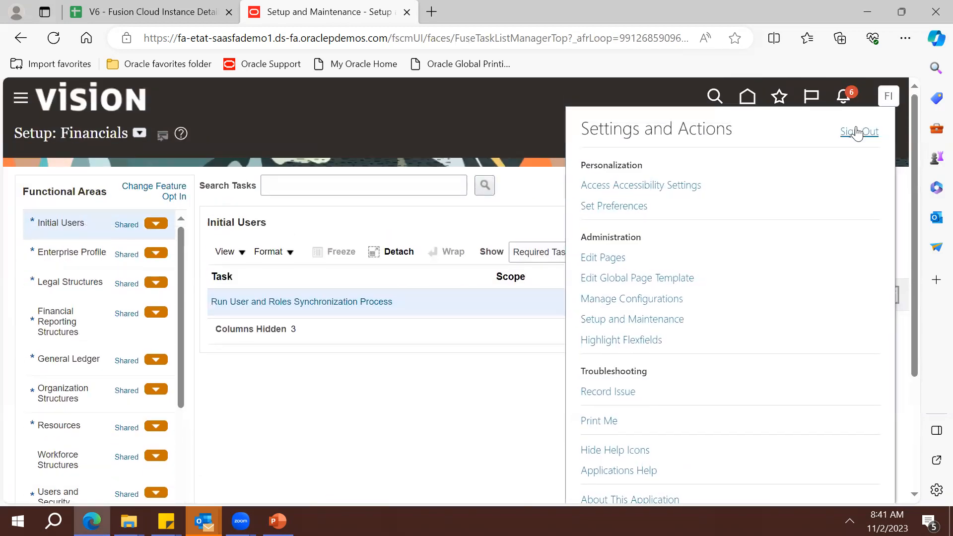
pyautogui.click(855, 131)
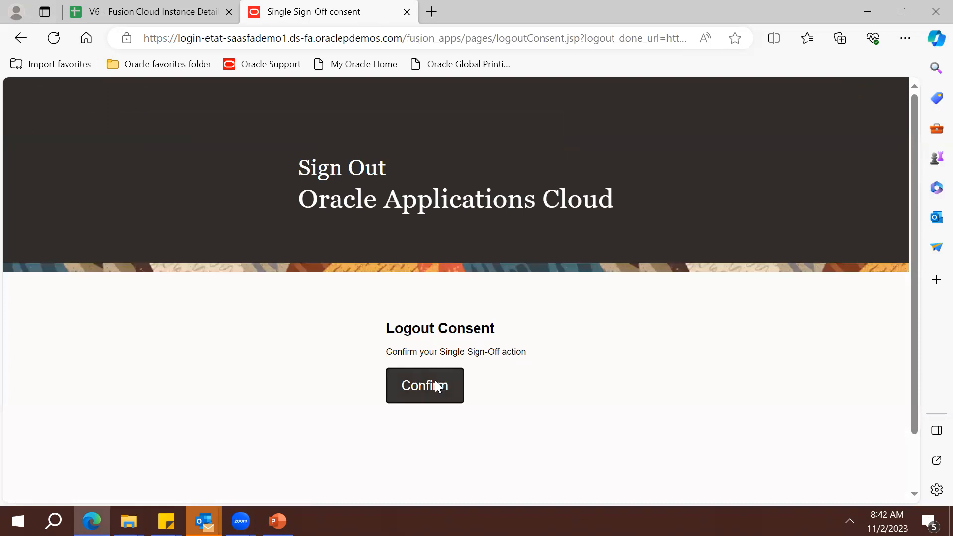
pyautogui.click(435, 387)
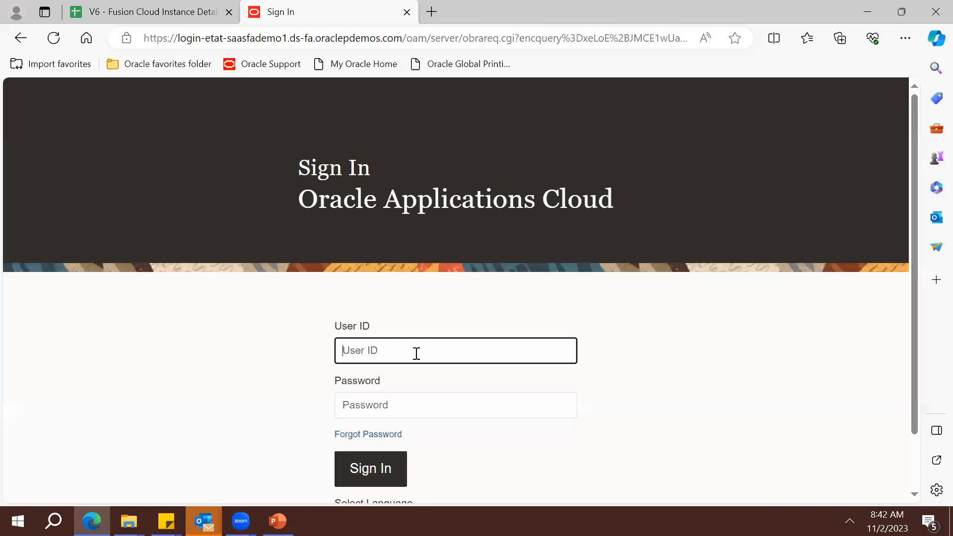
# Sign in with the newly created user's ID and password
pyautogui.hotkey('ctrl', 'v')
pyautogui.press('Tab')
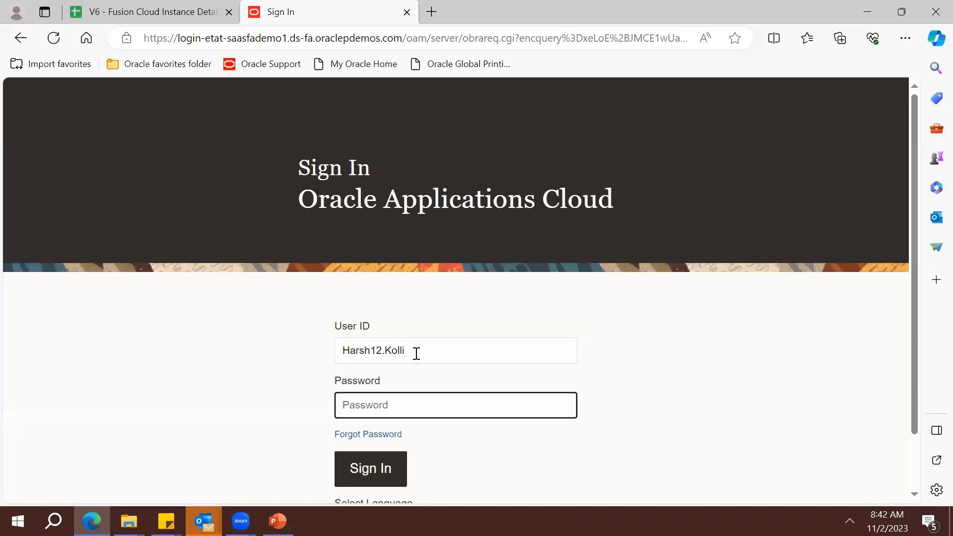
pyautogui.write('********')
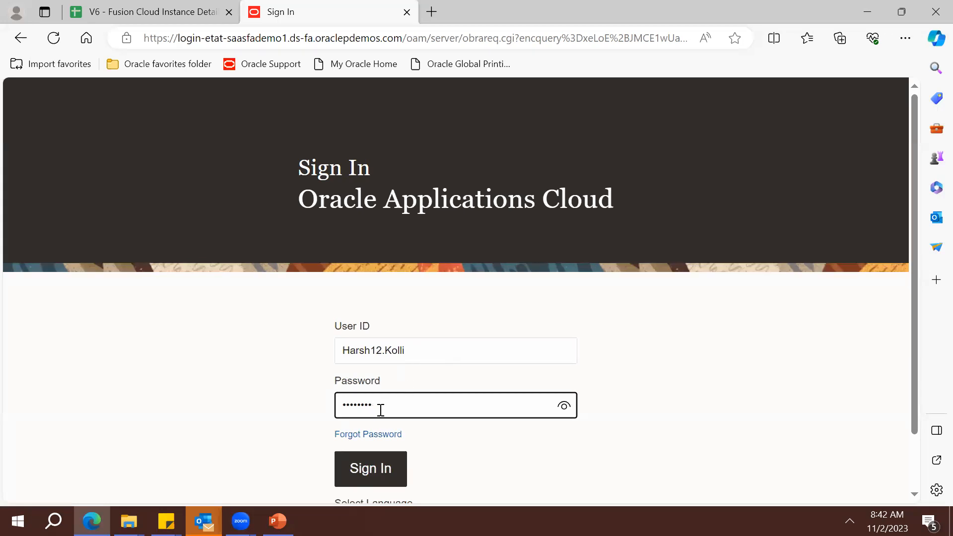
pyautogui.click(366, 475)
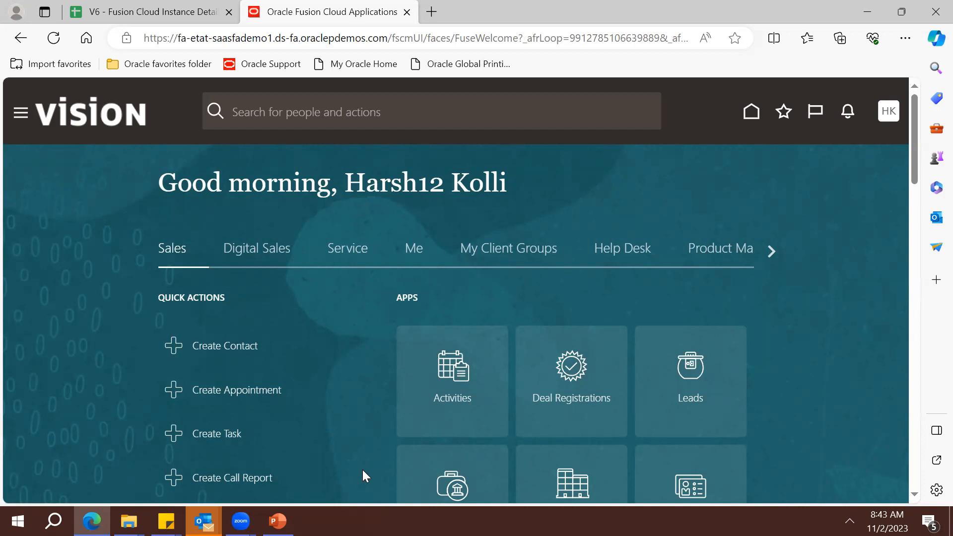
# Scroll the home page areas and switch to Projects to view its quick actions
pyautogui.click(771, 252)
pyautogui.click(771, 252)
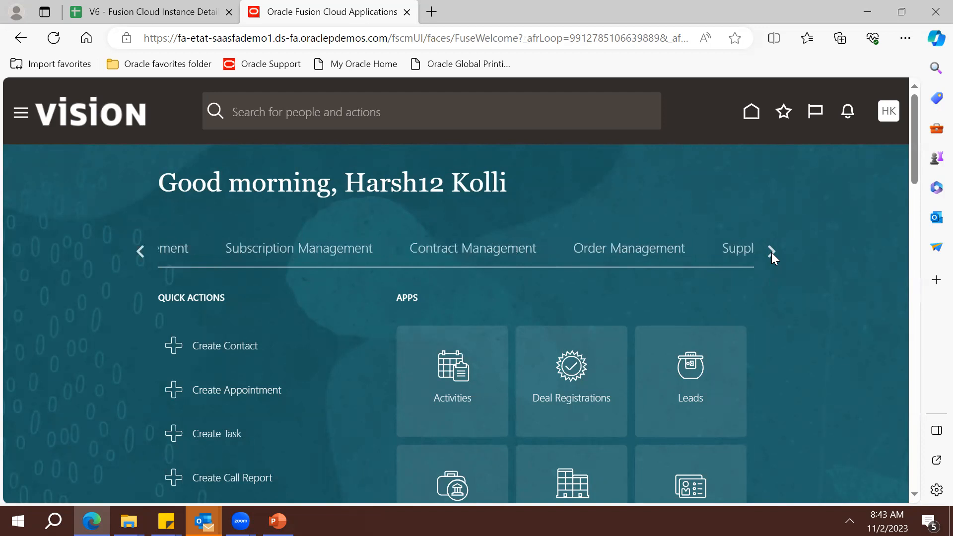
pyautogui.click(771, 252)
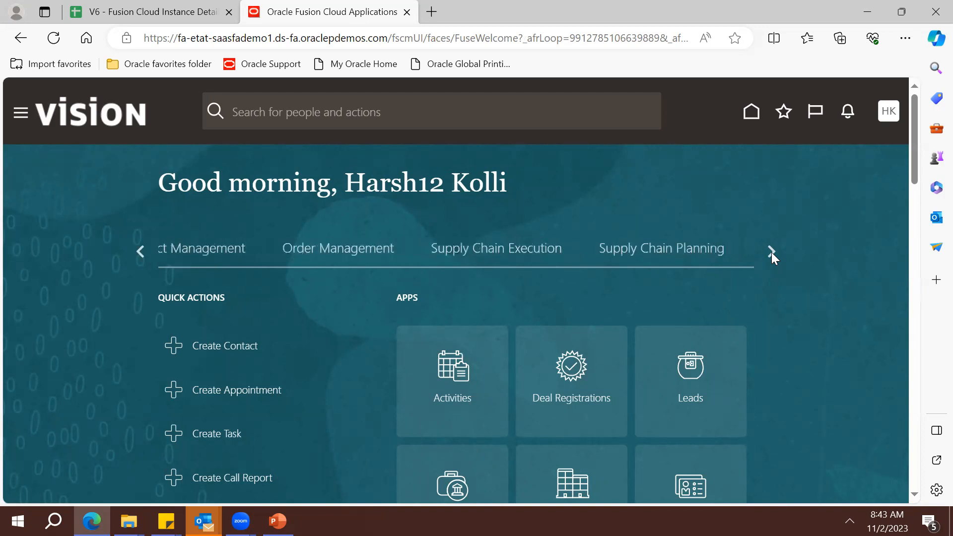
pyautogui.click(503, 251)
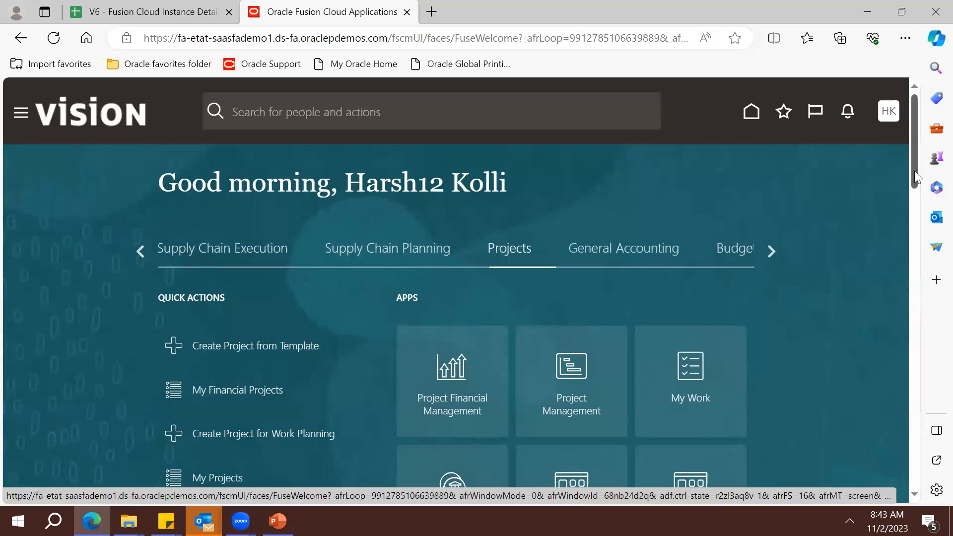
pyautogui.moveTo(914, 171); pyautogui.dragTo(921, 199)
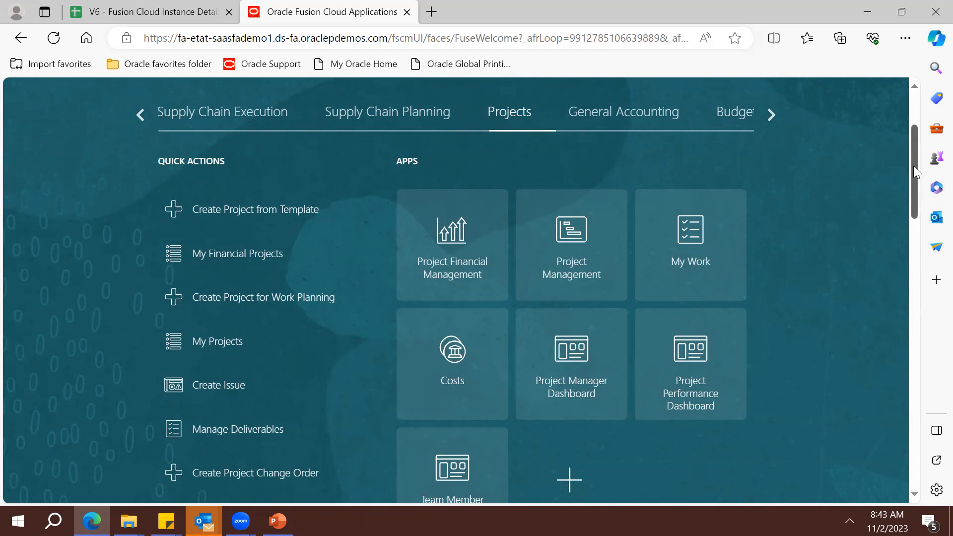
pyautogui.moveTo(913, 166); pyautogui.dragTo(911, 155)
# Scroll to the last home page groups and bring up the Settings and Actions panel
pyautogui.click(771, 163)
pyautogui.click(771, 163)
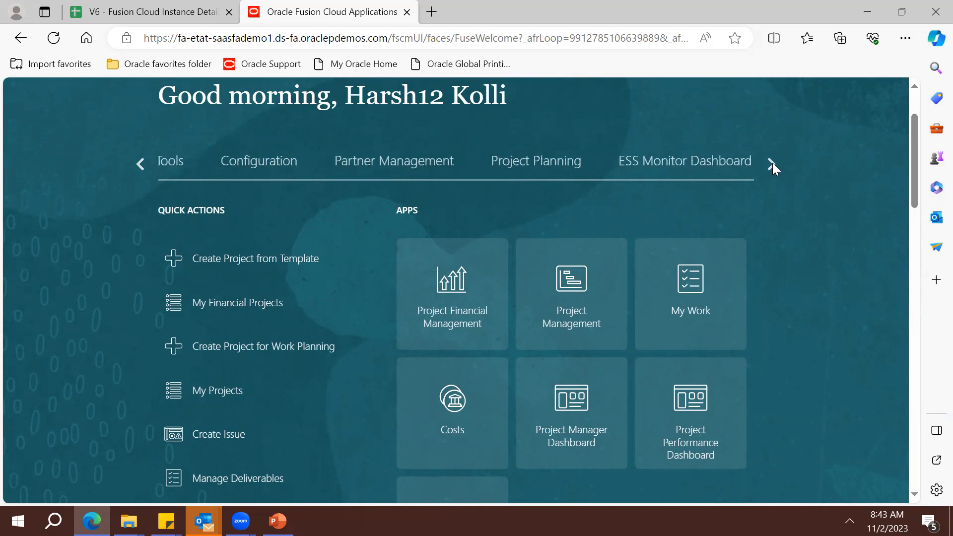
pyautogui.click(772, 164)
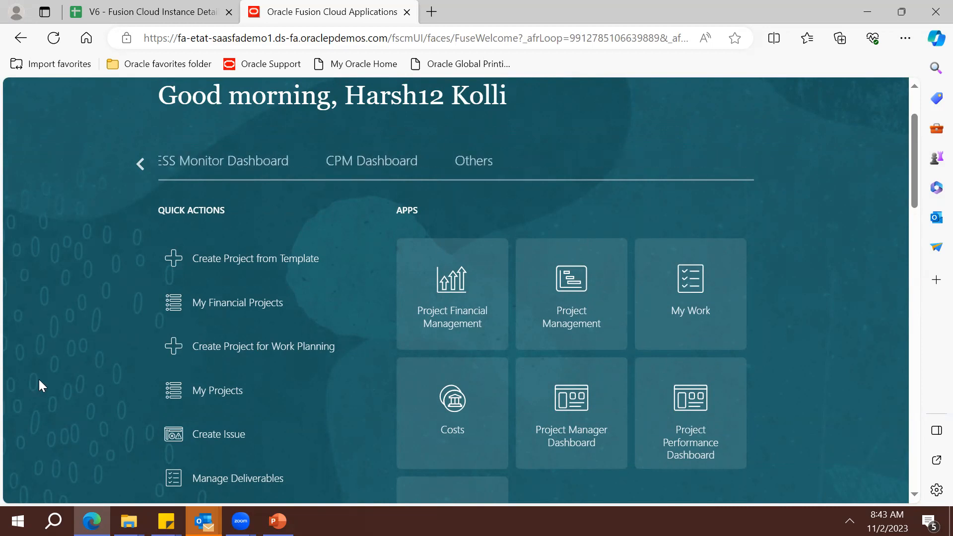
pyautogui.scroll(2, 39, 379)
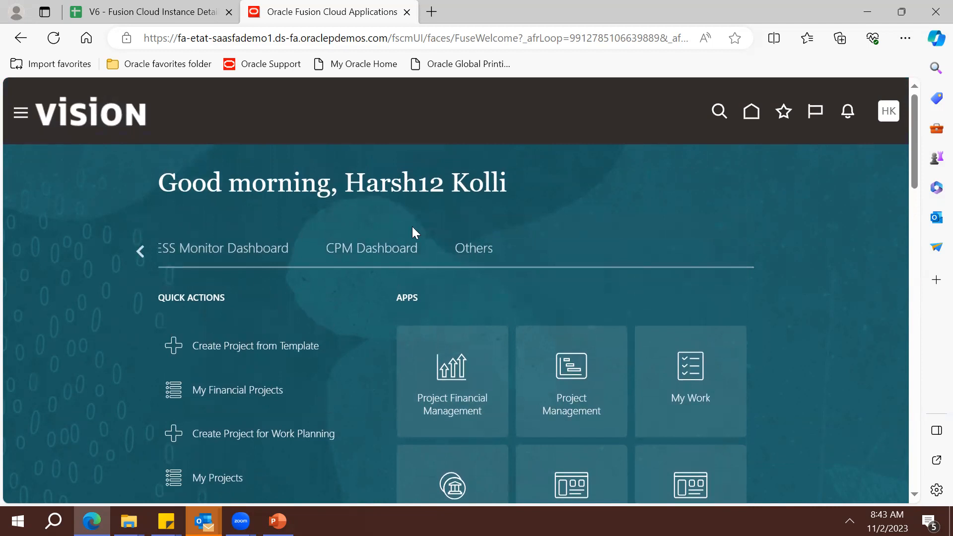
pyautogui.tripleClick(383, 183)
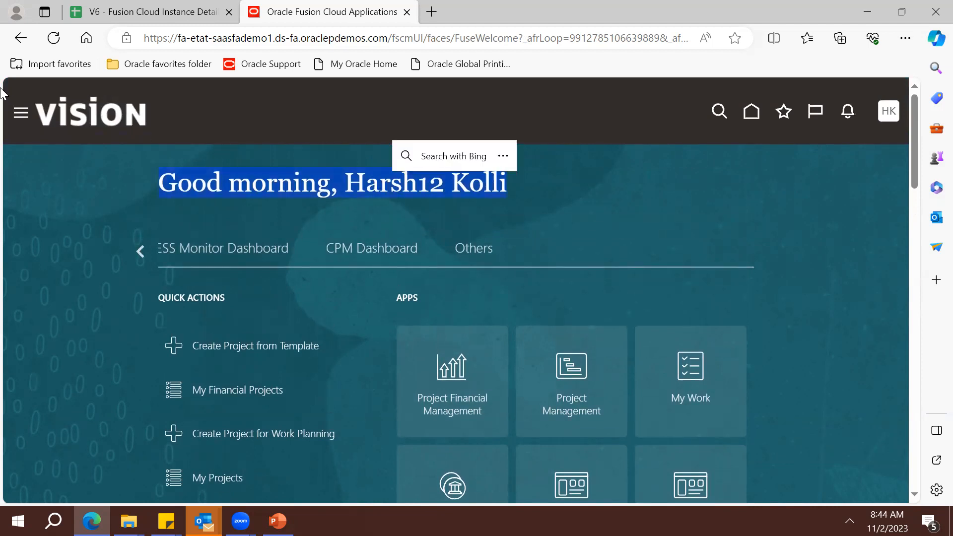
pyautogui.click(887, 112)
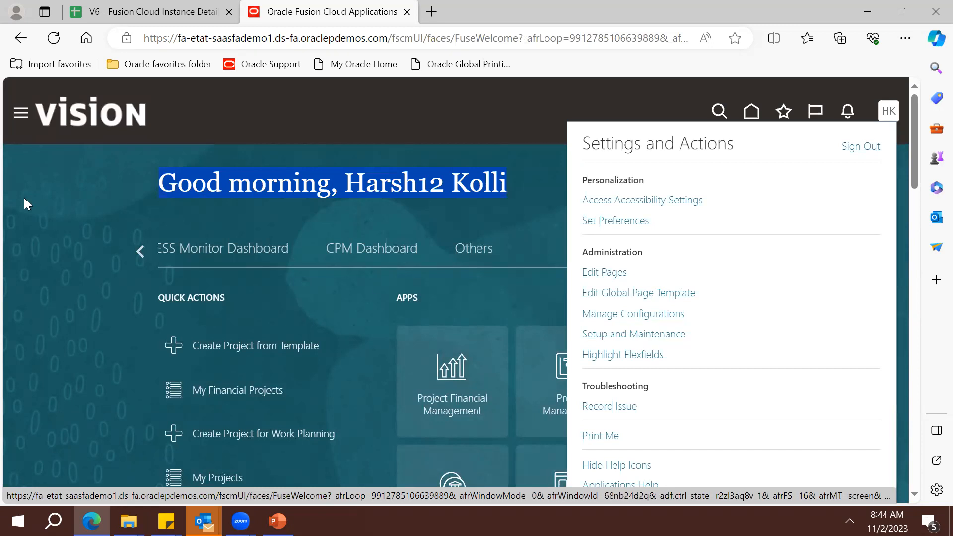
# Go to Tools > Security Console from the Navigator menu
pyautogui.click(21, 121)
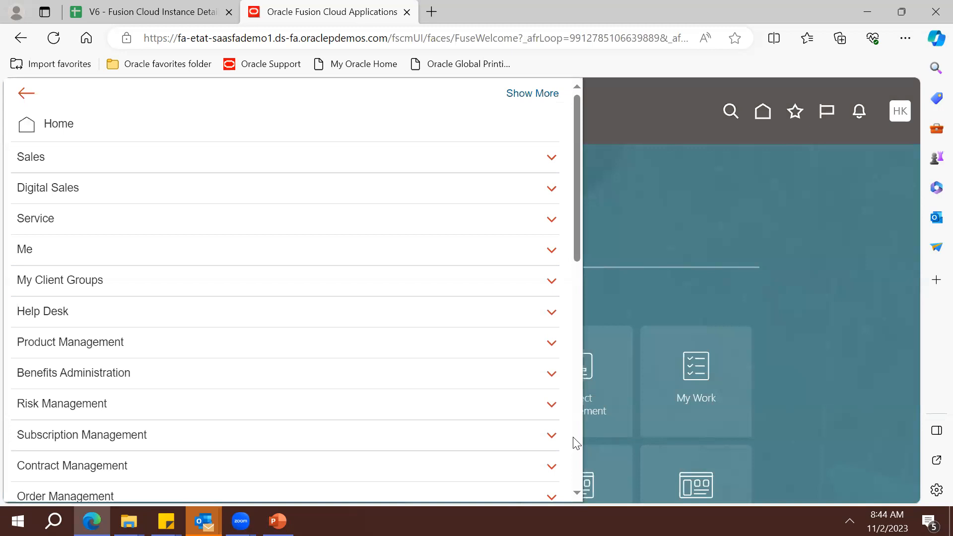
pyautogui.scroll(-6, 573, 436)
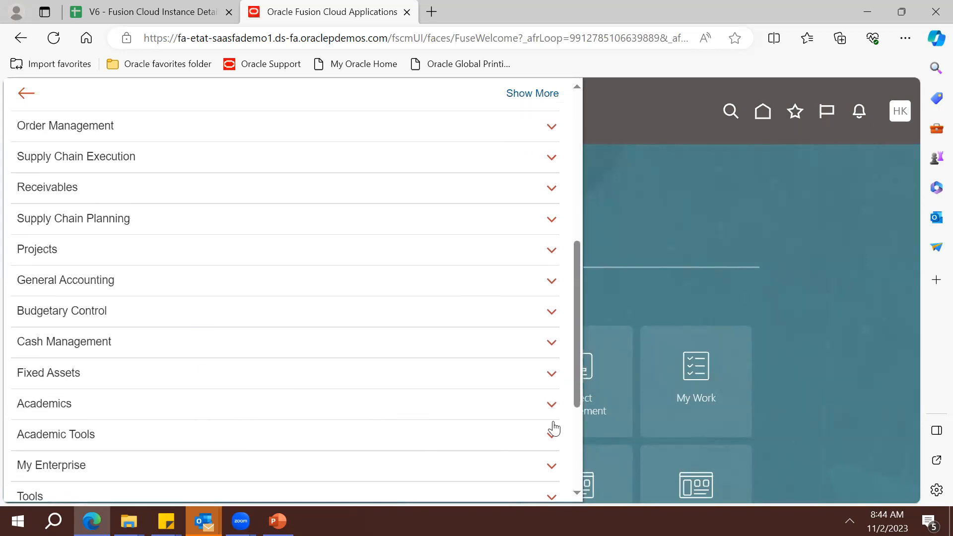
pyautogui.scroll(-4, 576, 472)
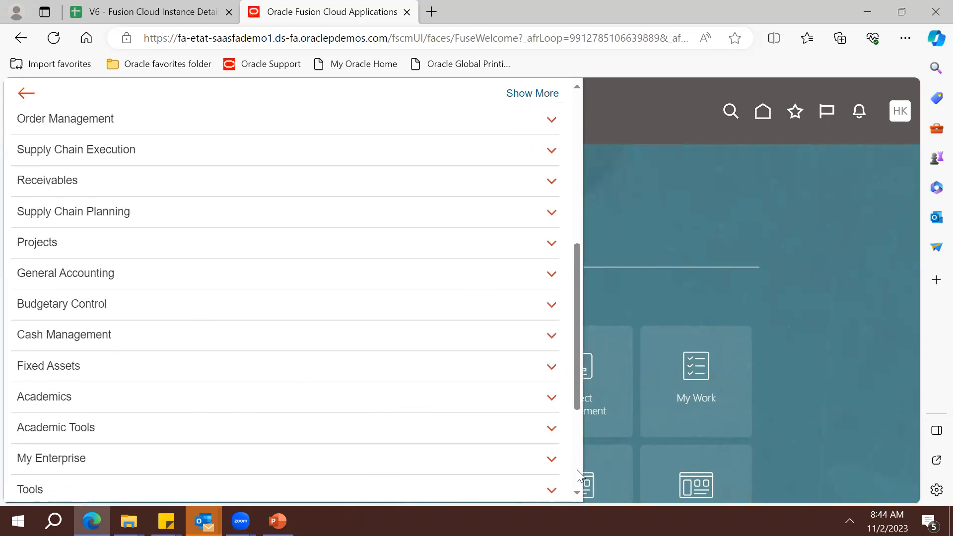
pyautogui.click(385, 310)
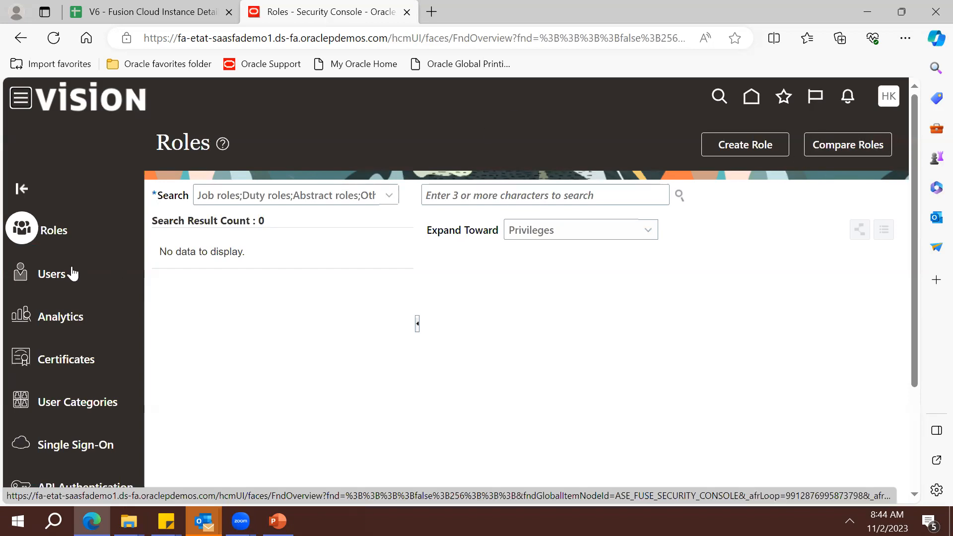
# Search the user accounts by the demo user's name and open the matching account
pyautogui.click(63, 281)
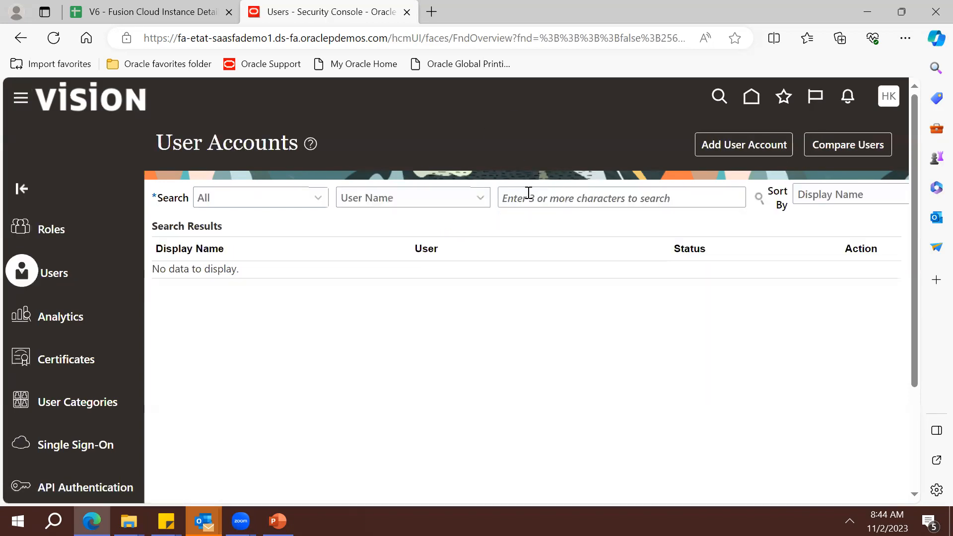
pyautogui.click(578, 189)
pyautogui.write('Harsh')
pyautogui.press('Return')
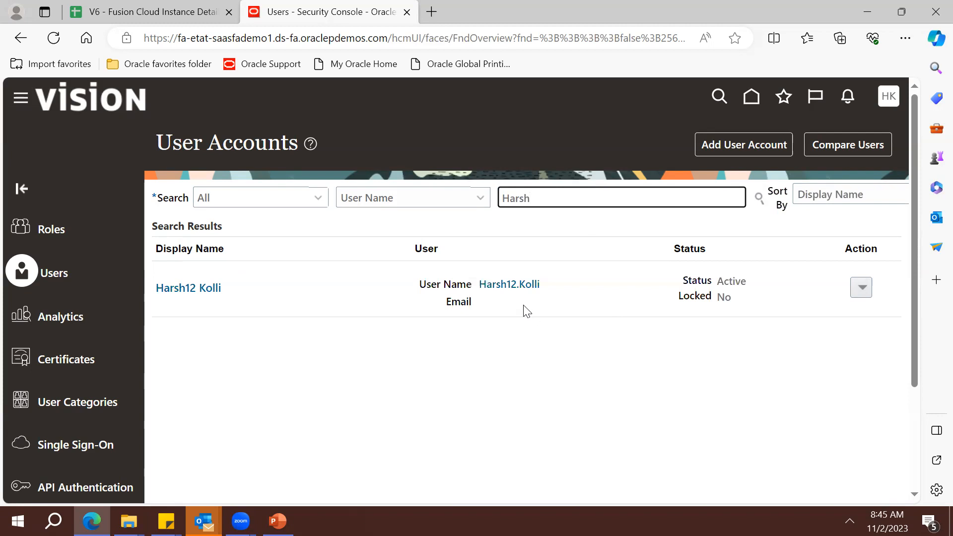
pyautogui.click(510, 293)
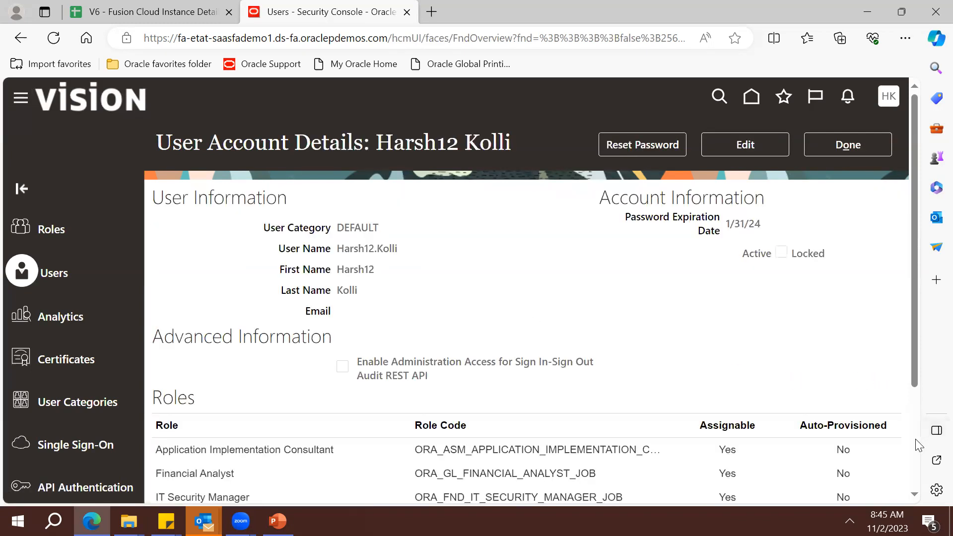
# Review the account's assigned roles, selecting the ORA_FND_IT_SECURITY_MANAGER_JOB role code
pyautogui.scroll(-2, 918, 445)
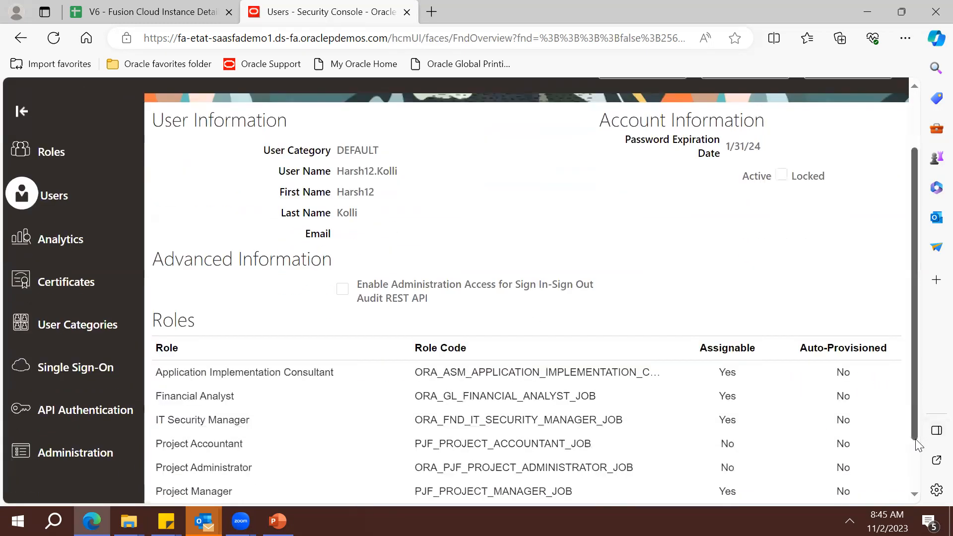
pyautogui.doubleClick(535, 422)
pyautogui.click(535, 423)
pyautogui.doubleClick(536, 423)
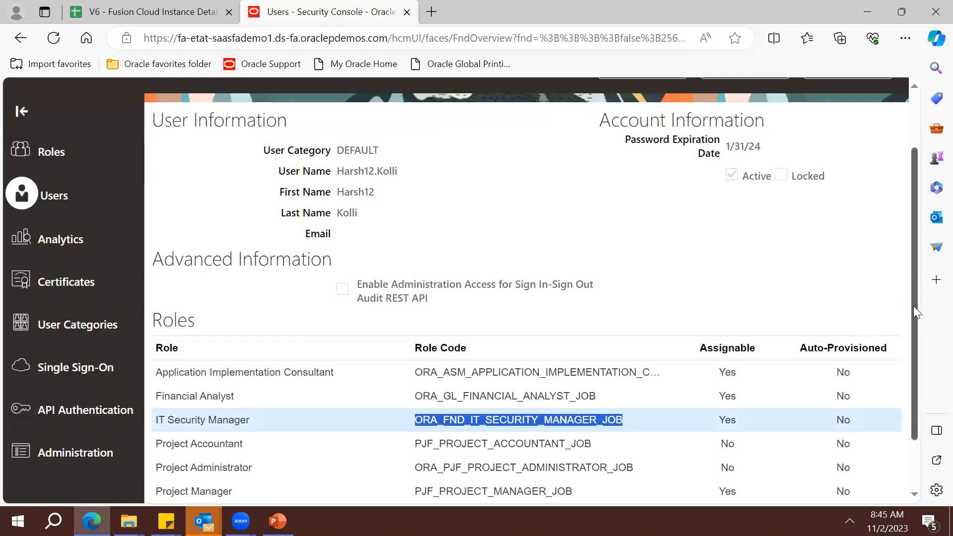
pyautogui.moveTo(914, 306); pyautogui.dragTo(917, 334)
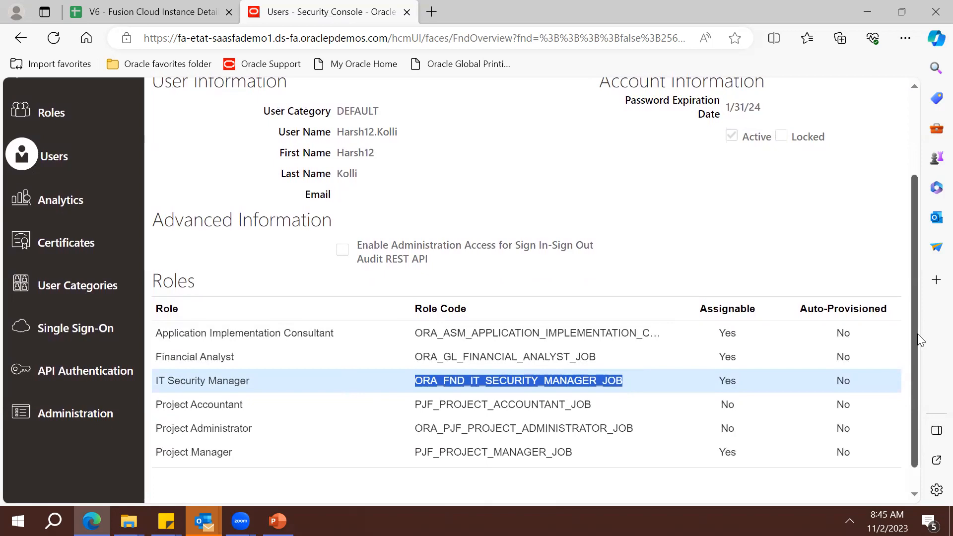
pyautogui.moveTo(917, 333); pyautogui.dragTo(895, 273)
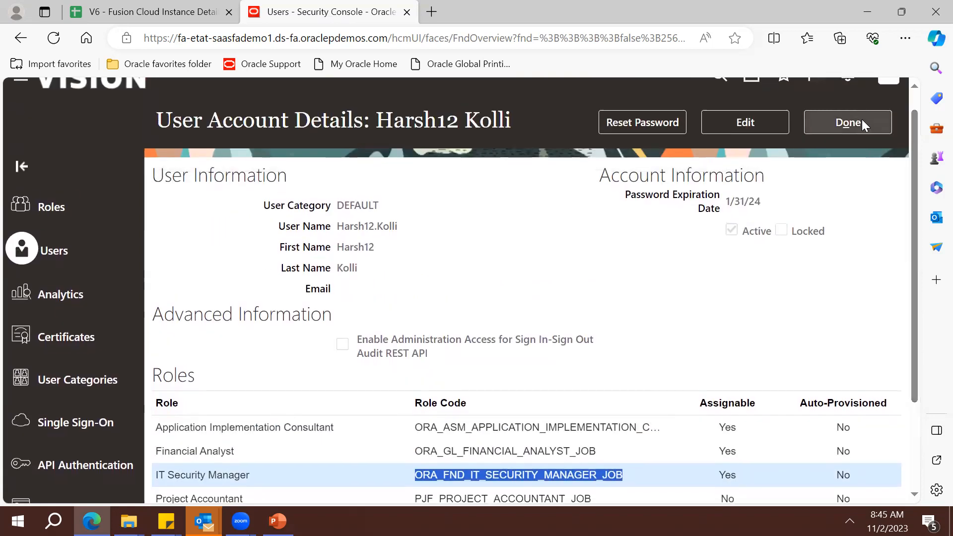
# Return to the search results, reopen the user's account and start editing it
pyautogui.click(859, 122)
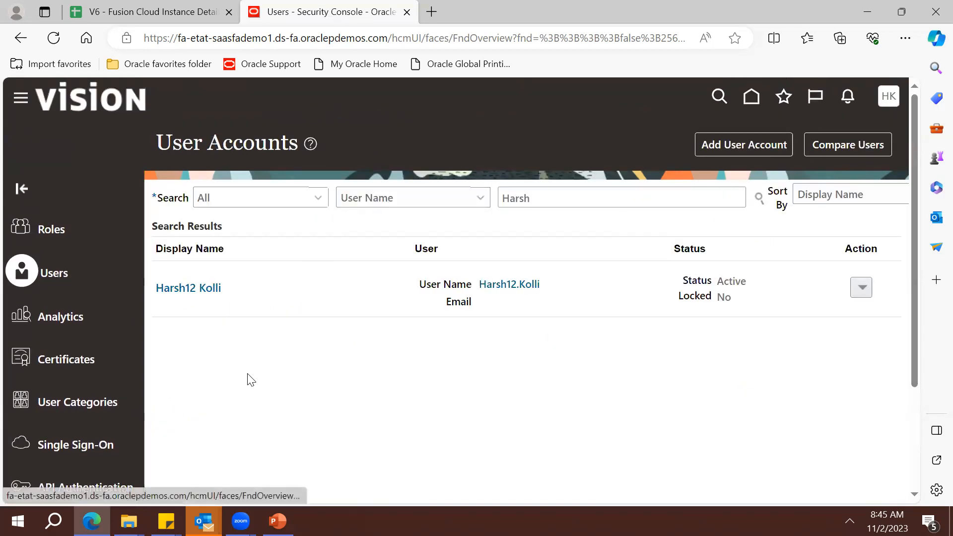
pyautogui.click(547, 201)
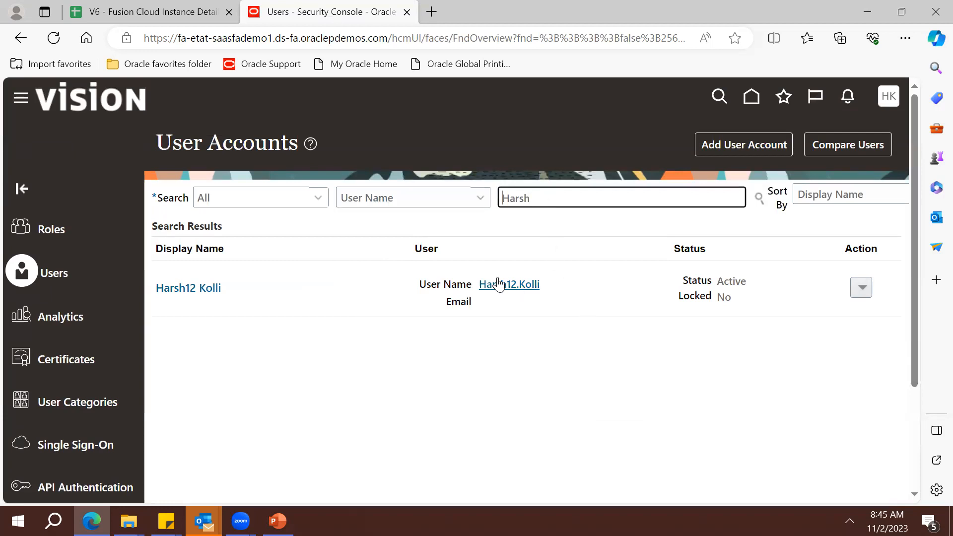
pyautogui.click(493, 291)
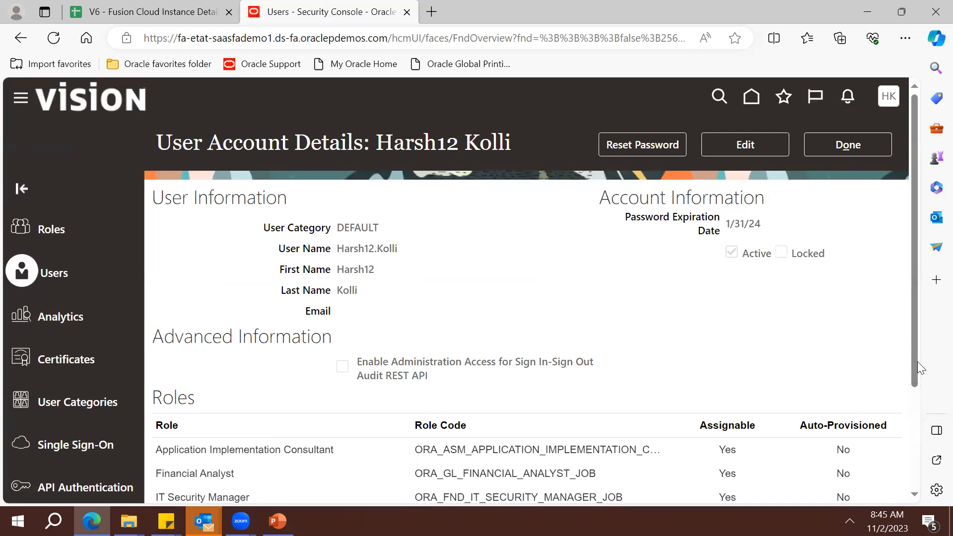
pyautogui.scroll(-1, 916, 387)
pyautogui.scroll(-2, 917, 408)
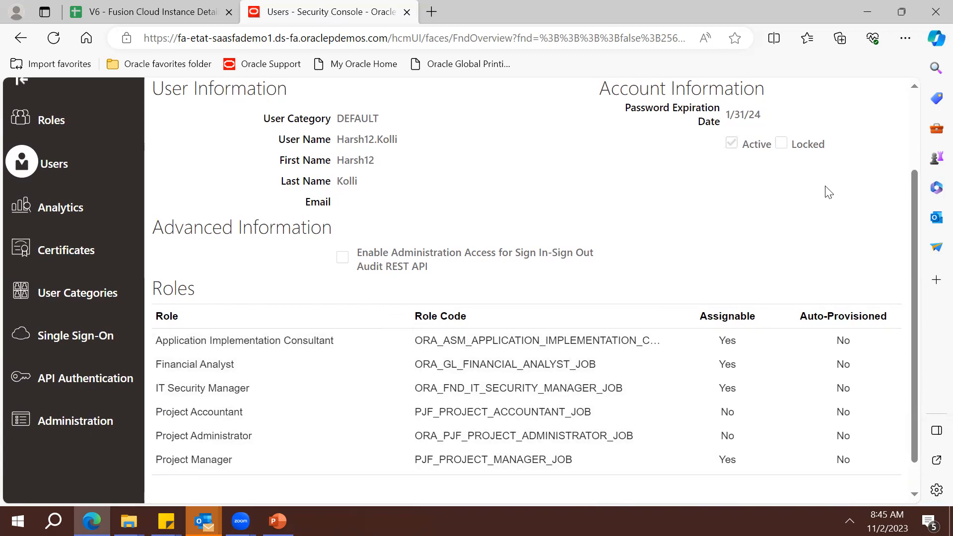
pyautogui.click(914, 145)
pyautogui.click(730, 140)
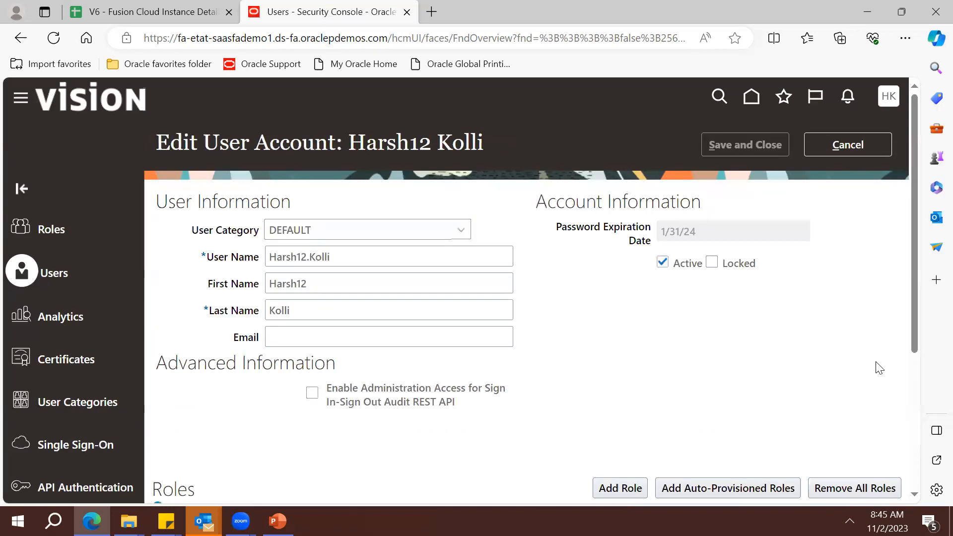
# Find the Contract Request Approval User role and add it as a role membership
pyautogui.click(915, 416)
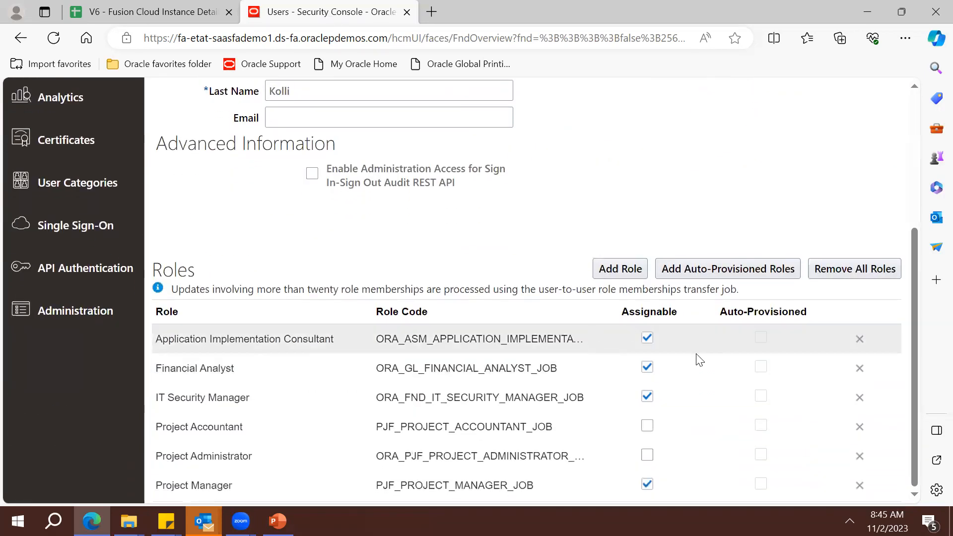
pyautogui.click(607, 273)
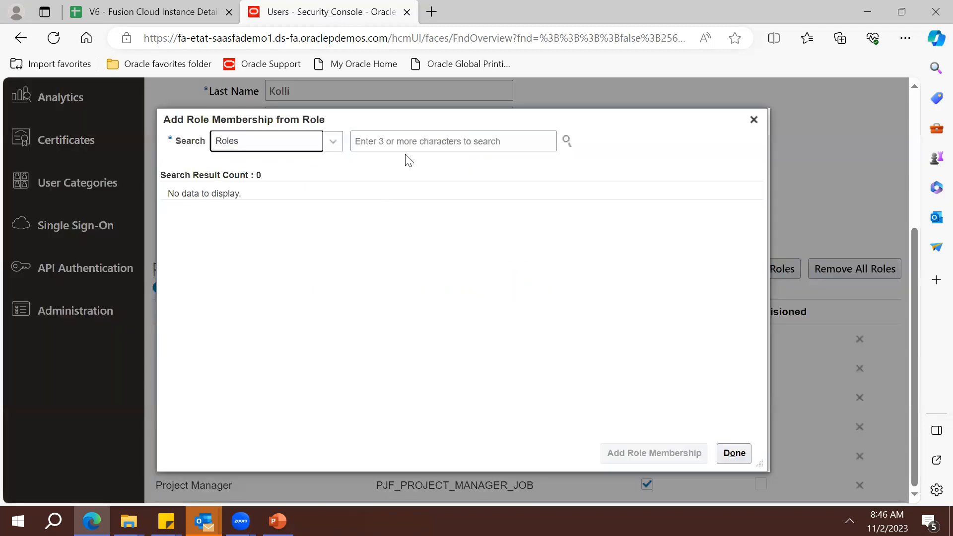
pyautogui.click(419, 141)
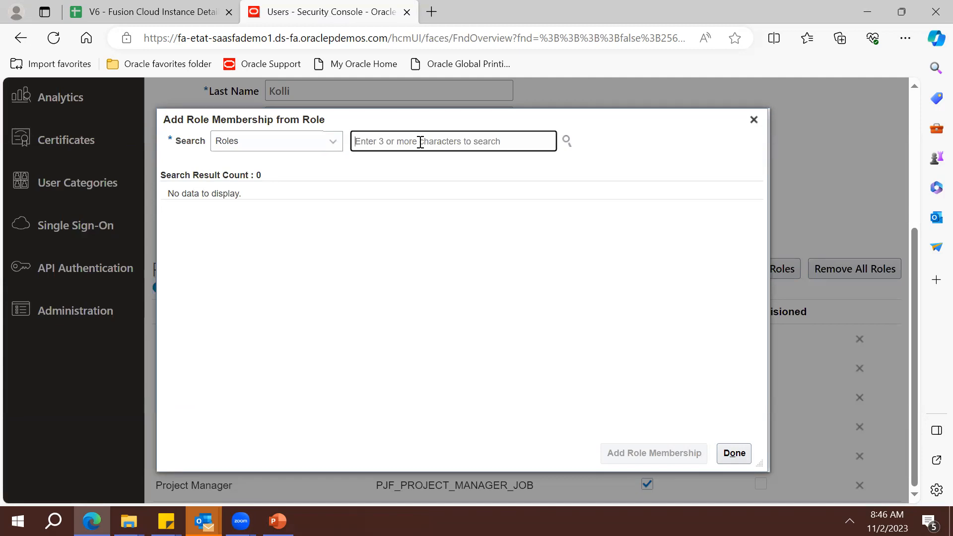
pyautogui.write('Contr')
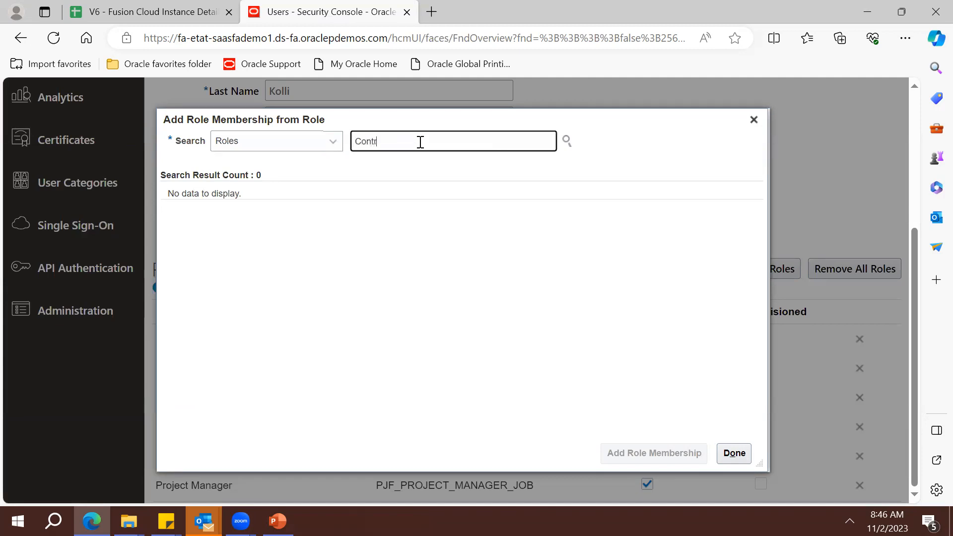
pyautogui.write('a')
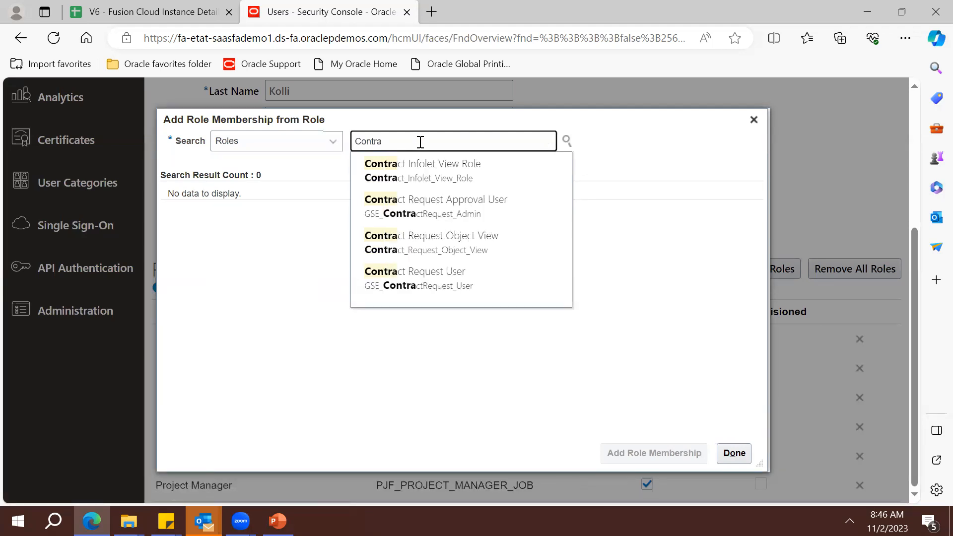
pyautogui.press('Down')
pyautogui.press('Down')
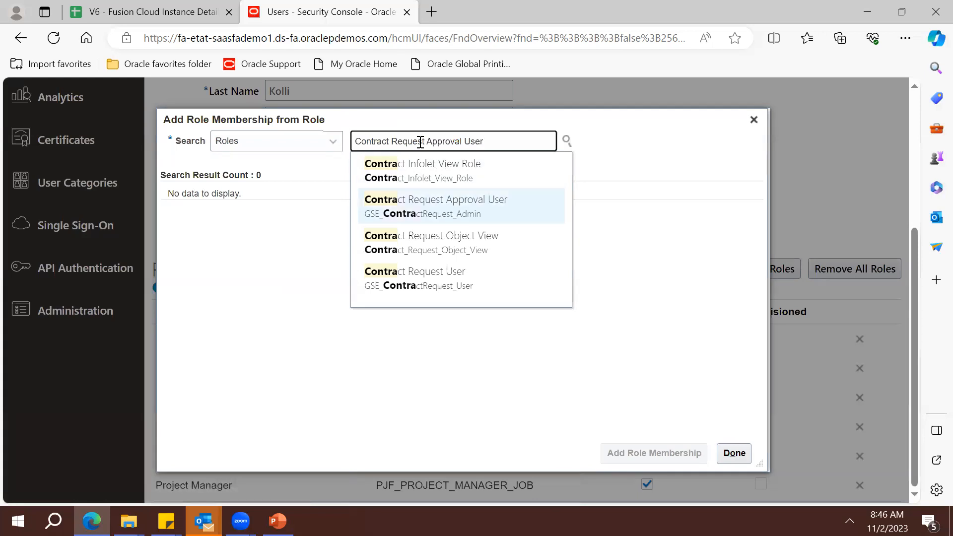
pyautogui.press('Return')
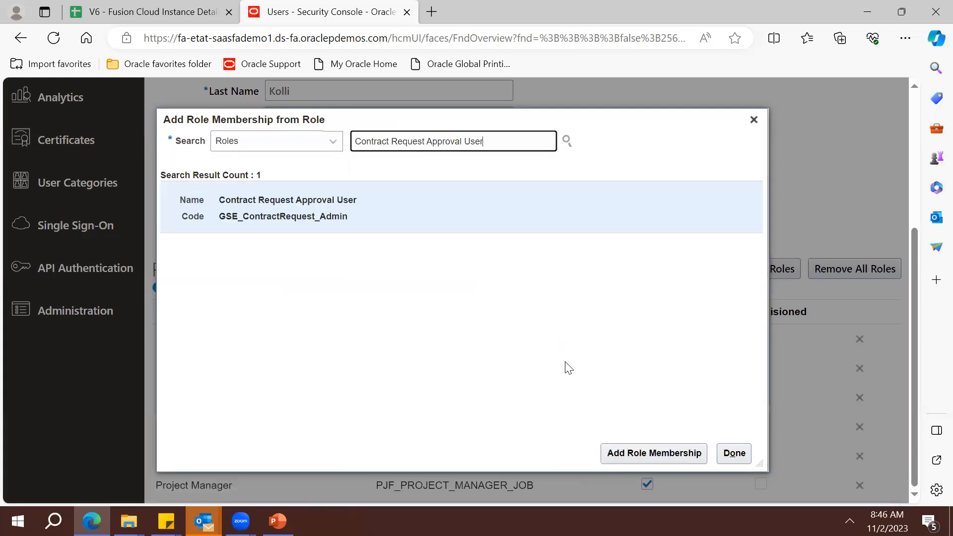
pyautogui.click(652, 459)
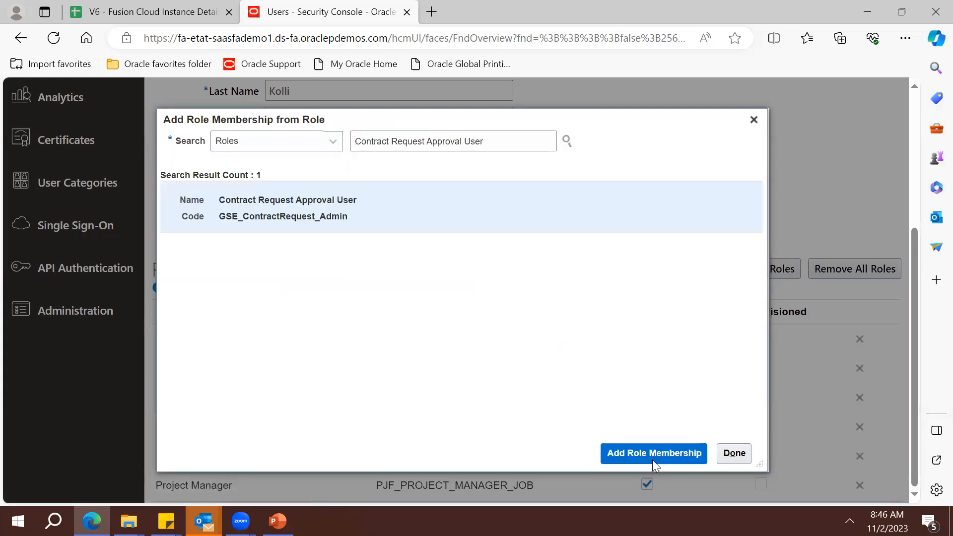
# Close the role search, then save and close the user account
pyautogui.click(734, 453)
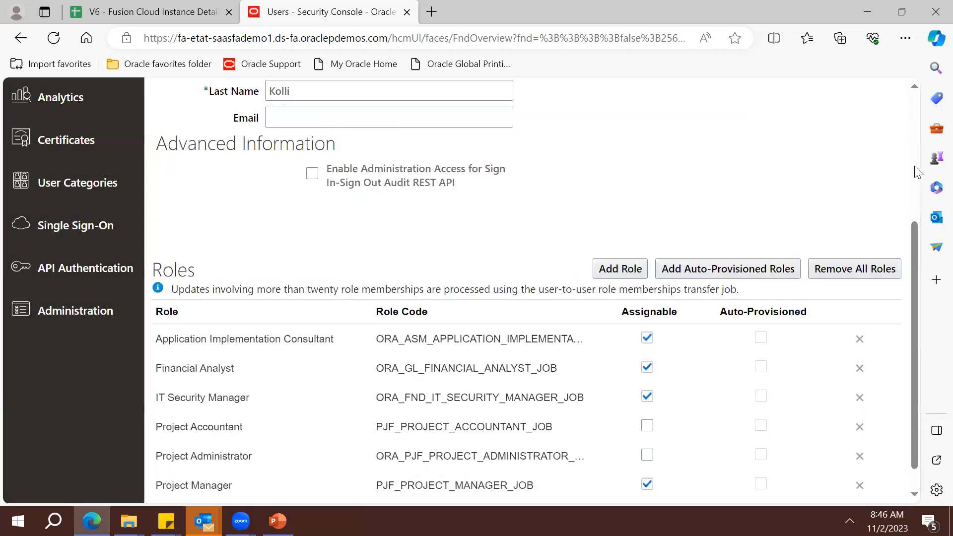
pyautogui.click(914, 167)
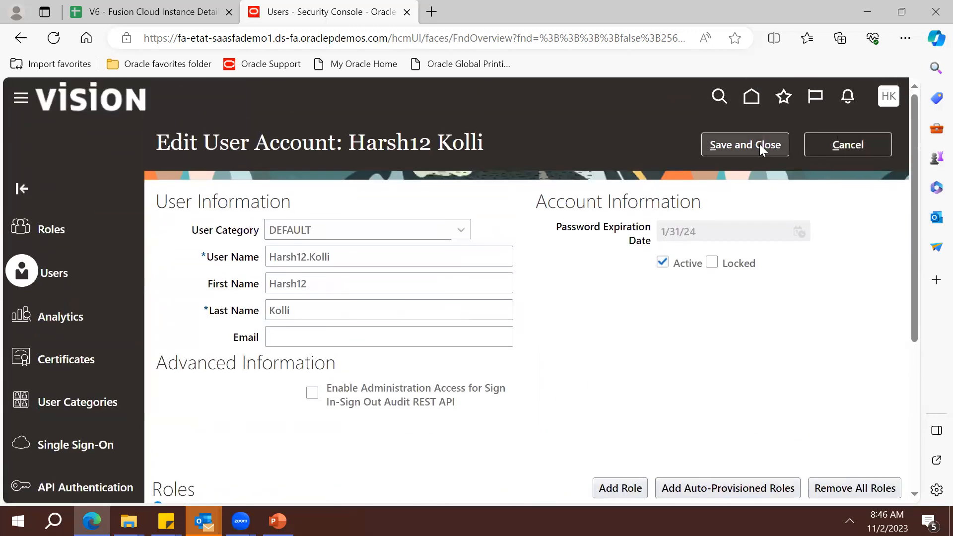
pyautogui.click(759, 144)
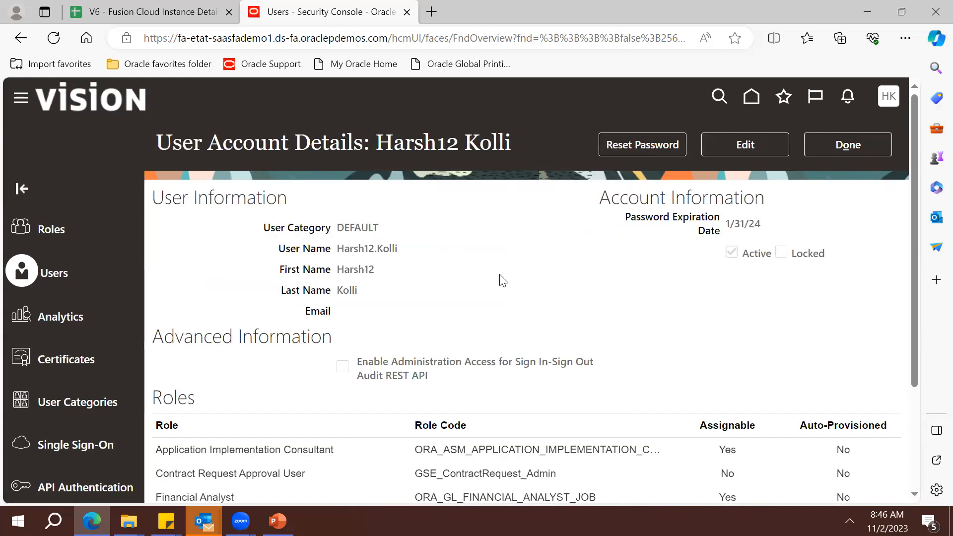
pyautogui.click(836, 147)
# Search User Accounts by the demo user's name and open the matching active account
pyautogui.click(58, 239)
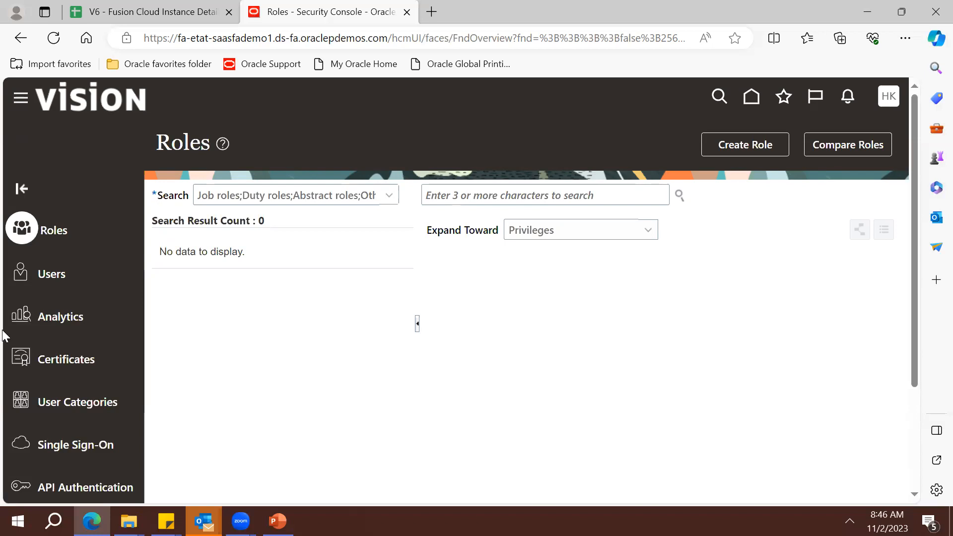
pyautogui.click(70, 268)
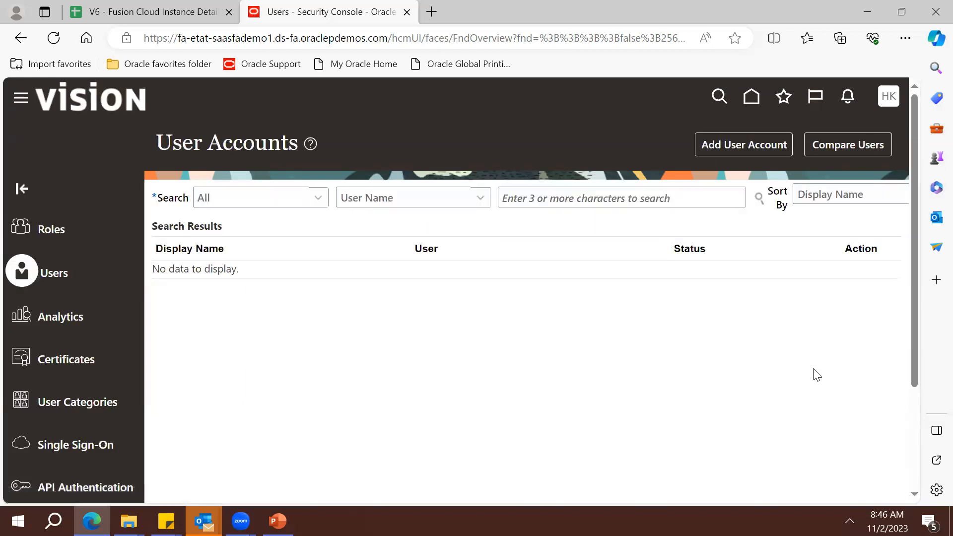
pyautogui.click(592, 198)
pyautogui.write('Harsh')
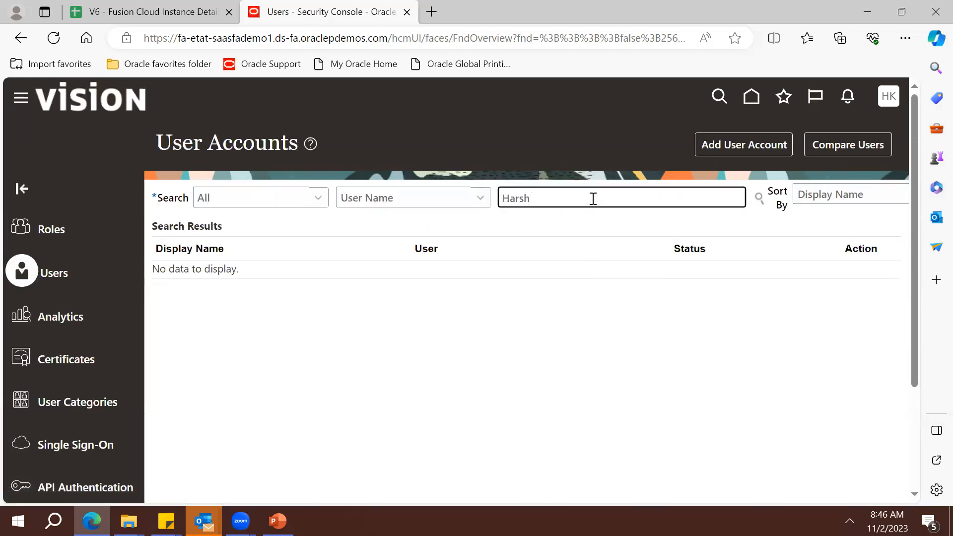
pyautogui.press('Return')
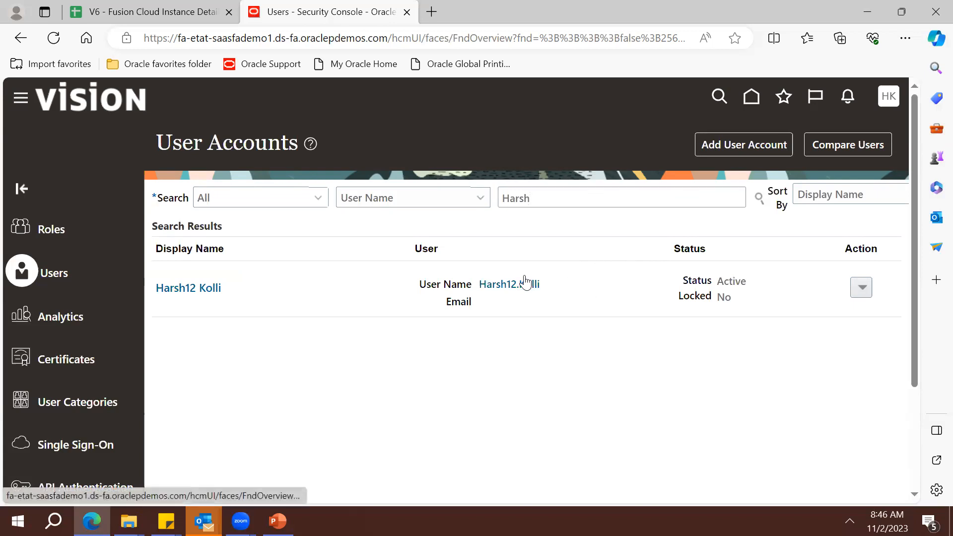
pyautogui.click(517, 292)
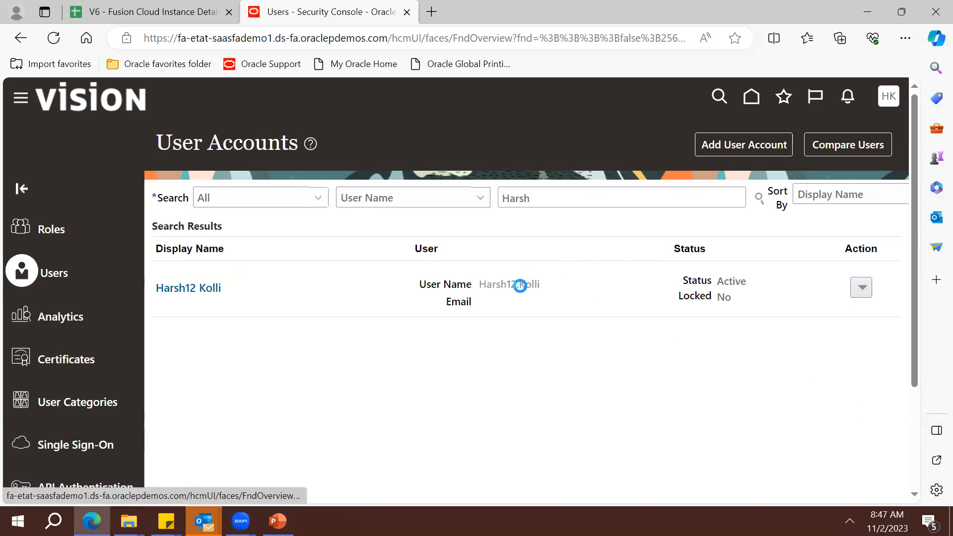
# Scroll through the account's seven assigned roles, then go to the Roles area
pyautogui.click(915, 431)
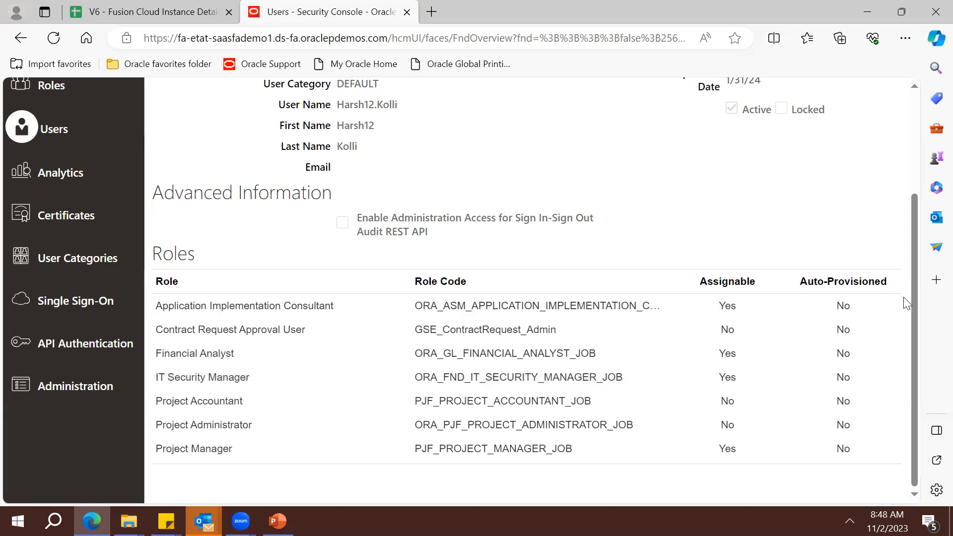
pyautogui.moveTo(912, 301); pyautogui.dragTo(880, 171)
pyautogui.click(58, 229)
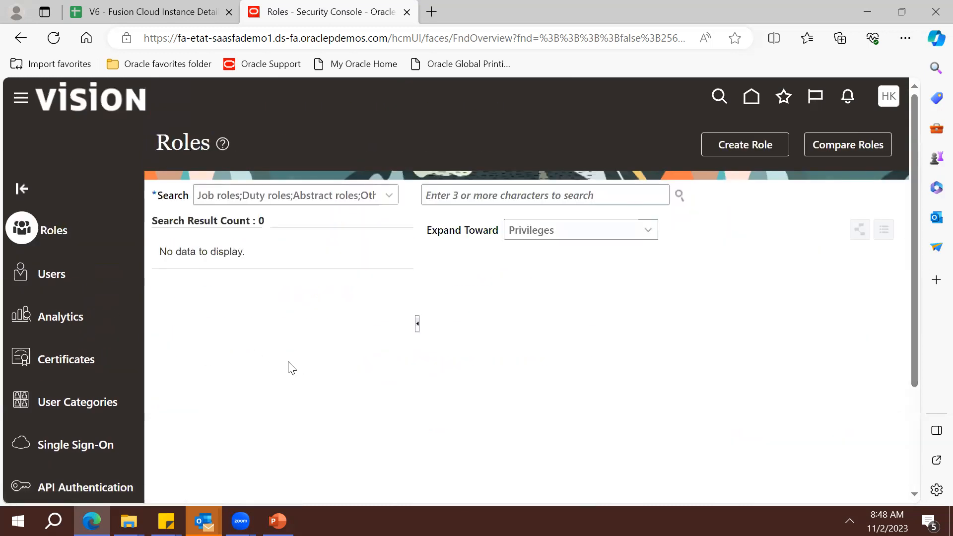
# Create a new role named XX_CUSTOM_ROLE_12 with the same text as its role code
pyautogui.click(477, 199)
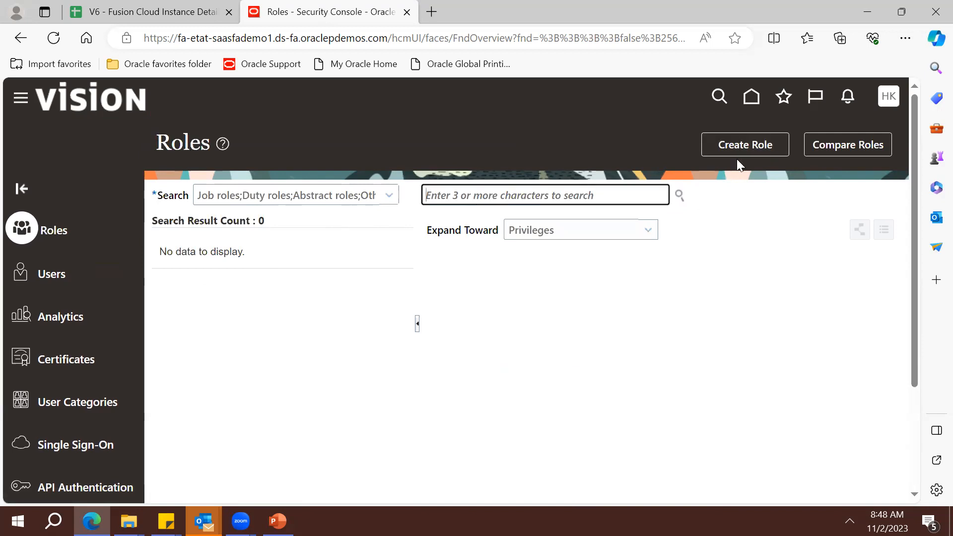
pyautogui.click(744, 149)
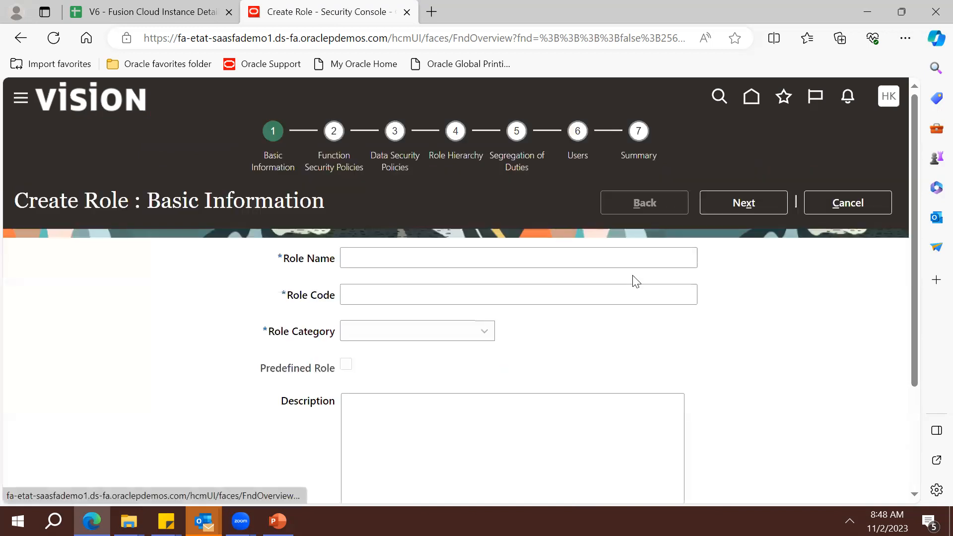
pyautogui.click(516, 266)
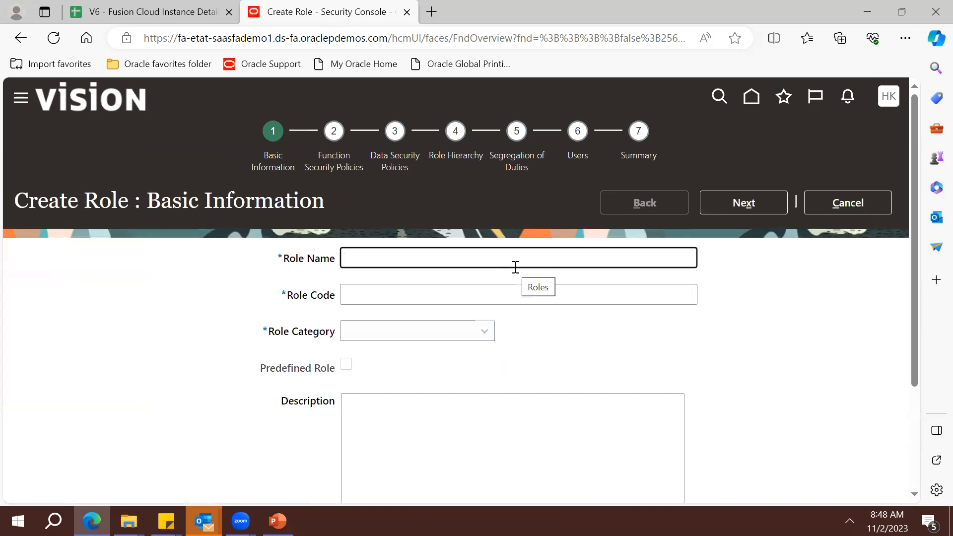
pyautogui.write('XX_')
pyautogui.write('CUSR')
pyautogui.write('OM')
pyautogui.write('_ROL')
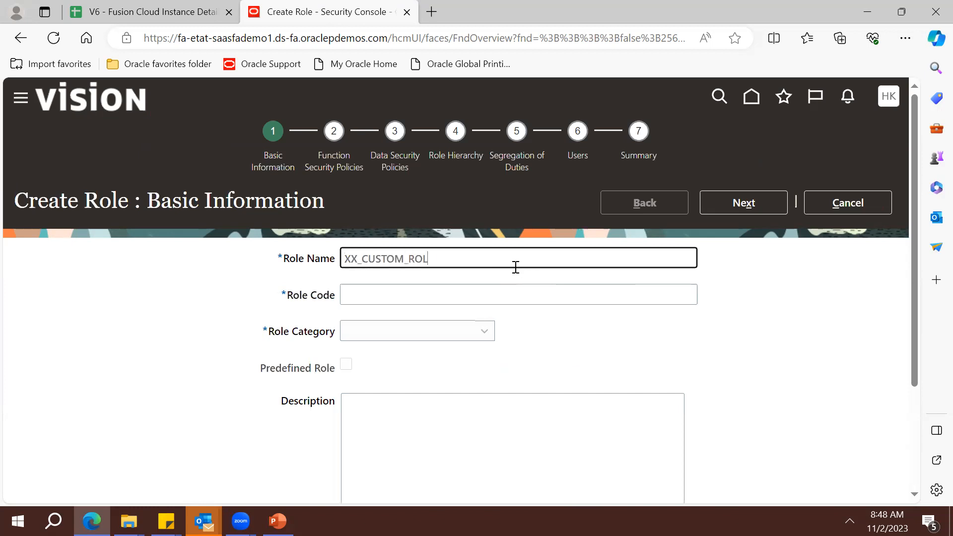
pyautogui.write('E_!@')
pyautogui.press('BackSpace')
pyautogui.write('12')
pyautogui.hotkey('ctrl', 'a')
pyautogui.hotkey('ctrl', 'c')
pyautogui.press('Tab')
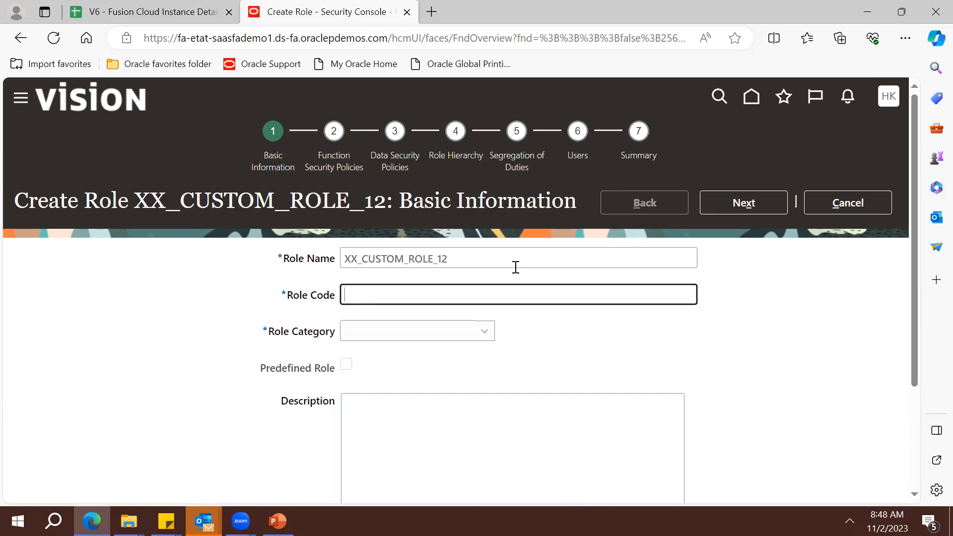
pyautogui.hotkey('ctrl', 'v')
# Set the role category to BI - Abstract Roles and continue to Function Security Policies
pyautogui.click(484, 331)
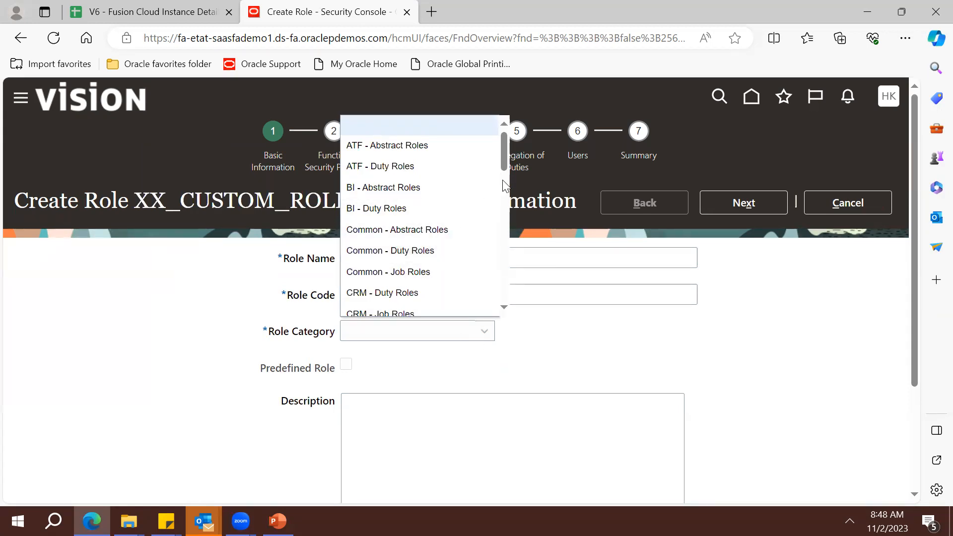
pyautogui.click(491, 191)
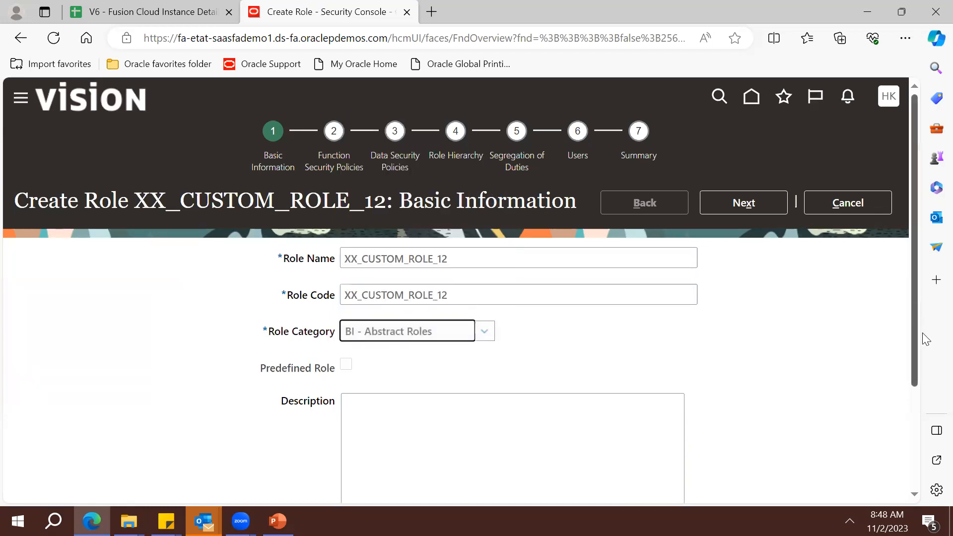
pyautogui.moveTo(915, 343); pyautogui.dragTo(914, 379)
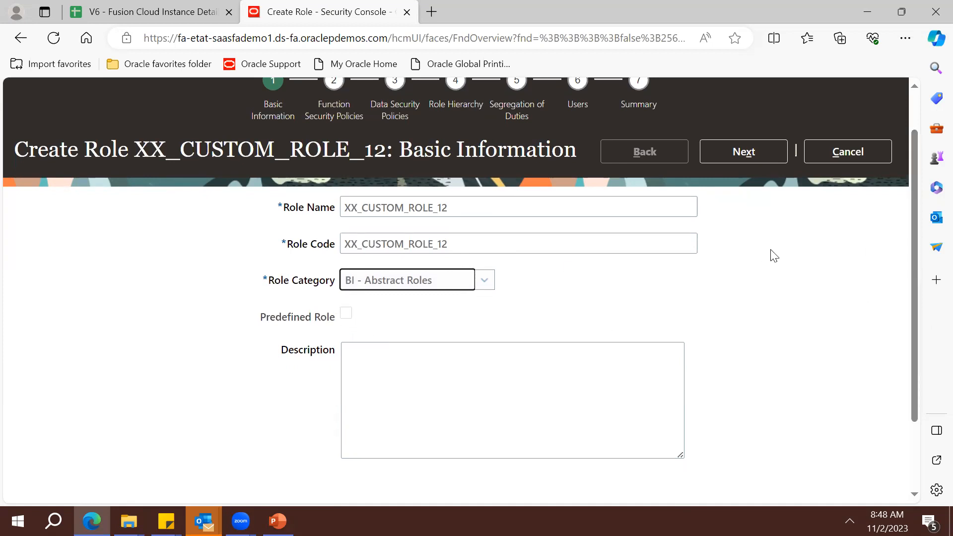
pyautogui.click(752, 155)
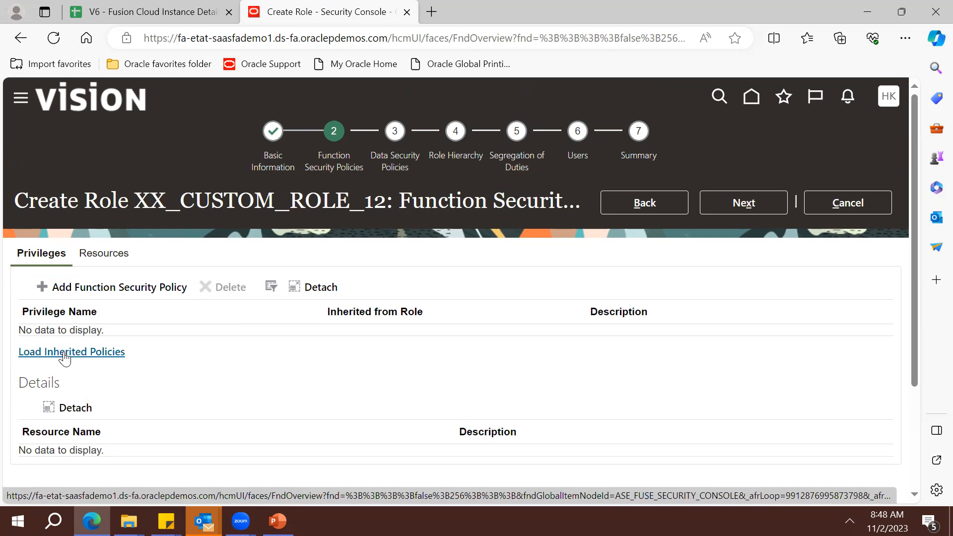
# Limit the search to Privileges and add Approve Project Contract Invoice to the role
pyautogui.click(74, 292)
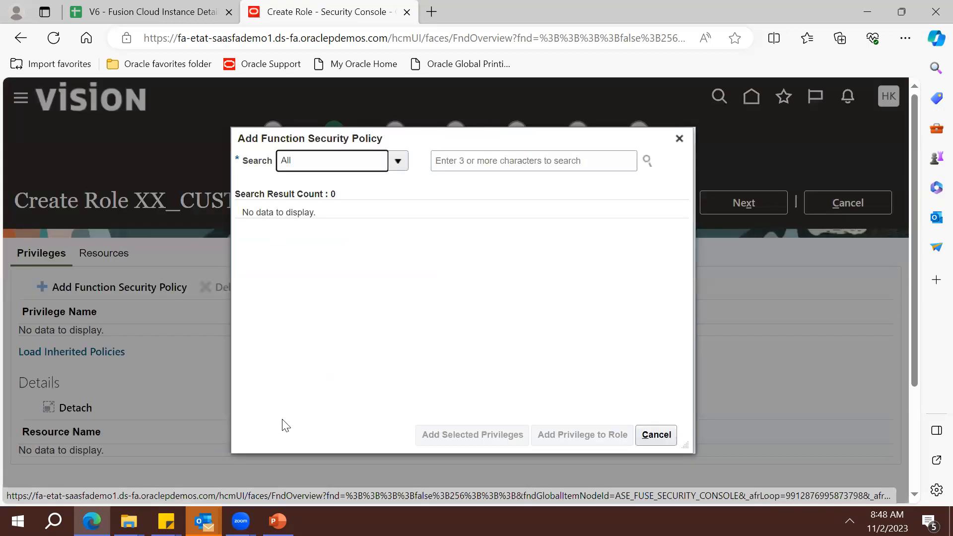
pyautogui.click(479, 154)
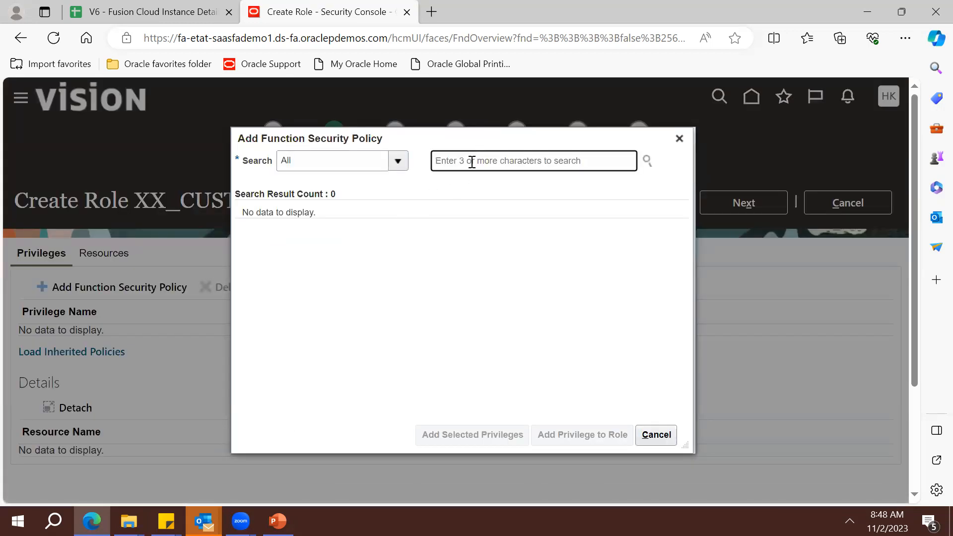
pyautogui.click(398, 160)
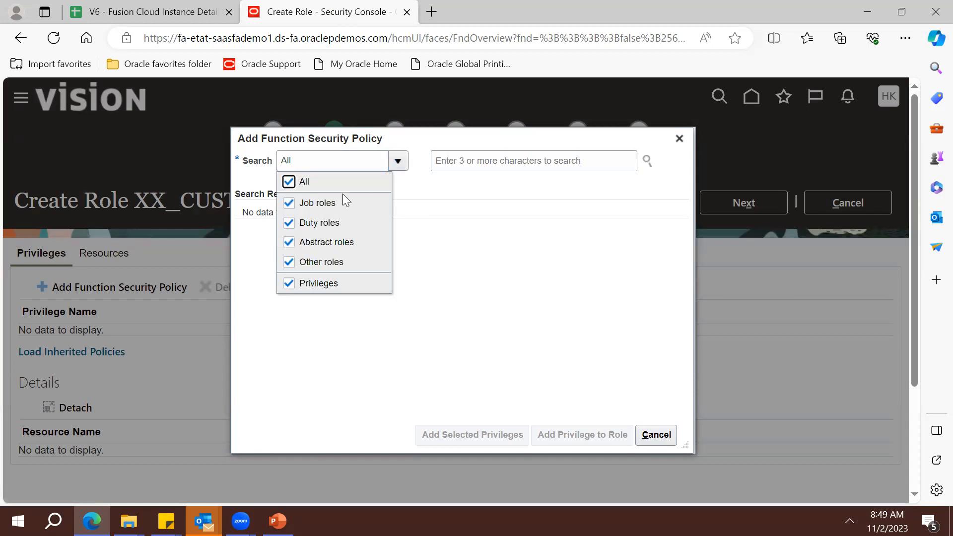
pyautogui.click(288, 181)
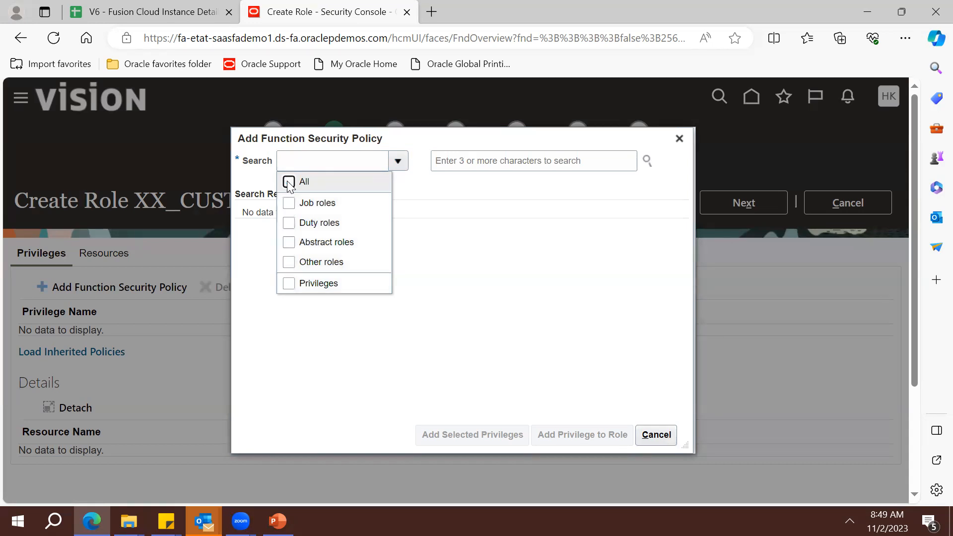
pyautogui.click(288, 283)
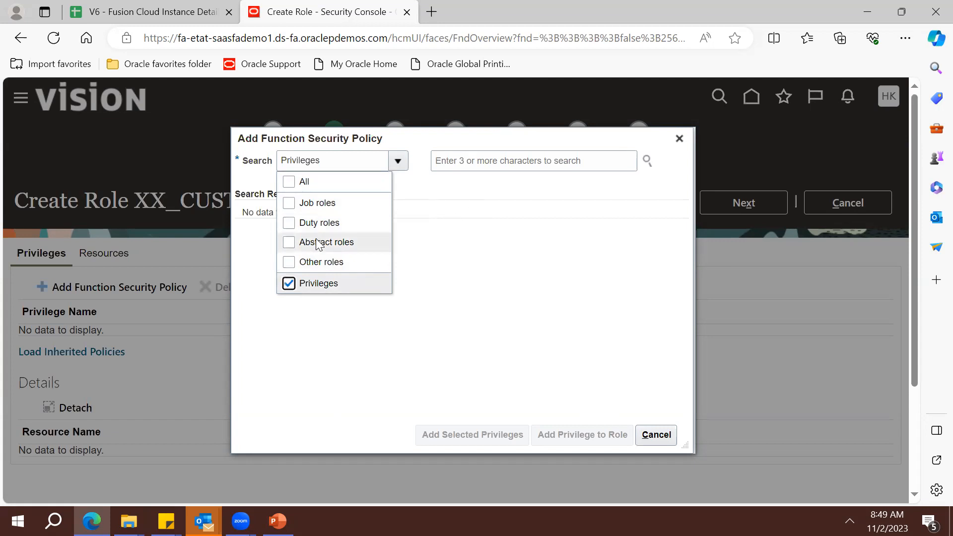
pyautogui.click(468, 170)
pyautogui.write('Project')
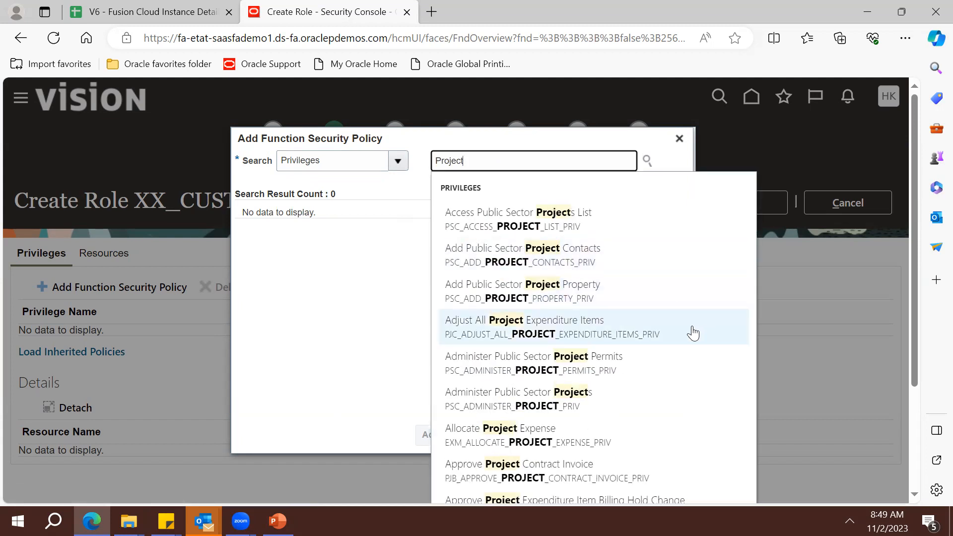
pyautogui.click(558, 478)
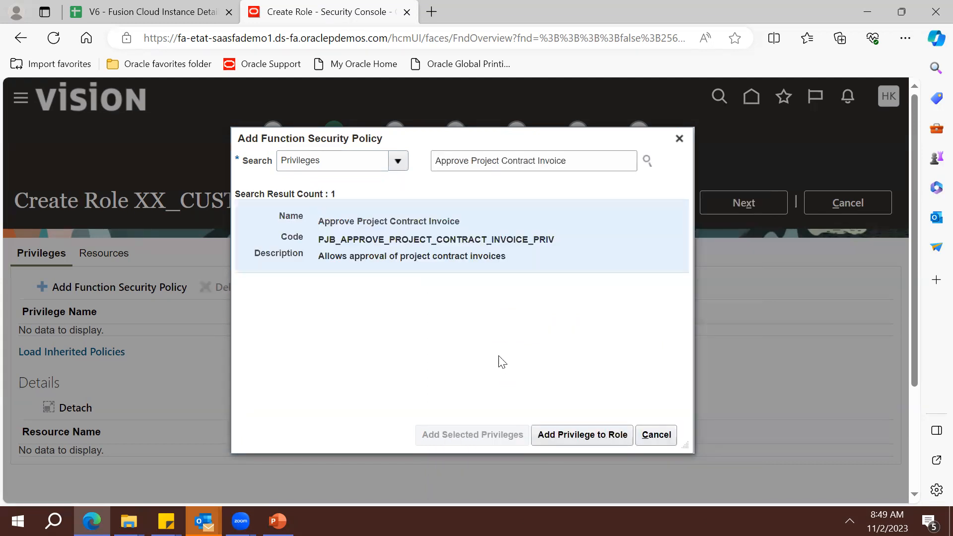
pyautogui.click(577, 440)
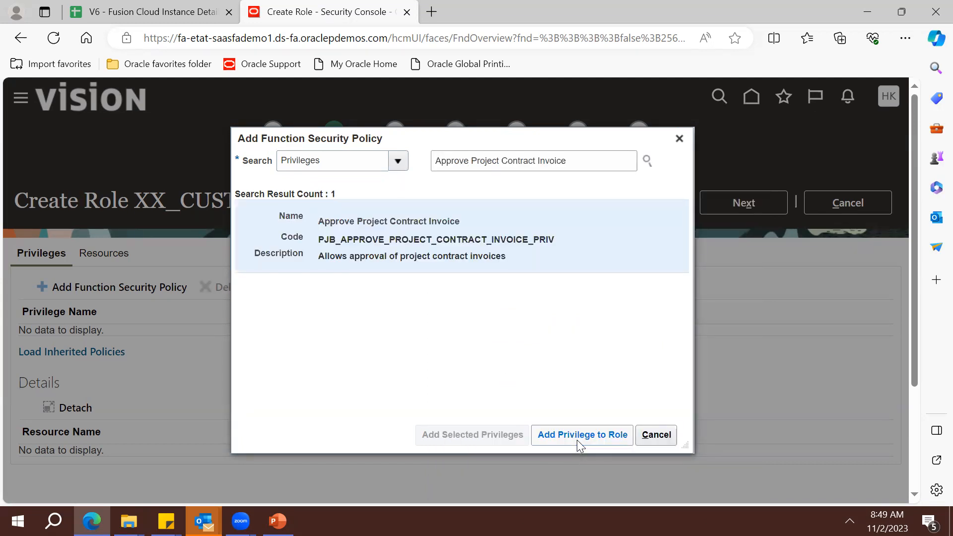
# Search 'Invoice' and add the Allocate Invoice Charges privilege to the role
pyautogui.click(524, 166)
pyautogui.hotkey('ctrl', 'a')
pyautogui.press('BackSpace')
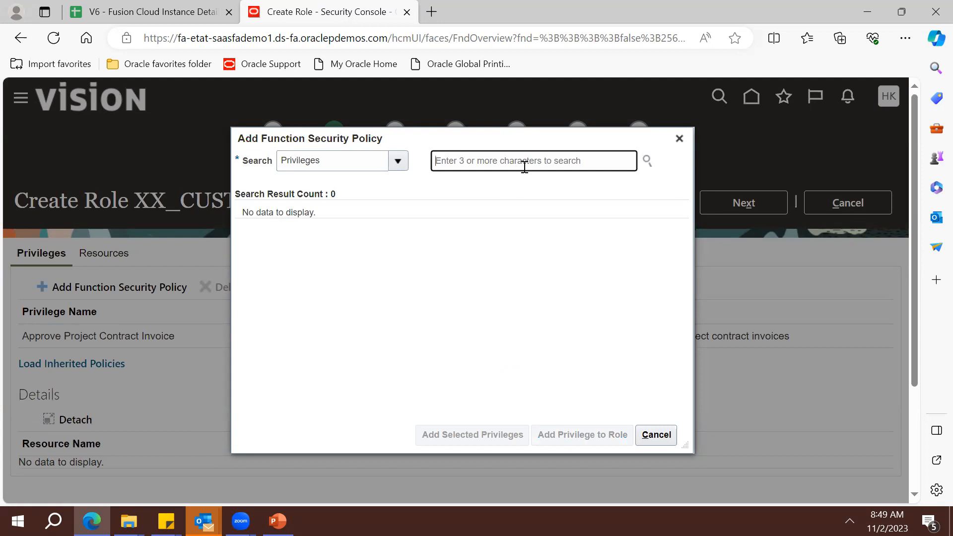
pyautogui.write('Invoice')
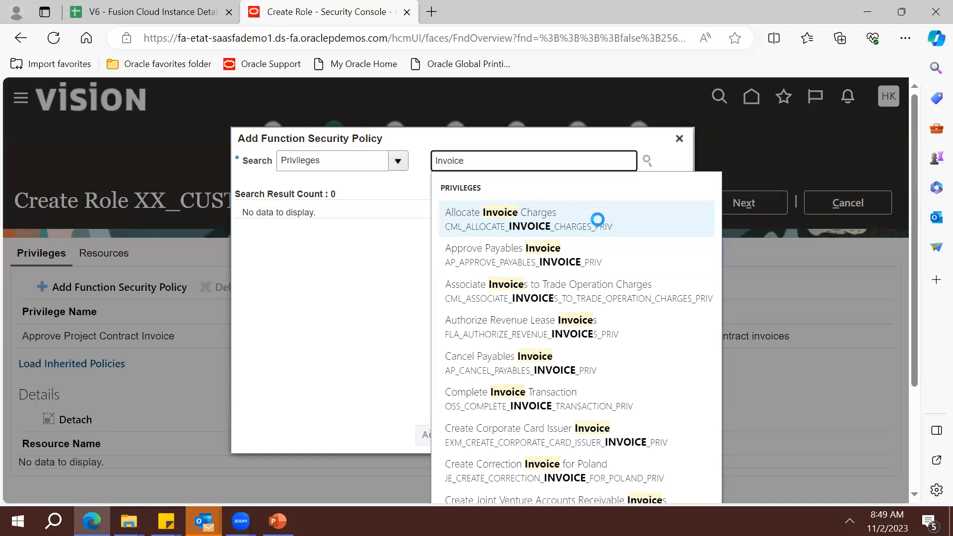
pyautogui.click(598, 225)
pyautogui.click(575, 434)
pyautogui.click(526, 161)
pyautogui.hotkey('ctrl', 'a')
pyautogui.press('BackSpace')
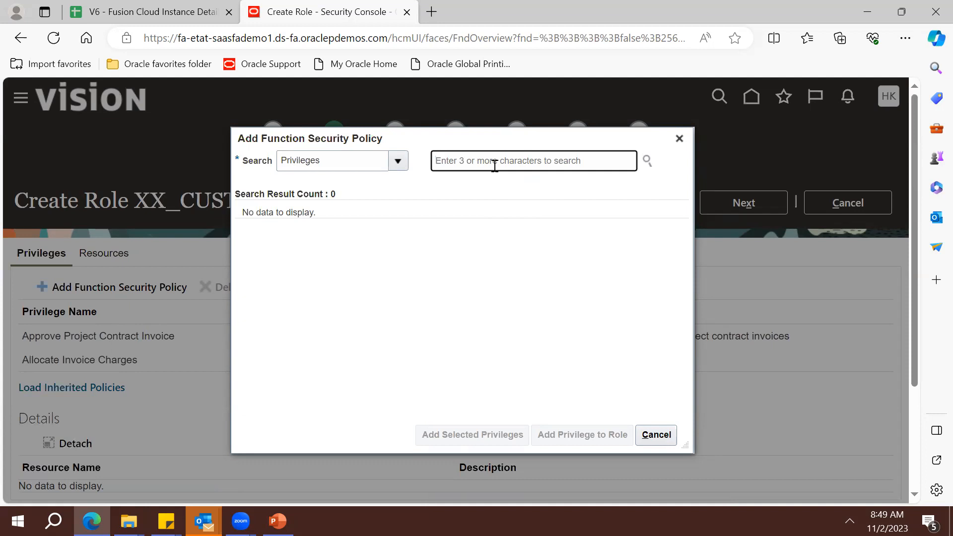
# Search 'Approved' and add the Import Approved Cost Lists privilege to the role
pyautogui.write('In')
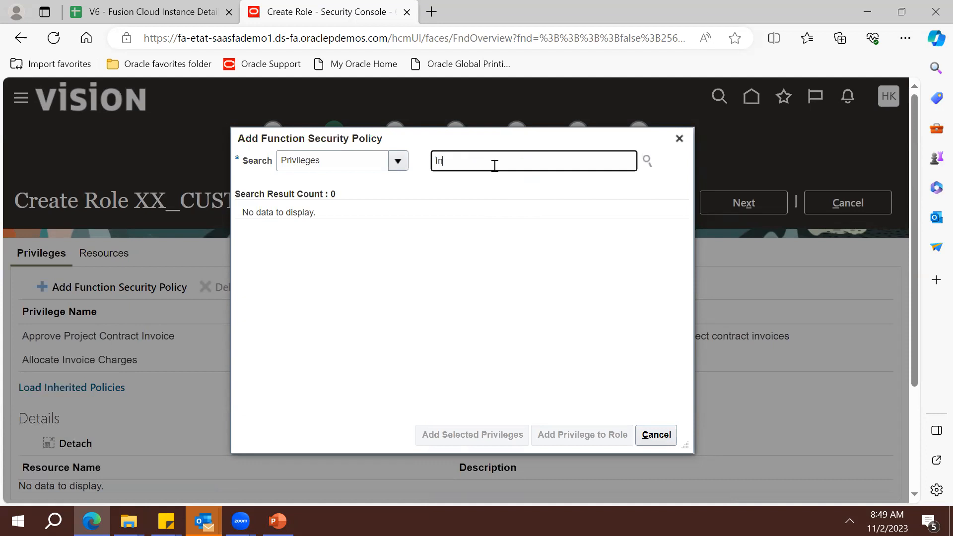
pyautogui.write('voices App')
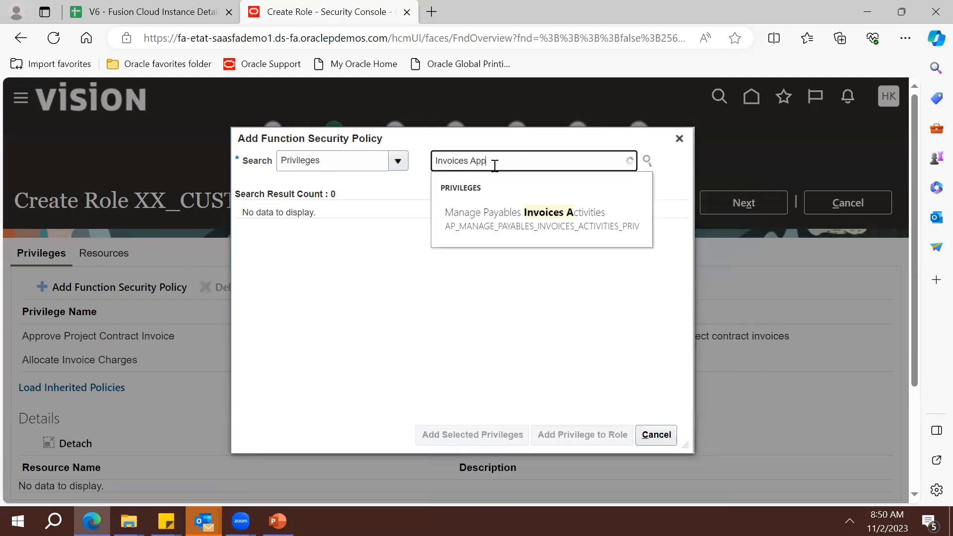
pyautogui.press('BackSpace')
pyautogui.press('BackSpace')
pyautogui.press('BackSpace')
pyautogui.press('BackSpace')
pyautogui.press('BackSpace')
pyautogui.press('BackSpace')
pyautogui.press('BackSpace')
pyautogui.press('BackSpace')
pyautogui.press('BackSpace')
pyautogui.press('BackSpace')
pyautogui.press('BackSpace')
pyautogui.press('BackSpace')
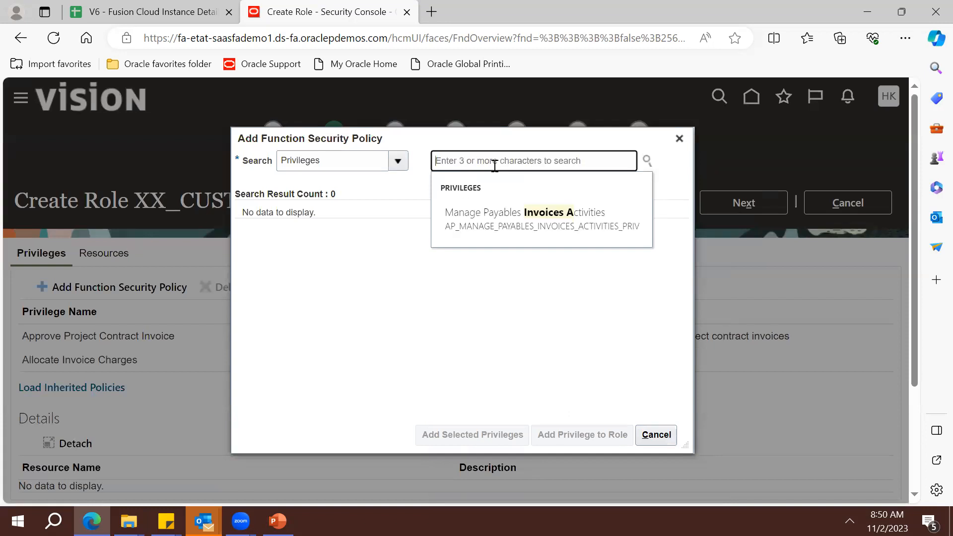
pyautogui.write('Ap')
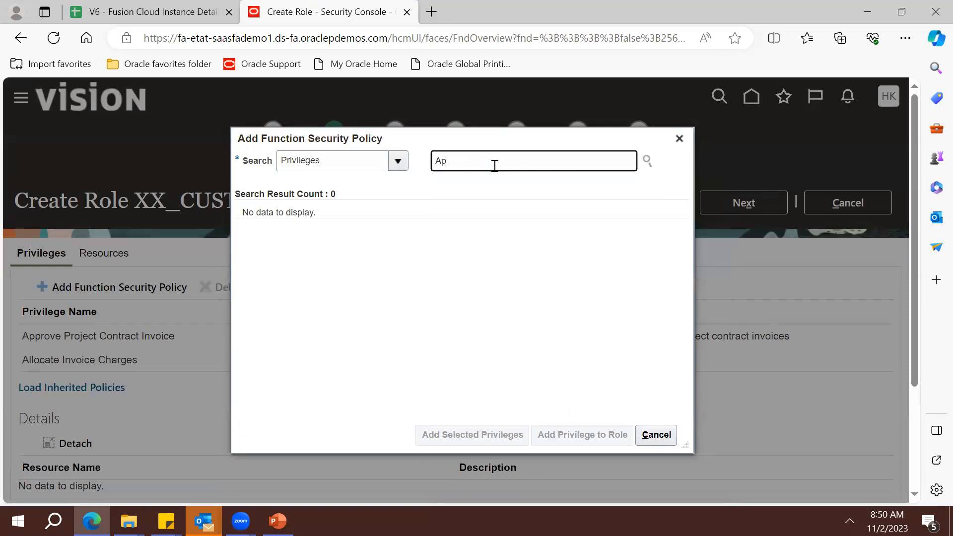
pyautogui.write('proved')
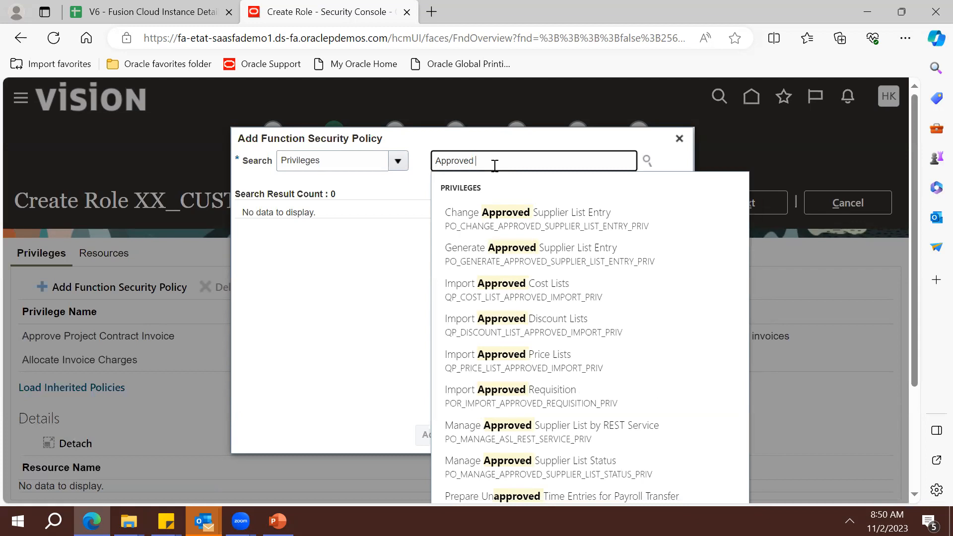
pyautogui.press('Down')
pyautogui.press('Down')
pyautogui.press('Down')
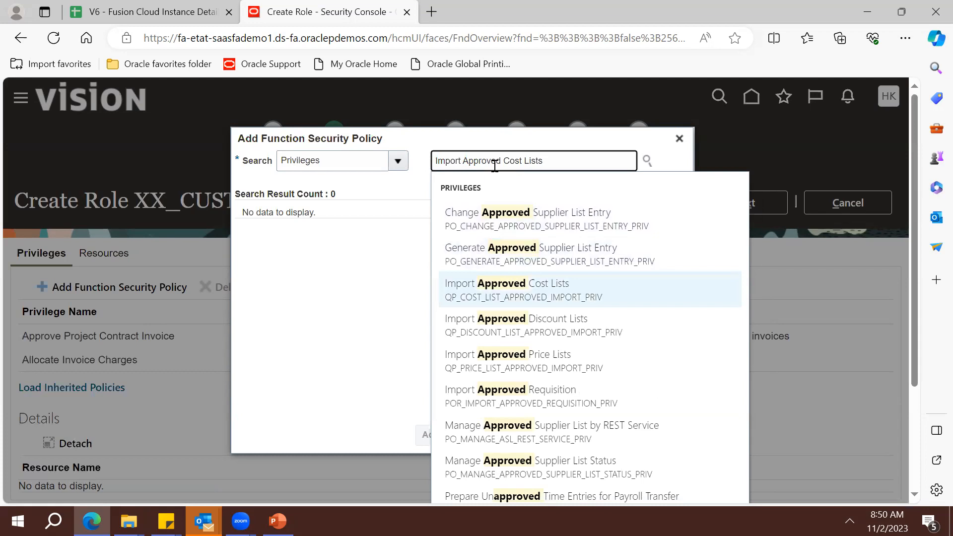
pyautogui.press('Return')
pyautogui.click(507, 238)
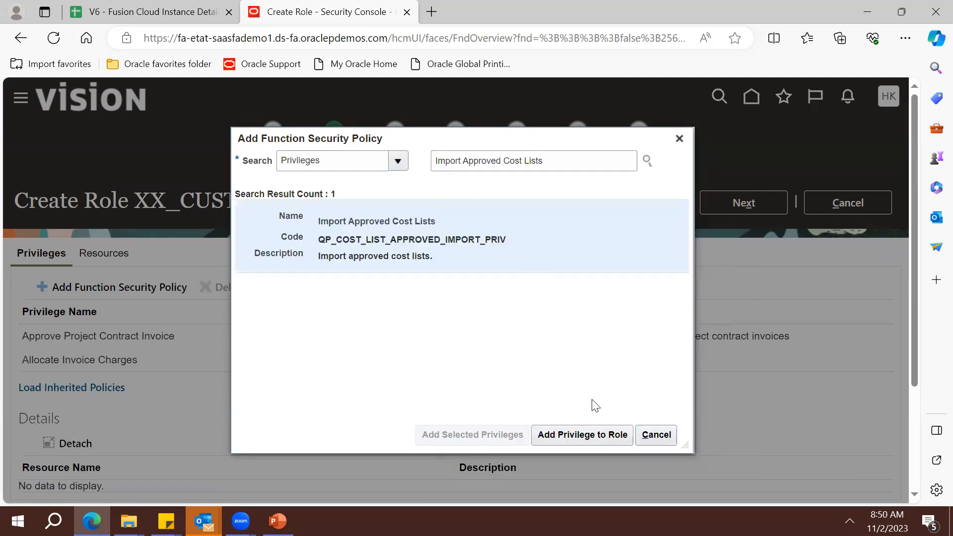
pyautogui.click(572, 436)
pyautogui.click(397, 161)
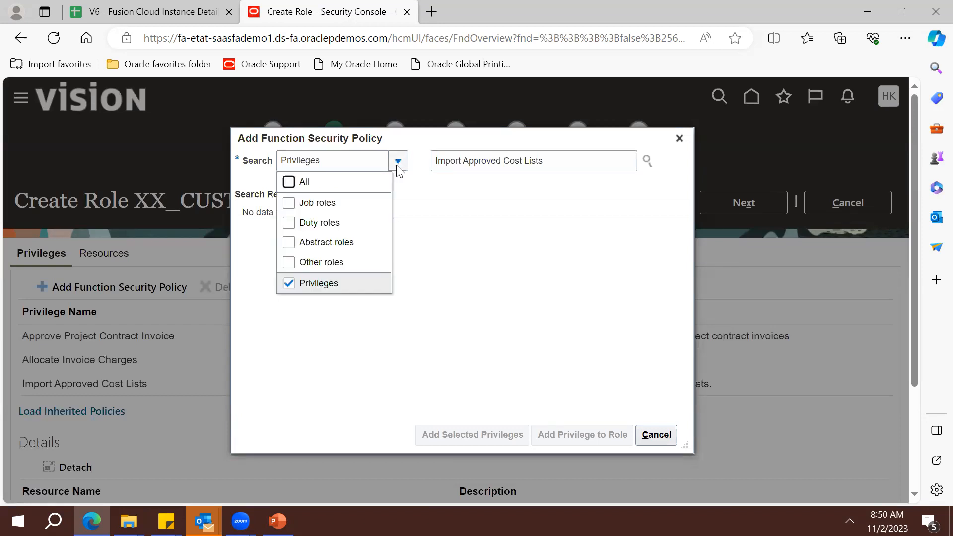
# Search duty roles for Employee and add the Employee Resource Administration duty role's privileges
pyautogui.click(326, 284)
pyautogui.click(298, 203)
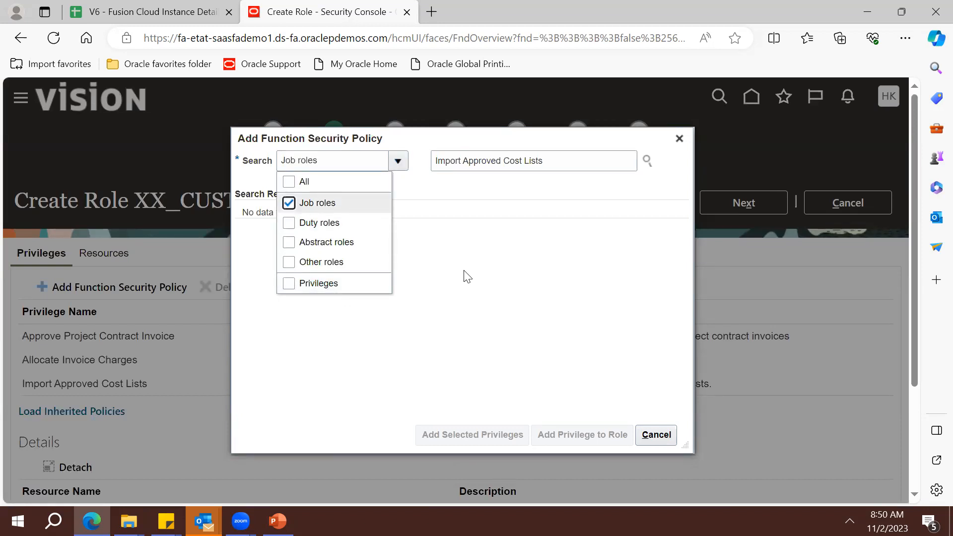
pyautogui.click(289, 223)
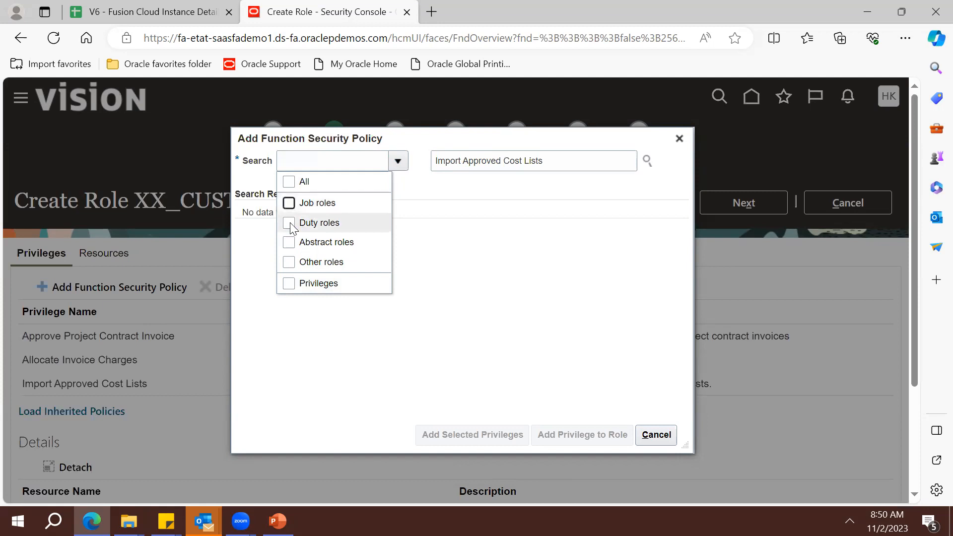
pyautogui.tripleClick(517, 155)
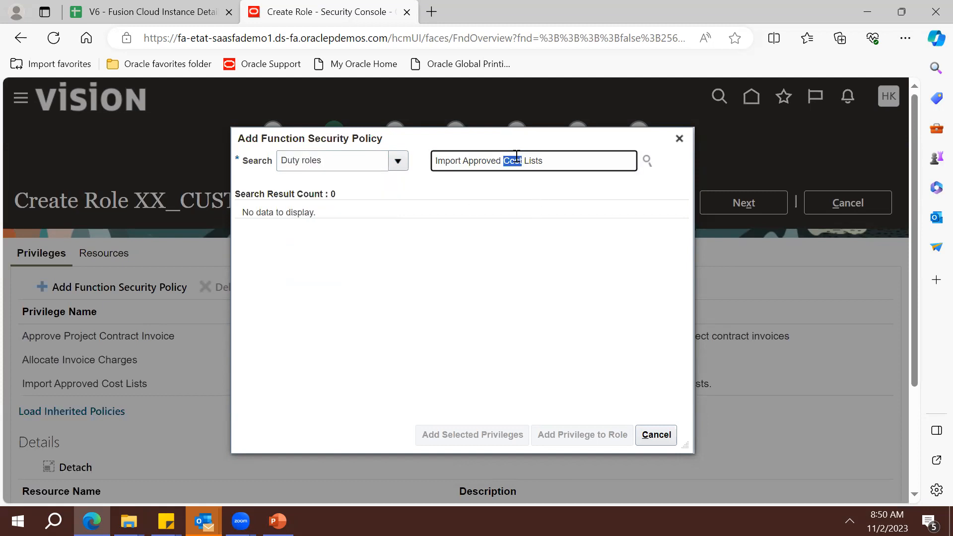
pyautogui.write('Employee')
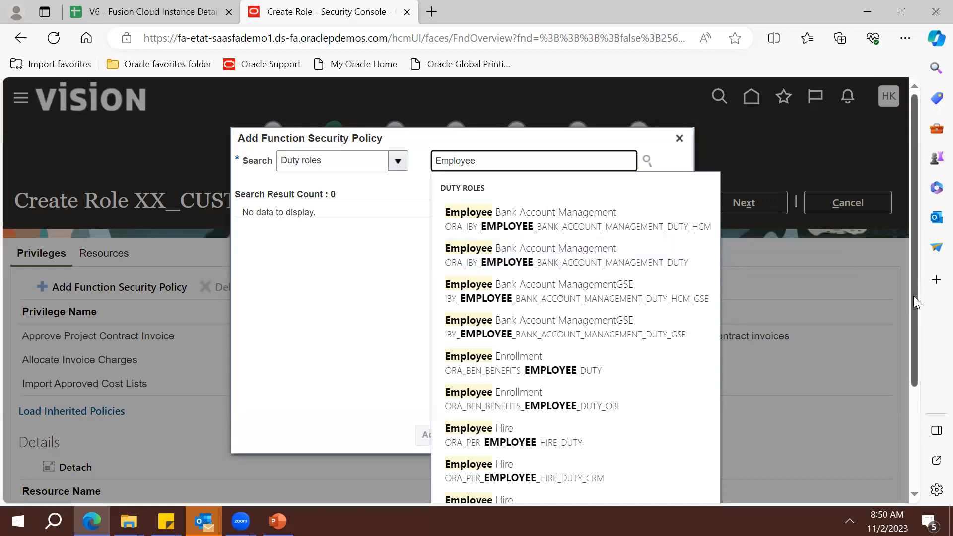
pyautogui.moveTo(913, 296); pyautogui.dragTo(912, 377)
pyautogui.click(650, 331)
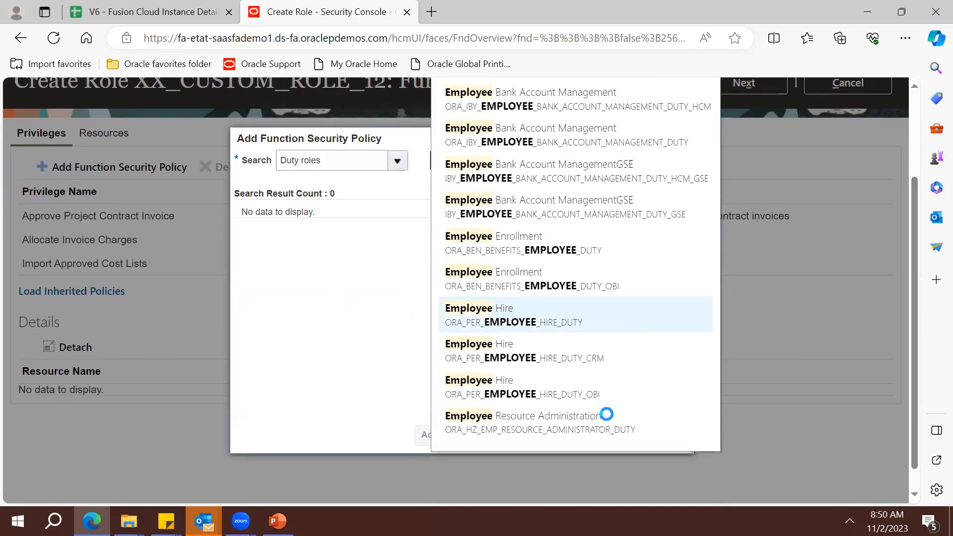
pyautogui.doubleClick(520, 163)
pyautogui.press('BackSpace')
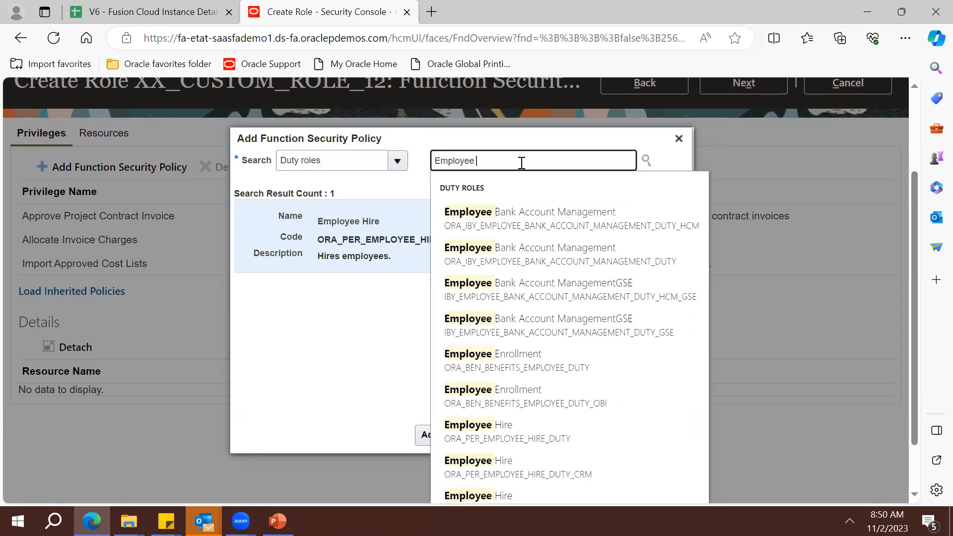
pyautogui.press('Down')
pyautogui.press('Down')
pyautogui.press('Down')
pyautogui.press('Down')
pyautogui.press('Down')
pyautogui.press('Down')
pyautogui.press('Down')
pyautogui.press('Down')
pyautogui.press('Down')
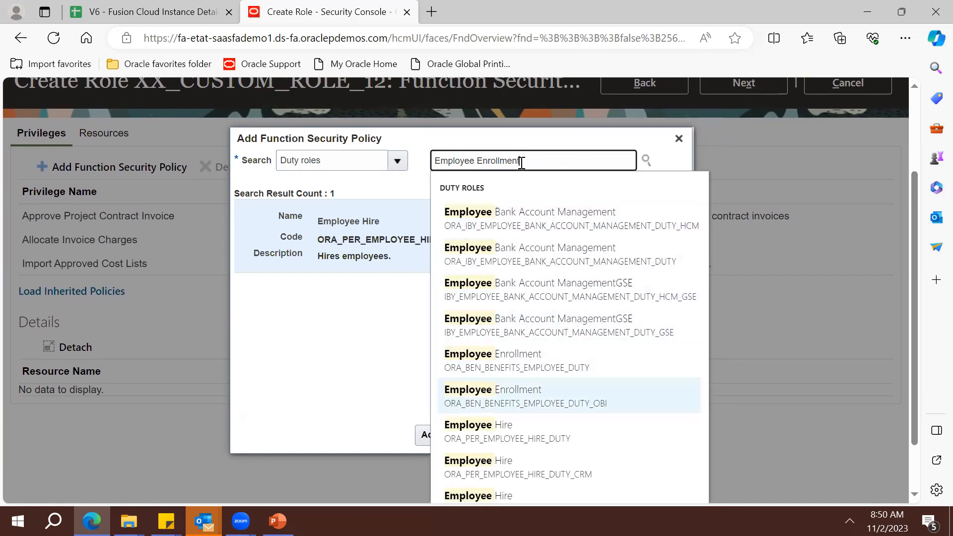
pyautogui.press('Down')
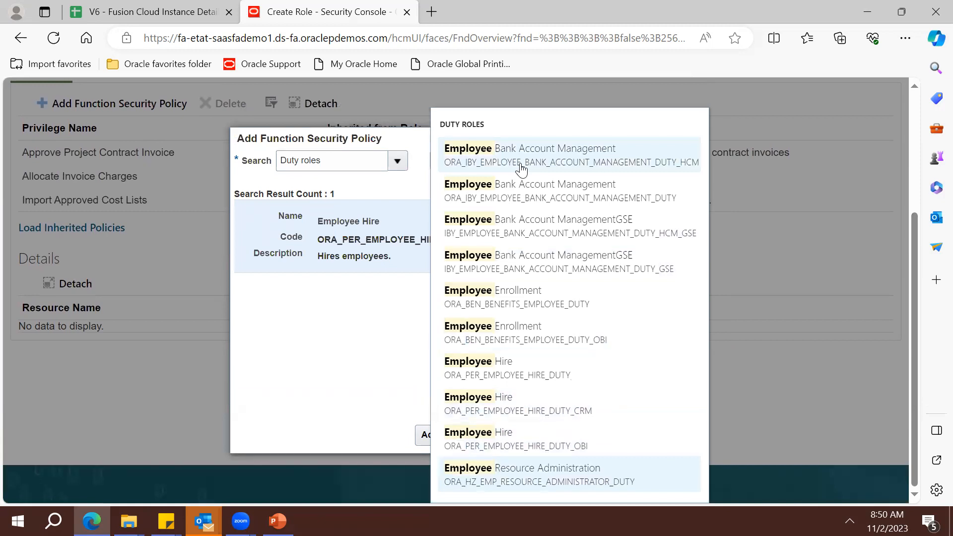
pyautogui.press('Return')
pyautogui.click(492, 435)
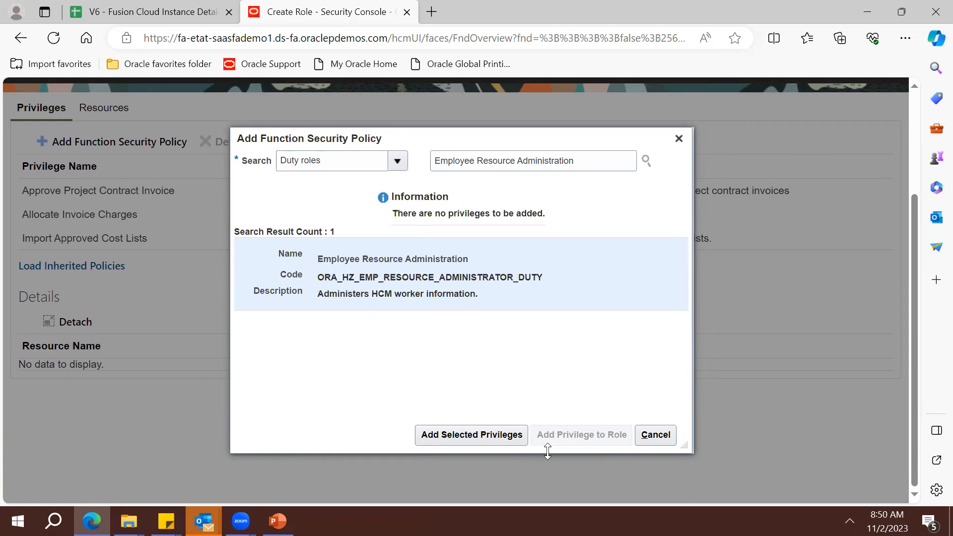
# Search all types for Employee, add the Employee abstract role's privileges, and close the dialog
pyautogui.click(396, 164)
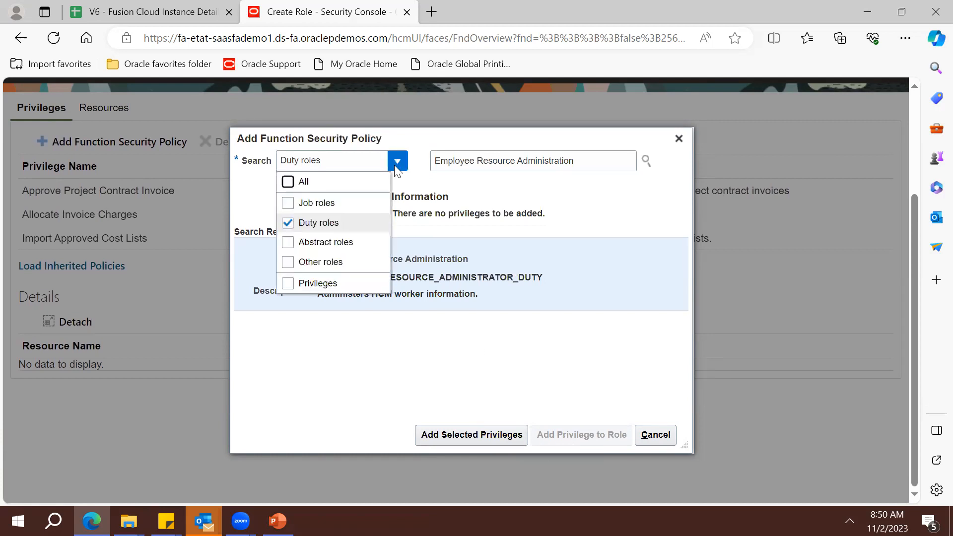
pyautogui.click(353, 202)
pyautogui.click(306, 183)
pyautogui.doubleClick(569, 161)
pyautogui.press('BackSpace')
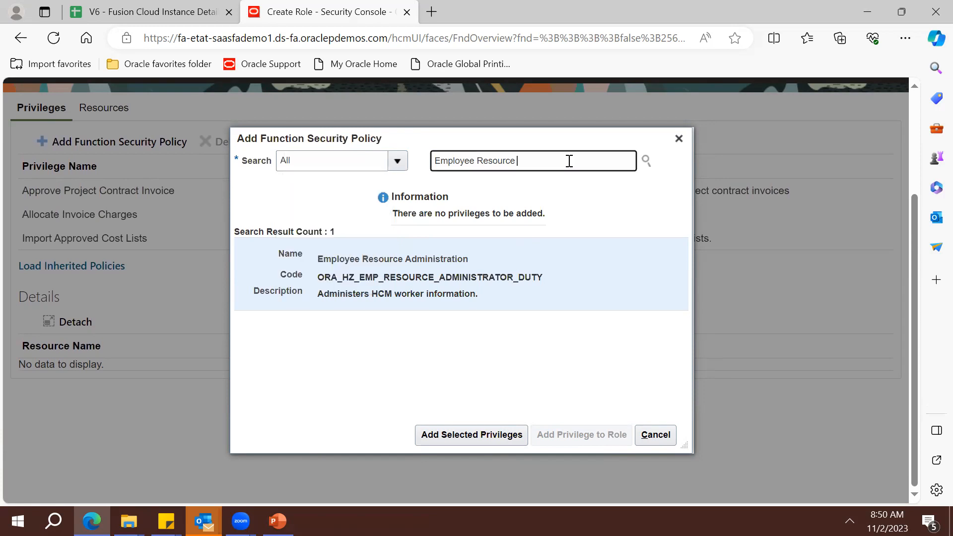
pyautogui.press('BackSpace')
pyautogui.press('BackSpace')
pyautogui.press('BackSpace')
pyautogui.press('BackSpace')
pyautogui.press('BackSpace')
pyautogui.press('BackSpace')
pyautogui.press('BackSpace')
pyautogui.press('BackSpace')
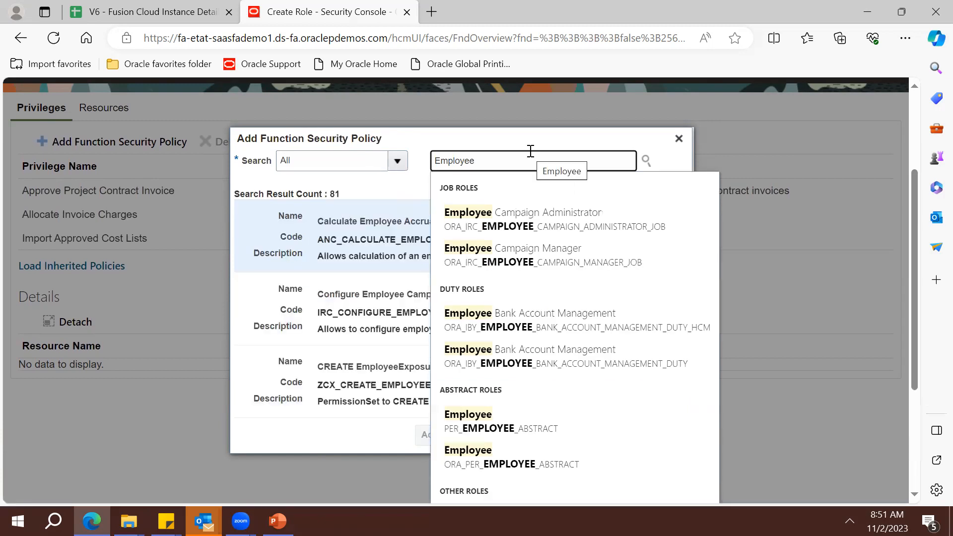
pyautogui.click(513, 421)
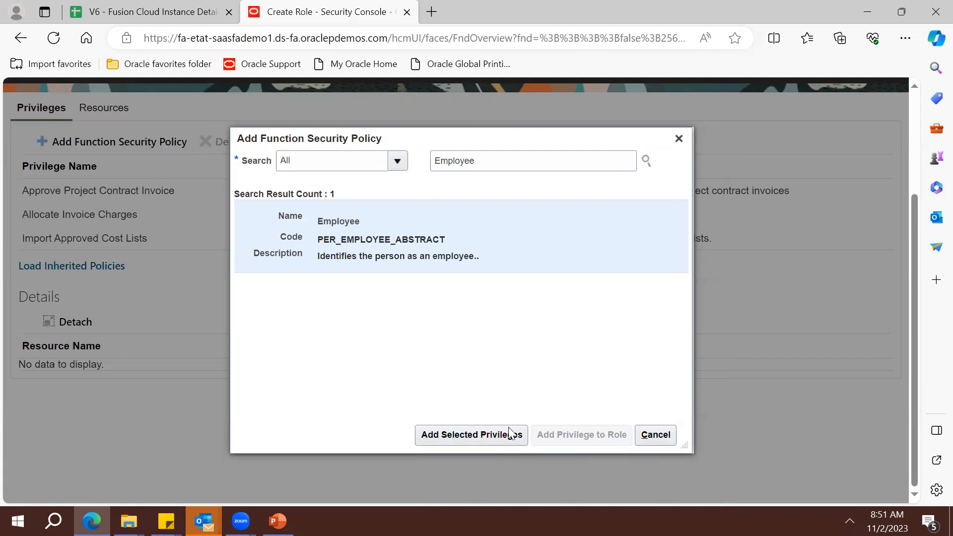
pyautogui.doubleClick(406, 240)
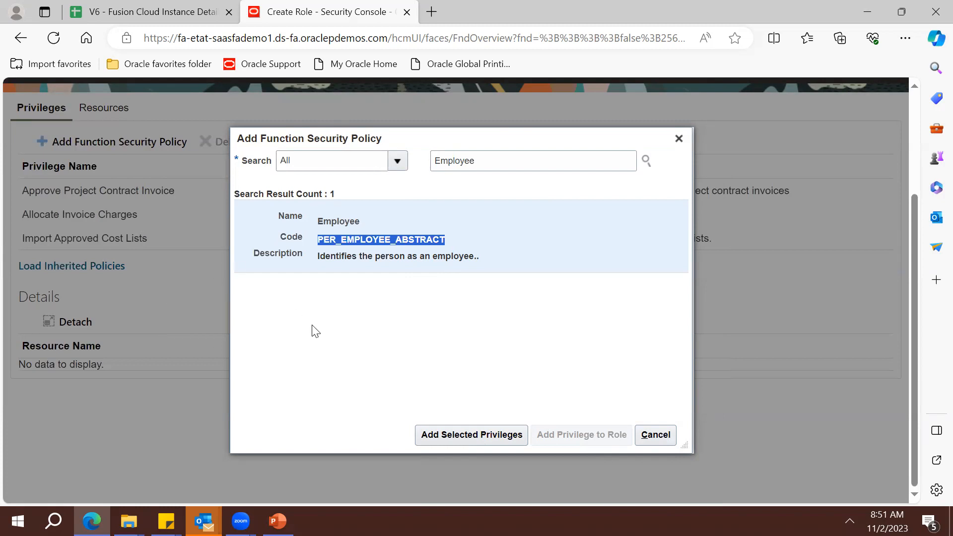
pyautogui.click(468, 435)
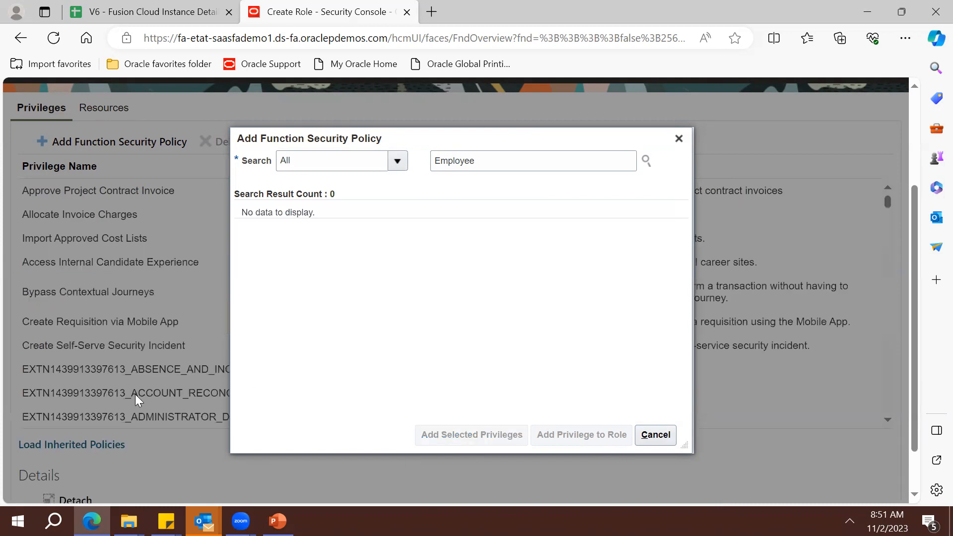
pyautogui.click(644, 436)
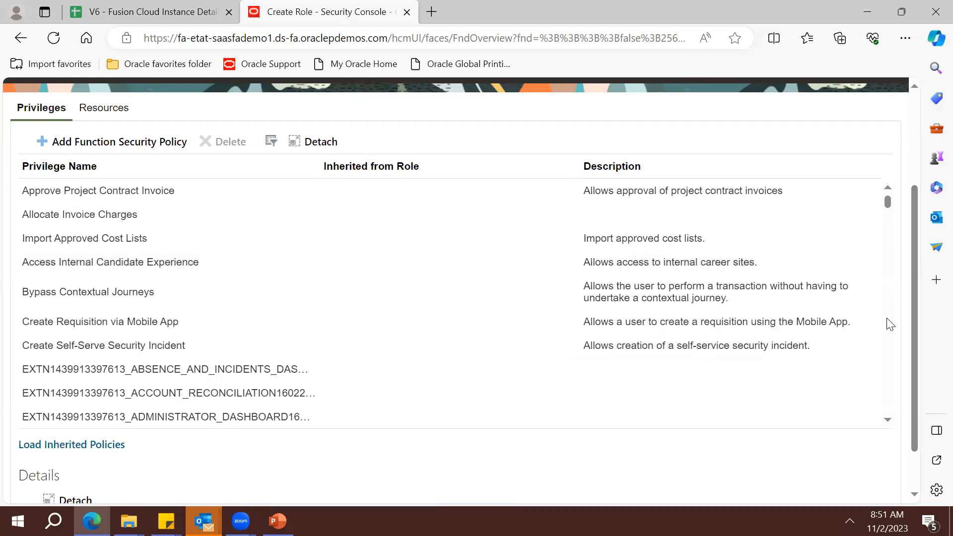
pyautogui.scroll(-5, 886, 336)
pyautogui.scroll(-2, 882, 334)
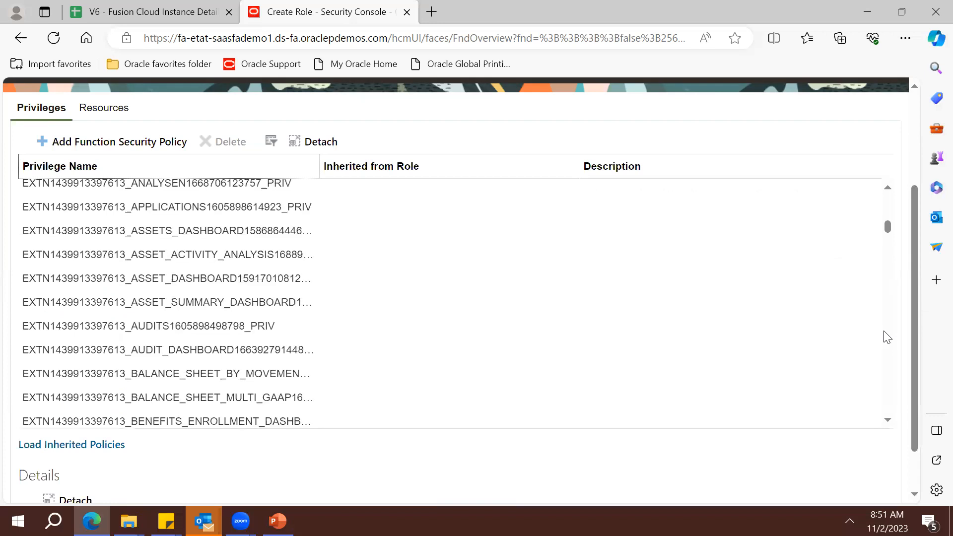
pyautogui.scroll(3, 915, 161)
pyautogui.moveTo(915, 161); pyautogui.dragTo(914, 141)
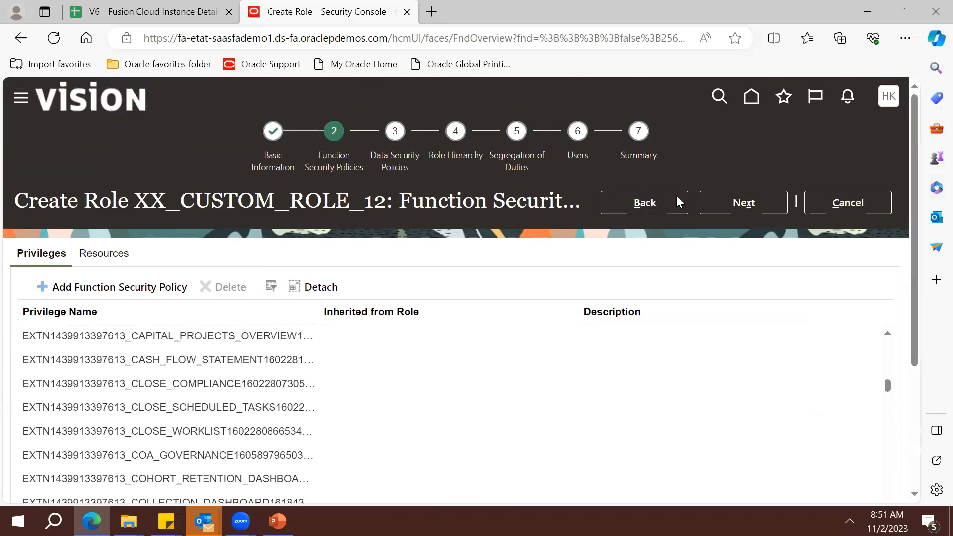
# Step past Data Security Policies and Role Hierarchy toward the Users step
pyautogui.click(735, 203)
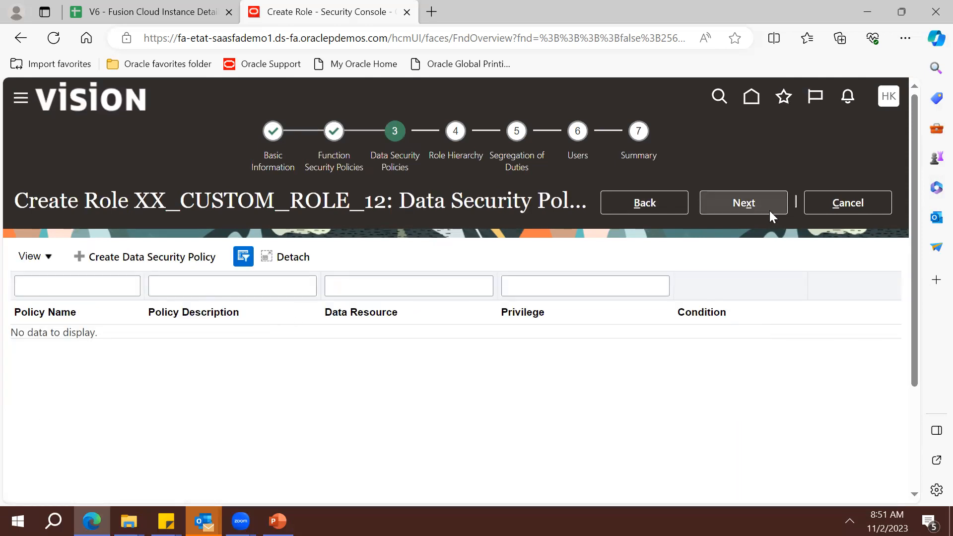
pyautogui.click(755, 208)
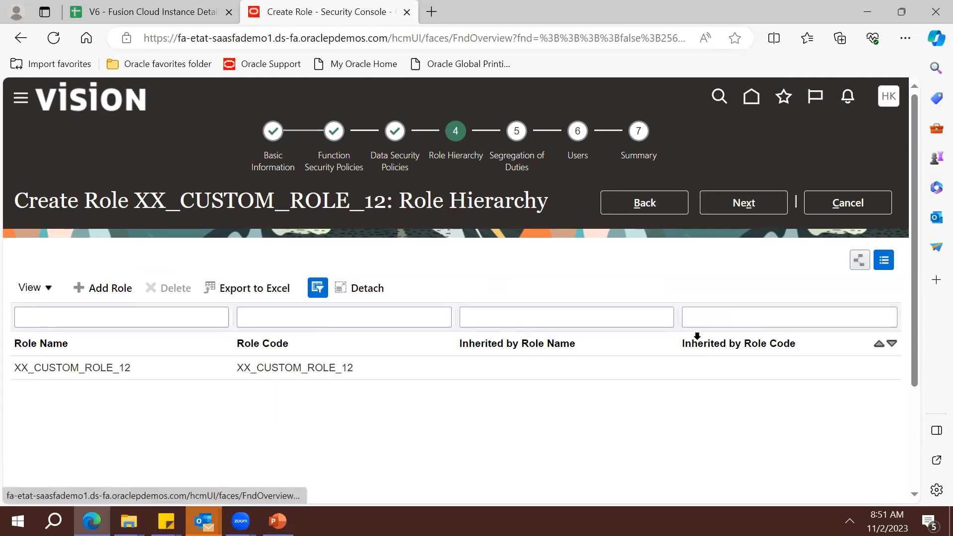
pyautogui.click(375, 378)
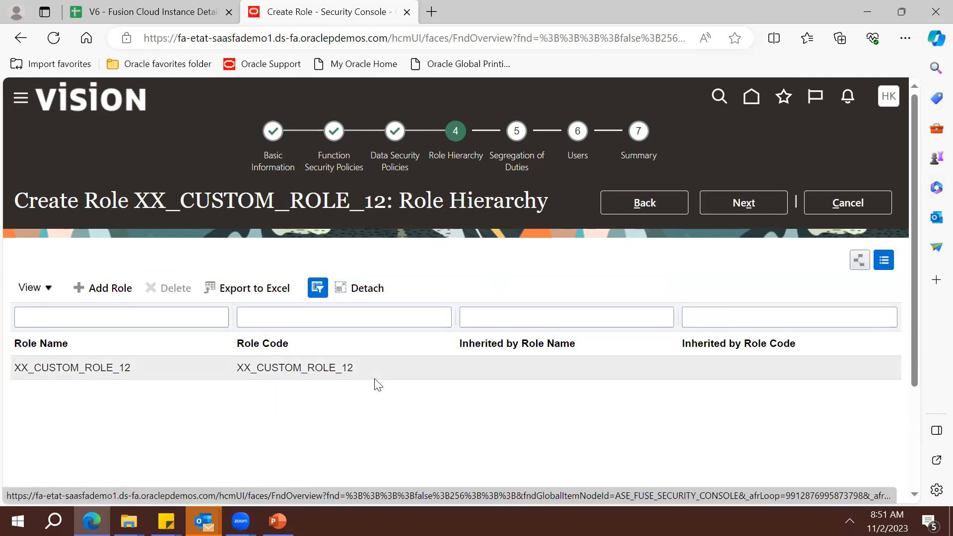
pyautogui.click(741, 213)
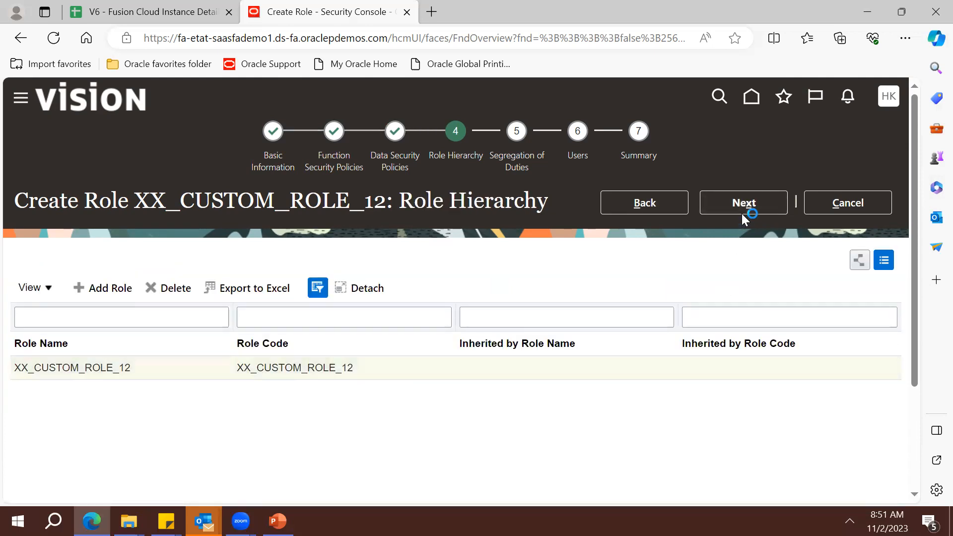
pyautogui.click(742, 213)
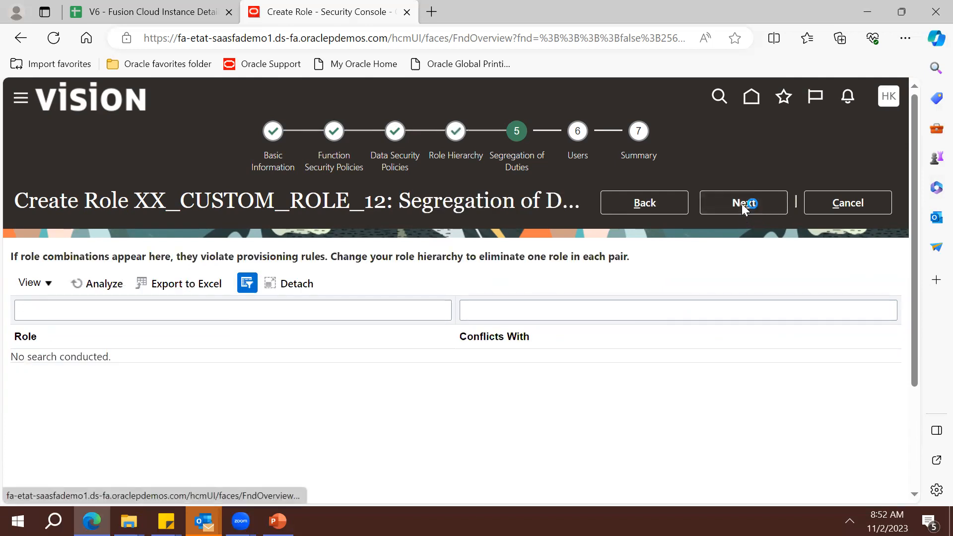
# Search for the demo user by name and add them to the role
pyautogui.click(47, 286)
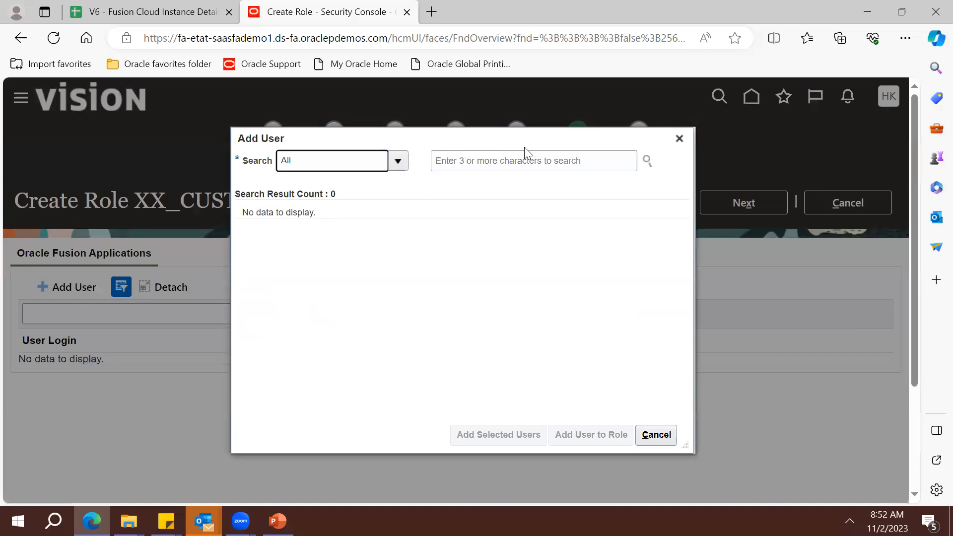
pyautogui.click(516, 157)
pyautogui.write('H')
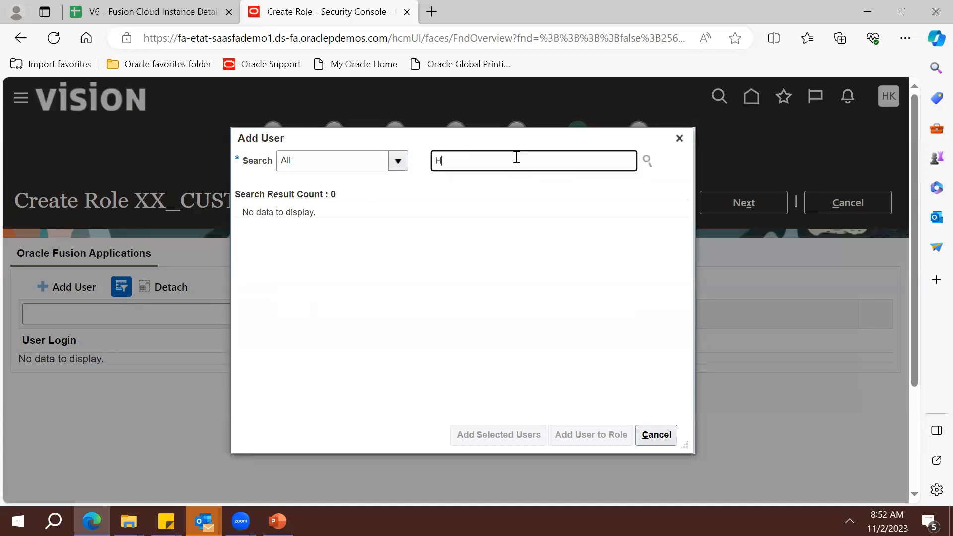
pyautogui.write('arsh')
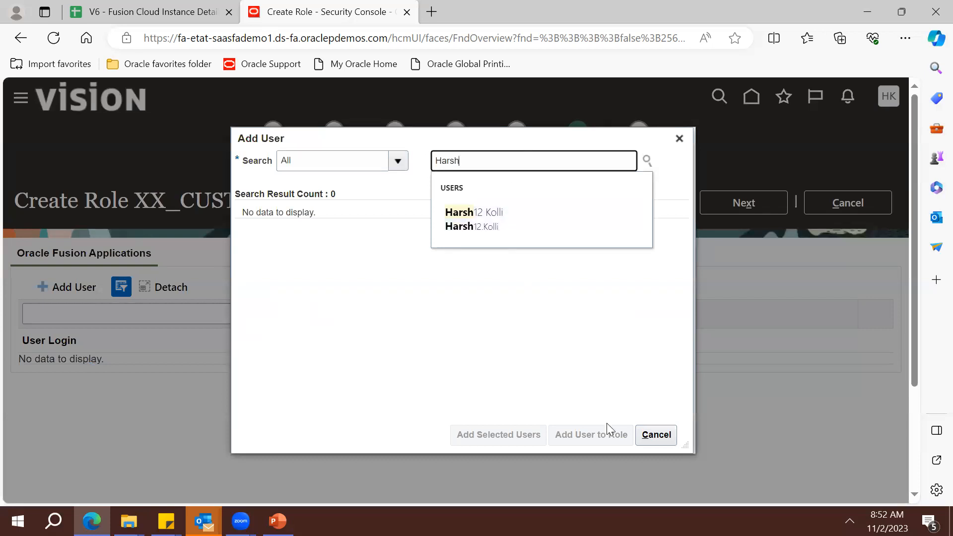
pyautogui.click(495, 229)
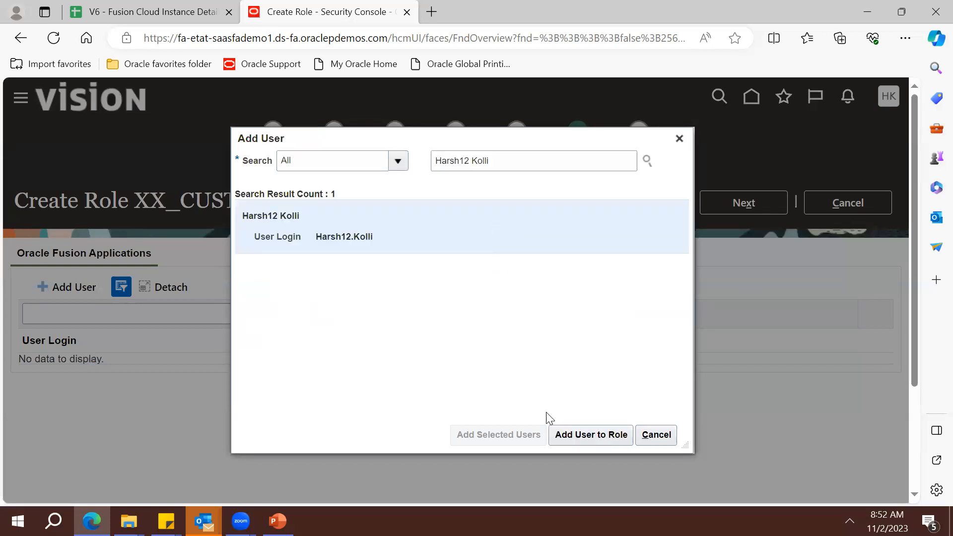
pyautogui.click(588, 433)
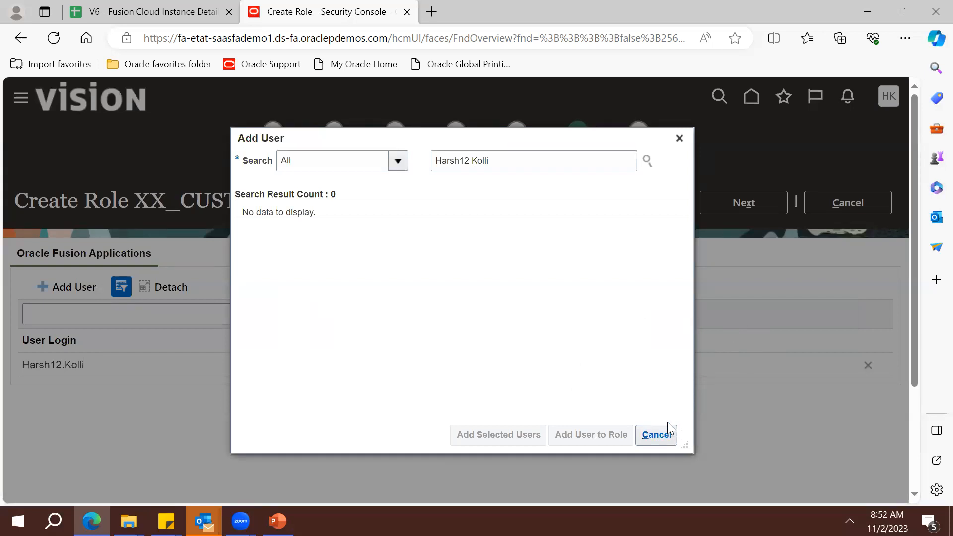
# Rerun the user search, cancel without adding anyone, and advance to the Summary
pyautogui.click(544, 157)
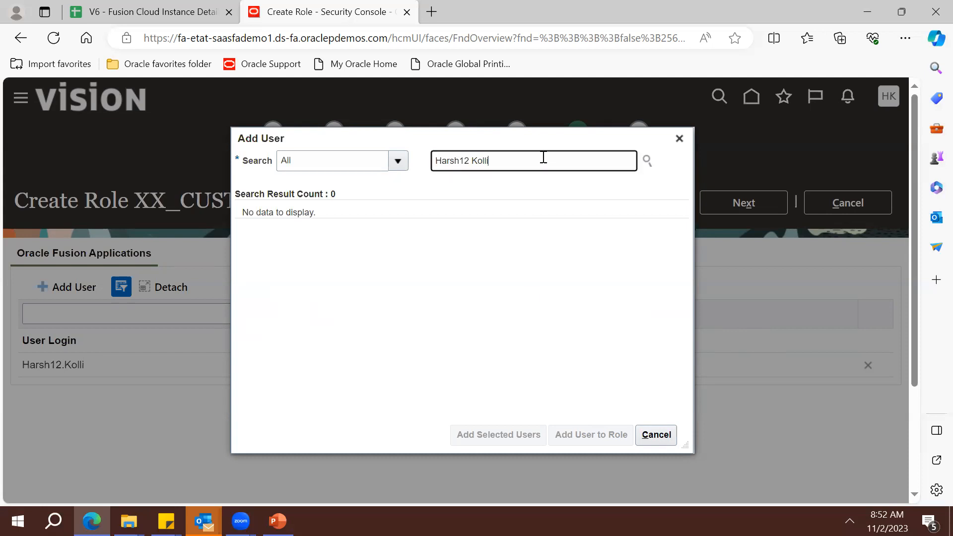
pyautogui.click(646, 160)
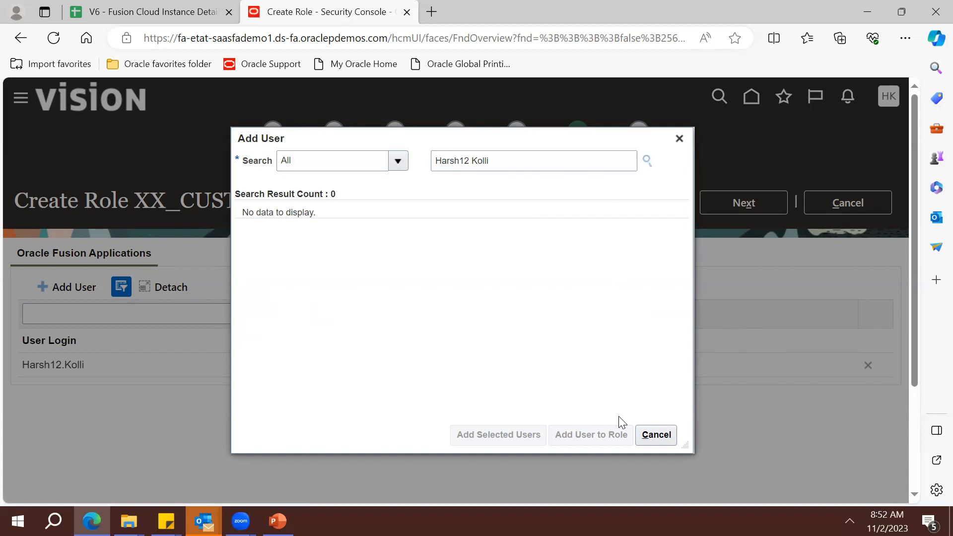
pyautogui.click(654, 435)
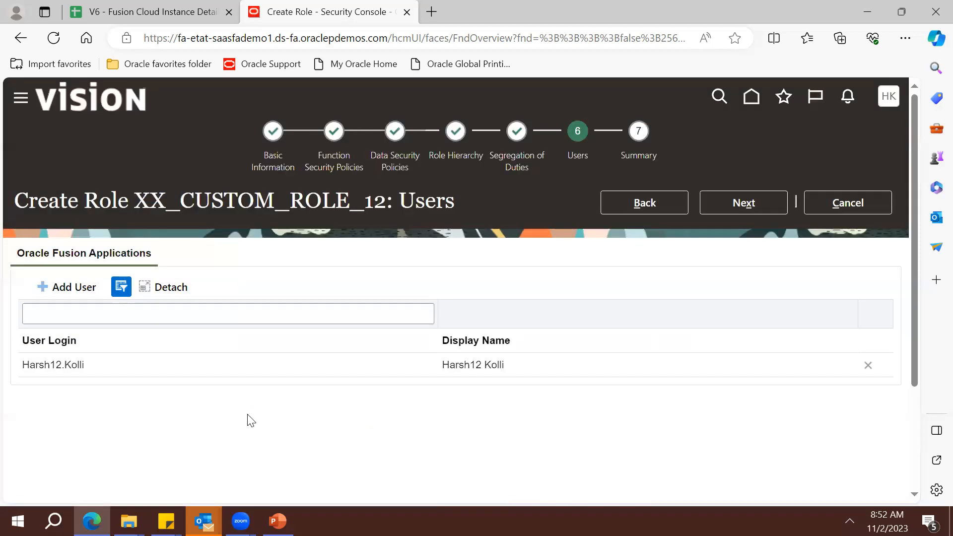
pyautogui.click(740, 207)
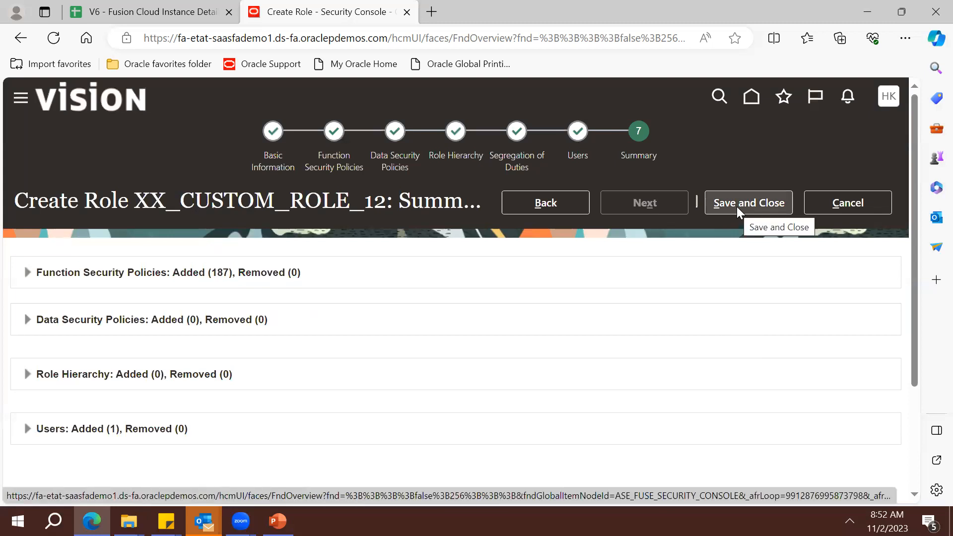
# Save and close role XX_CUSTOM_ROLE_12, then acknowledge the 'role changes were saved' confirmation
pyautogui.click(736, 206)
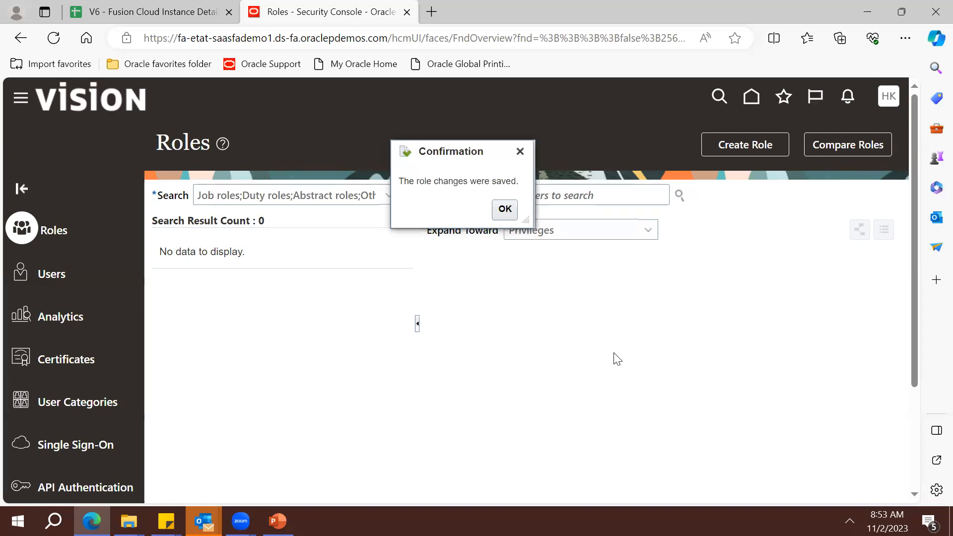
pyautogui.click(504, 213)
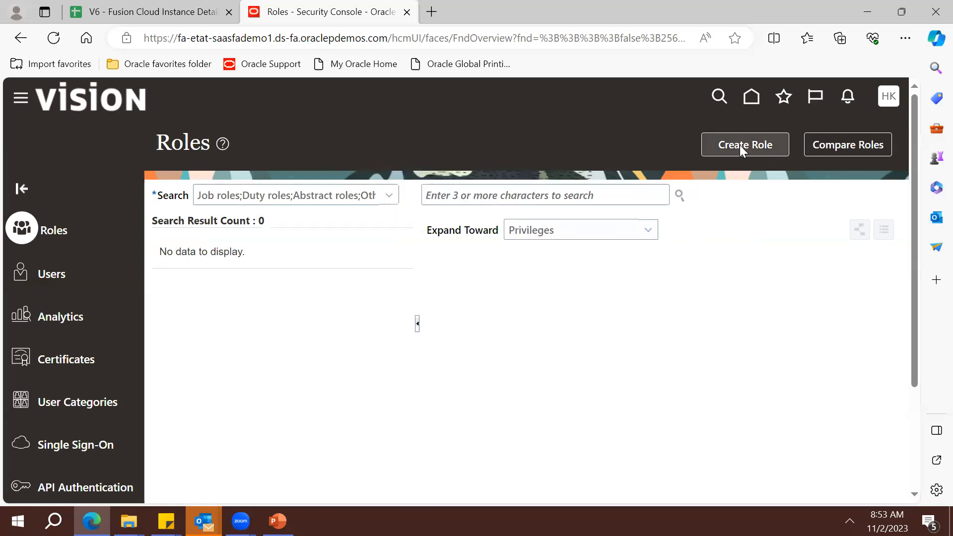
# Go to Tools > Scheduled Processes from the Navigator and start scheduling a new process
pyautogui.click(21, 103)
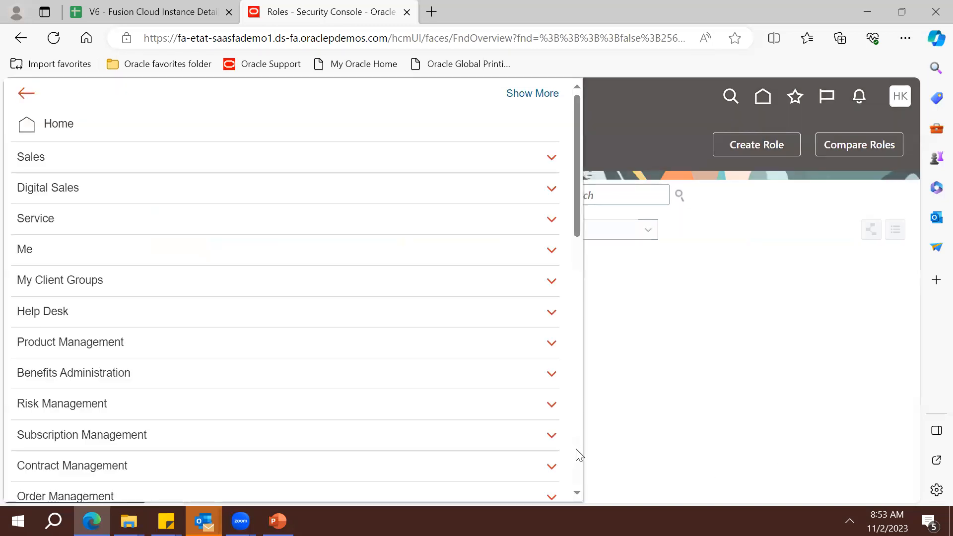
pyautogui.scroll(-6, 572, 450)
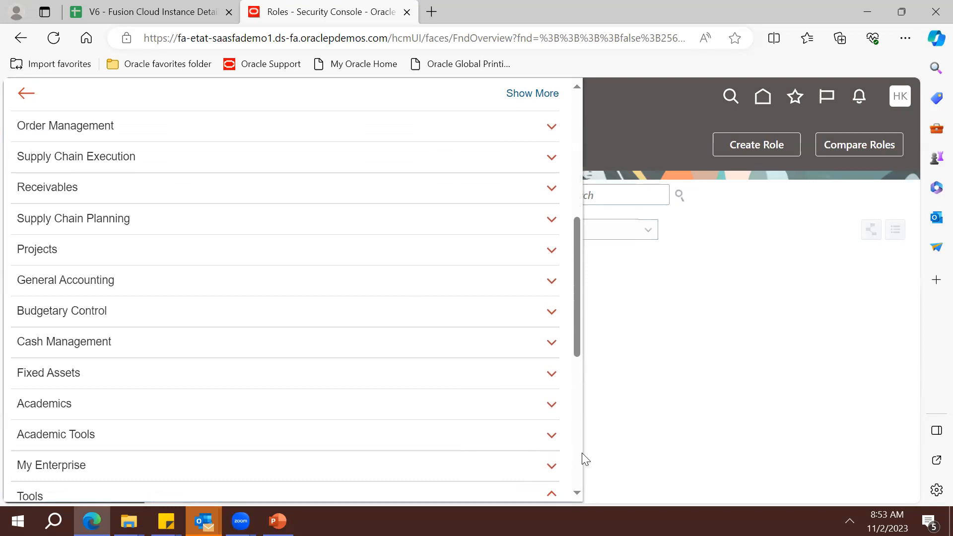
pyautogui.scroll(-6, 571, 456)
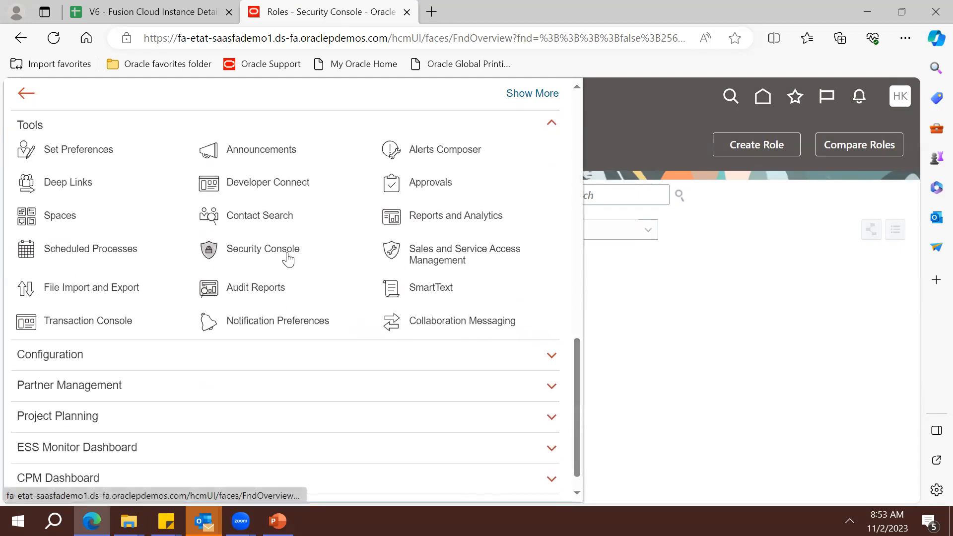
pyautogui.click(116, 248)
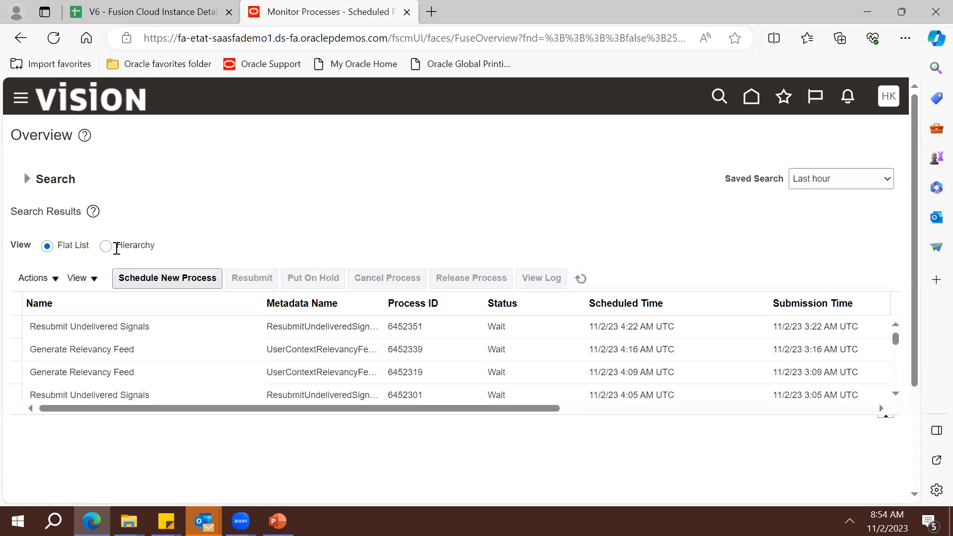
pyautogui.click(185, 281)
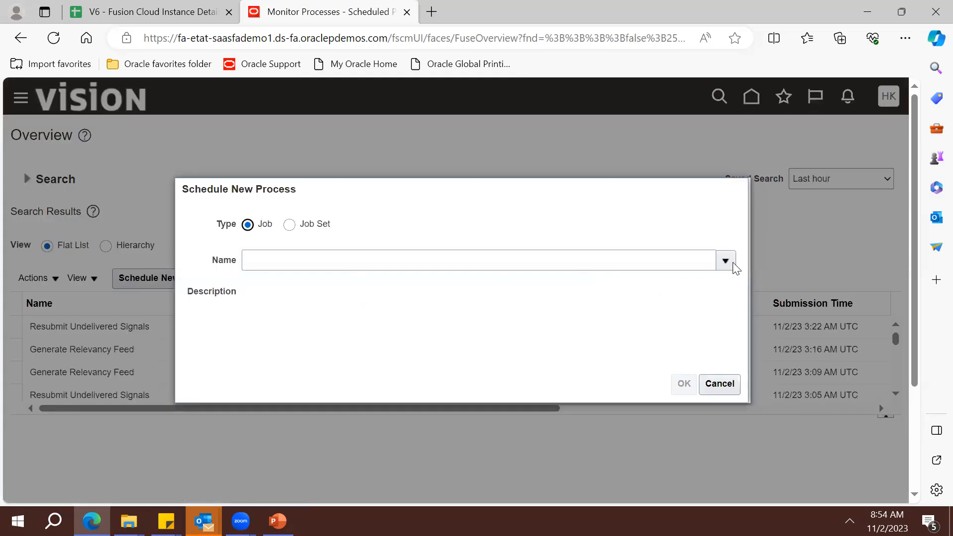
# Open the full job name search and try the search terms 'LDA' and 'Run User'
pyautogui.click(733, 265)
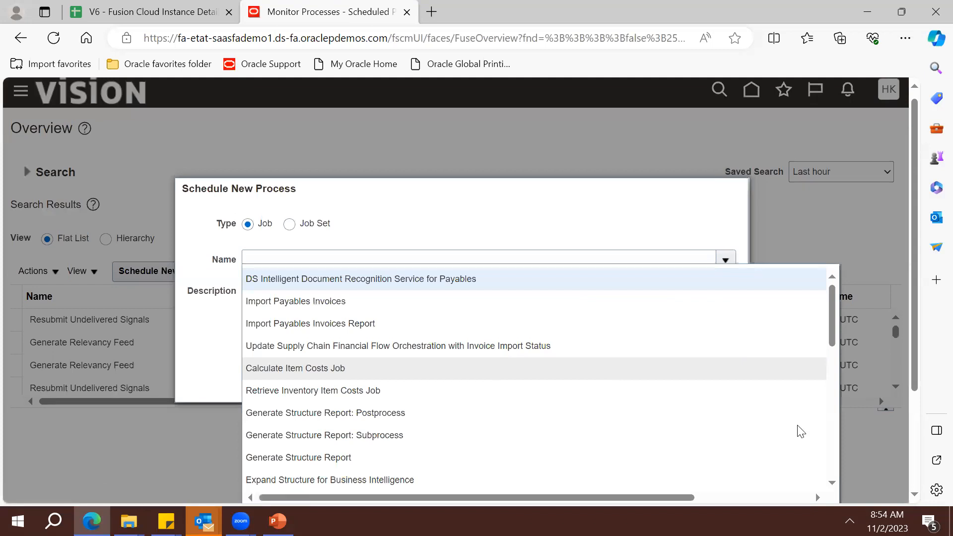
pyautogui.scroll(-3, 916, 437)
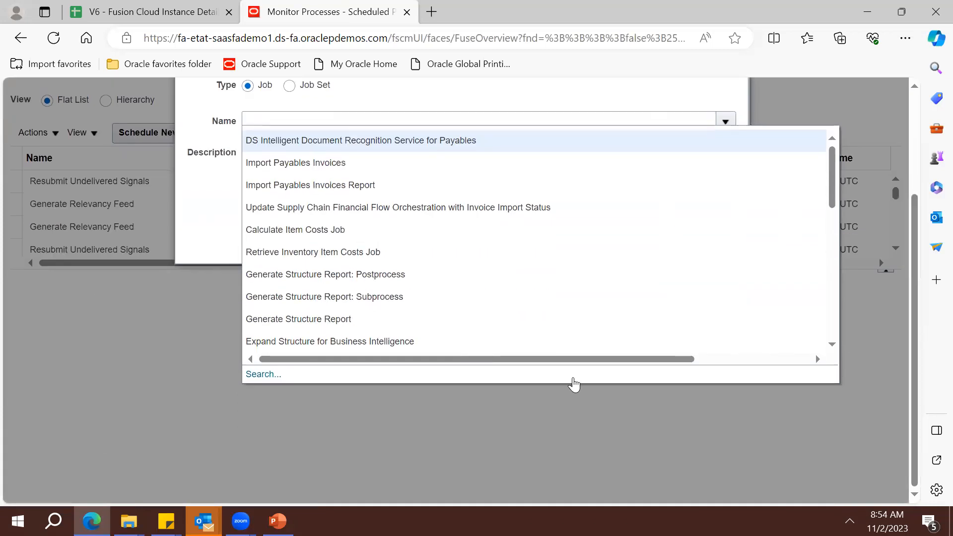
pyautogui.click(260, 376)
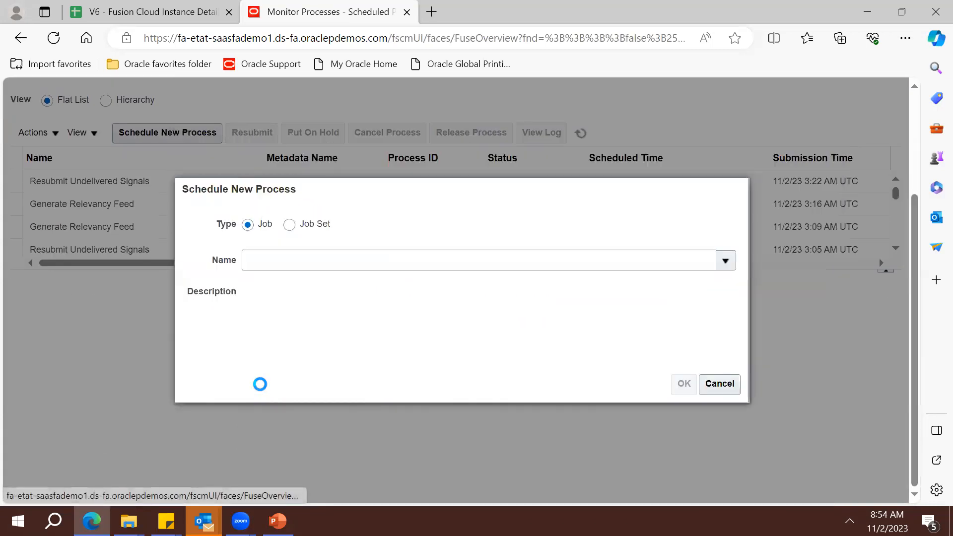
pyautogui.click(350, 270)
pyautogui.write('LDAP')
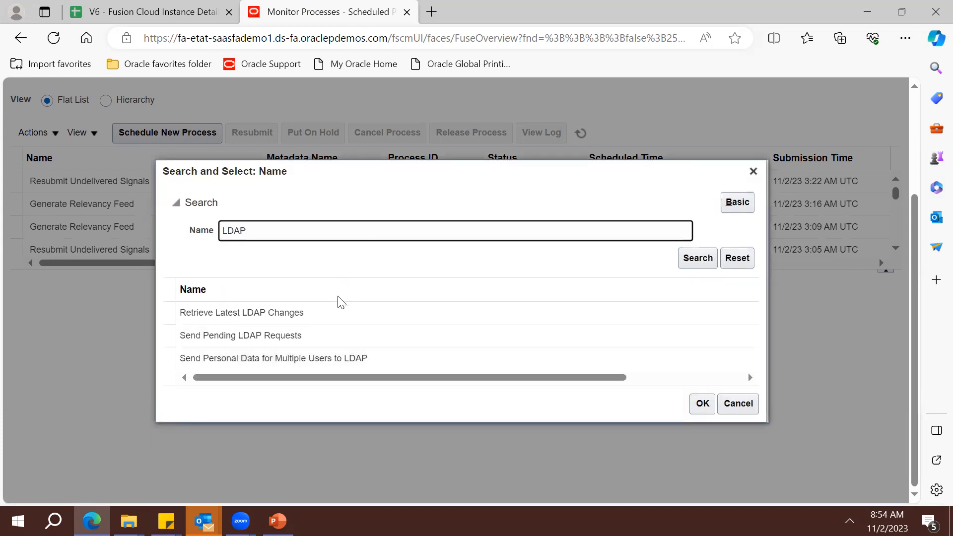
pyautogui.click(304, 232)
pyautogui.doubleClick(303, 232)
pyautogui.write('Run User')
pyautogui.press('BackSpace')
pyautogui.write('er')
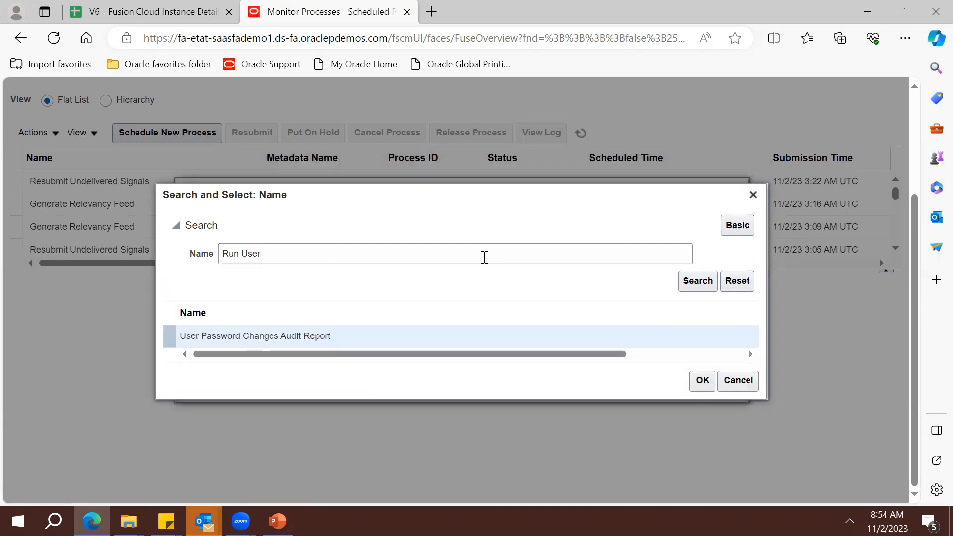
# Search job names for 'LDAP' and select Retrieve Latest LDAP Changes as the process
pyautogui.tripleClick(482, 255)
pyautogui.press('BackSpace')
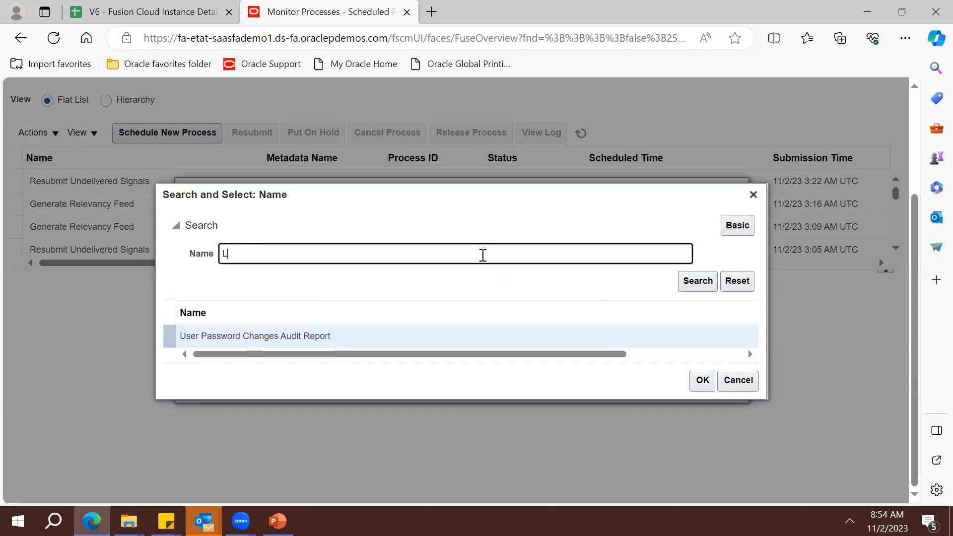
pyautogui.write('LDAP')
pyautogui.press('Return')
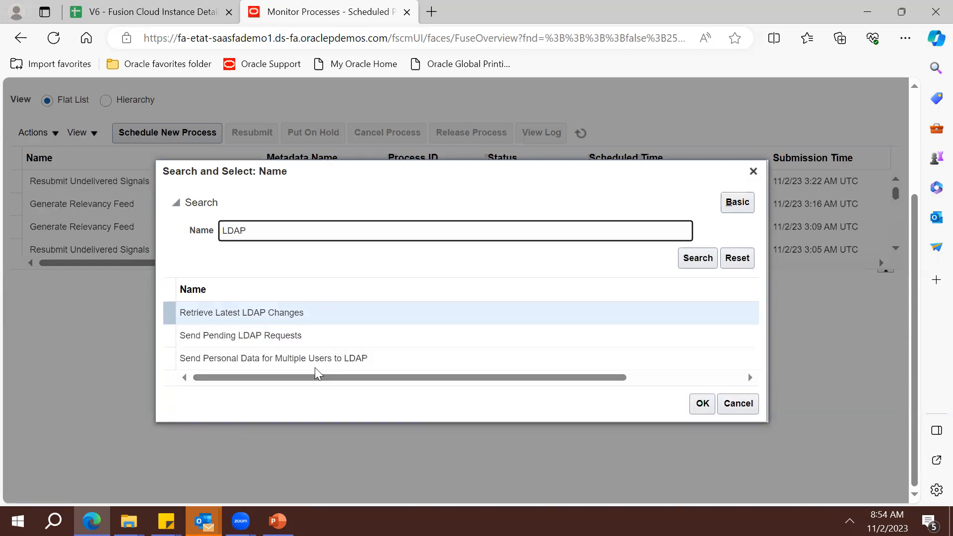
pyautogui.doubleClick(276, 314)
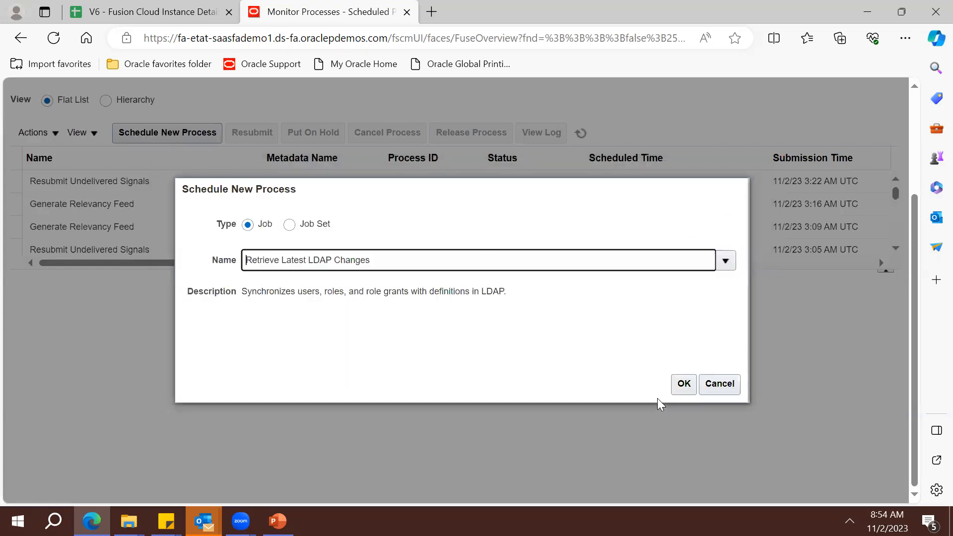
pyautogui.click(684, 383)
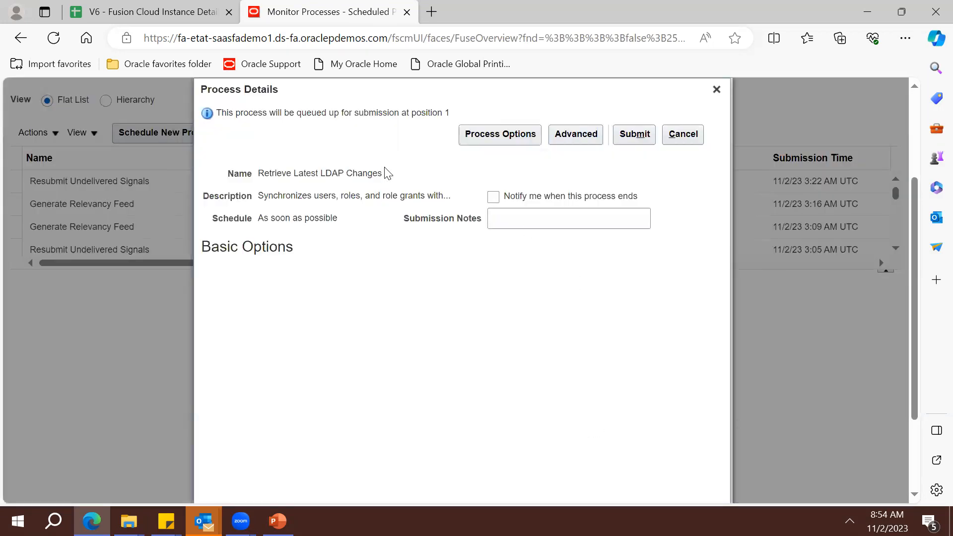
# Submit the Retrieve Latest LDAP Changes process and acknowledge the process 6452354 confirmation
pyautogui.tripleClick(364, 197)
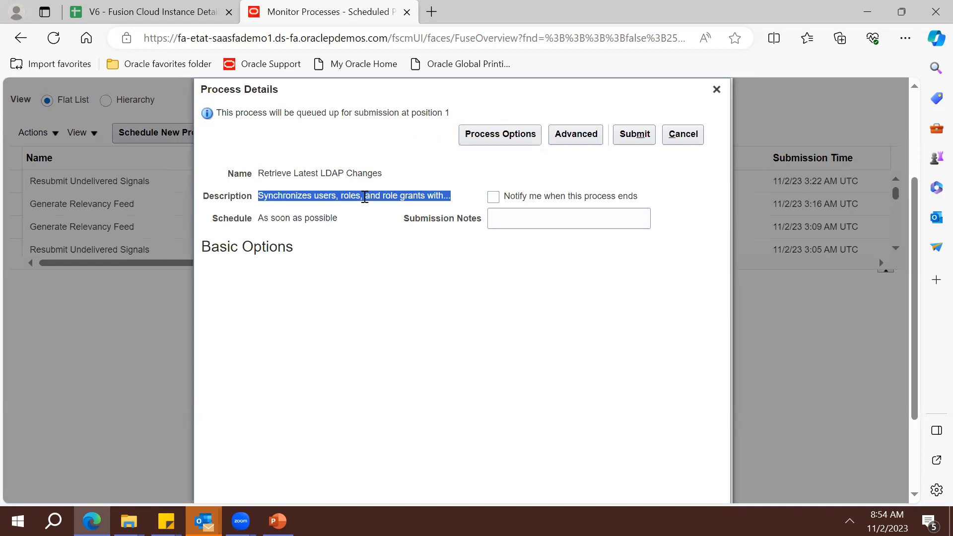
pyautogui.tripleClick(299, 197)
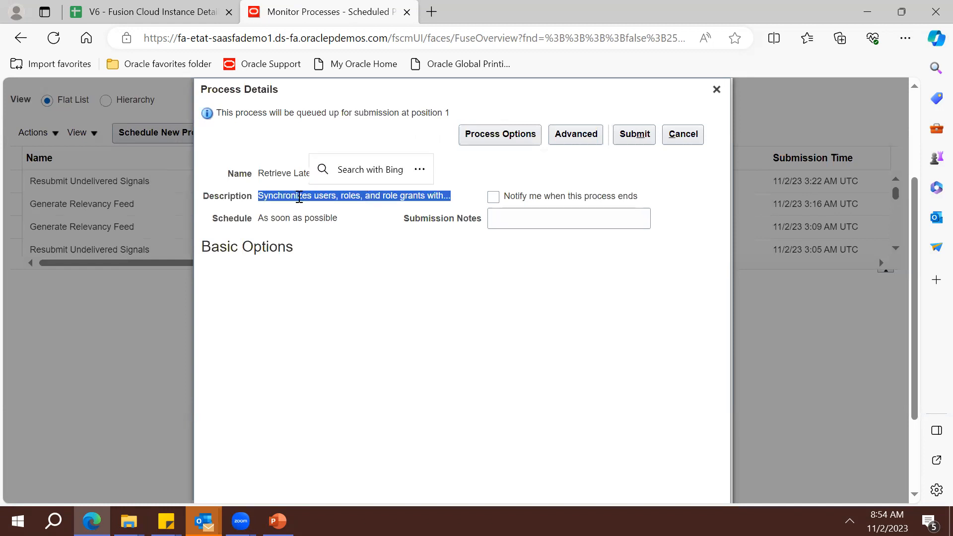
pyautogui.click(633, 134)
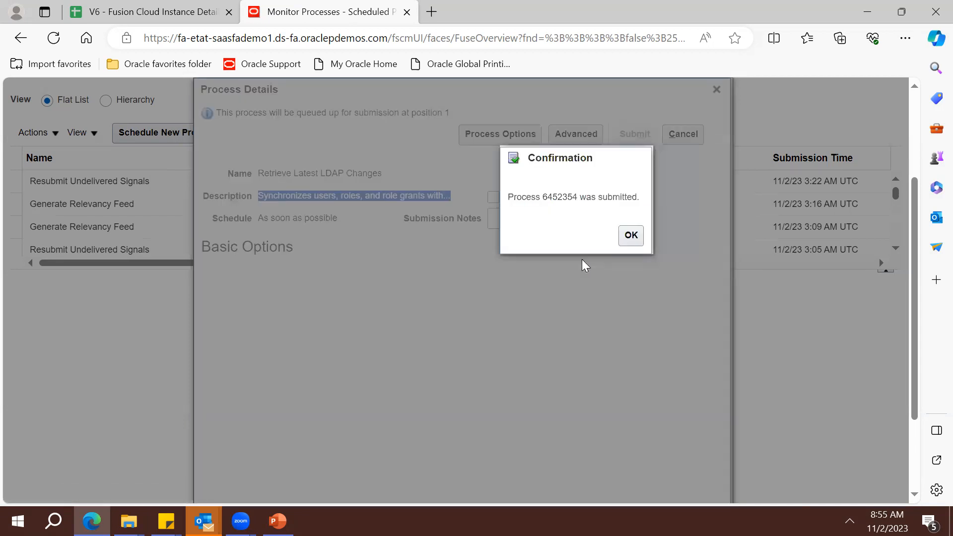
pyautogui.click(631, 234)
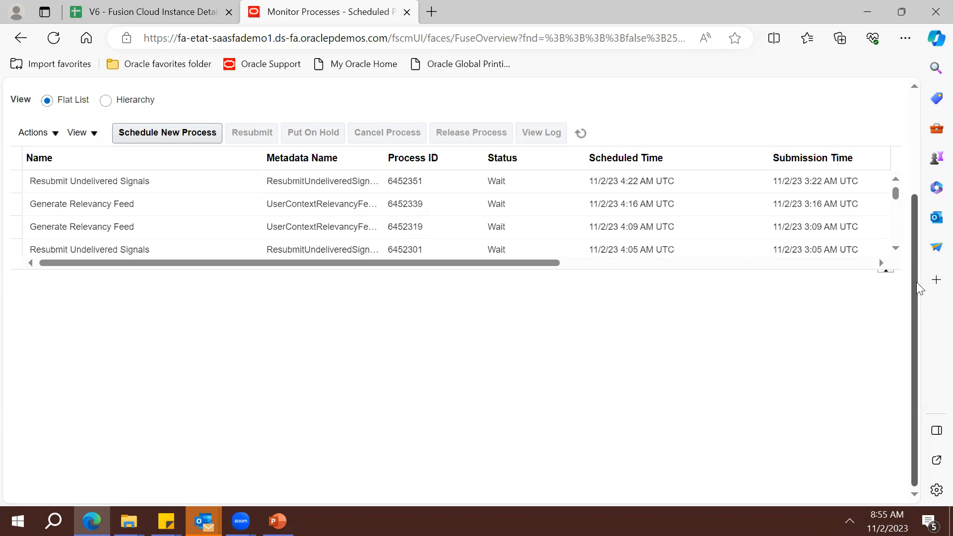
# Refresh the process list and open details for process 6452354, Retrieve Latest LDAP Changes
pyautogui.click(577, 132)
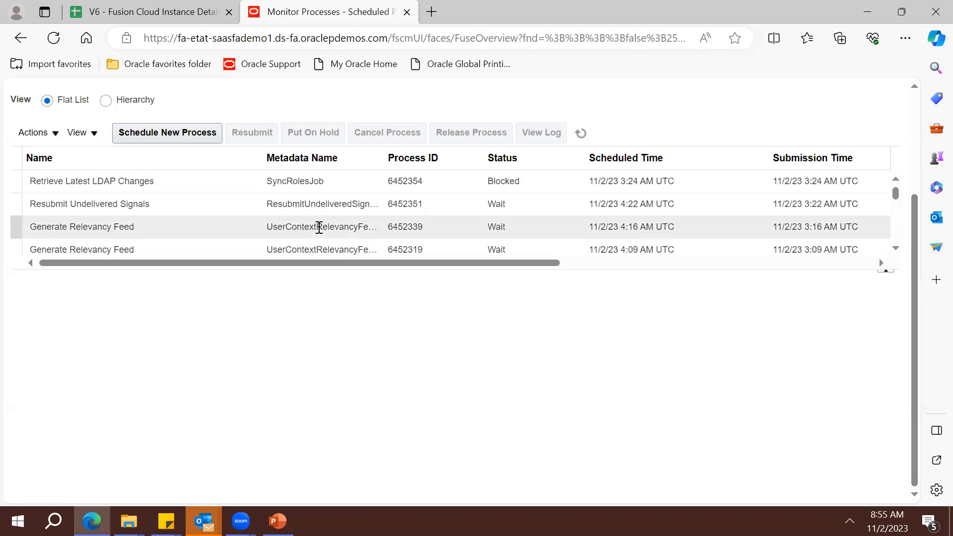
pyautogui.click(432, 181)
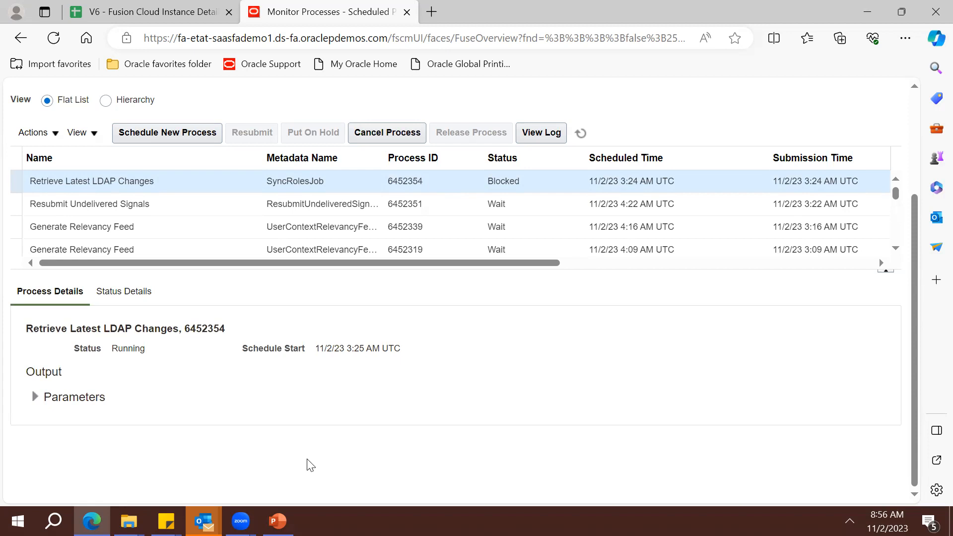
# In 2.Implementation Users and Roles.pptx, start the slide show from slide 4, the Roles diagram
pyautogui.click(277, 521)
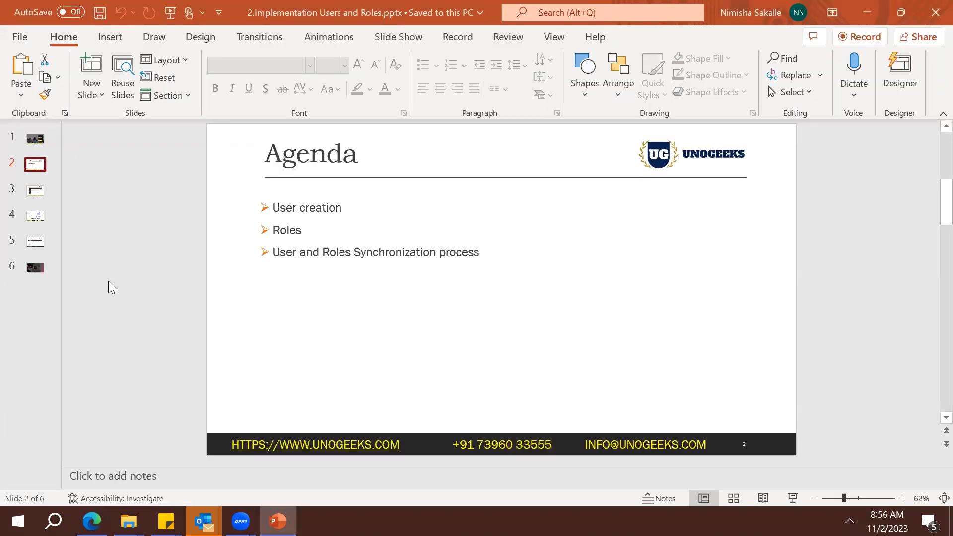
pyautogui.click(39, 219)
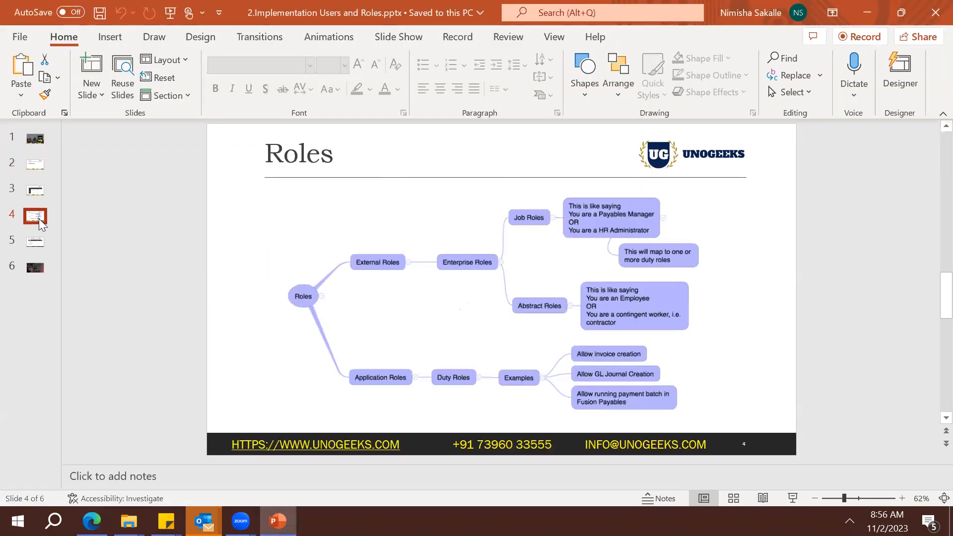
pyautogui.hotkey('shift', 'F5')
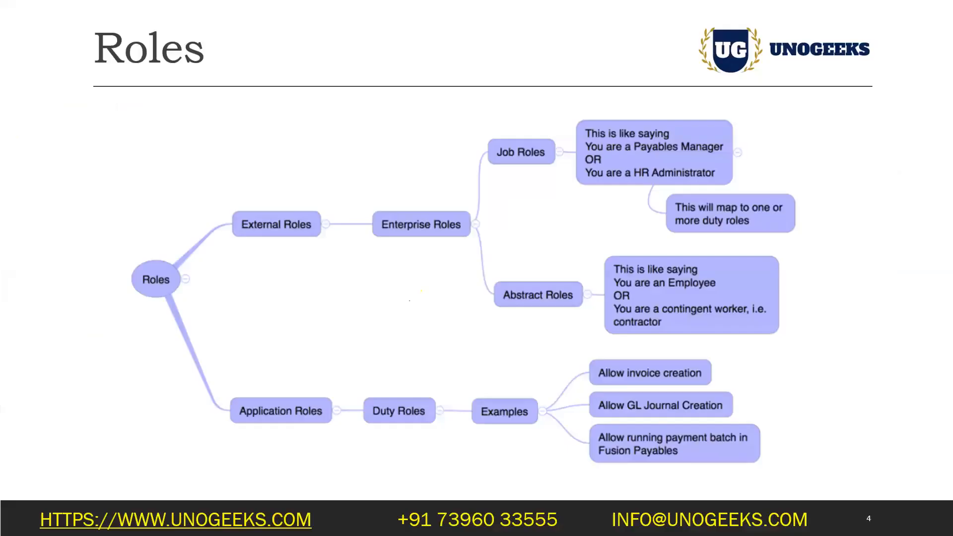
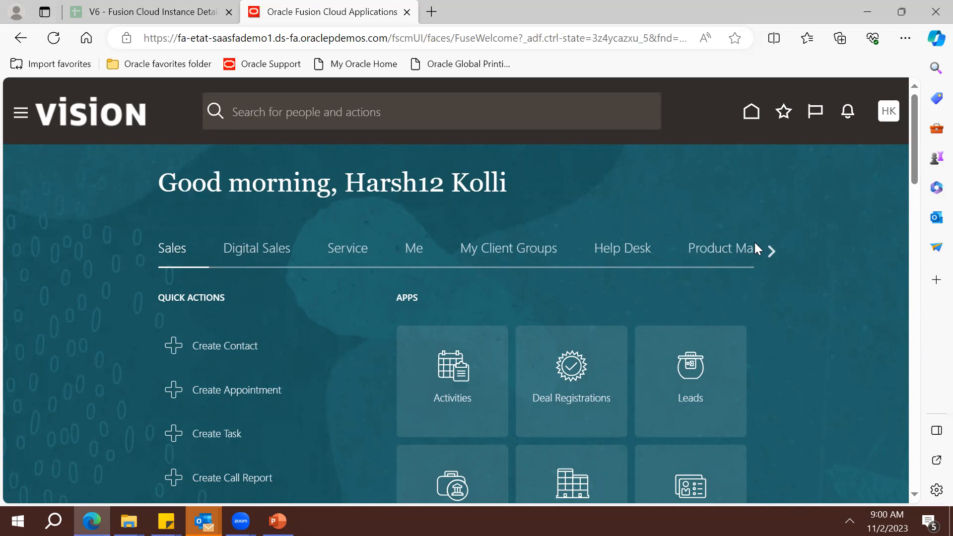
# Page the home page area tabs past General Accounting to show the Projects quick actions and apps
pyautogui.click(769, 250)
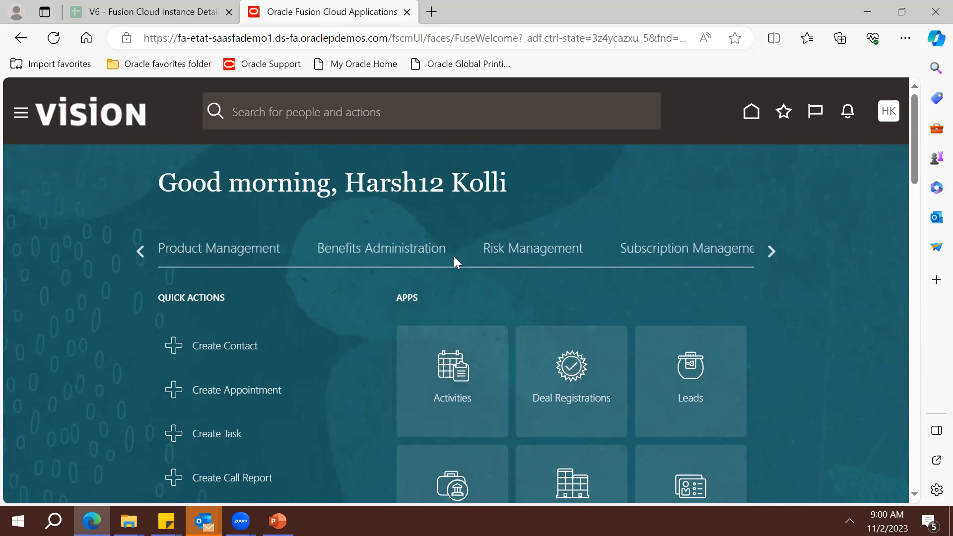
pyautogui.click(767, 252)
pyautogui.click(766, 251)
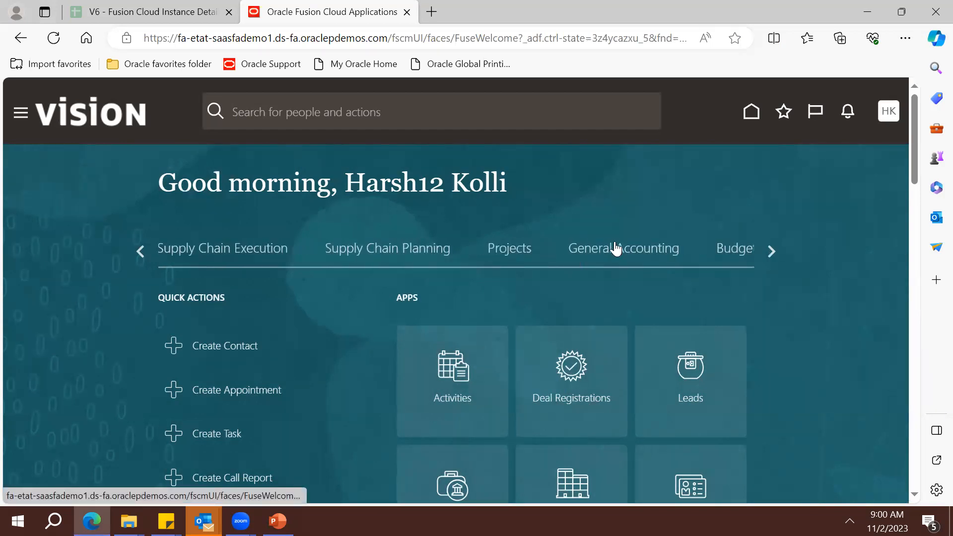
pyautogui.click(615, 248)
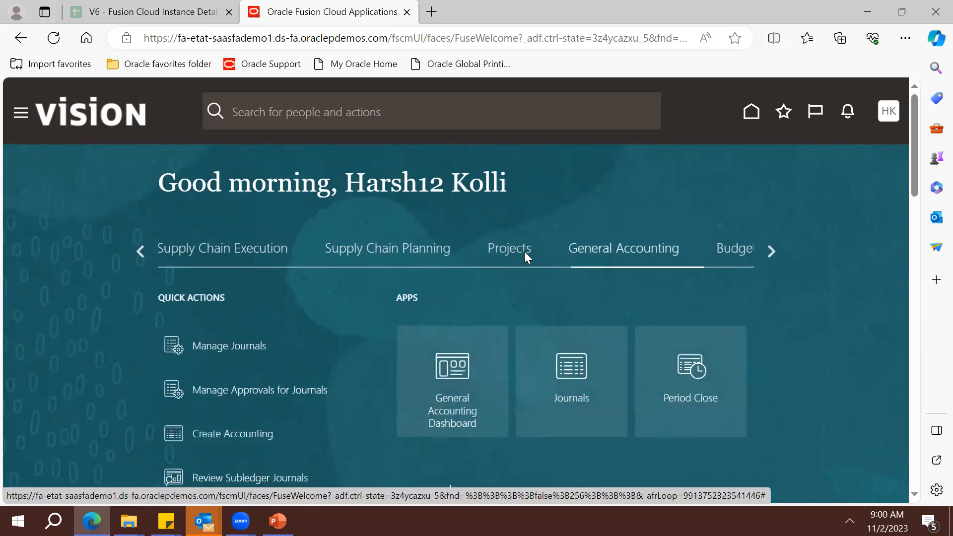
pyautogui.click(511, 254)
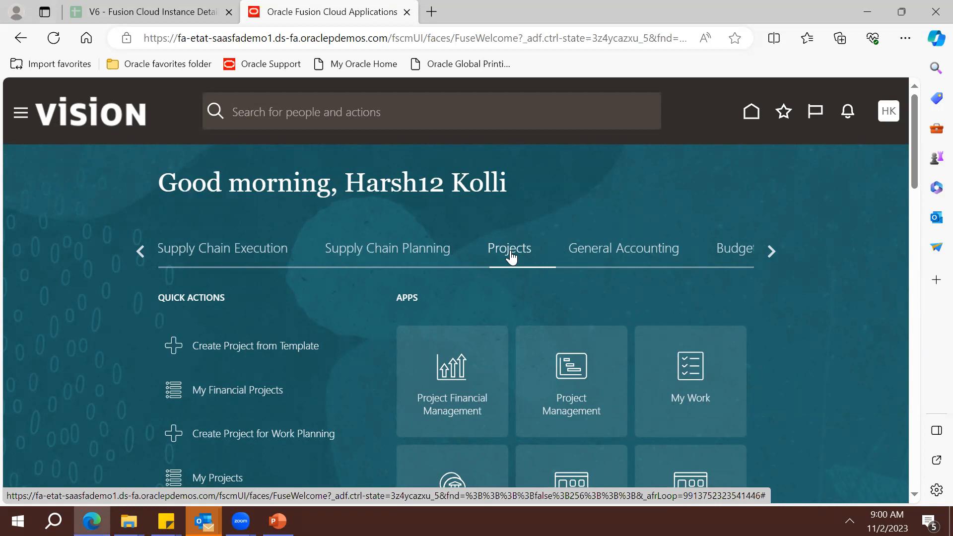
pyautogui.click(887, 125)
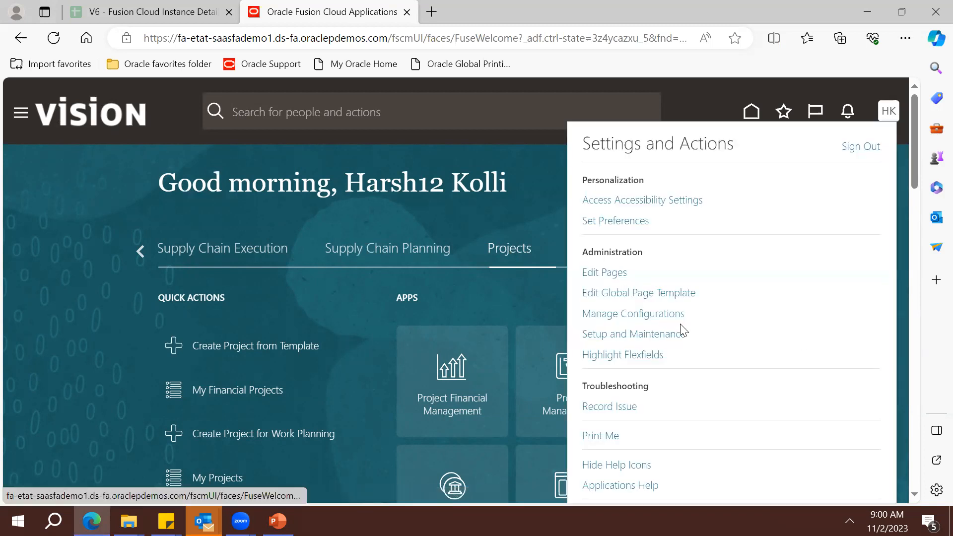
# Visit Setup and Maintenance, then return home and page the area tabs back toward Projects
pyautogui.click(659, 335)
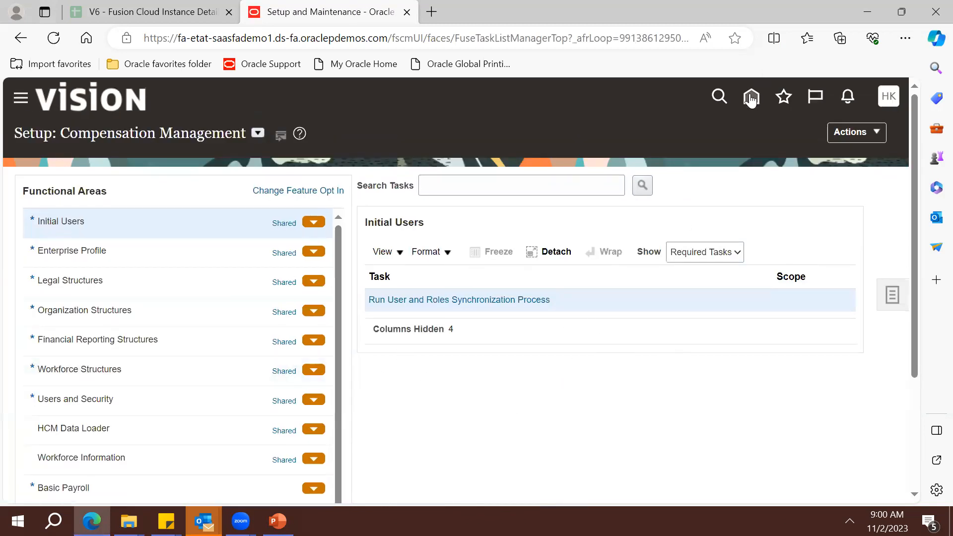
pyautogui.click(751, 99)
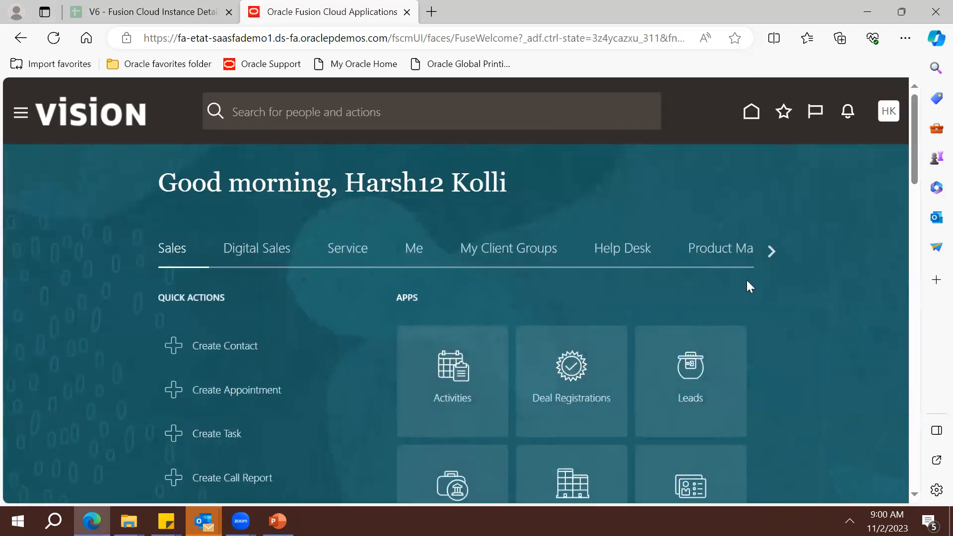
pyautogui.doubleClick(769, 251)
pyautogui.click(769, 250)
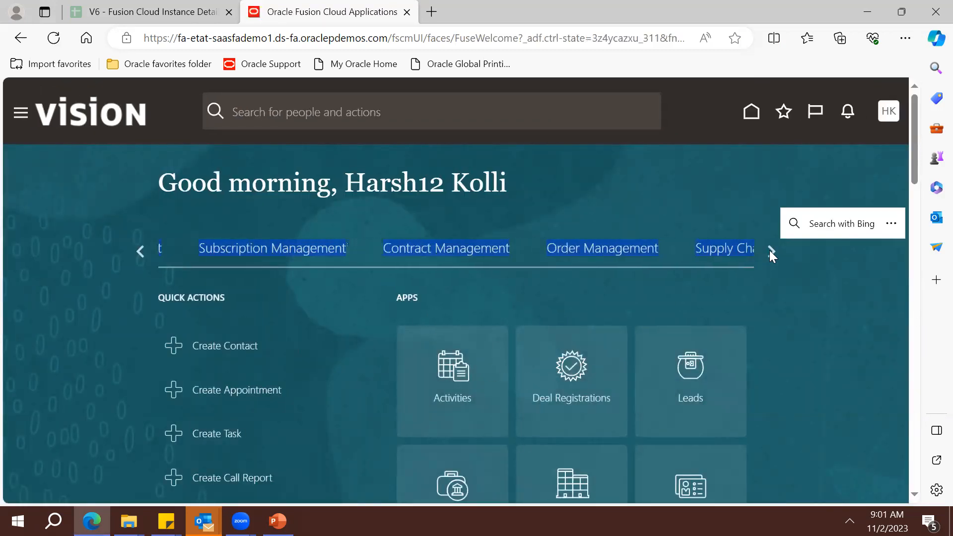
pyautogui.click(769, 251)
pyautogui.click(790, 325)
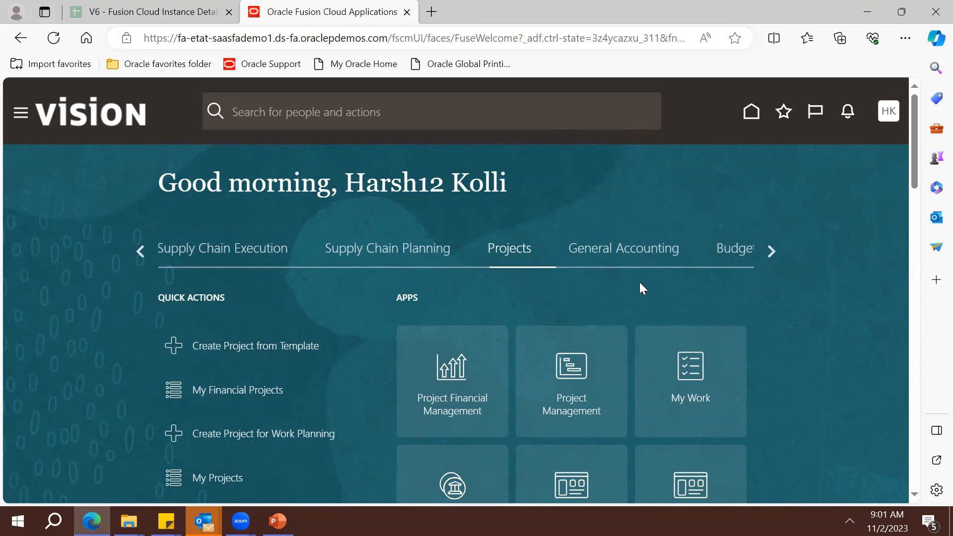
# Show the General Accounting quick actions and apps, including Manage Journals and Period Close
pyautogui.click(891, 116)
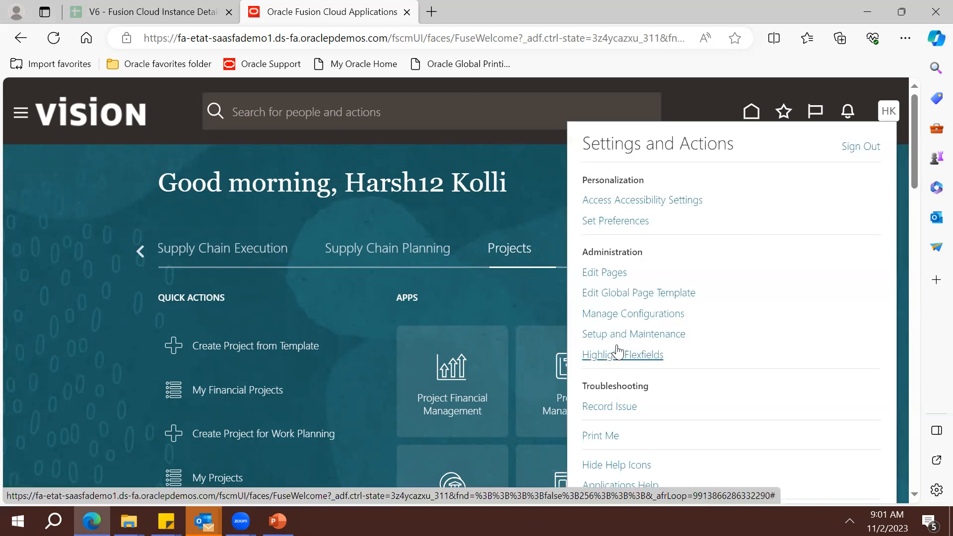
pyautogui.click(510, 309)
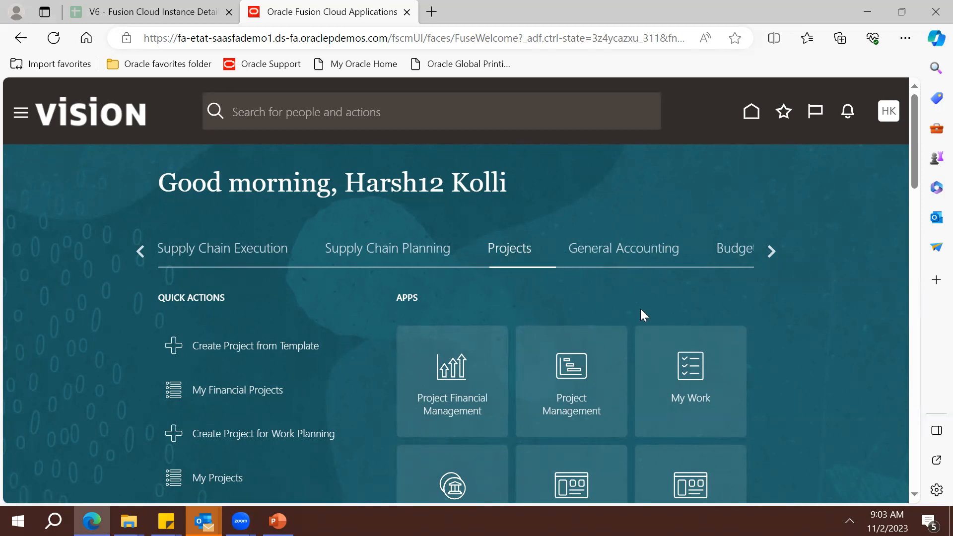
pyautogui.click(633, 251)
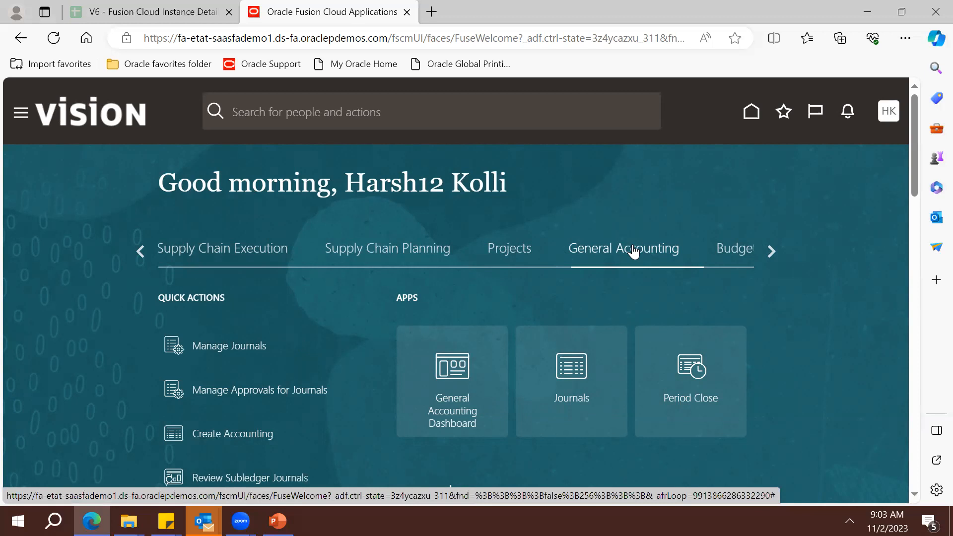
# Show the Projects apps and try opening the Project Management app
pyautogui.click(517, 249)
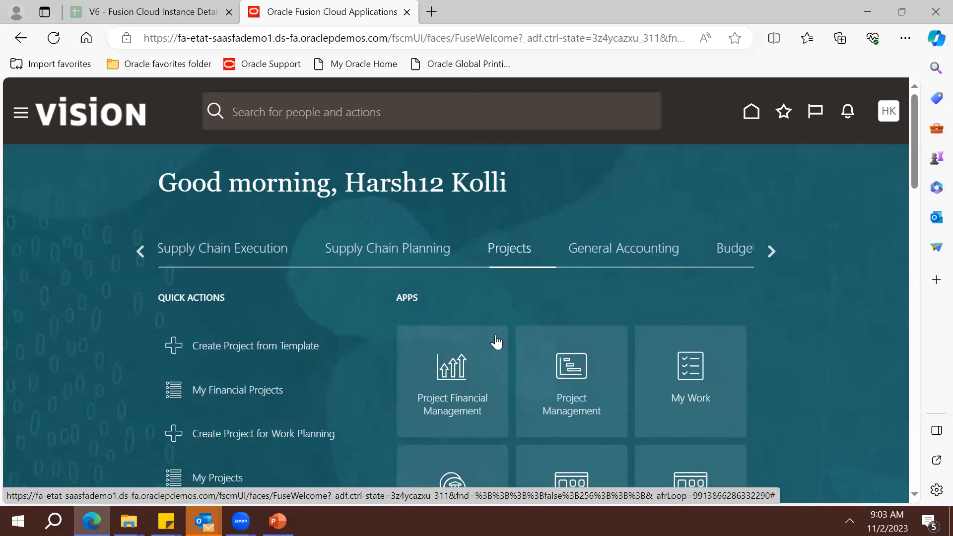
pyautogui.scroll(-7, 903, 427)
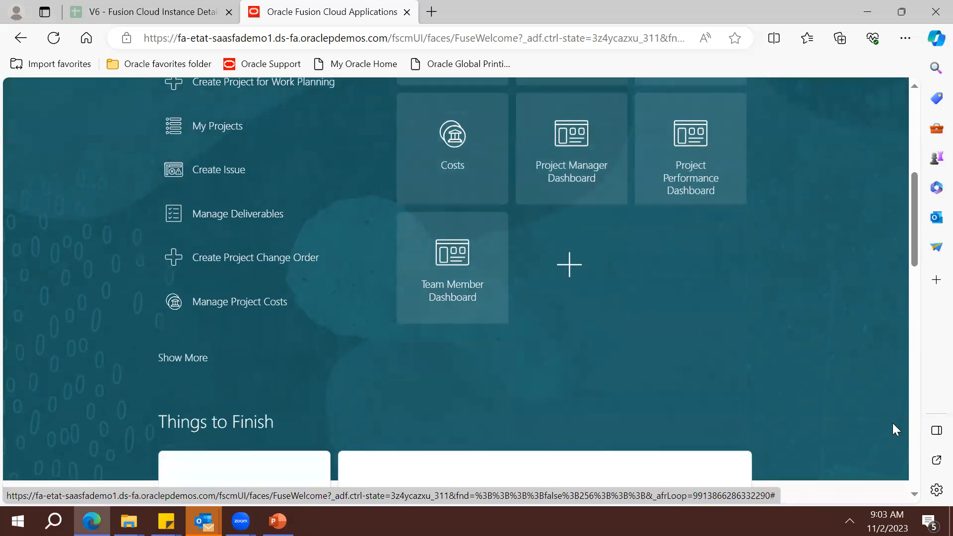
pyautogui.moveTo(910, 253); pyautogui.dragTo(913, 198)
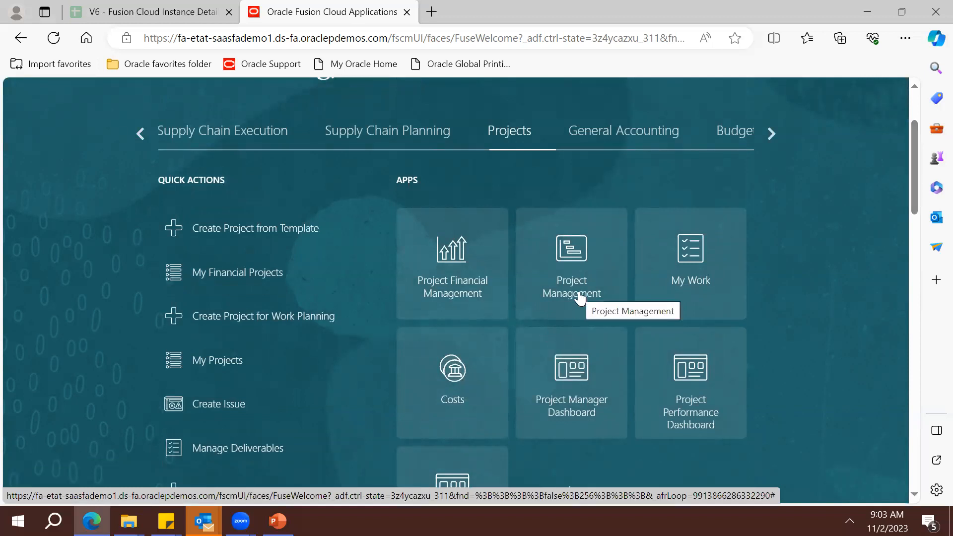
pyautogui.click(579, 344)
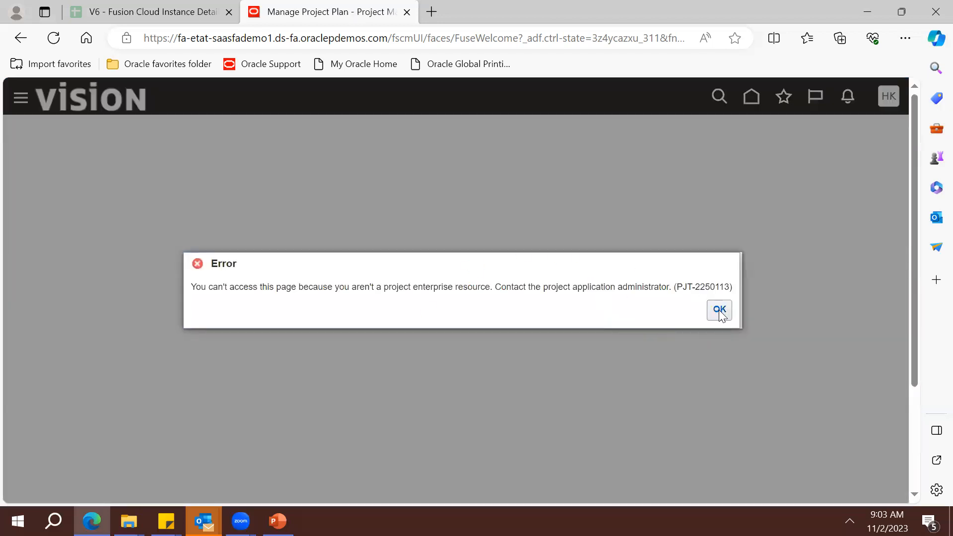
# Select the PJT-2250113 project enterprise resource access error text, then dismiss it
pyautogui.tripleClick(466, 289)
pyautogui.tripleClick(275, 286)
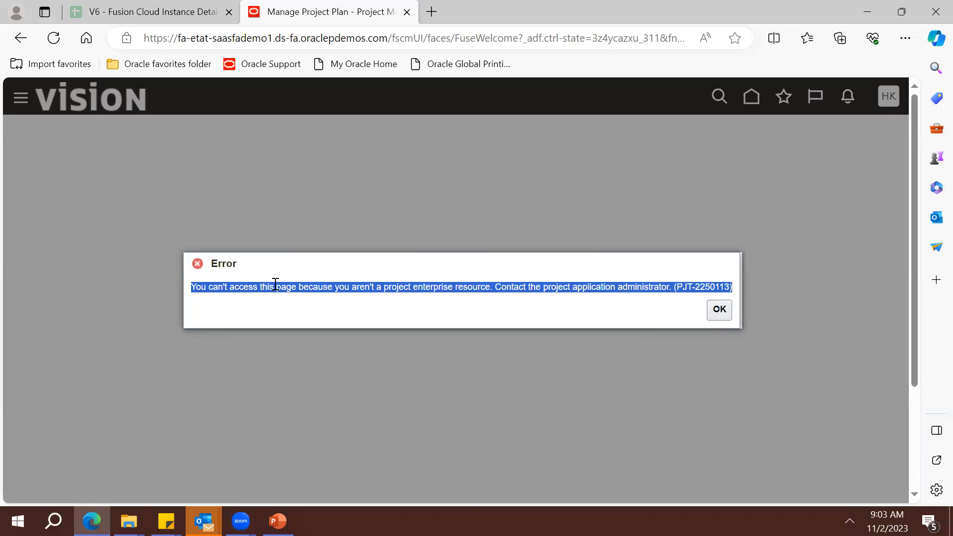
pyautogui.tripleClick(373, 305)
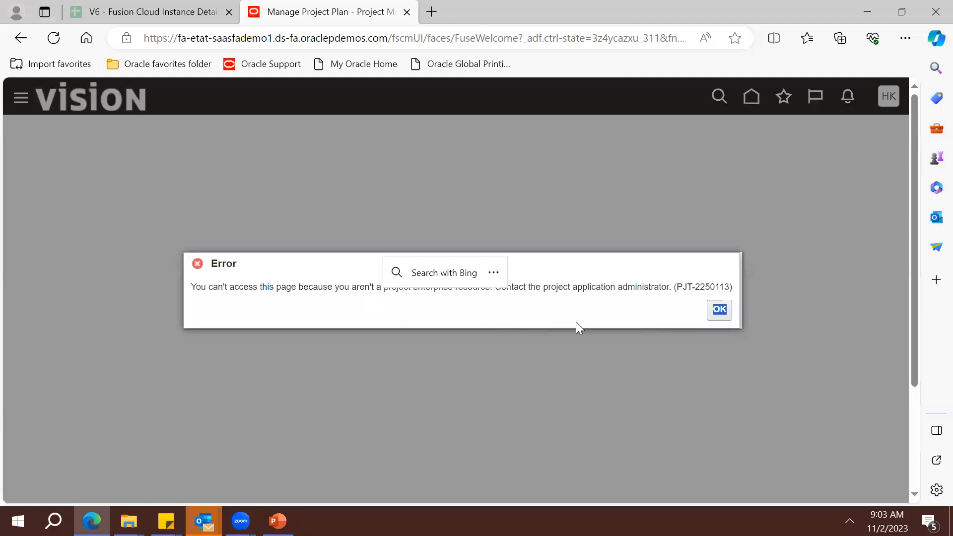
pyautogui.tripleClick(581, 287)
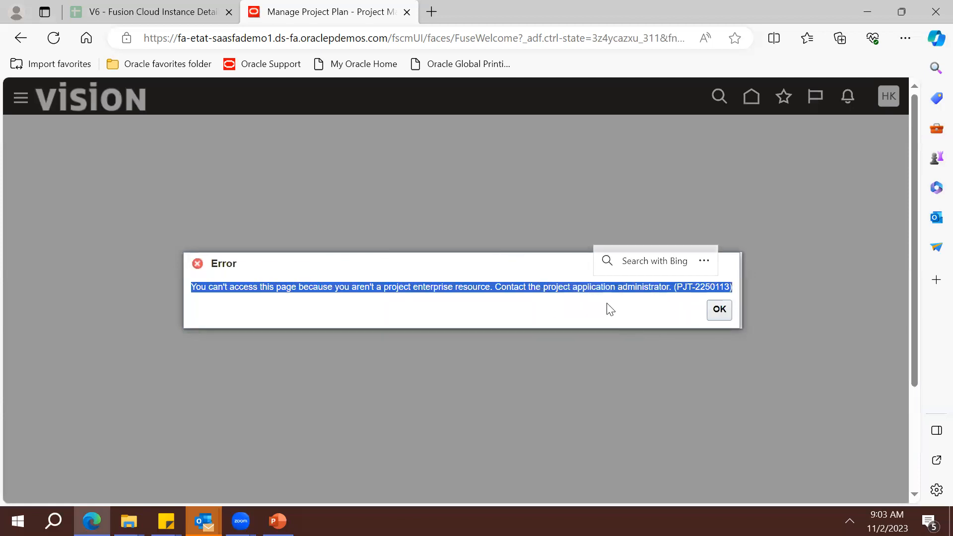
pyautogui.tripleClick(589, 290)
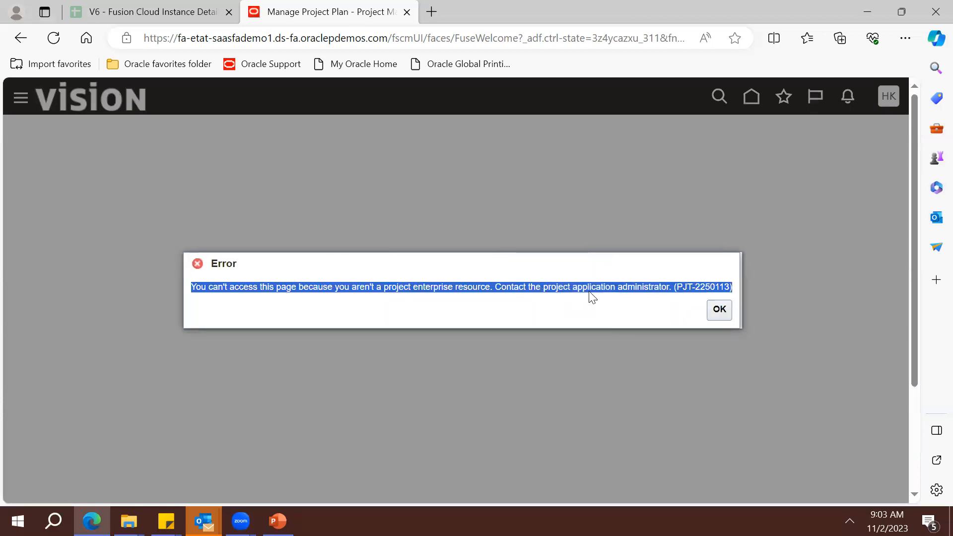
pyautogui.click(715, 315)
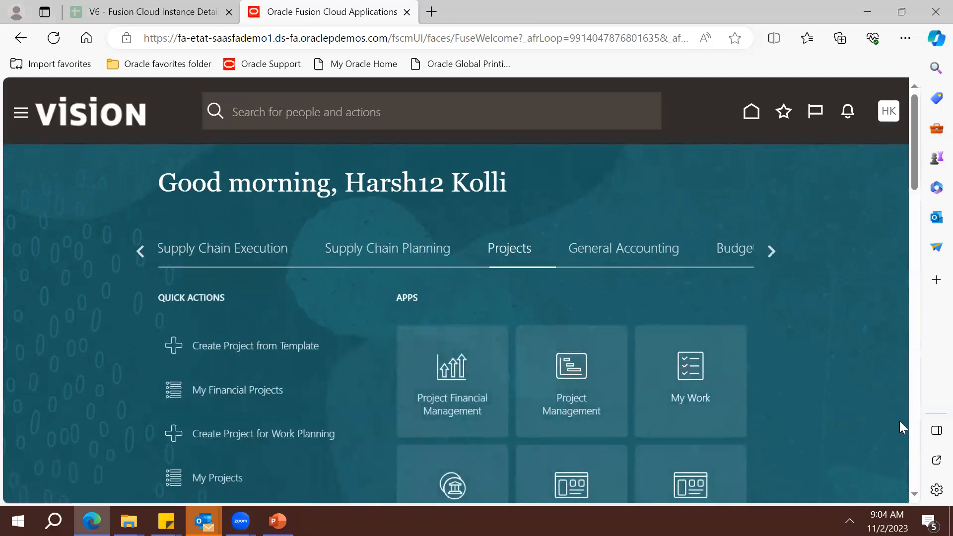
# Open Manage Project Costs from the Costs app, check the expenditure business units, and close it
pyautogui.scroll(-5, 749, 323)
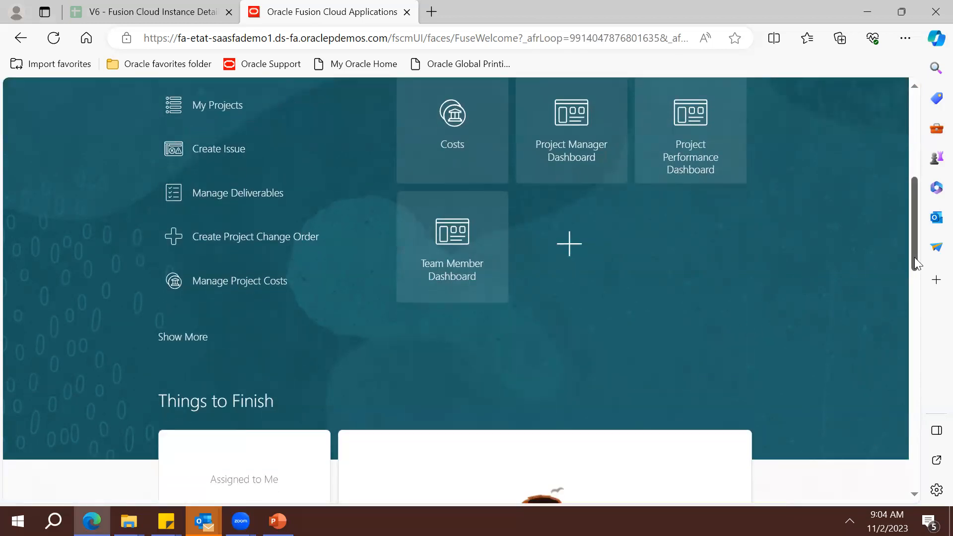
pyautogui.click(479, 169)
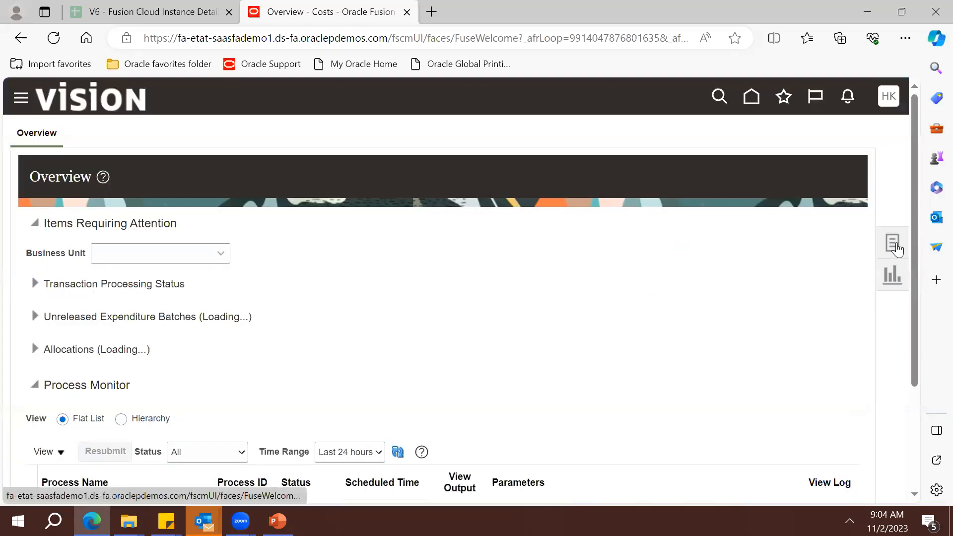
pyautogui.click(896, 250)
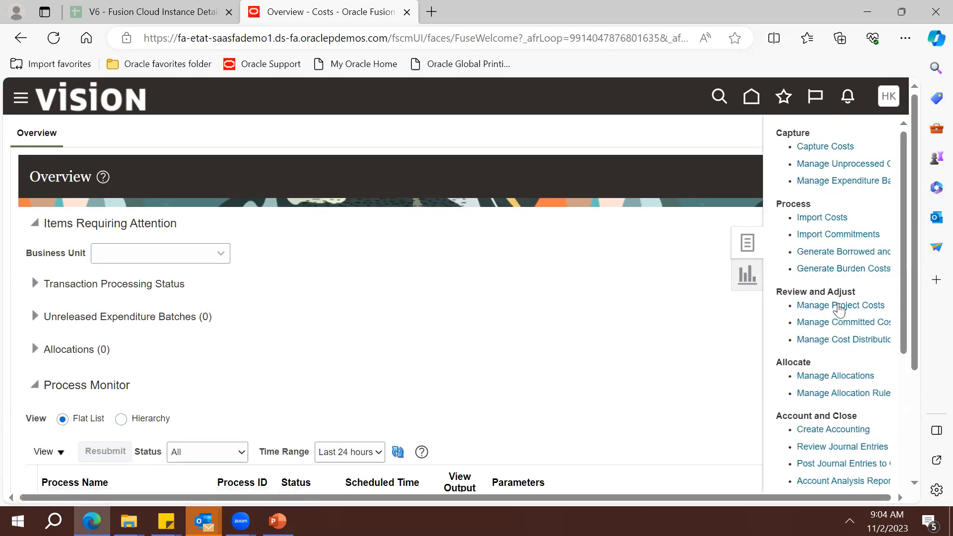
pyautogui.click(837, 306)
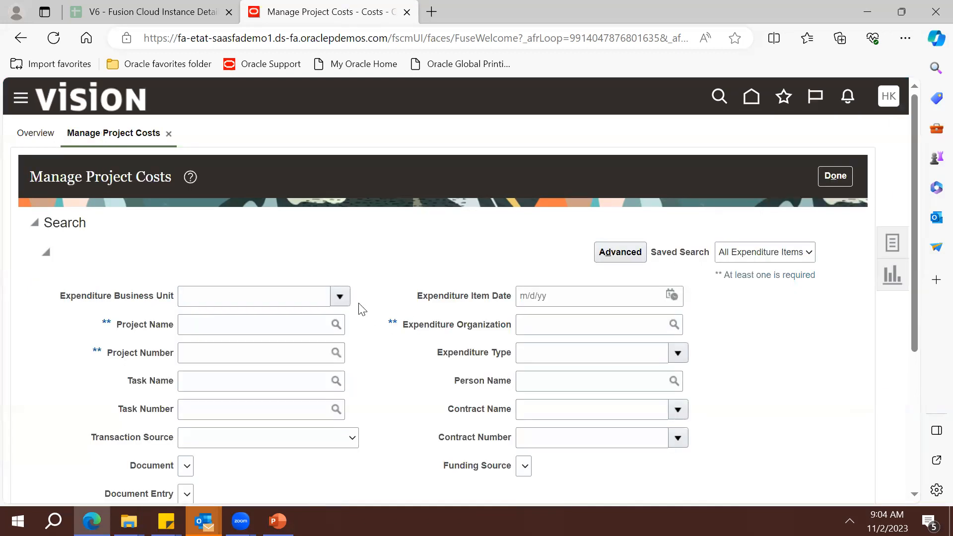
pyautogui.click(340, 298)
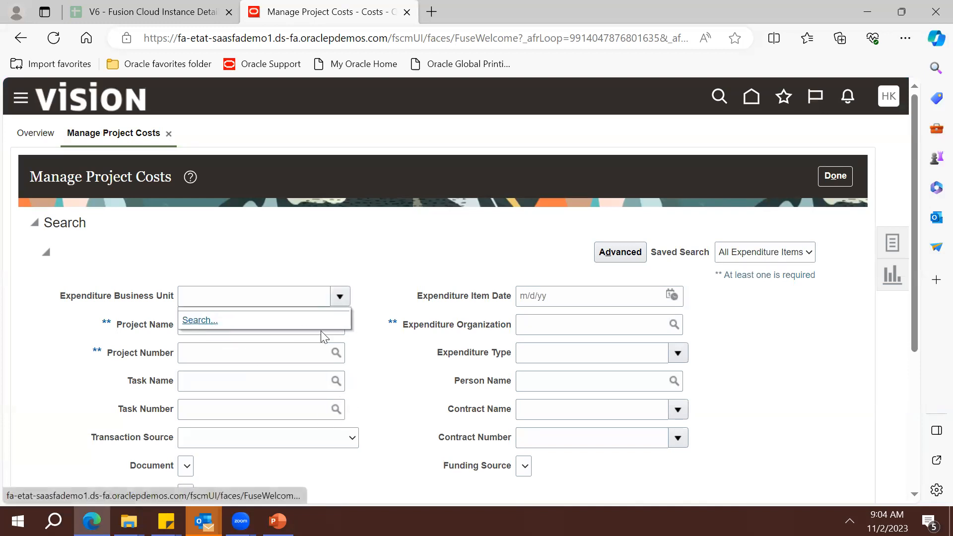
pyautogui.click(401, 384)
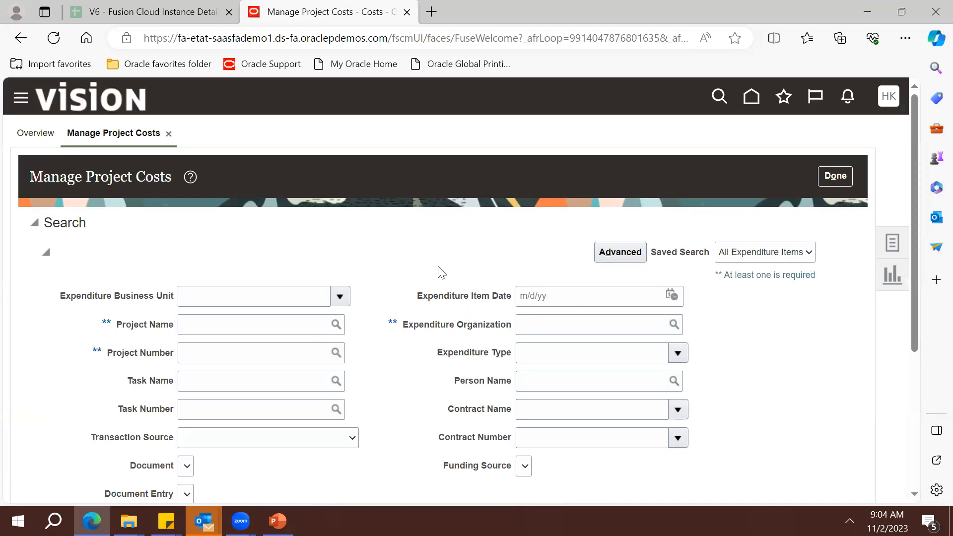
pyautogui.click(836, 176)
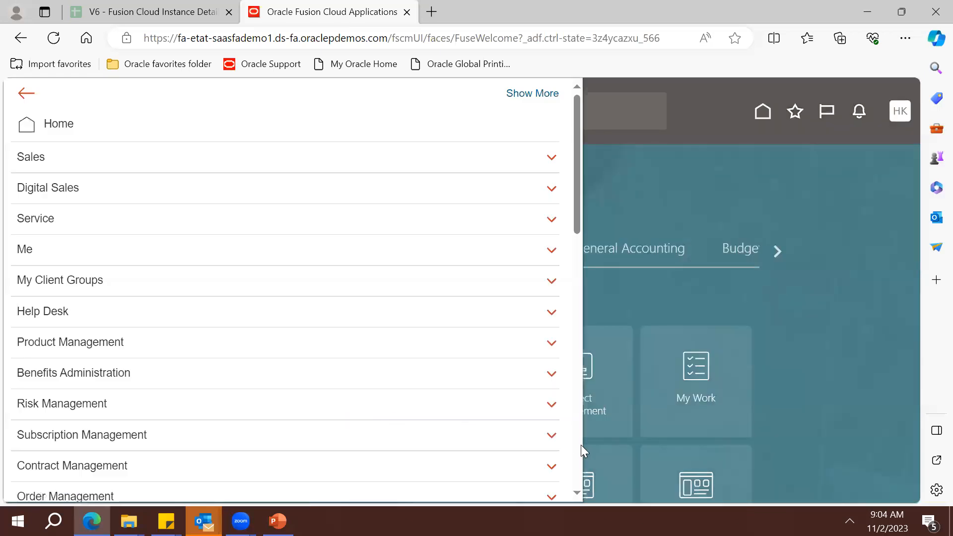
# Open the Security Console from the Navigator's Tools section
pyautogui.scroll(-2, 580, 446)
pyautogui.scroll(-5, 580, 445)
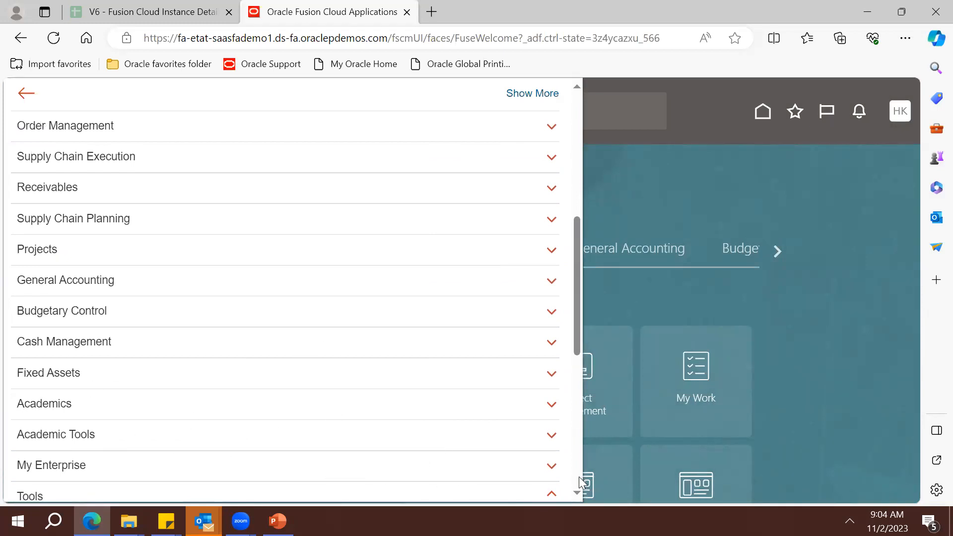
pyautogui.scroll(-5, 316, 310)
pyautogui.scroll(-1, 316, 310)
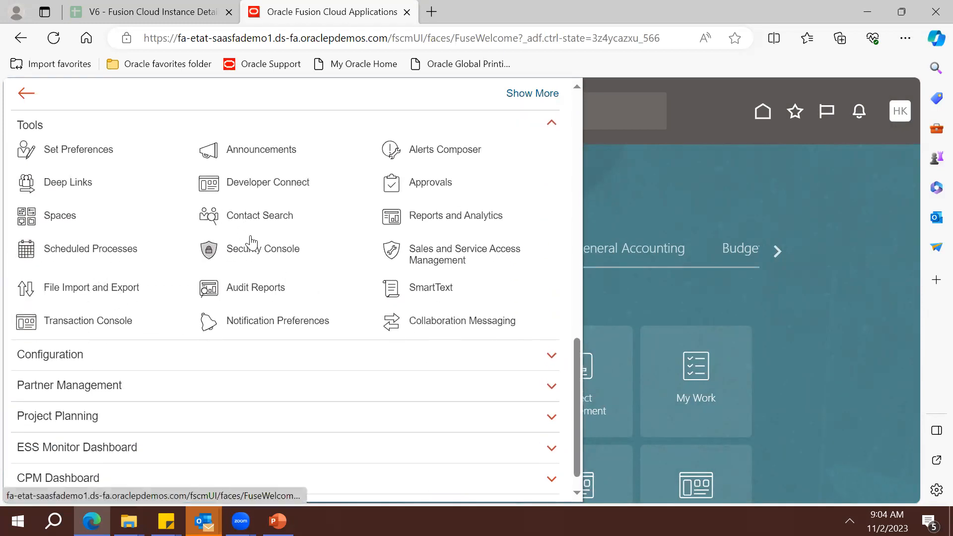
pyautogui.click(251, 249)
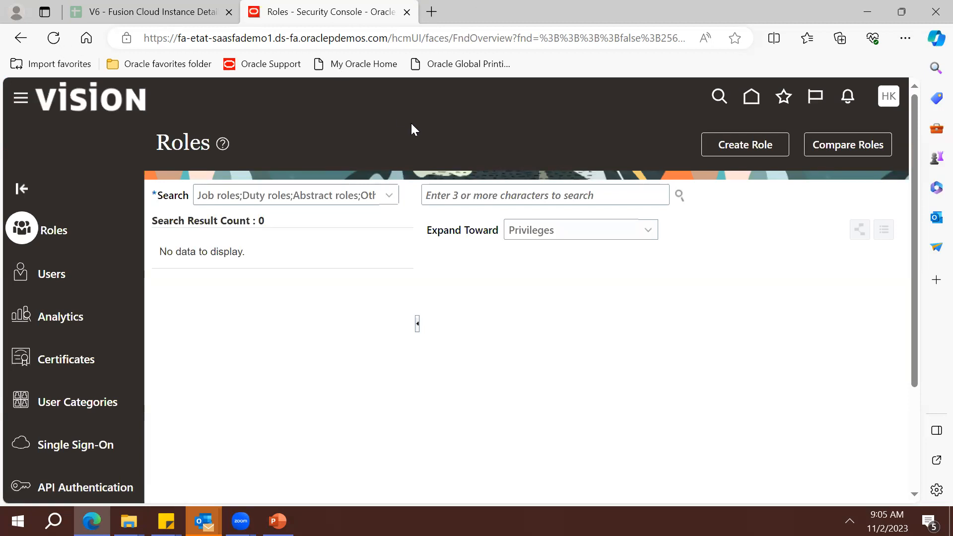
# Show the role types the Security Console Roles search covers: job, duty, abstract, other roles and privileges
pyautogui.click(390, 197)
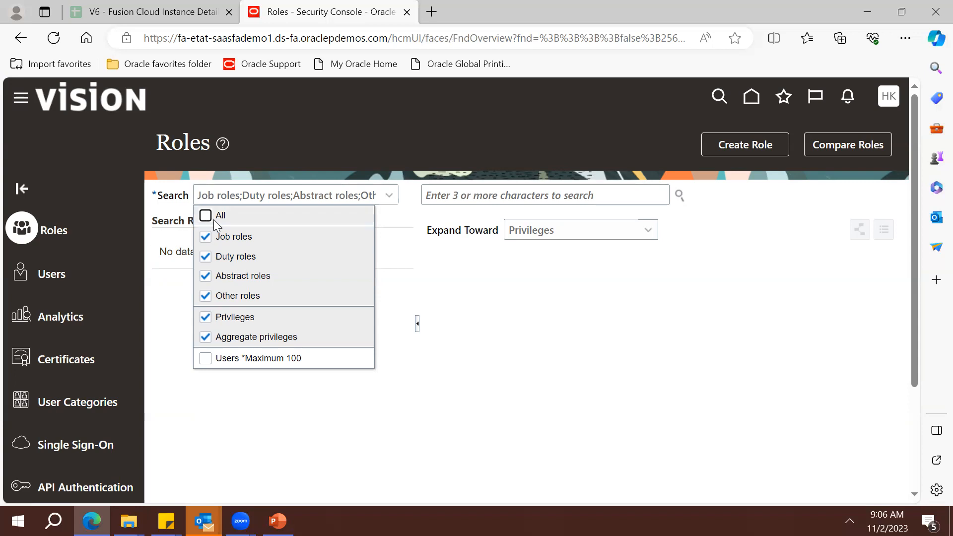
# Limit the role search to Duty roles, excluding job, abstract, other roles, privileges and aggregate privileges
pyautogui.click(206, 237)
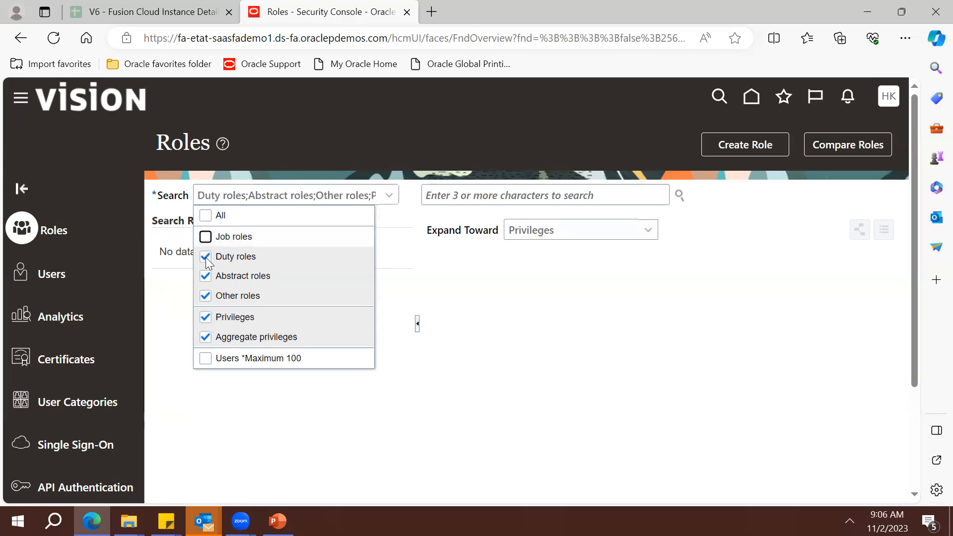
pyautogui.click(206, 276)
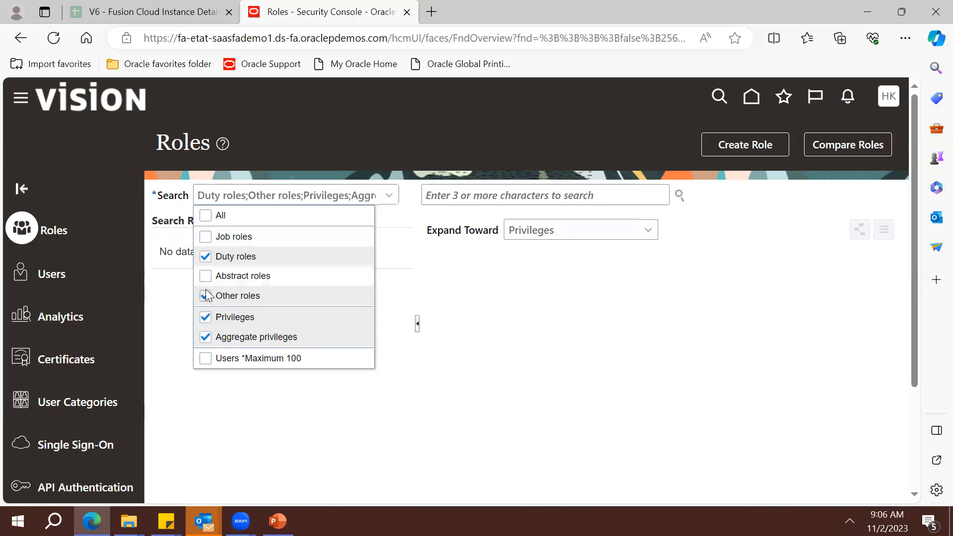
pyautogui.click(206, 291)
pyautogui.click(205, 318)
pyautogui.click(205, 337)
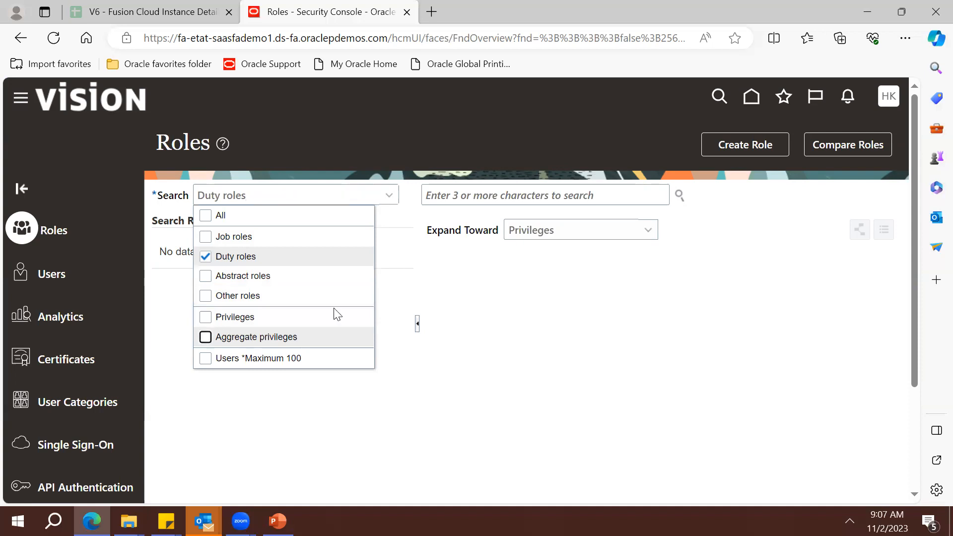
pyautogui.click(427, 334)
pyautogui.click(503, 205)
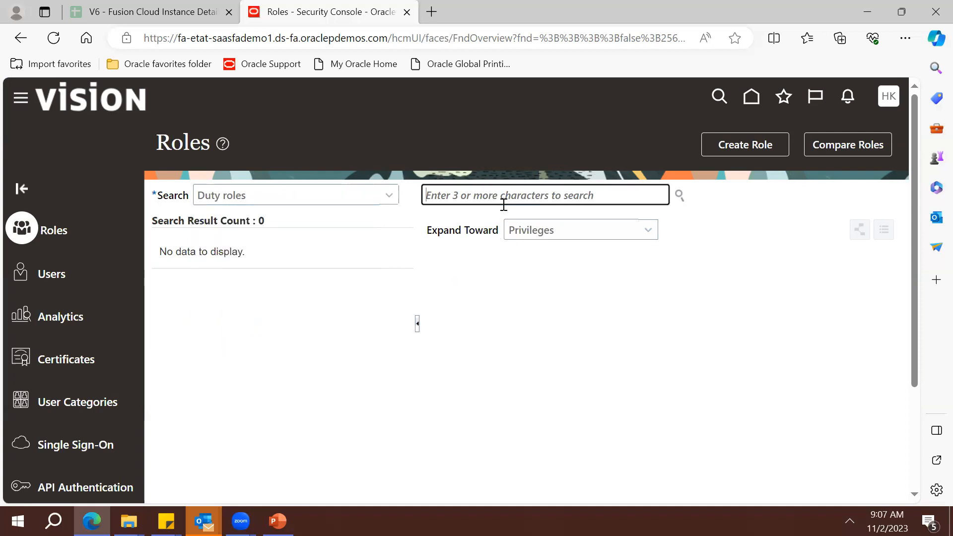
# Look up the Inventory Administration duty role and widen the Role Name column
pyautogui.write('Invoi')
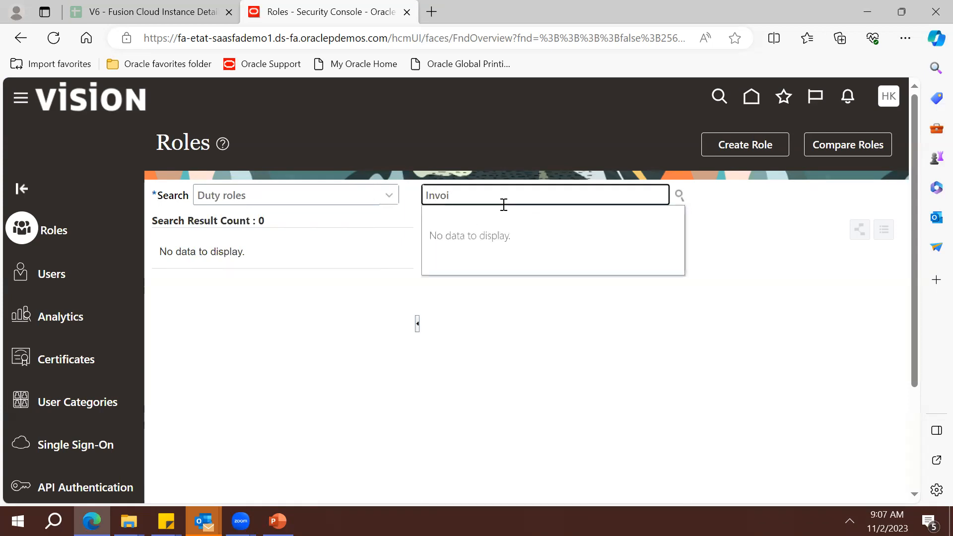
pyautogui.press('BackSpace')
pyautogui.press('BackSpace')
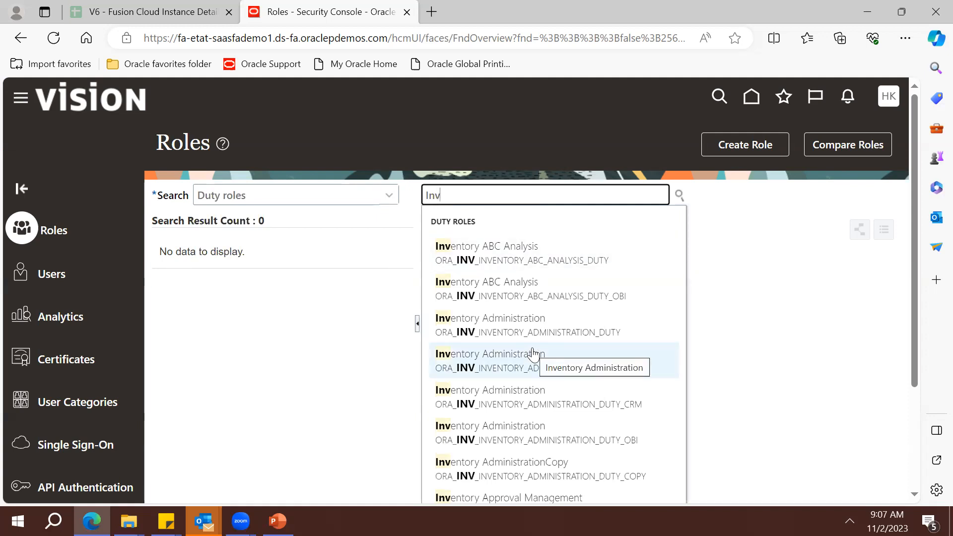
pyautogui.click(558, 360)
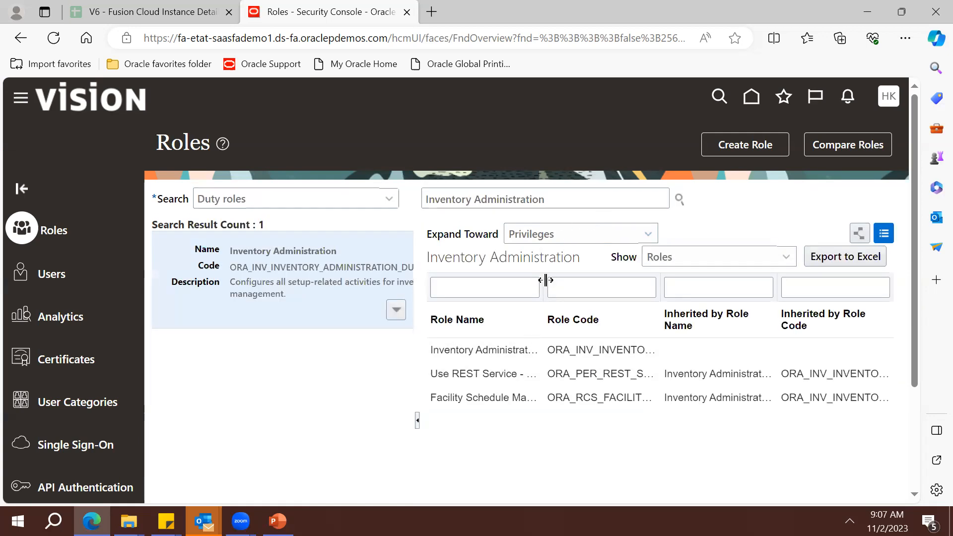
pyautogui.moveTo(544, 282); pyautogui.dragTo(582, 288)
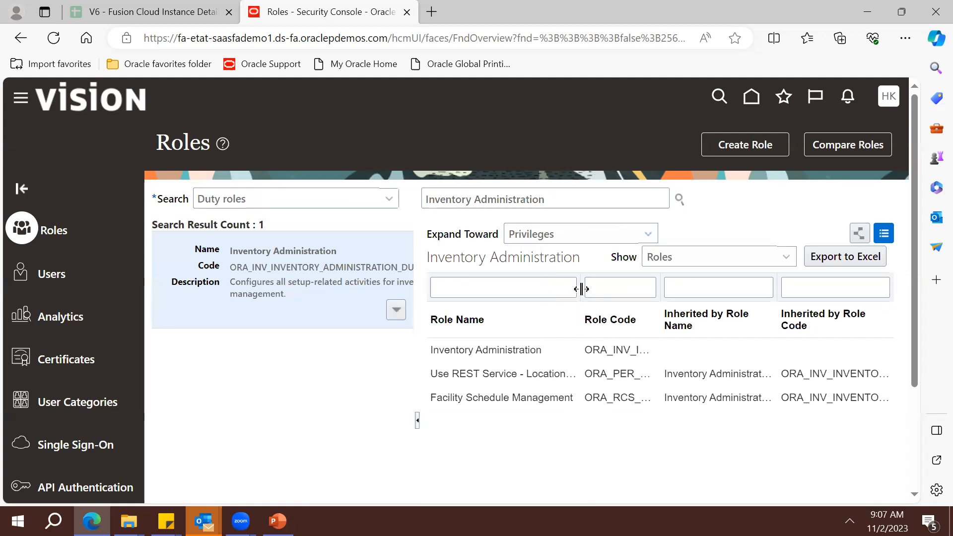
pyautogui.tripleClick(499, 190)
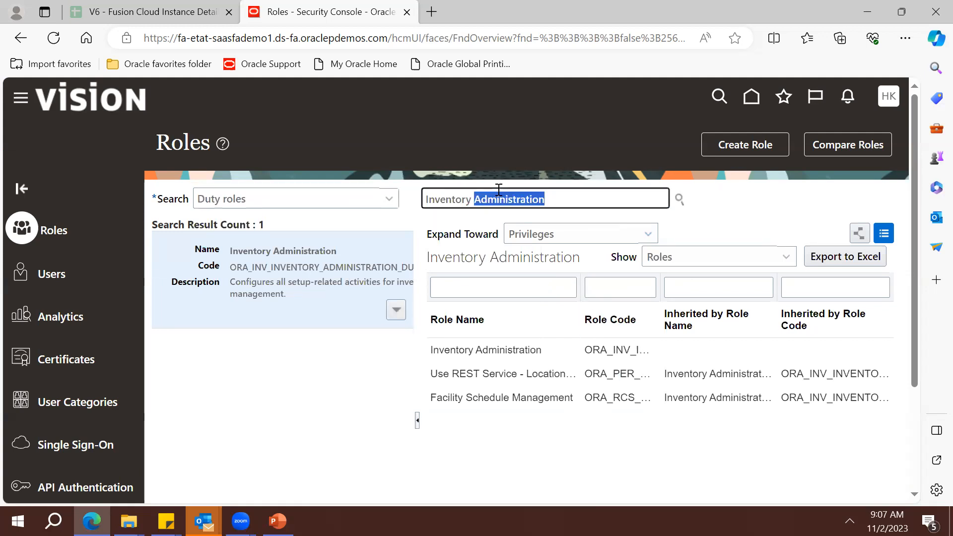
# Search 'Project', review the Project Asset Maintenance duty role with a wider Role Name column, then go home
pyautogui.press('BackSpace')
pyautogui.write('Project')
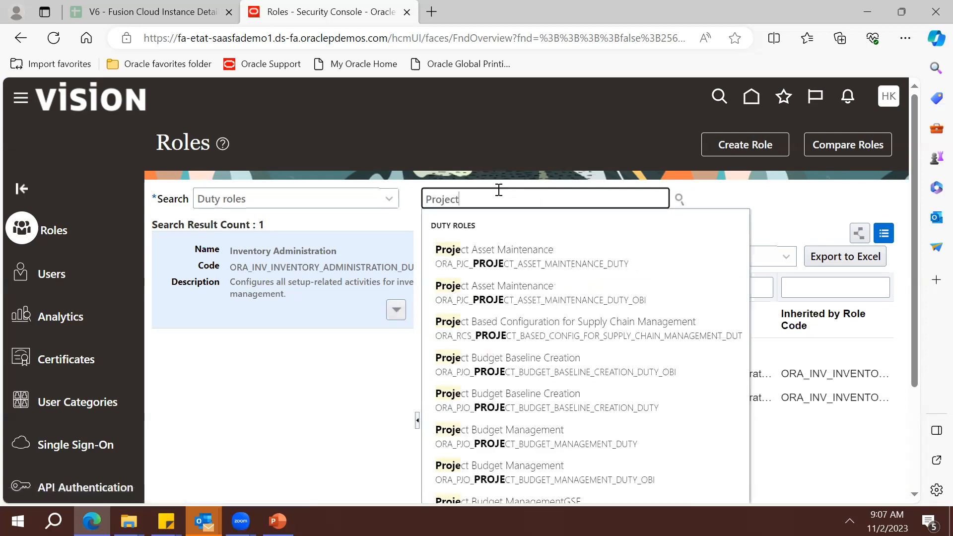
pyautogui.click(591, 264)
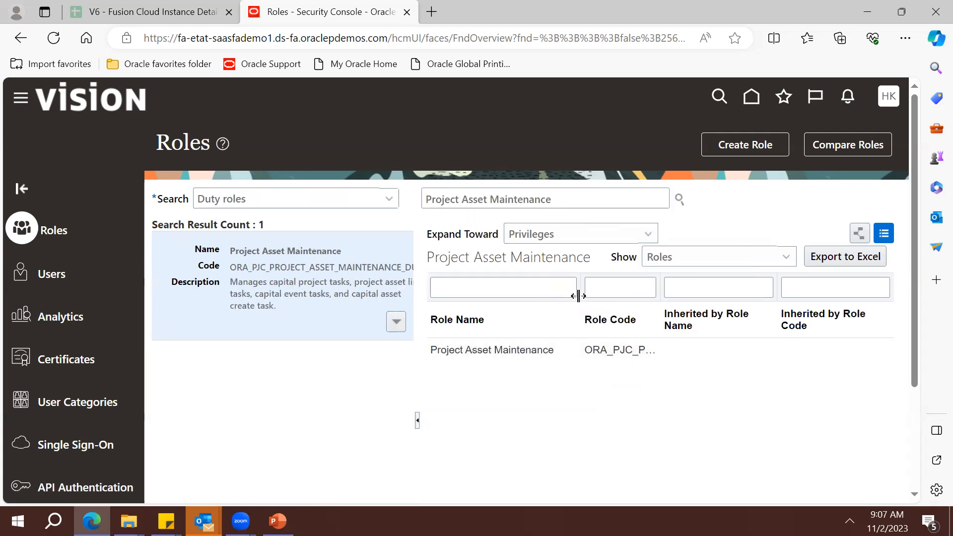
pyautogui.moveTo(578, 296); pyautogui.dragTo(626, 295)
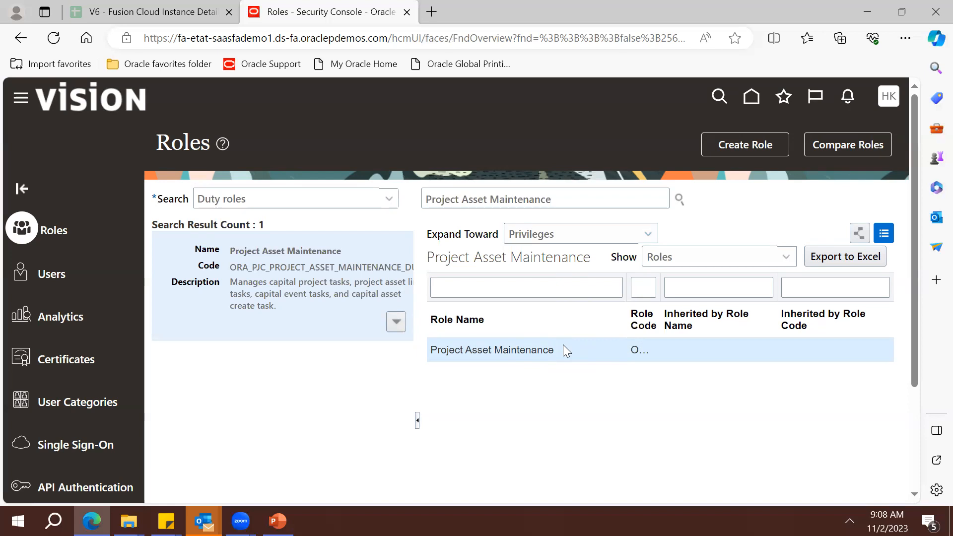
pyautogui.click(752, 96)
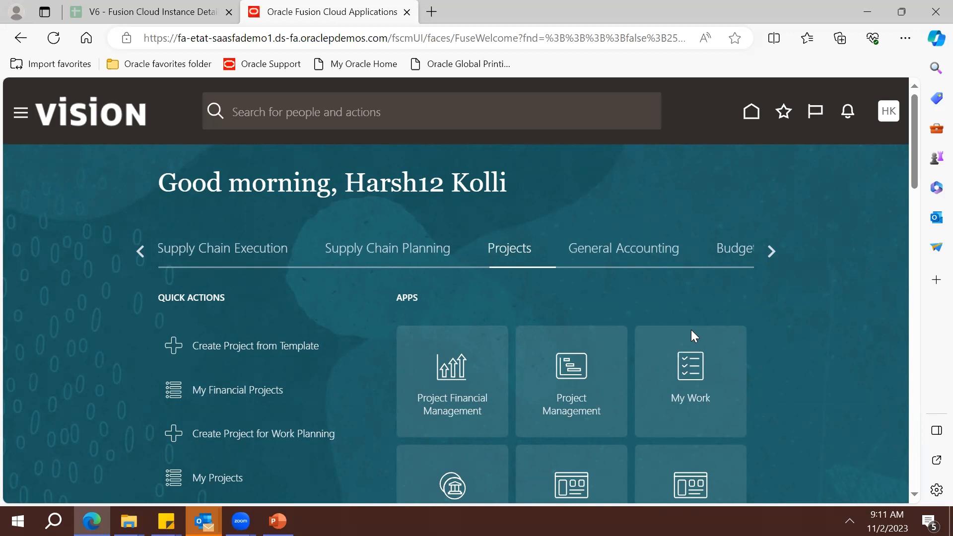
# In Setup and Maintenance, change the setup offering to Project Financial Management
pyautogui.click(894, 113)
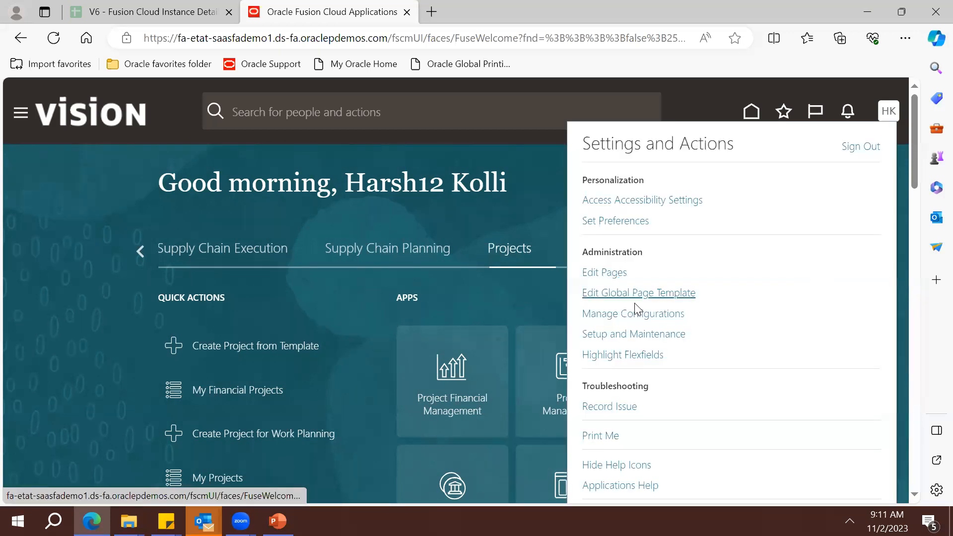
pyautogui.click(634, 335)
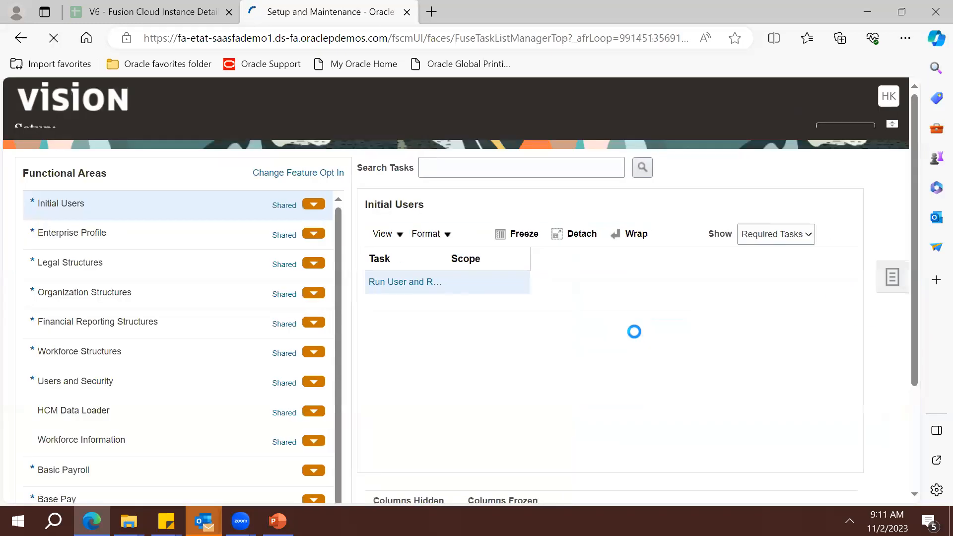
pyautogui.click(258, 133)
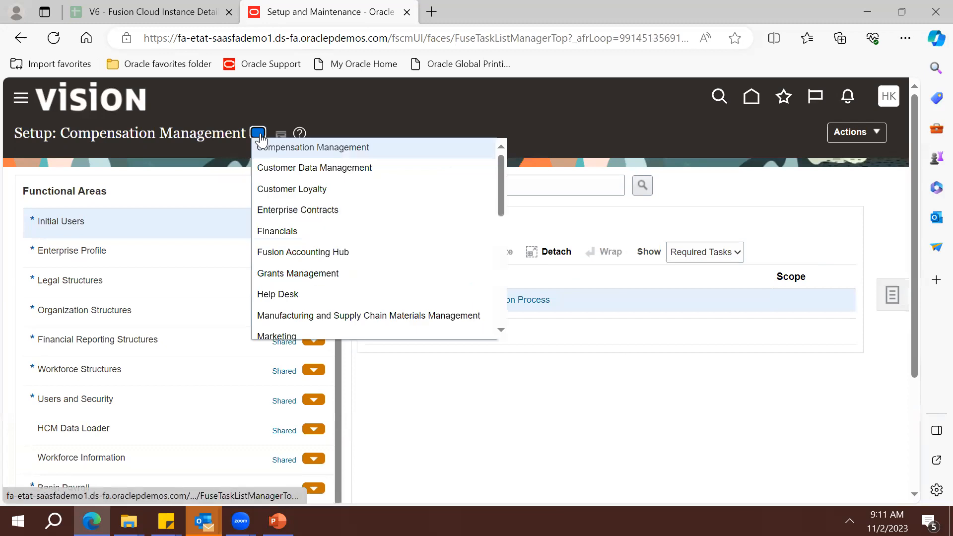
pyautogui.scroll(-3, 498, 298)
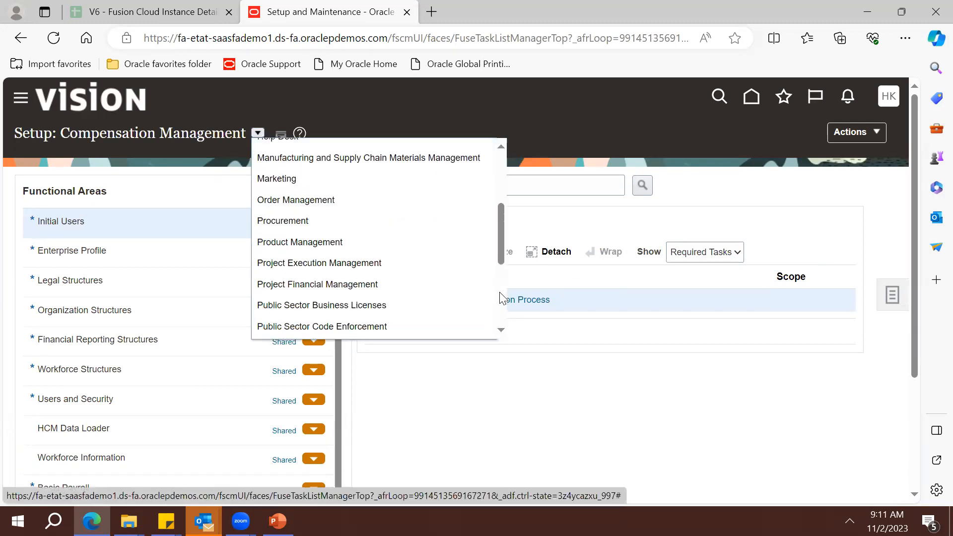
pyautogui.click(364, 270)
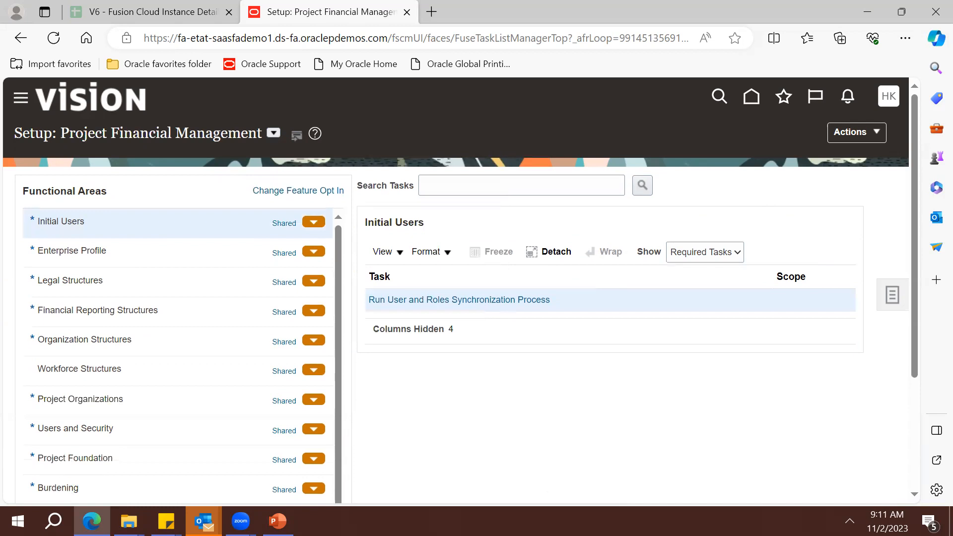
# Browse the Project Organizations, Project Contracts and Project Foundation task lists, then open Manage Expenditure Categories
pyautogui.click(239, 412)
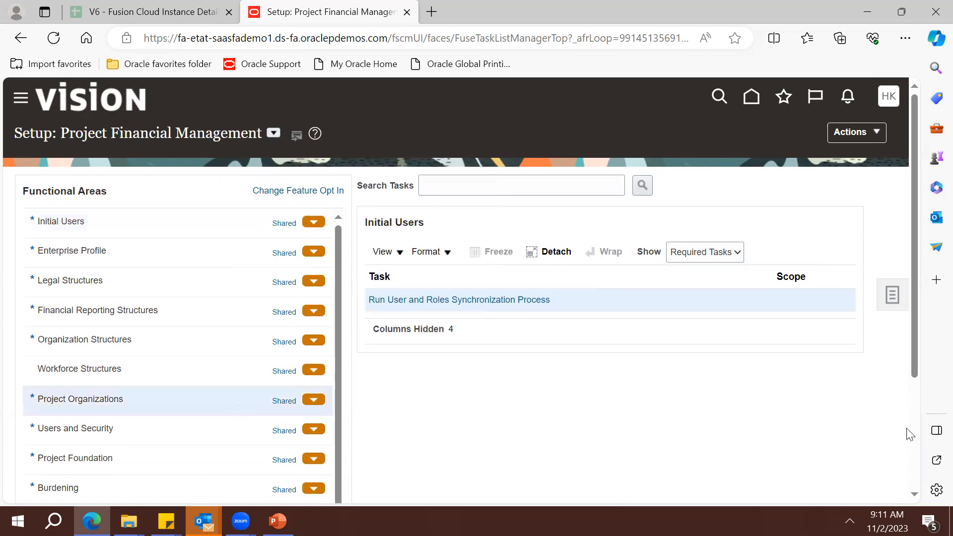
pyautogui.scroll(-3, 526, 443)
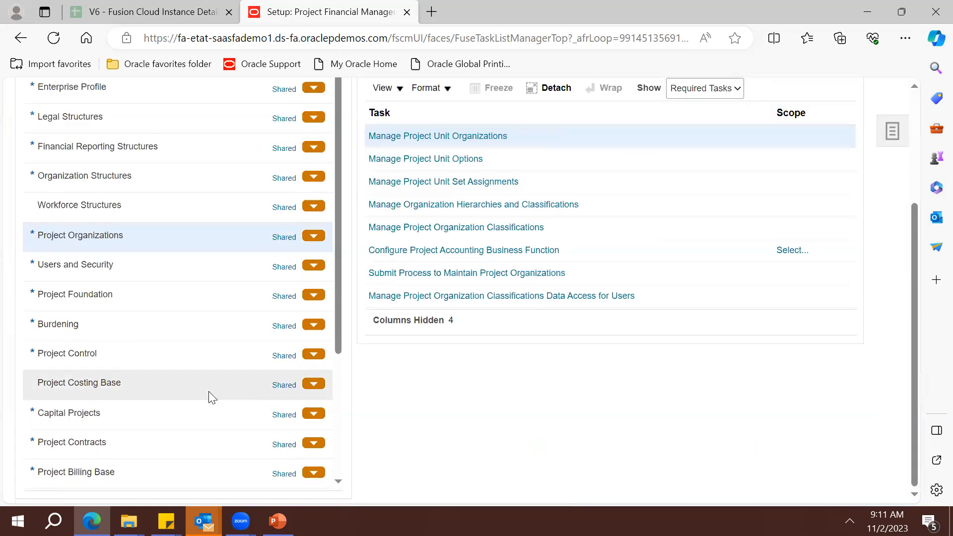
pyautogui.click(170, 437)
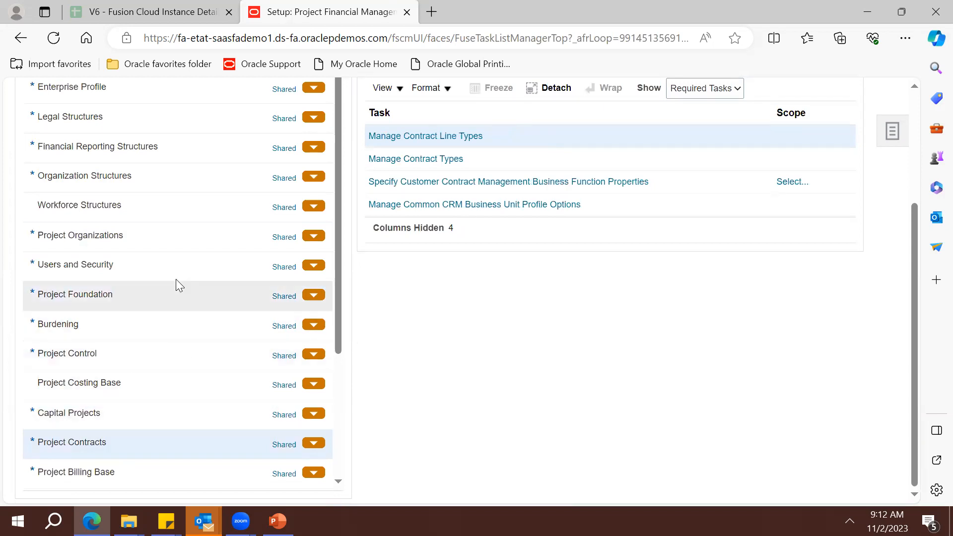
pyautogui.click(170, 294)
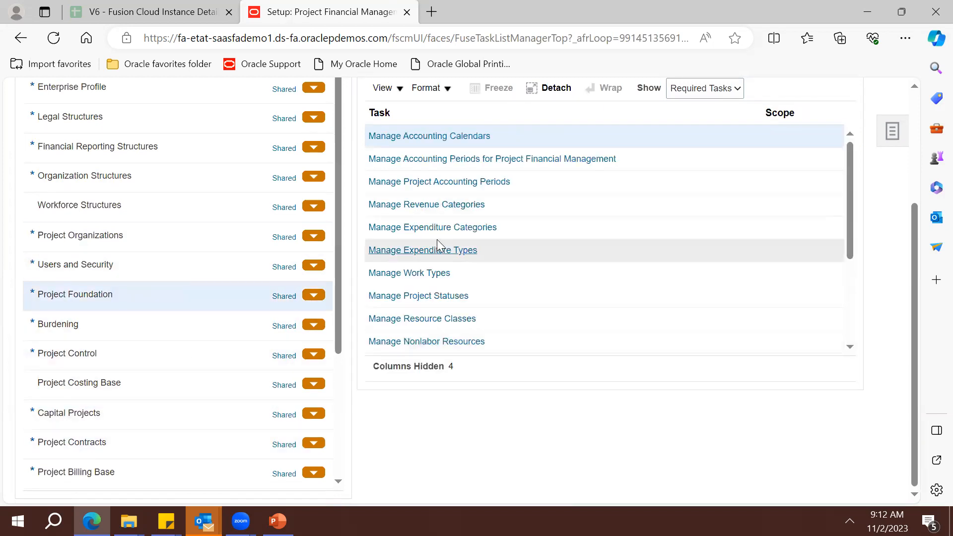
pyautogui.click(444, 232)
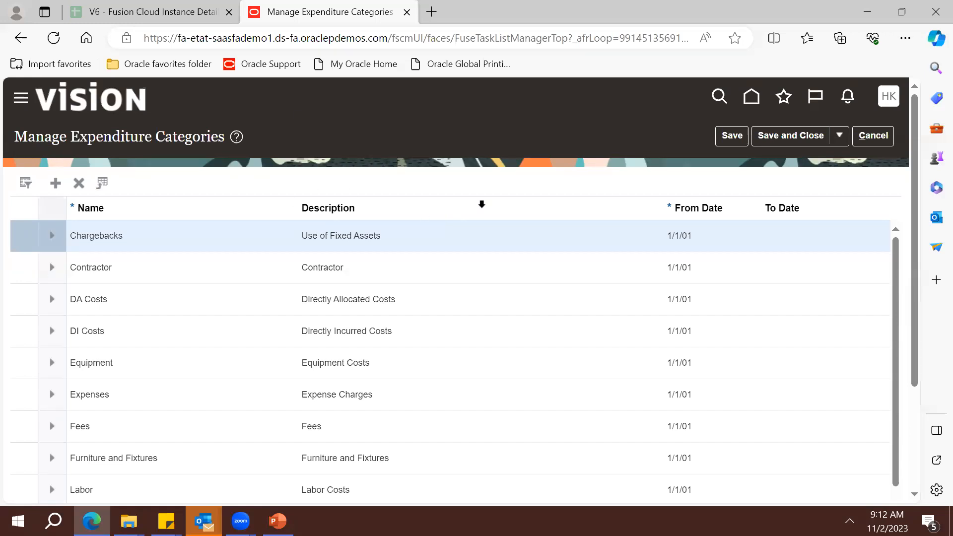
# Cancel out of Expenditure Categories and Revenue Categories unchanged, then reopen Manage Expenditure Categories
pyautogui.click(880, 136)
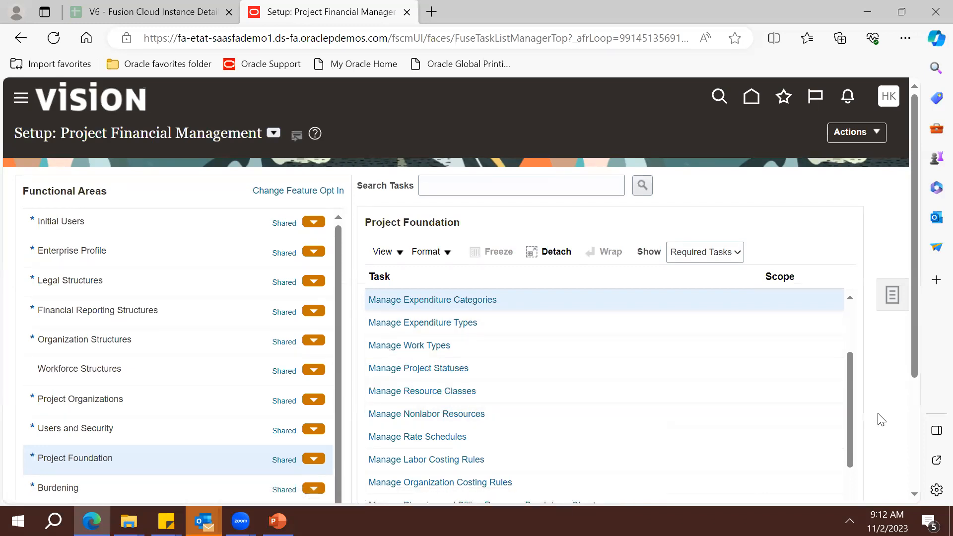
pyautogui.moveTo(848, 431); pyautogui.dragTo(849, 381)
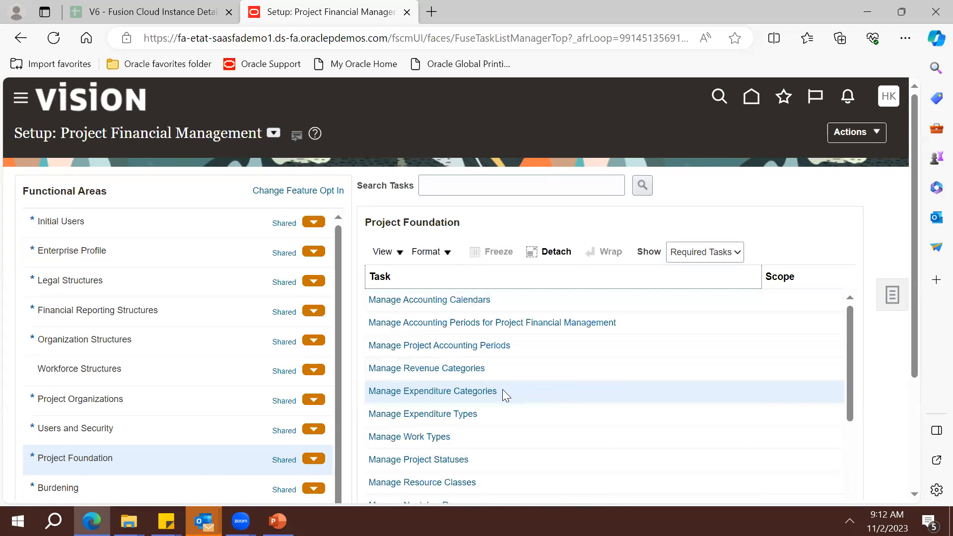
pyautogui.click(461, 371)
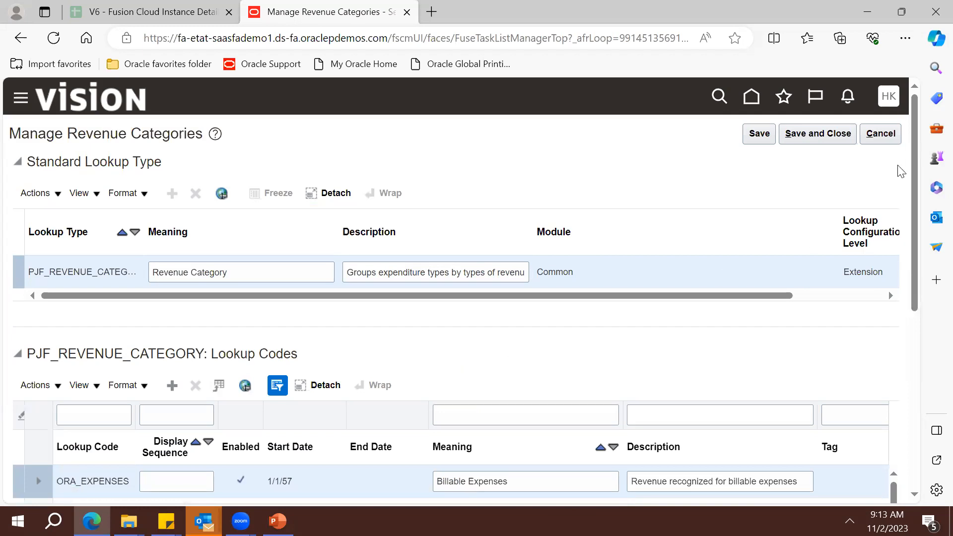
pyautogui.click(895, 141)
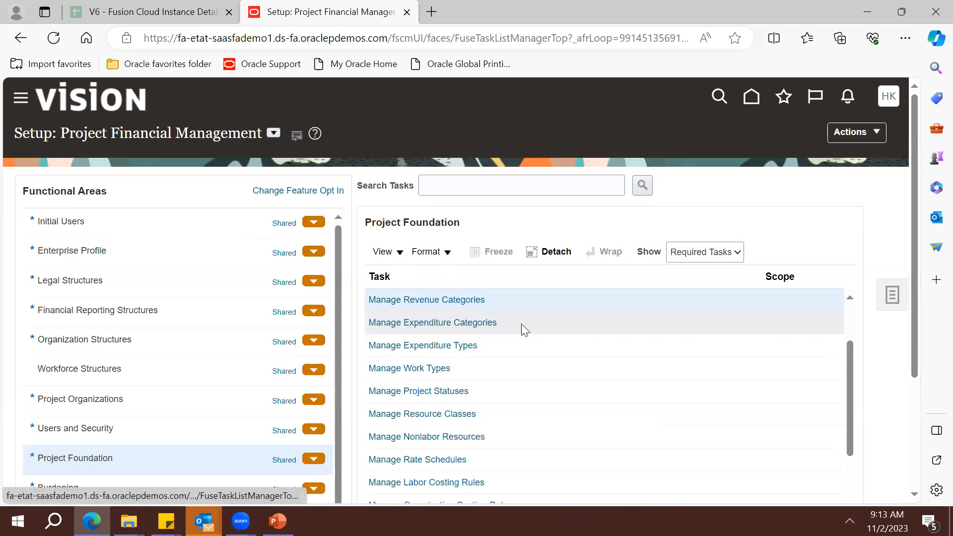
pyautogui.click(531, 326)
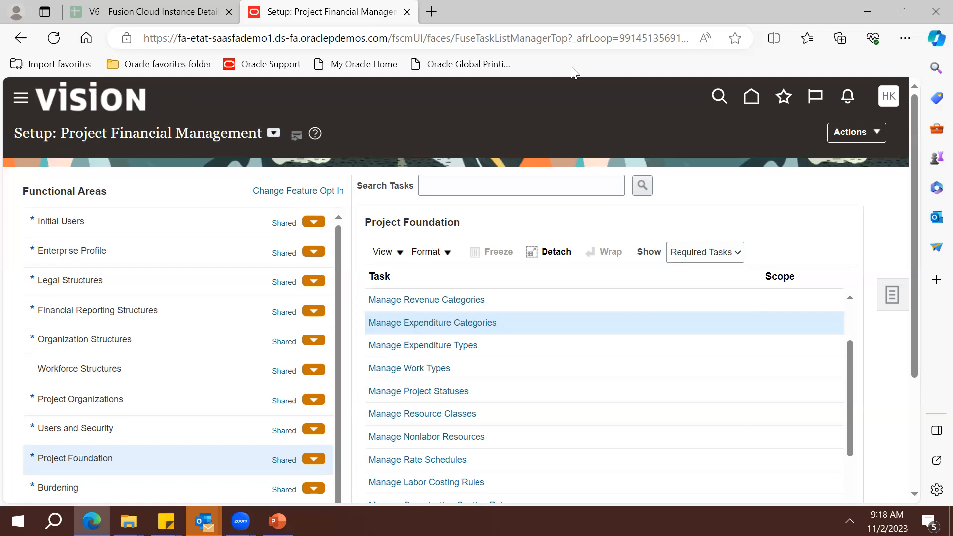
# Open the application's Navigator menu of work areas
pyautogui.click(20, 100)
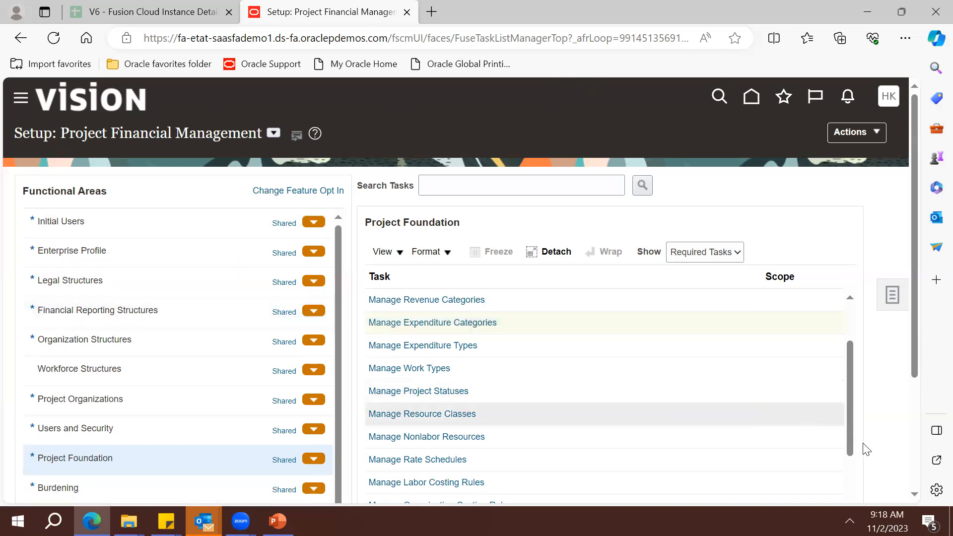
# Expand the Tools group in the Navigator and open the Security Console
pyautogui.scroll(-5, 579, 437)
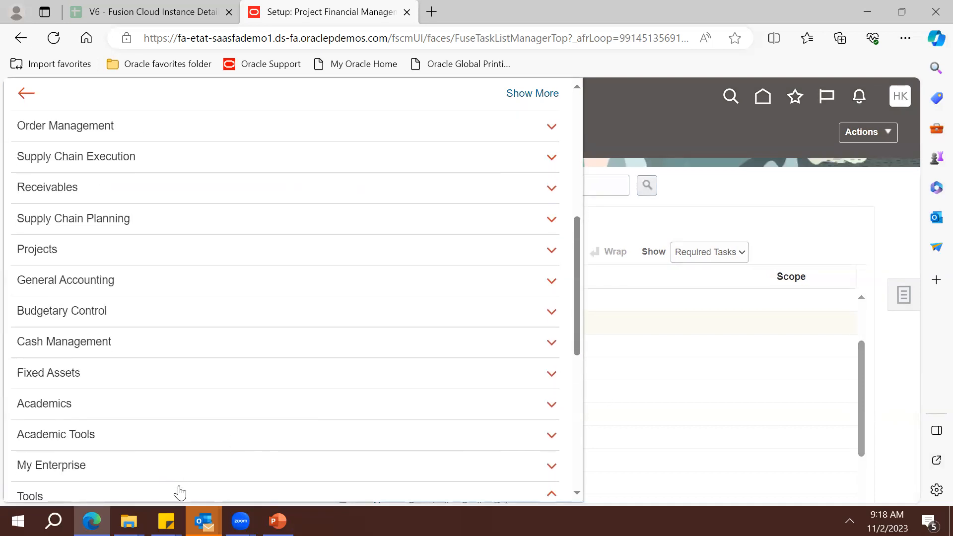
pyautogui.scroll(-3, 581, 466)
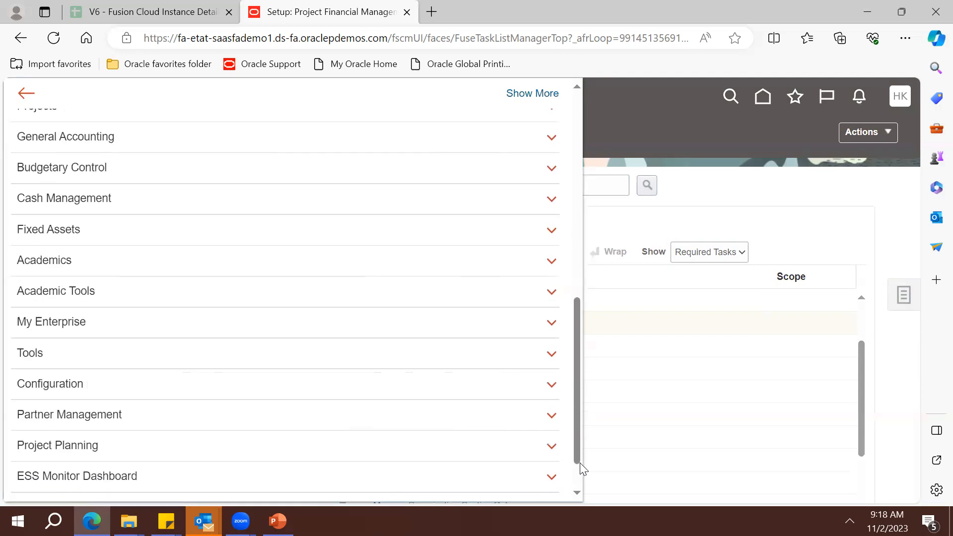
pyautogui.click(330, 311)
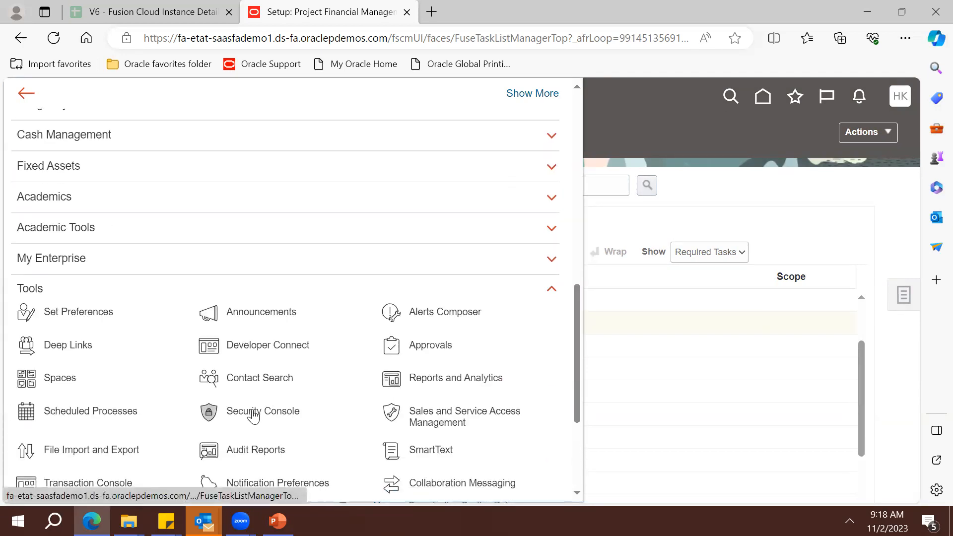
pyautogui.click(500, 409)
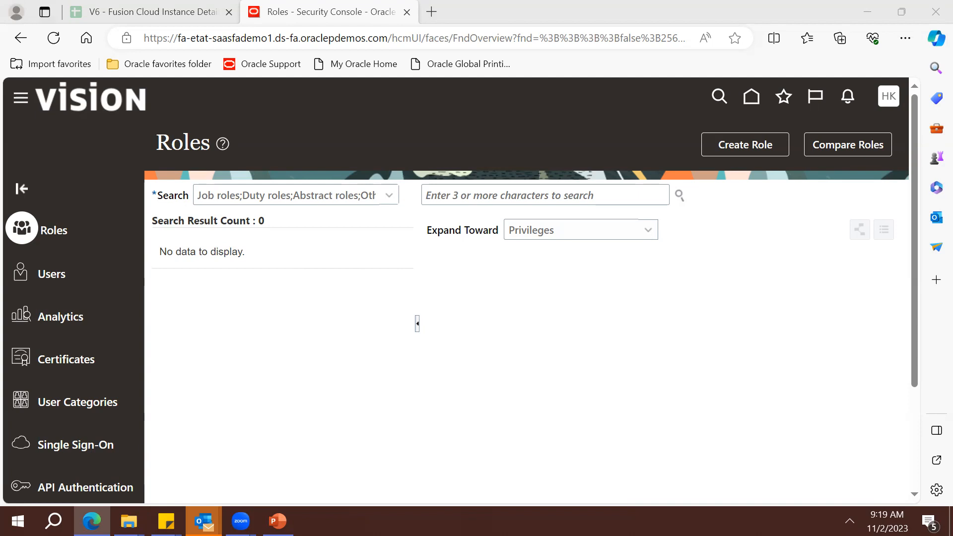
pyautogui.click(235, 306)
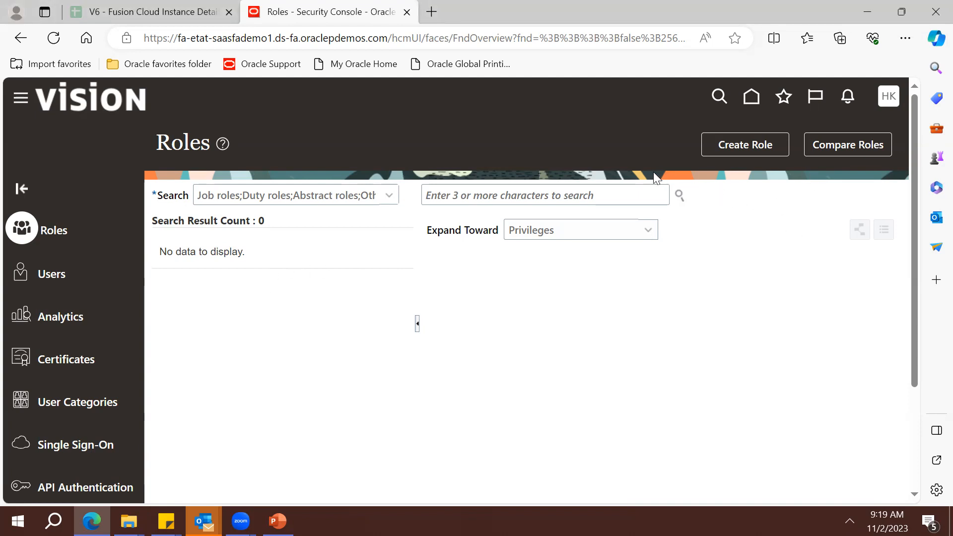
pyautogui.tripleClick(330, 43)
pyautogui.tripleClick(330, 42)
pyautogui.tripleClick(330, 43)
pyautogui.tripleClick(331, 43)
pyautogui.tripleClick(330, 43)
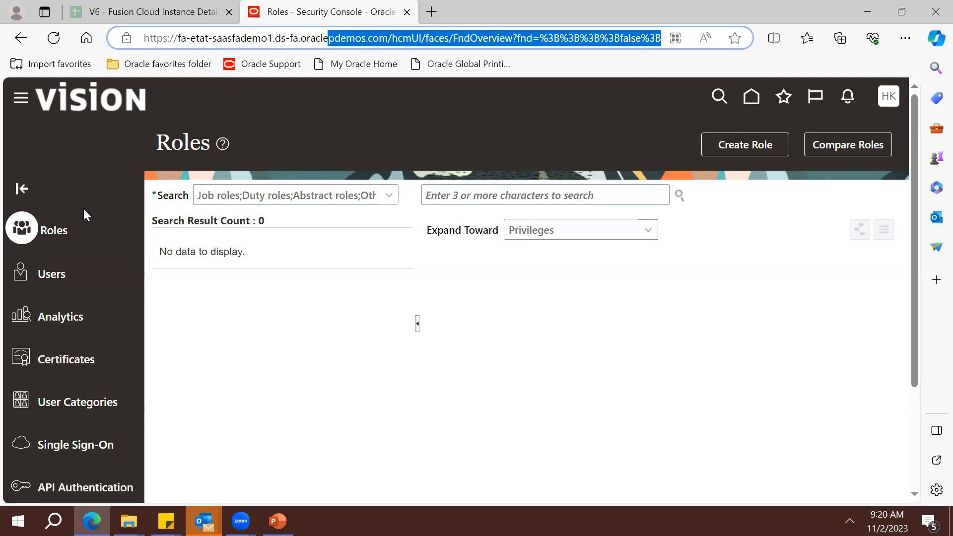
pyautogui.click(60, 279)
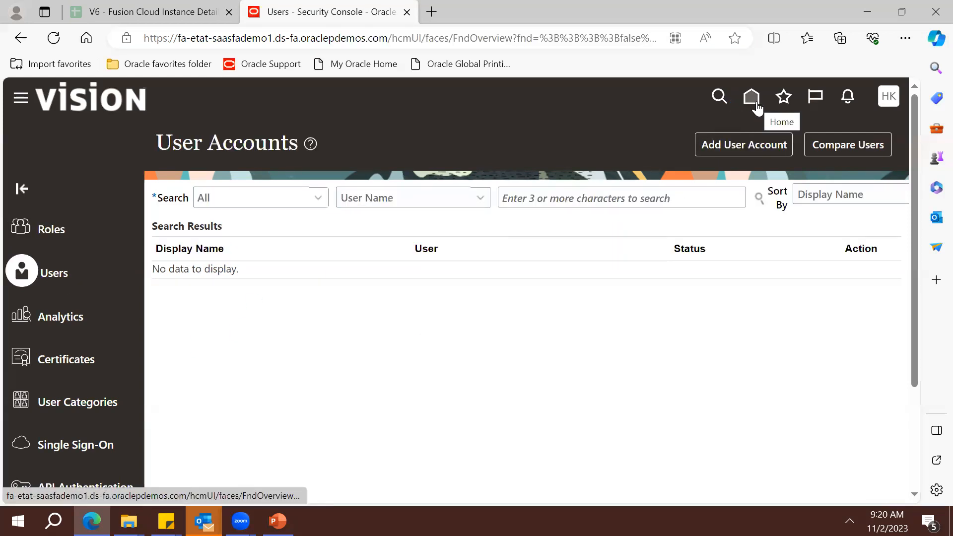
pyautogui.click(25, 100)
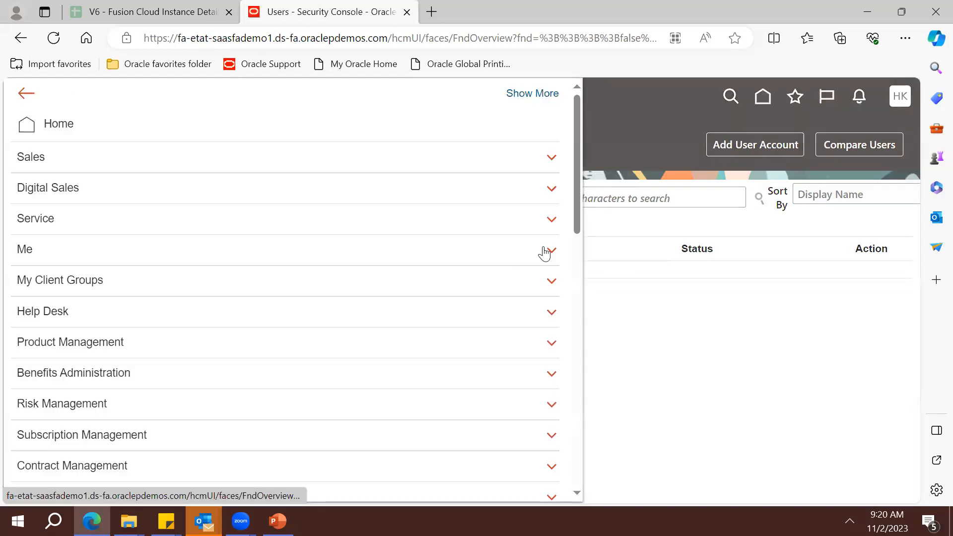
pyautogui.moveTo(578, 211); pyautogui.dragTo(579, 402)
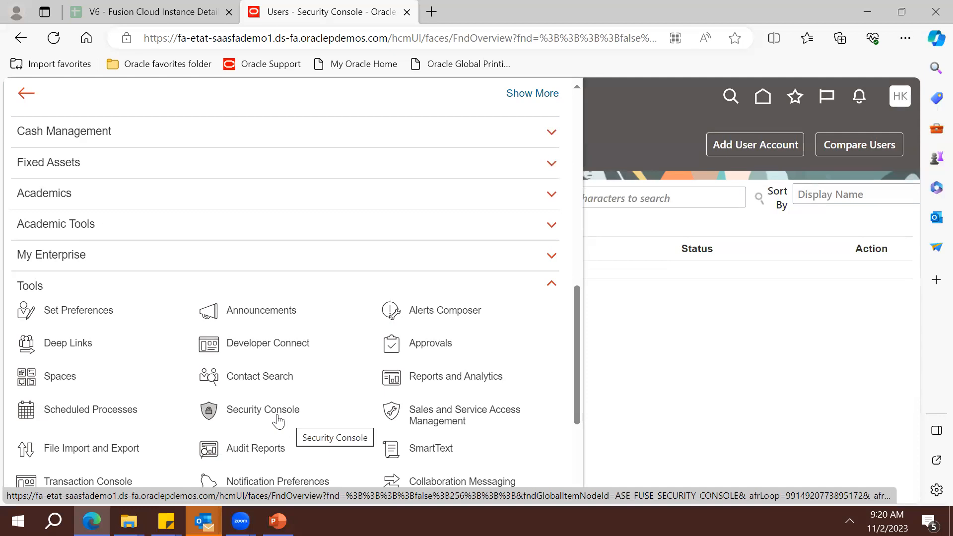
pyautogui.click(318, 422)
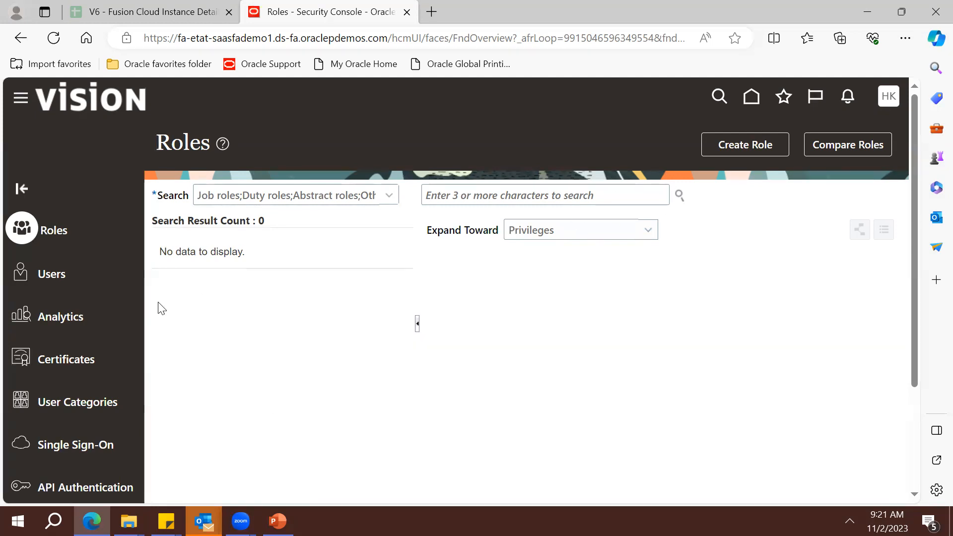
# Start a new user account on the Users page and enter the person's first and last name
pyautogui.click(51, 272)
pyautogui.click(550, 200)
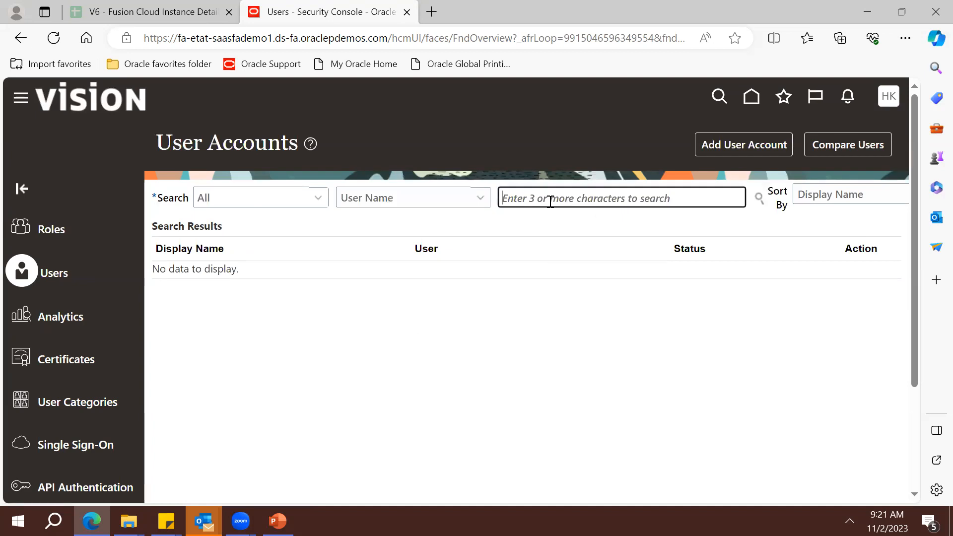
pyautogui.click(714, 148)
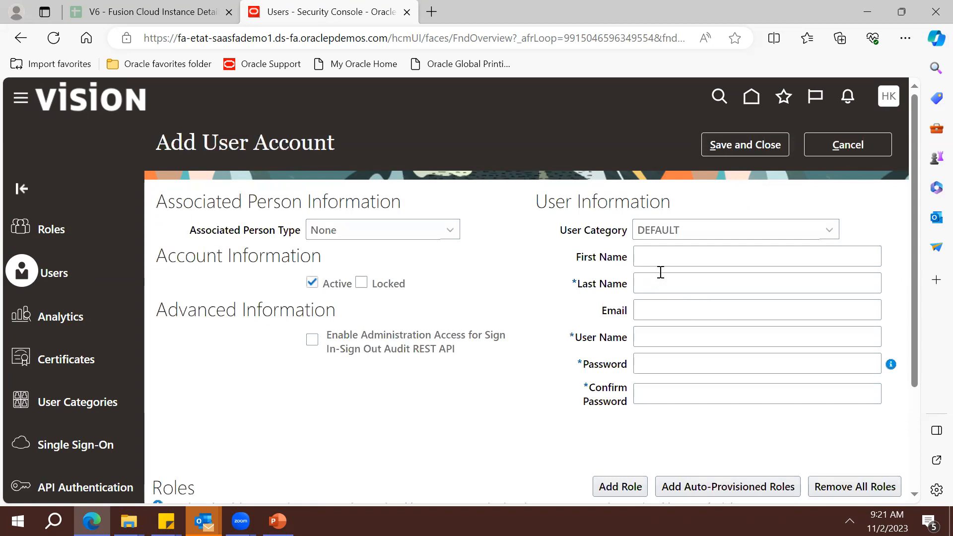
pyautogui.click(665, 263)
pyautogui.write('P')
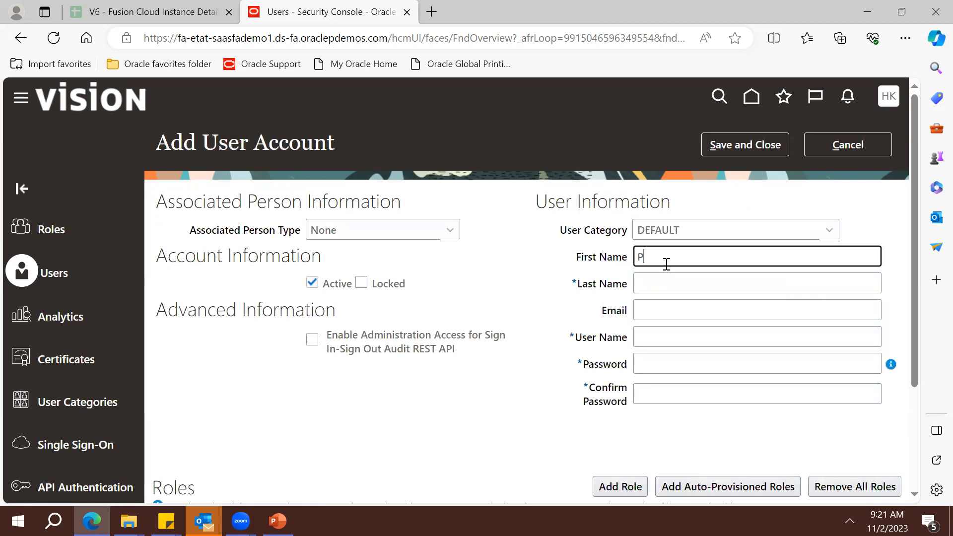
pyautogui.write('rasanna')
pyautogui.click(660, 286)
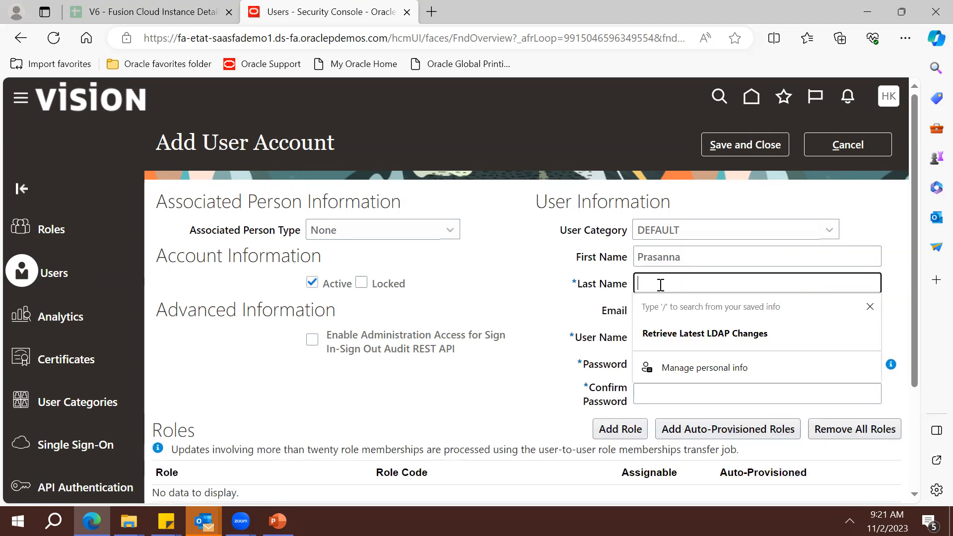
pyautogui.write('K')
# Enter the account password and confirm it in Confirm Password
pyautogui.press('Tab')
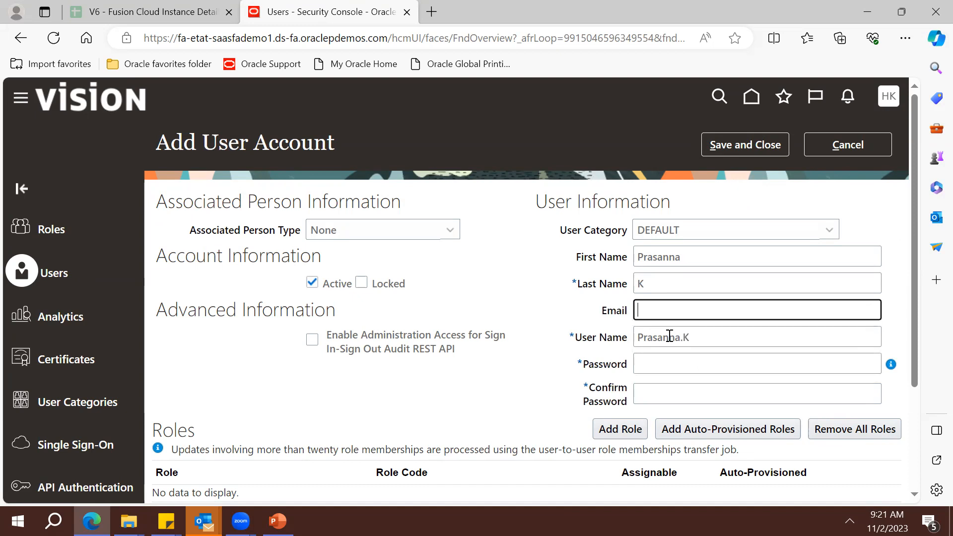
pyautogui.click(669, 356)
pyautogui.write('•••••')
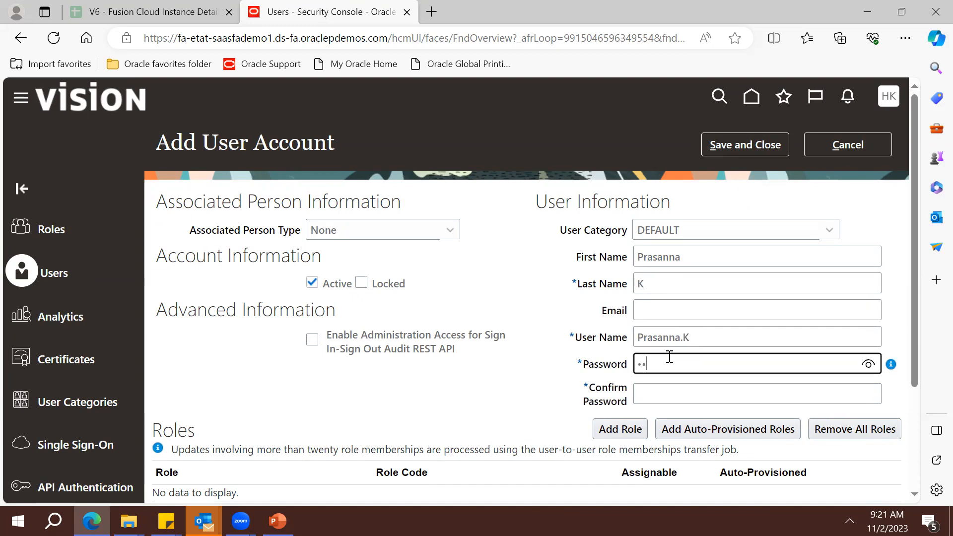
pyautogui.write('•••')
pyautogui.press('Tab')
pyautogui.write('••••••••')
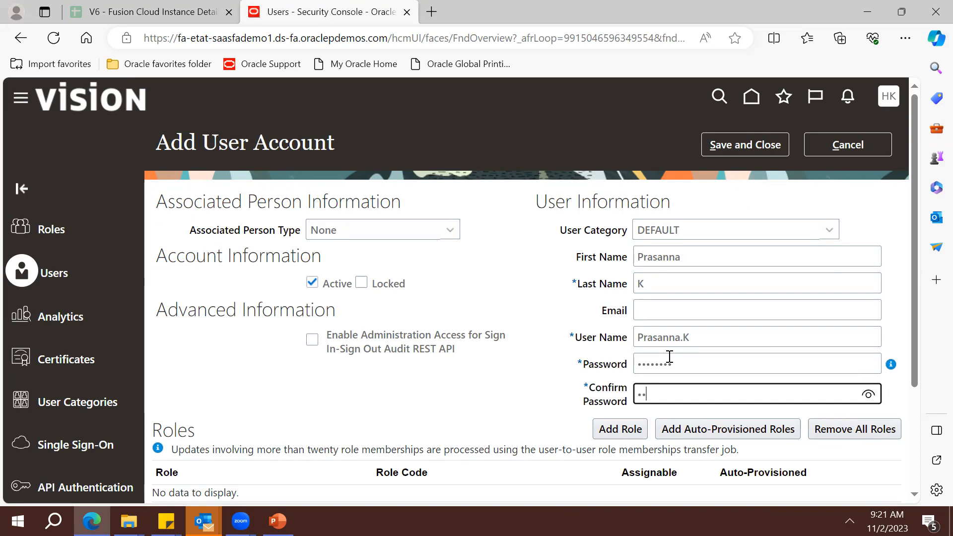
pyautogui.write('•')
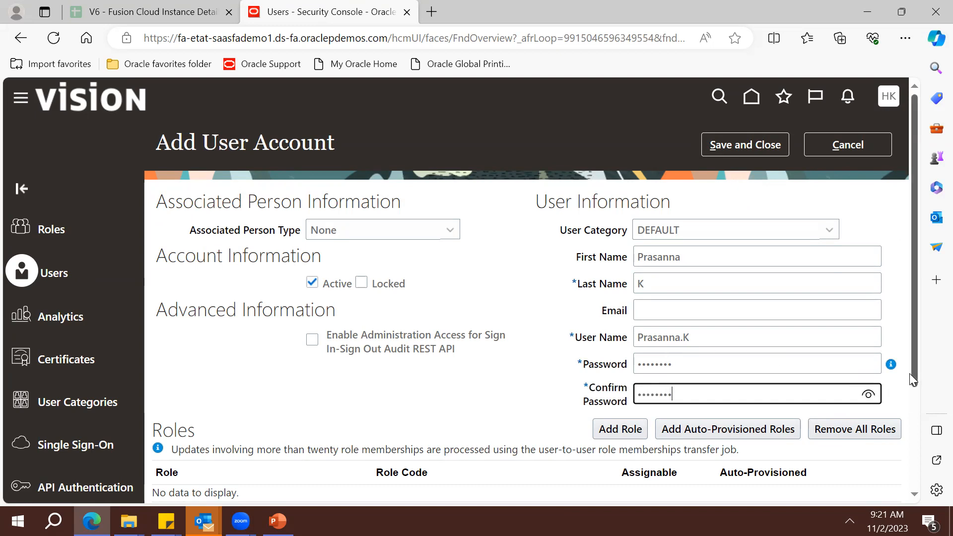
pyautogui.moveTo(914, 376); pyautogui.dragTo(916, 428)
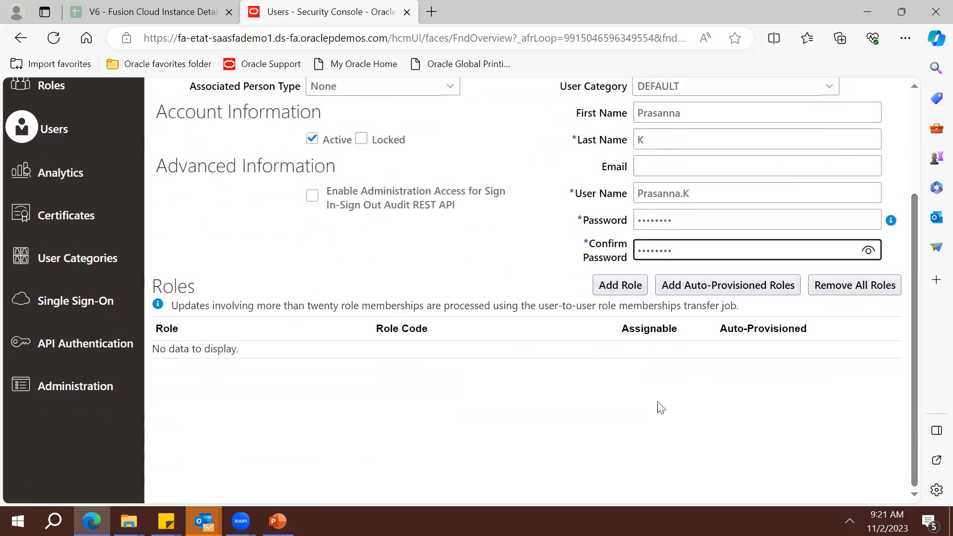
# Search for the IT Security Manager role and add it to the user's role membership
pyautogui.click(608, 283)
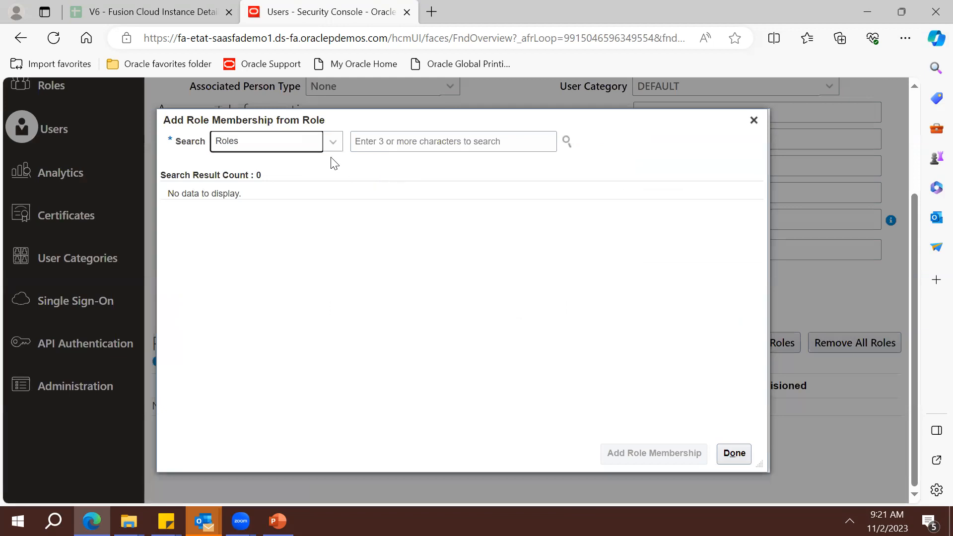
pyautogui.click(333, 145)
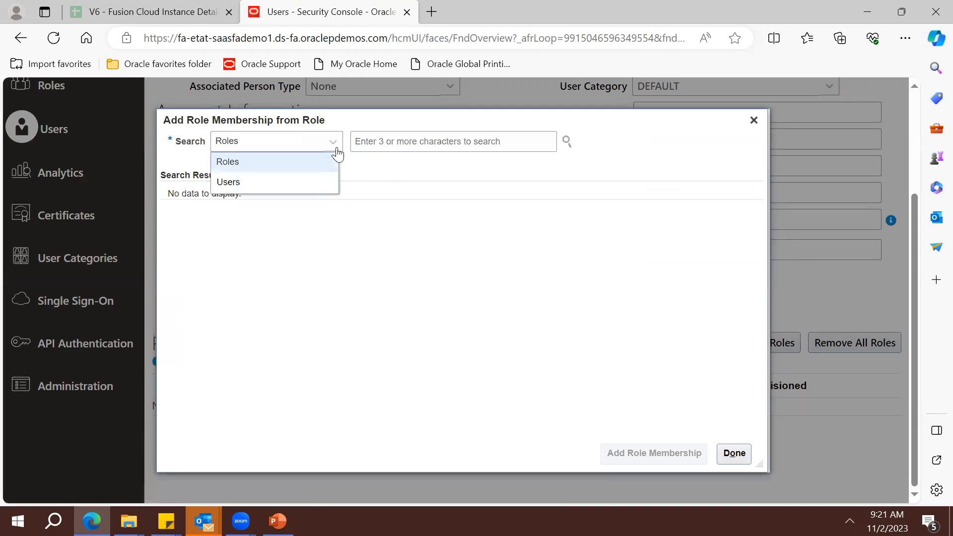
pyautogui.click(393, 141)
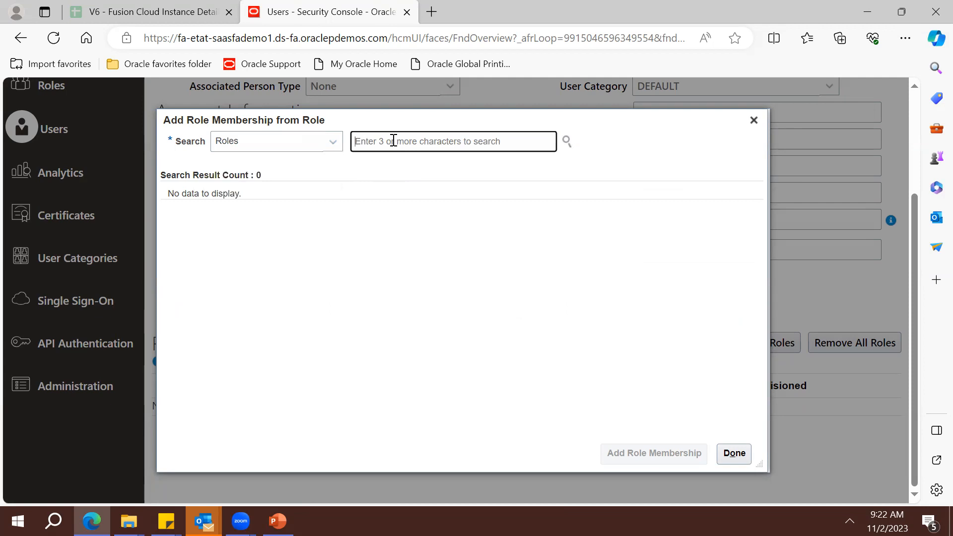
pyautogui.write('IT S')
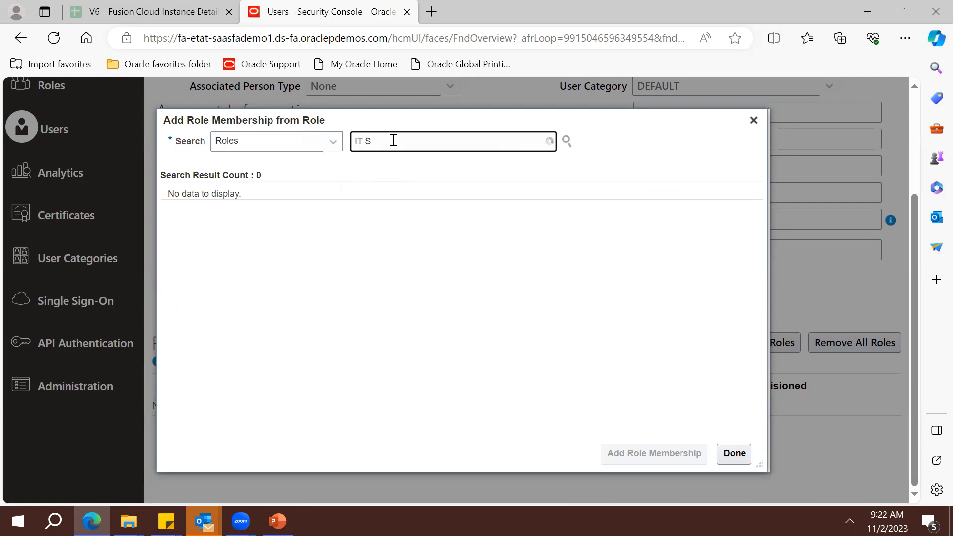
pyautogui.write('ecu')
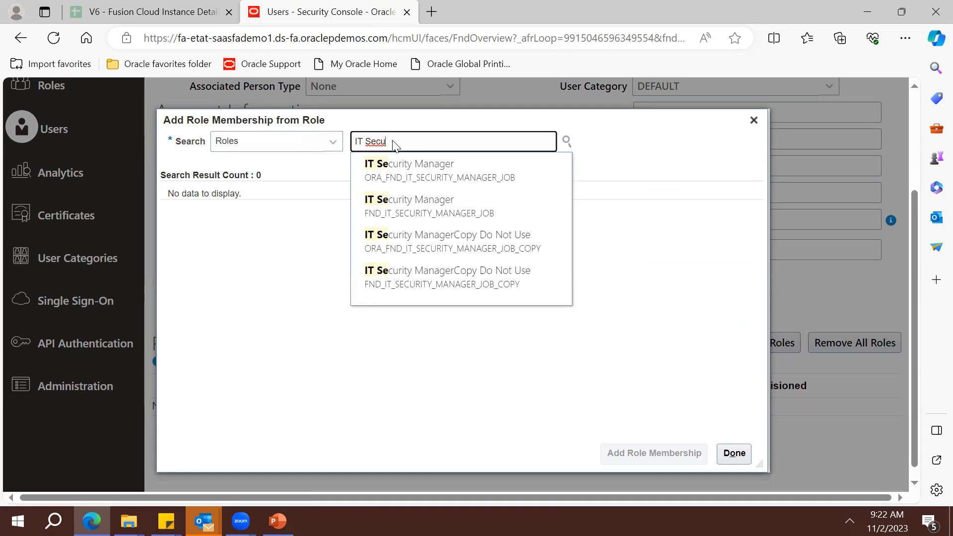
pyautogui.click(392, 171)
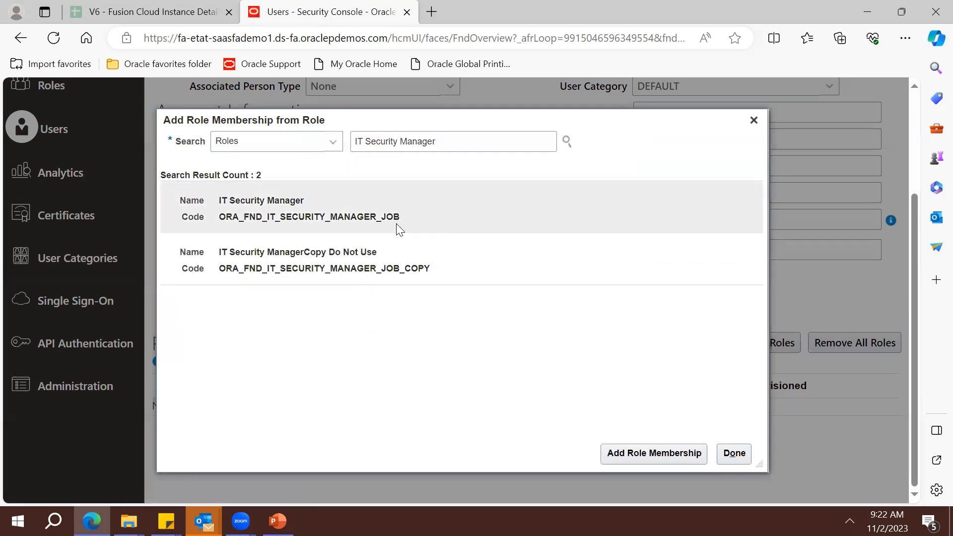
pyautogui.doubleClick(389, 217)
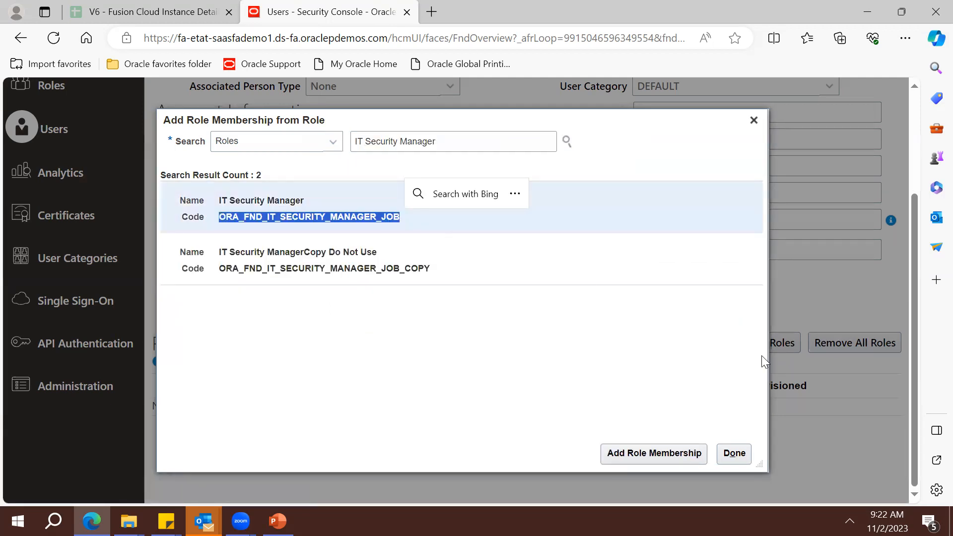
pyautogui.click(701, 442)
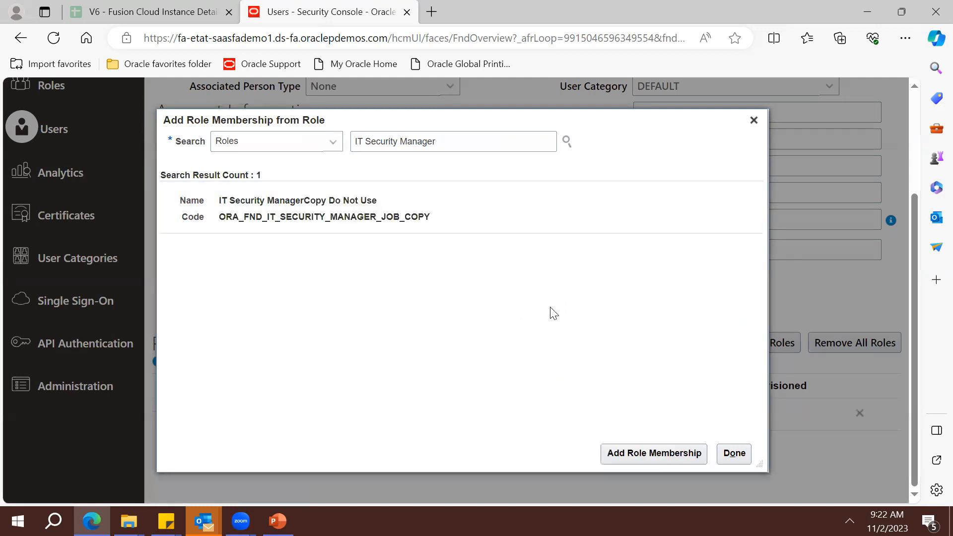
# Search for the Application Implementation Consultant role and add it to the user's role membership
pyautogui.tripleClick(460, 145)
pyautogui.press('BackSpace')
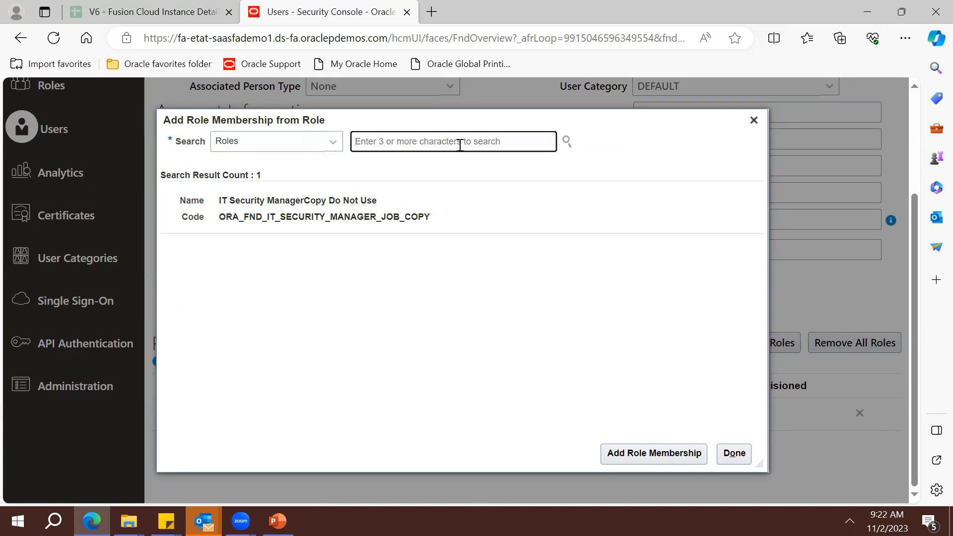
pyautogui.write('Applicati')
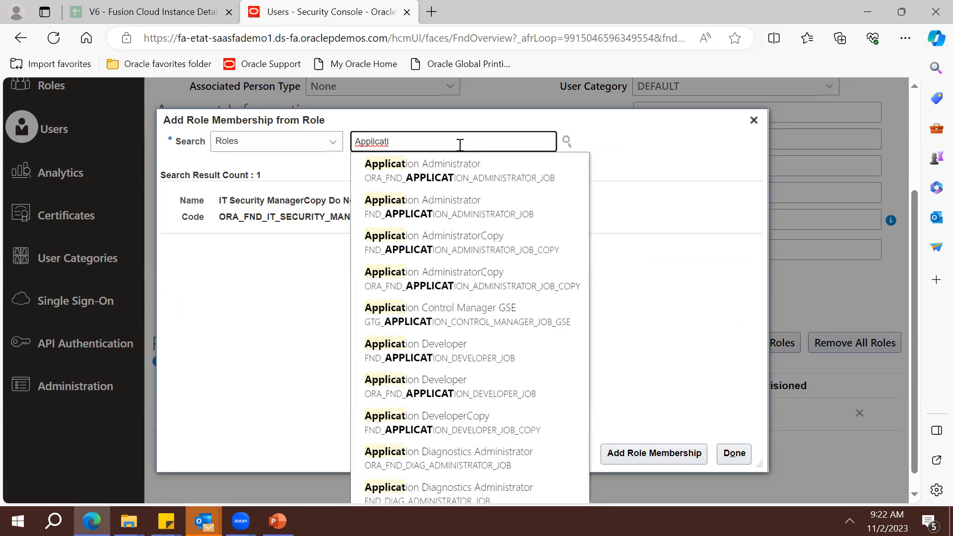
pyautogui.write('on Impleme')
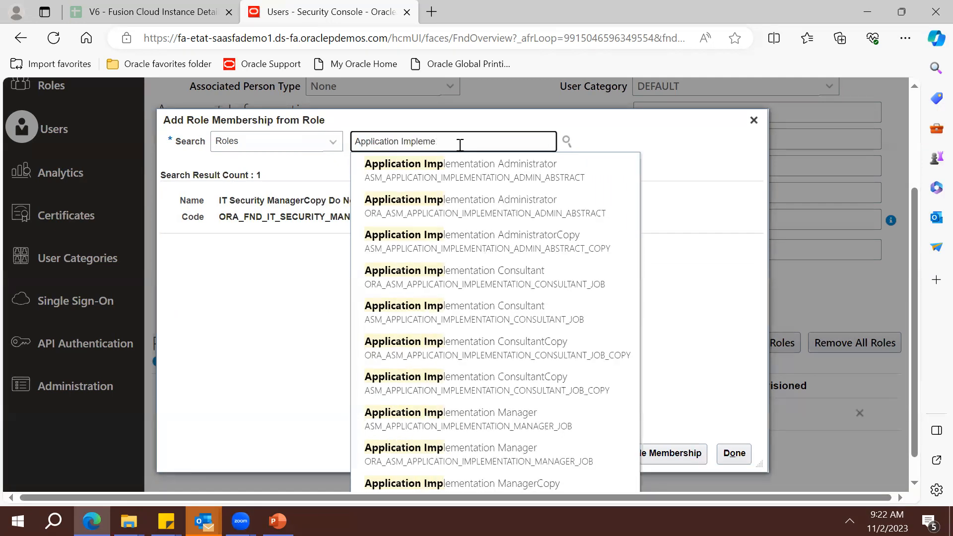
pyautogui.click(491, 271)
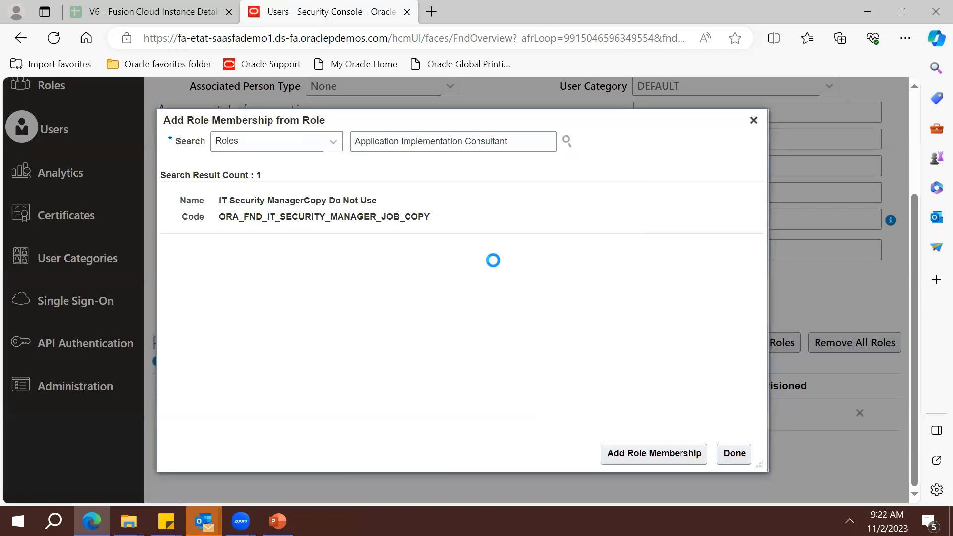
pyautogui.click(369, 200)
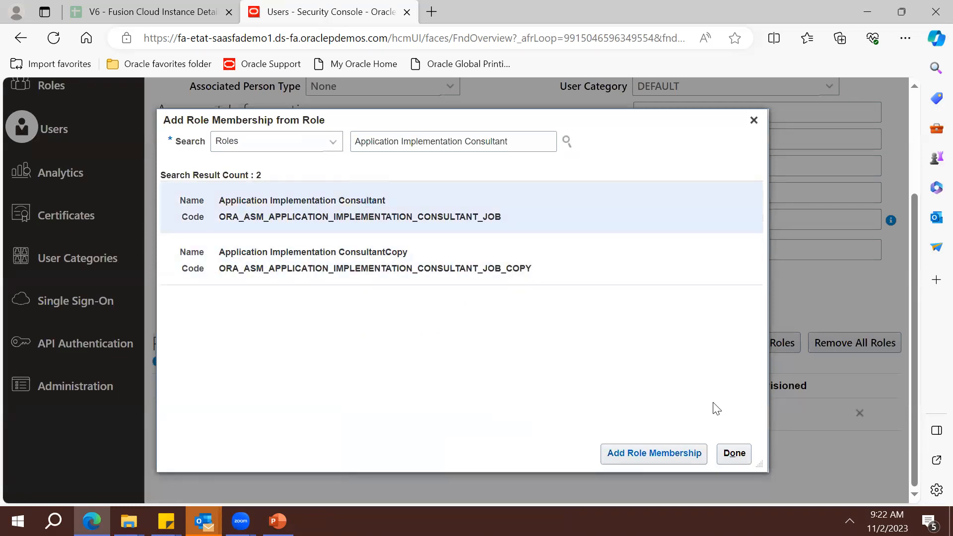
pyautogui.click(653, 453)
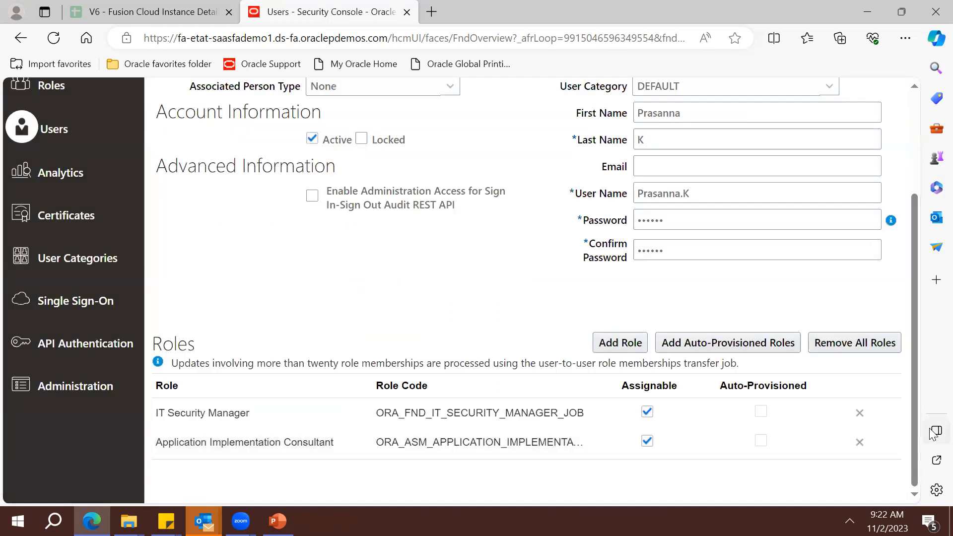
# Select the new user name and Save and Close the user account
pyautogui.moveTo(911, 428)
pyautogui.mouseDown()
pyautogui.moveTo(904, 313)
pyautogui.moveTo(912, 418)
pyautogui.mouseUp()
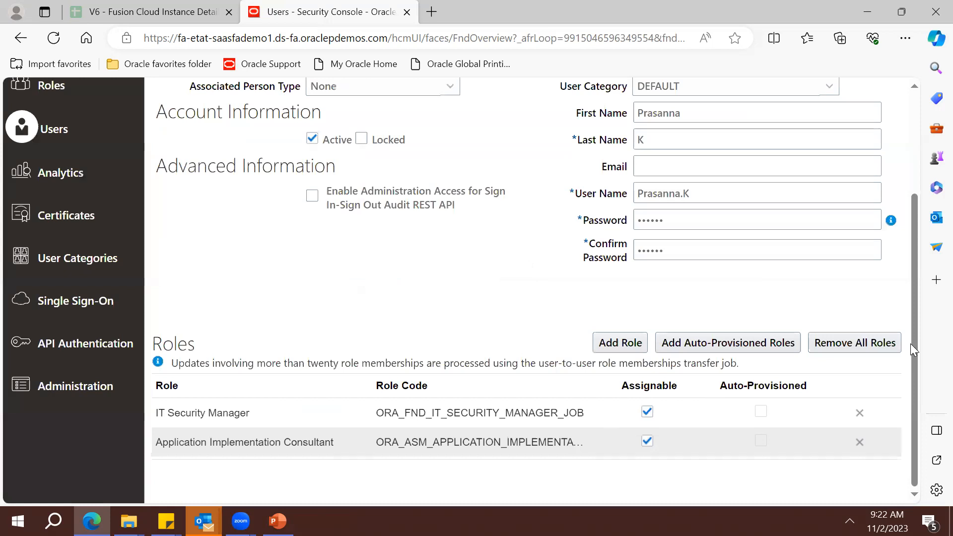
pyautogui.moveTo(911, 345); pyautogui.dragTo(882, 269)
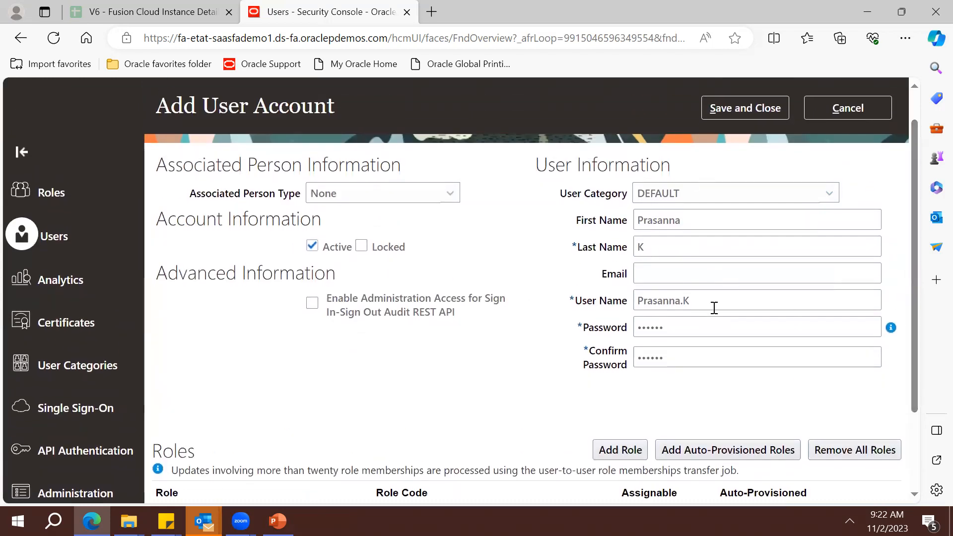
pyautogui.doubleClick(714, 304)
pyautogui.hotkey('ctrl', 'c')
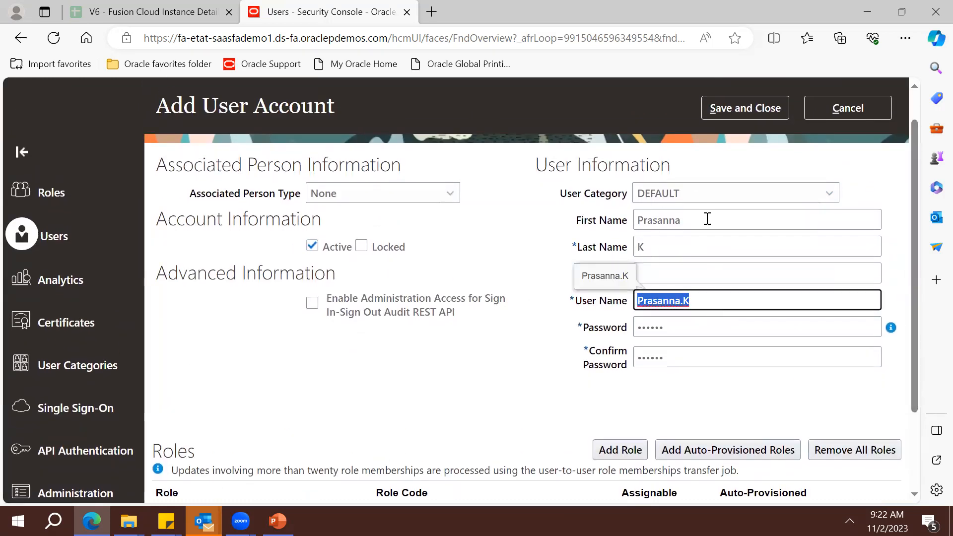
pyautogui.click(735, 117)
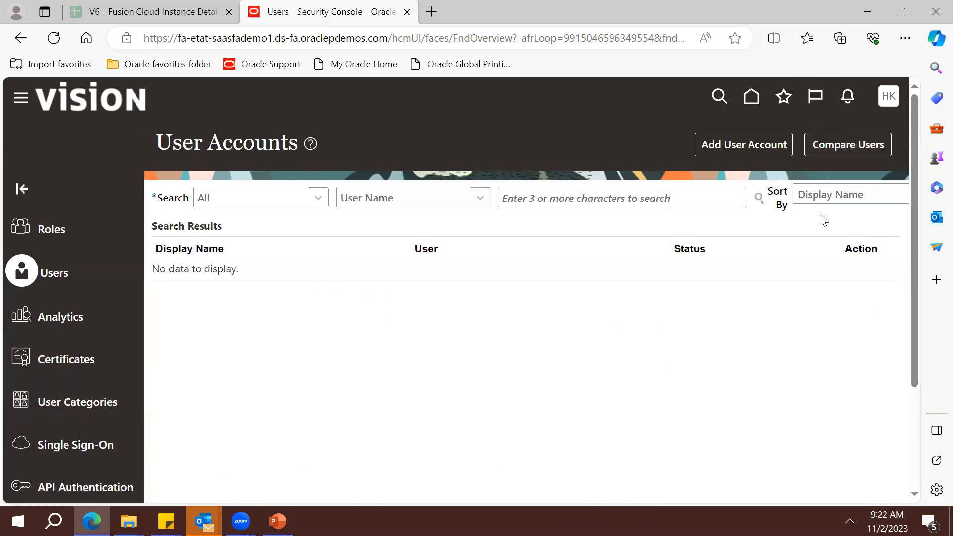
# Sign out of the current session from the settings and actions panel, confirming the sign-out
pyautogui.click(890, 103)
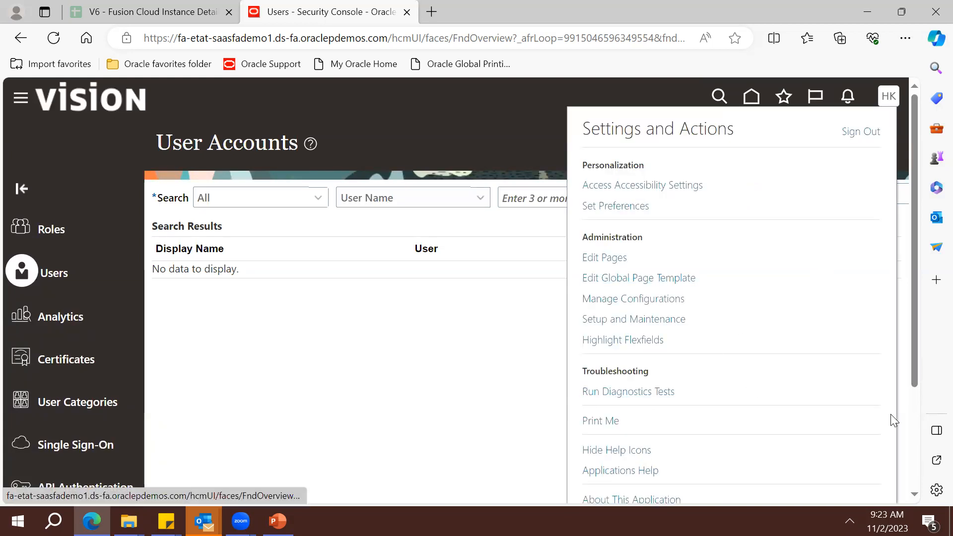
pyautogui.scroll(-3, 917, 425)
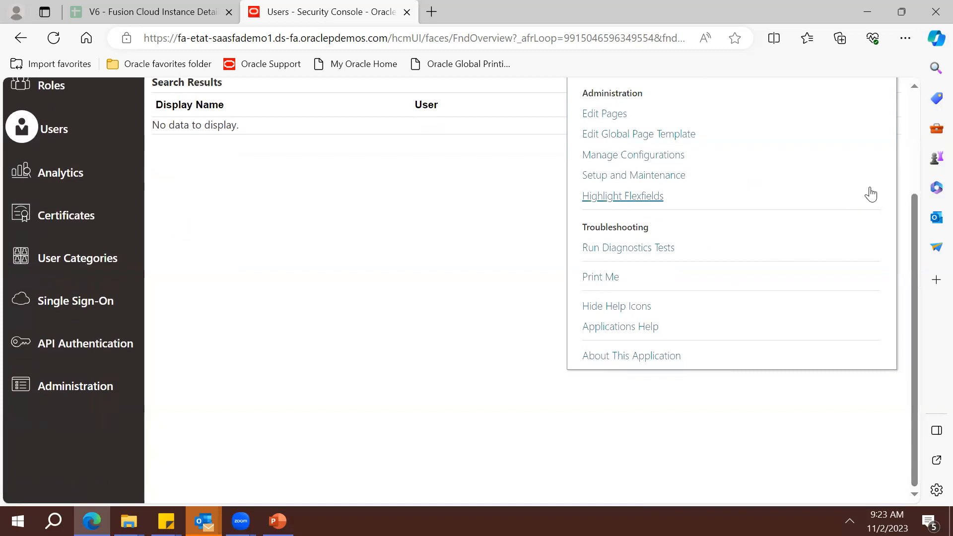
pyautogui.scroll(3, 912, 176)
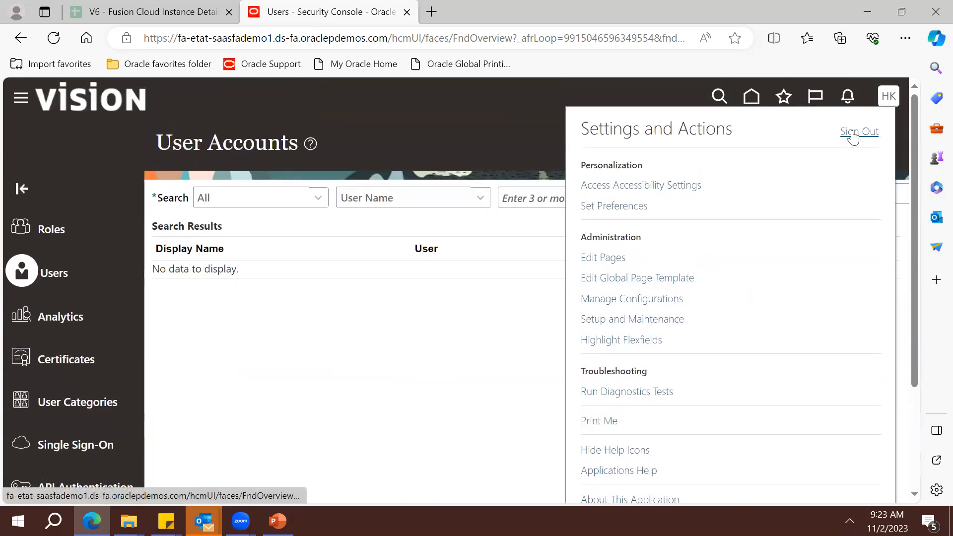
pyautogui.click(853, 135)
pyautogui.click(429, 391)
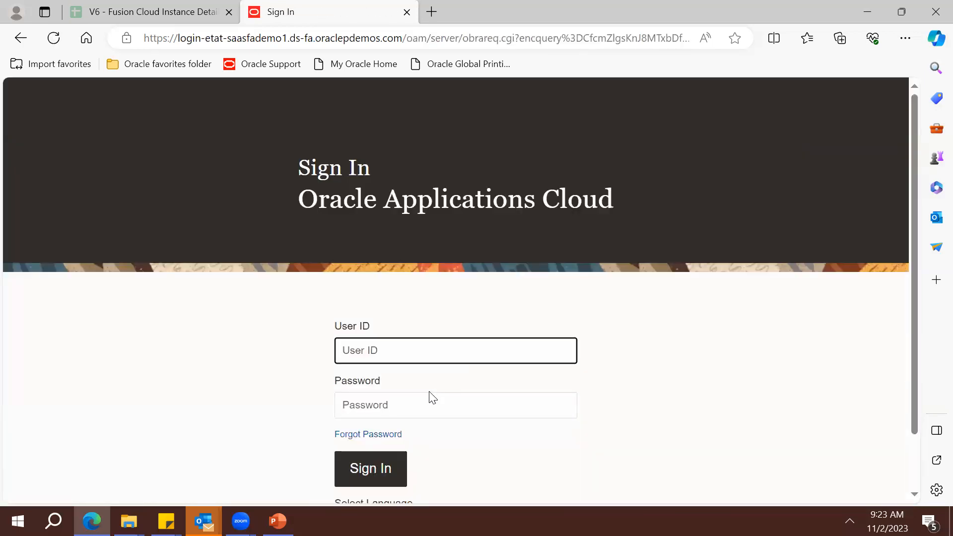
# Paste the new user's user ID and enter the password on the sign-in page
pyautogui.hotkey('ctrl', 'v')
pyautogui.press('Tab')
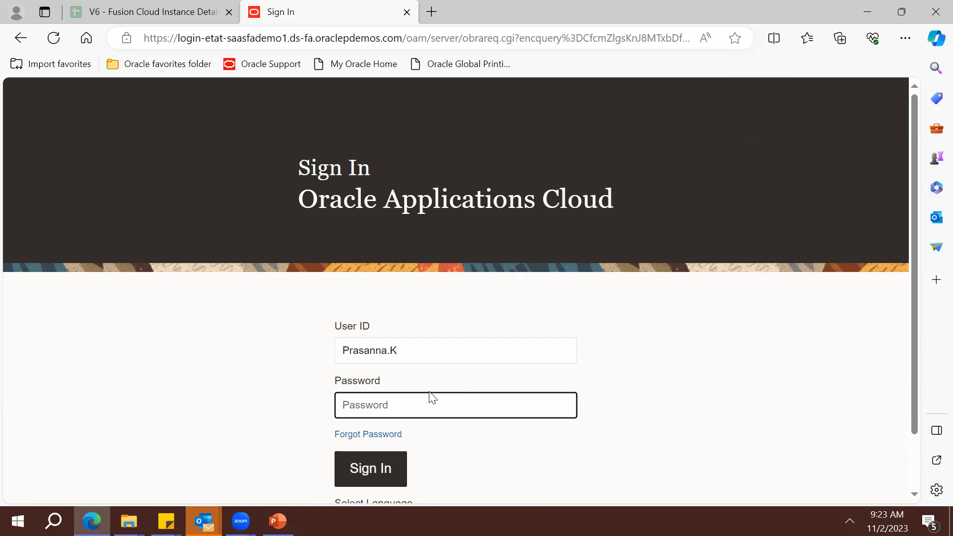
pyautogui.write('••••••••')
# Sign in as the new user and check the Tools group in the Navigator
pyautogui.click(365, 469)
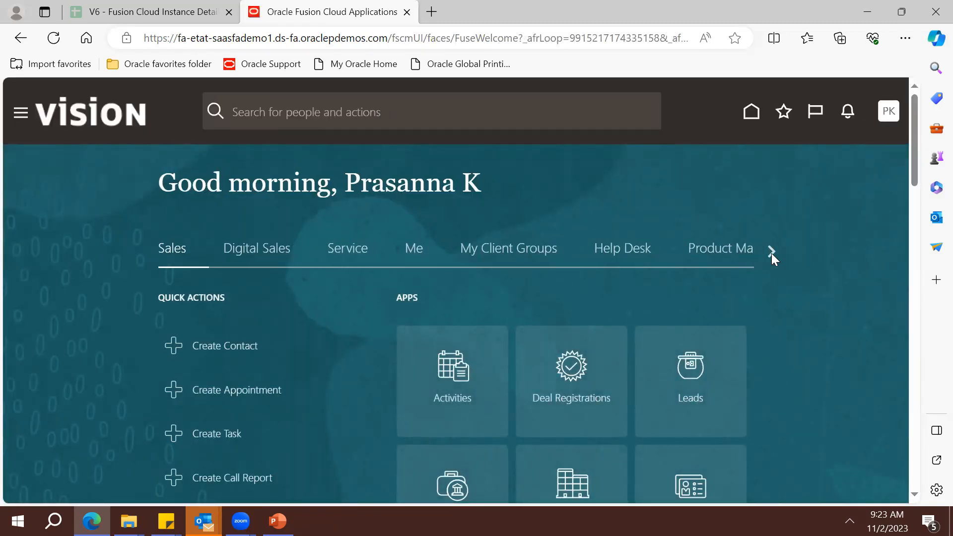
pyautogui.click(886, 125)
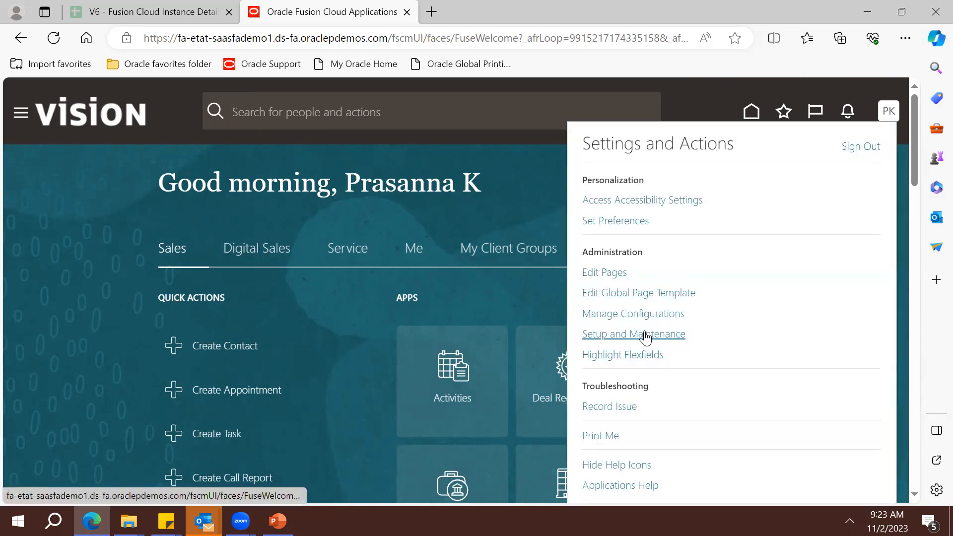
pyautogui.click(20, 115)
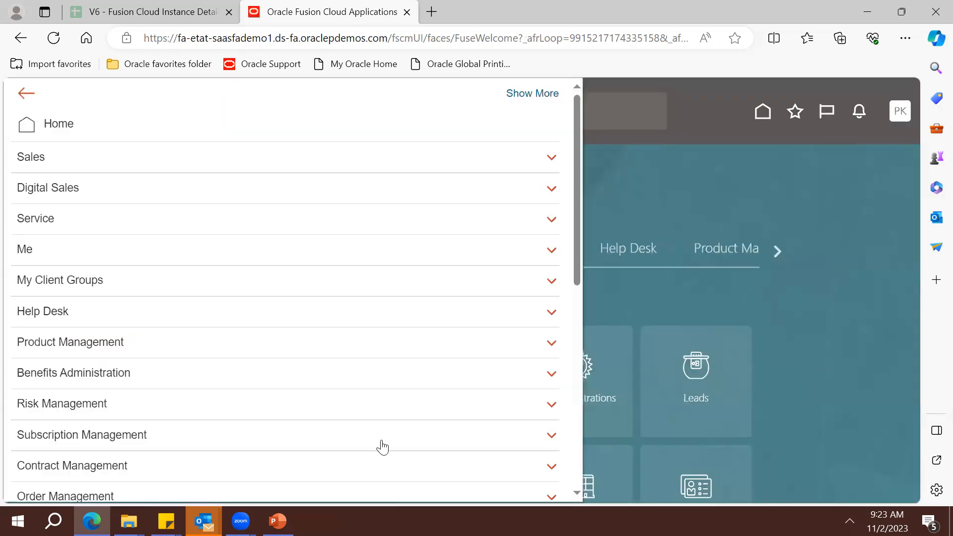
pyautogui.click(577, 469)
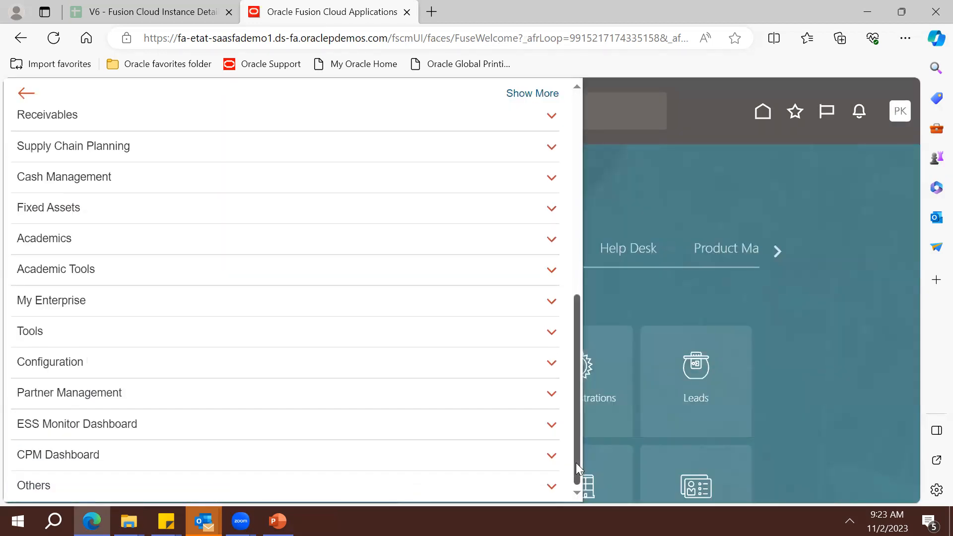
pyautogui.click(426, 340)
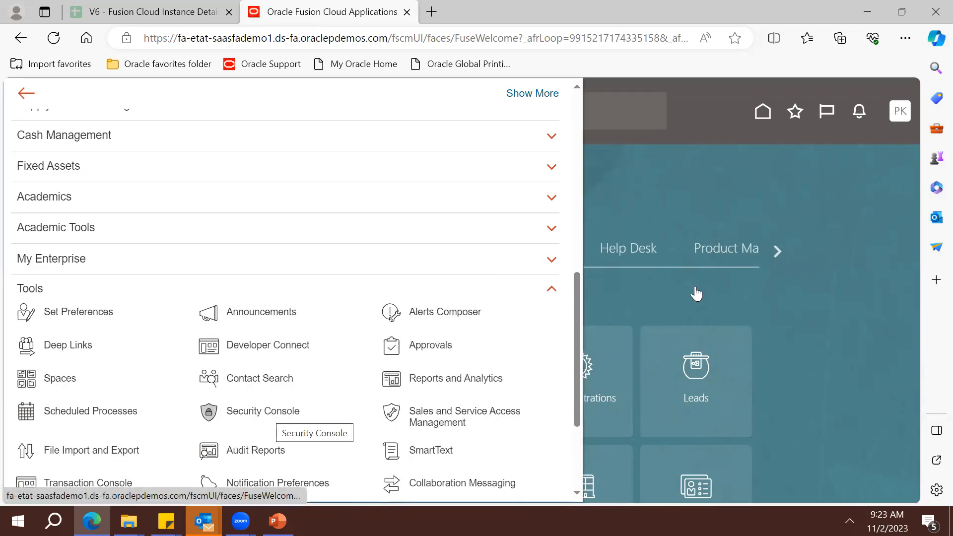
pyautogui.click(904, 112)
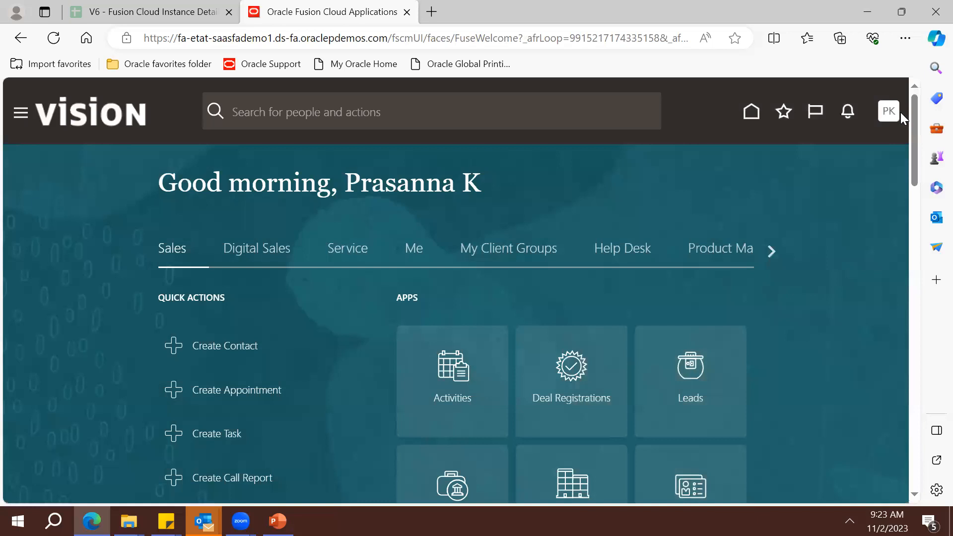
# Sign out of the new user's session and confirm
pyautogui.click(893, 113)
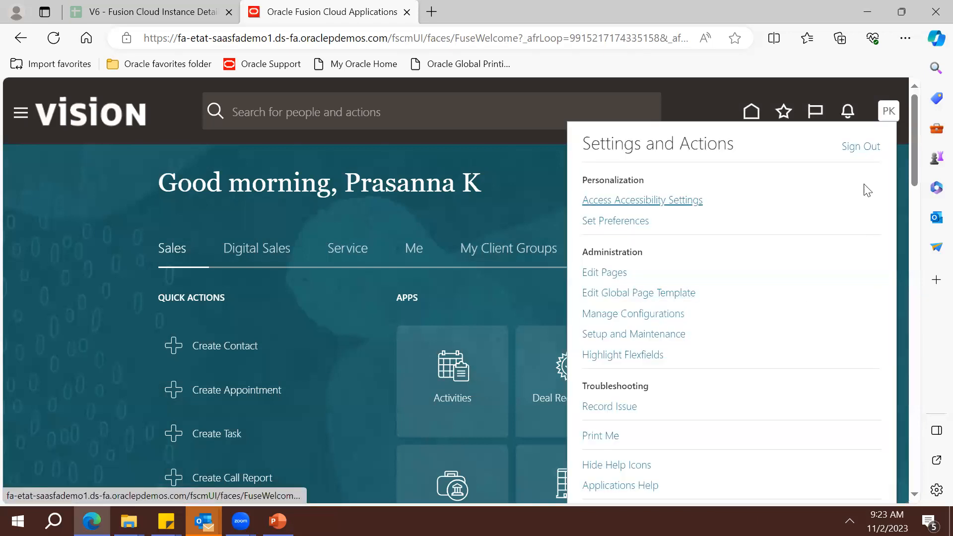
pyautogui.click(860, 147)
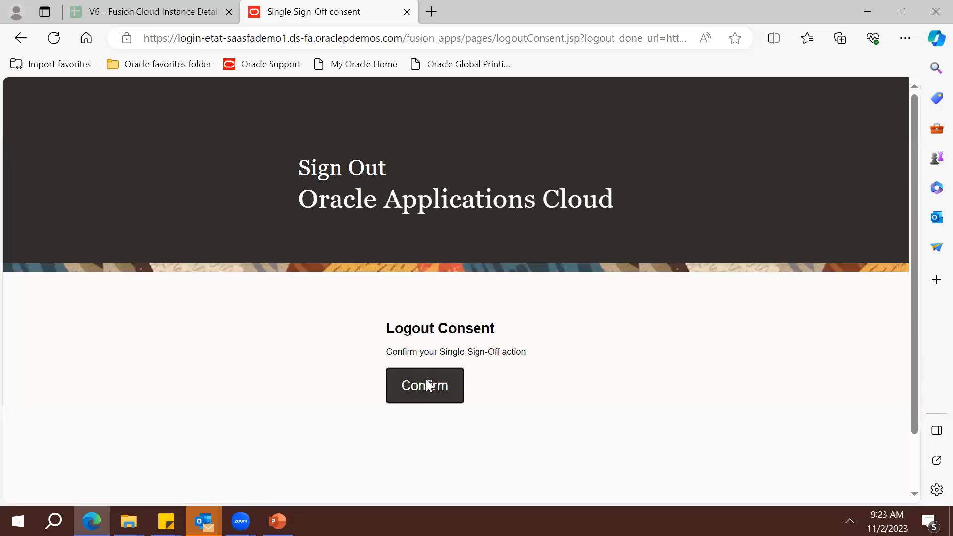
pyautogui.click(426, 385)
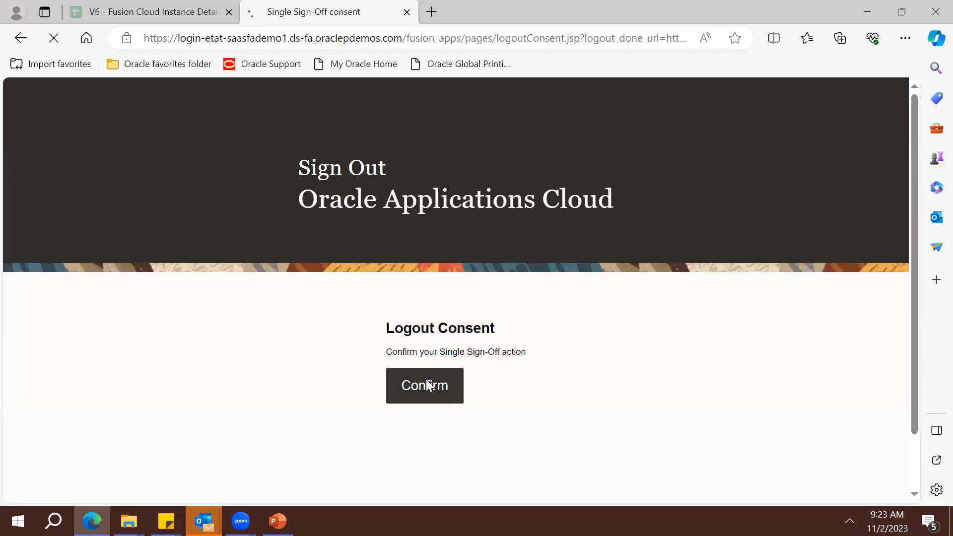
# Copy the instance password from cell A8 of the spreadsheet and go back to Oracle Sign In
pyautogui.click(172, 15)
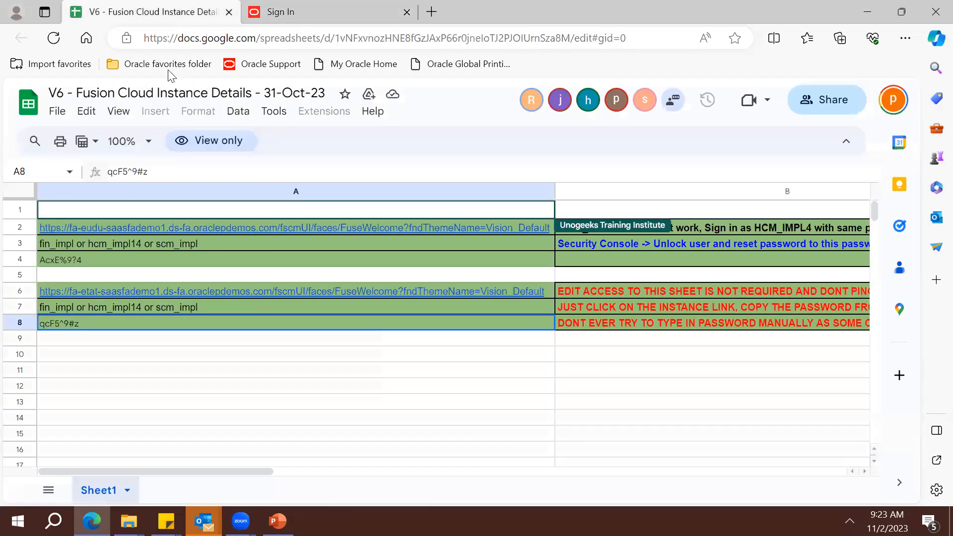
pyautogui.tripleClick(180, 165)
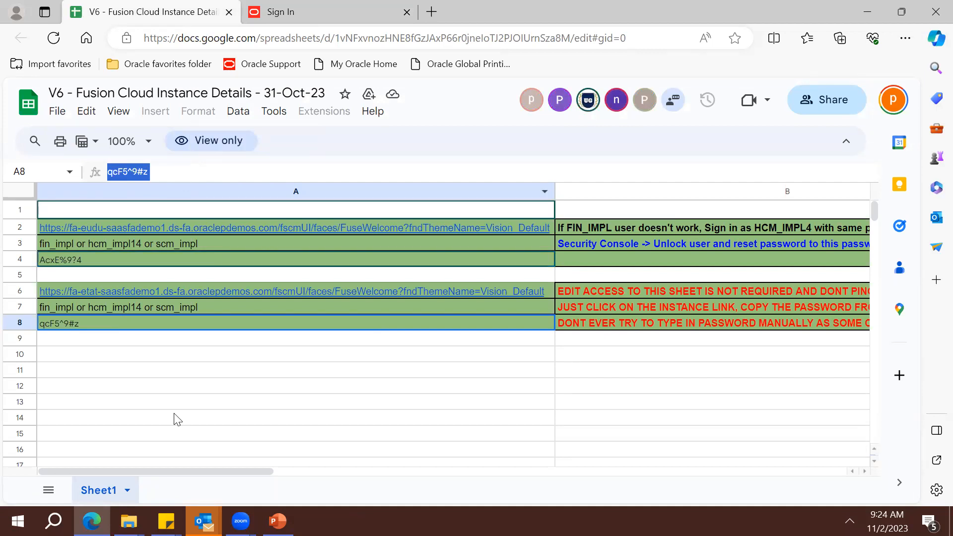
pyautogui.click(323, 9)
# Sign in with the fin_impl user ID and the account password
pyautogui.write('fin_impl')
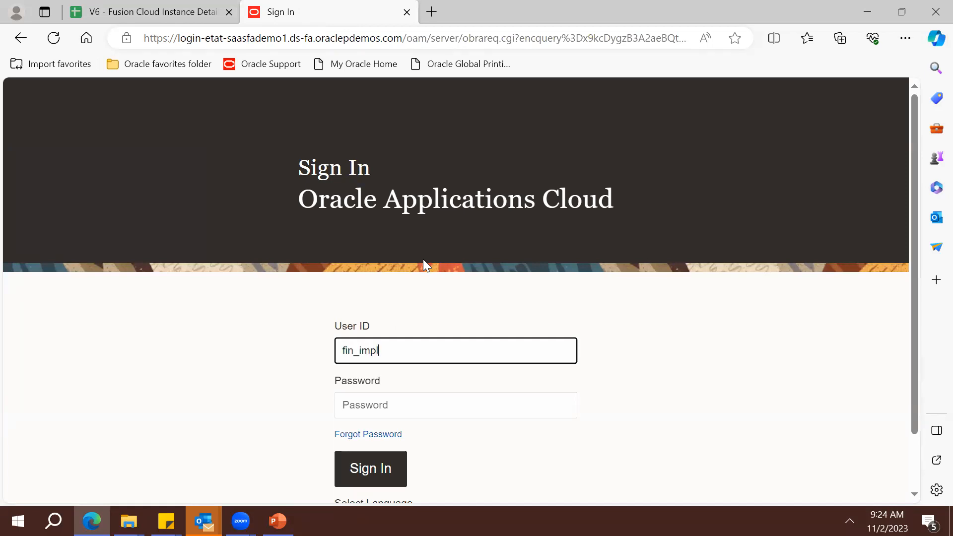
pyautogui.press('Tab')
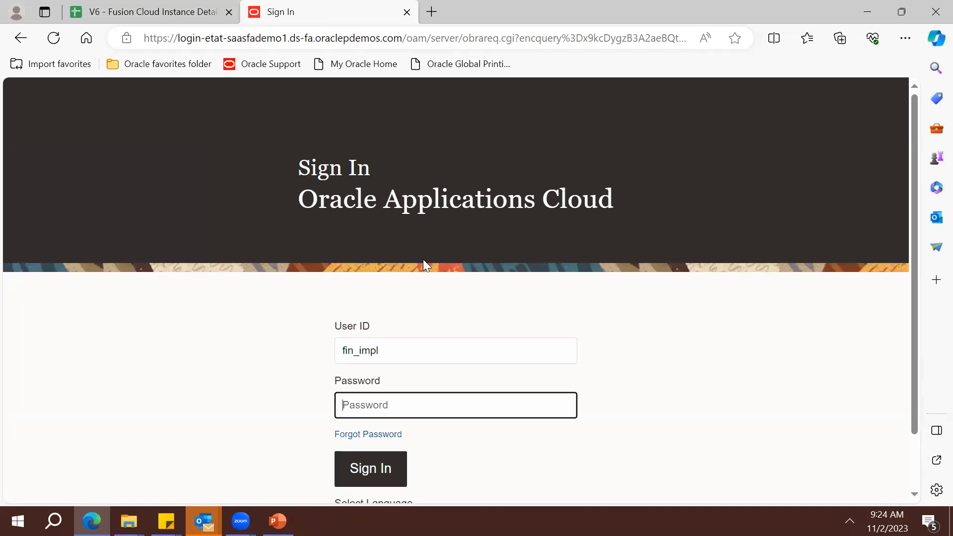
pyautogui.write('********')
pyautogui.press('Return')
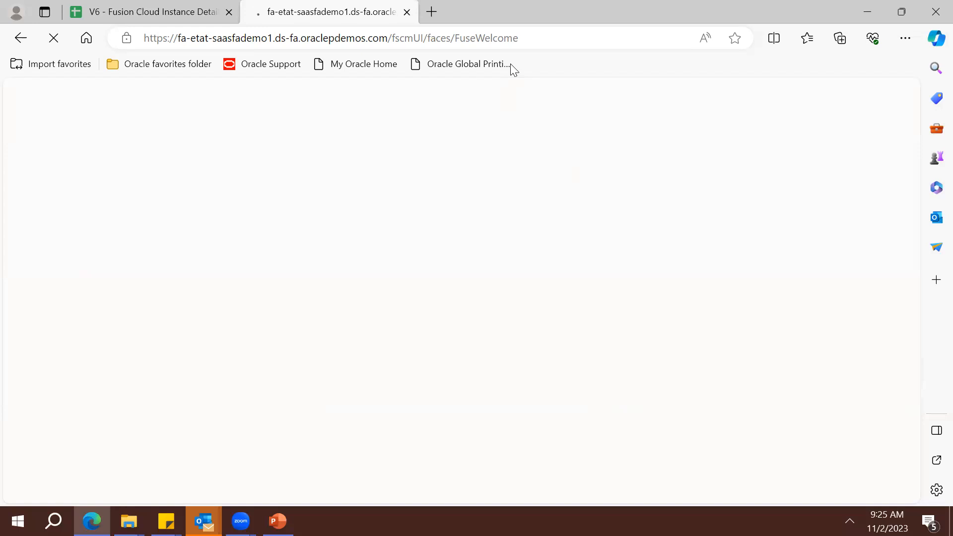
# Reload the home page and open the Security Console from the Navigator's Tools group
pyautogui.click(540, 37)
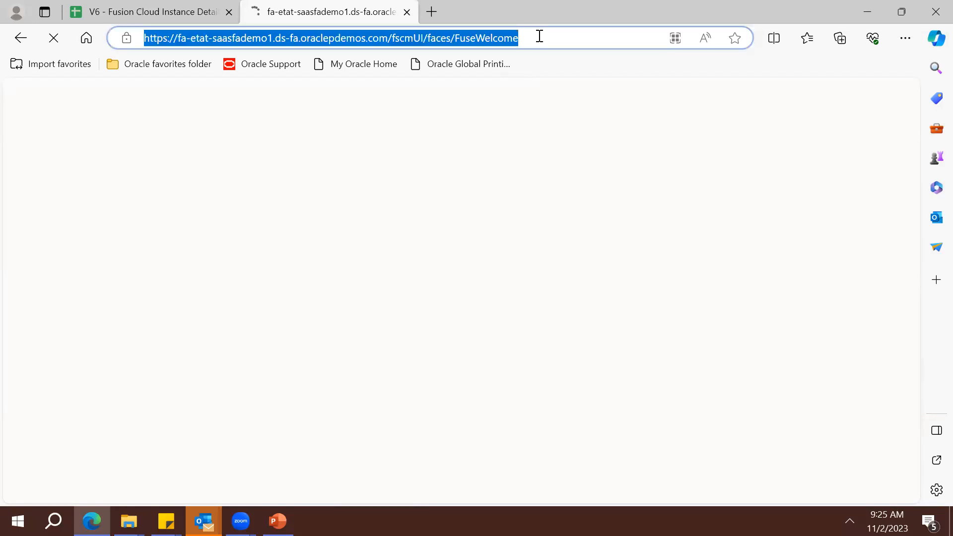
pyautogui.press('Return')
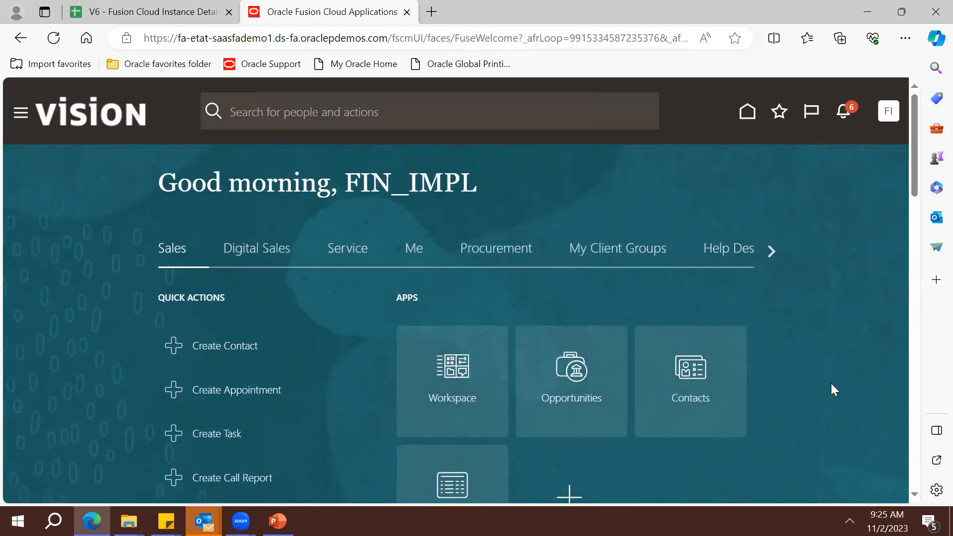
pyautogui.scroll(-15, 575, 443)
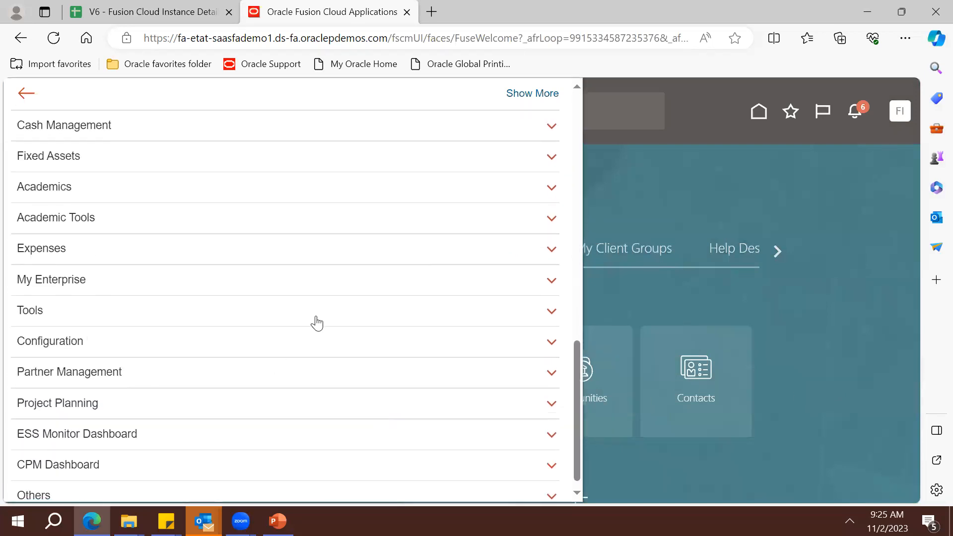
pyautogui.click(317, 322)
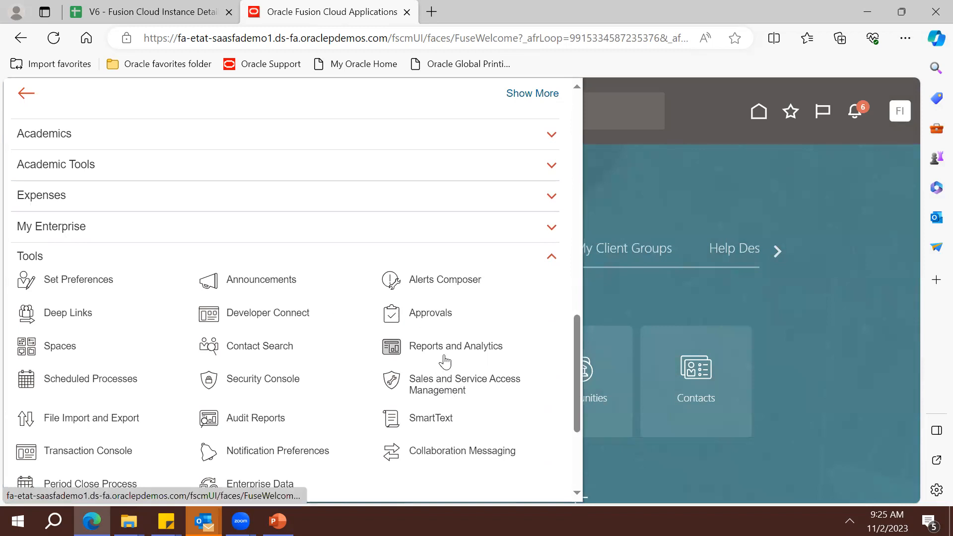
pyautogui.click(281, 382)
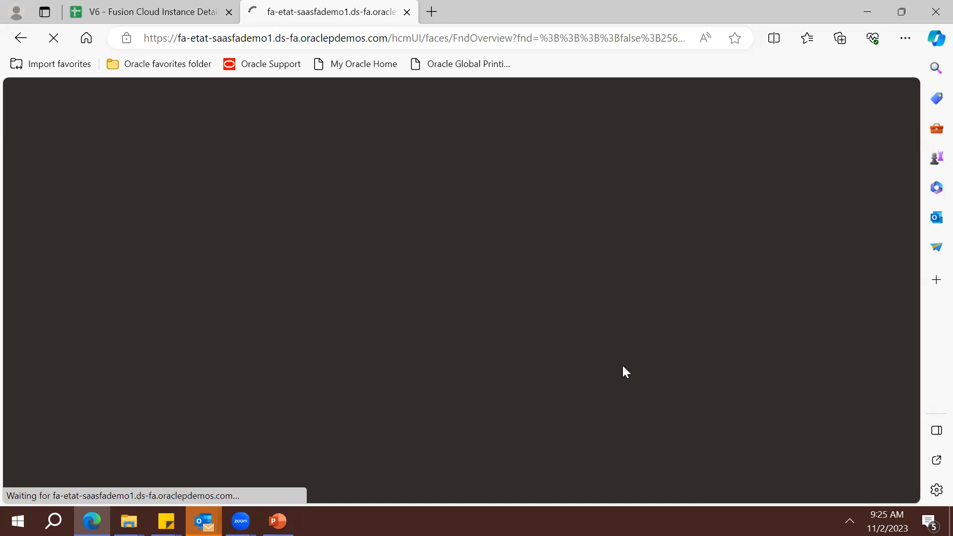
# Dismiss the security data warning and start creating a new role
pyautogui.click(540, 41)
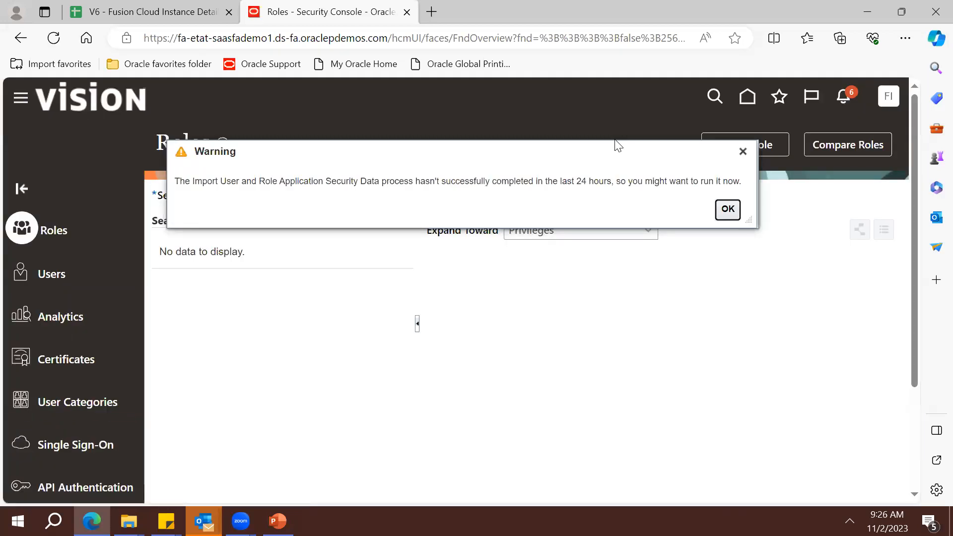
pyautogui.click(728, 210)
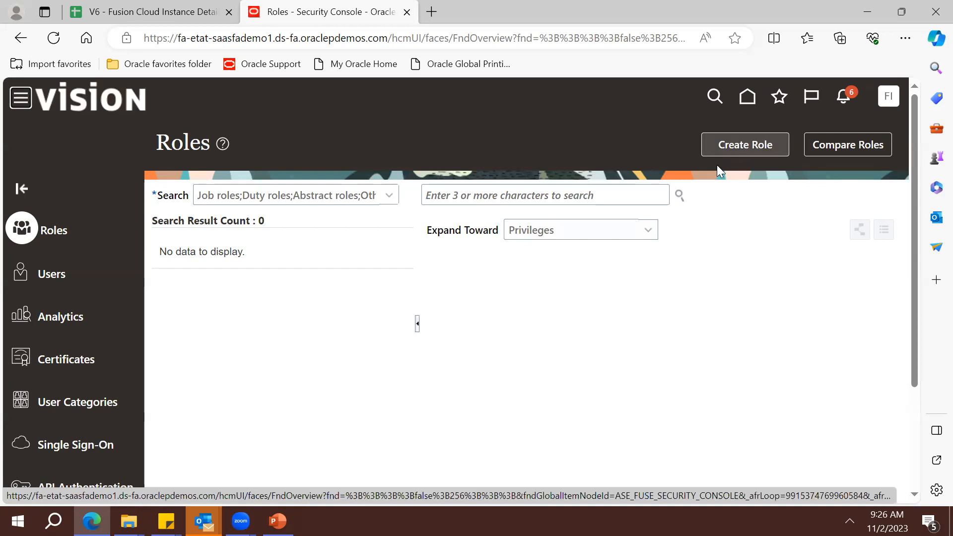
pyautogui.click(725, 148)
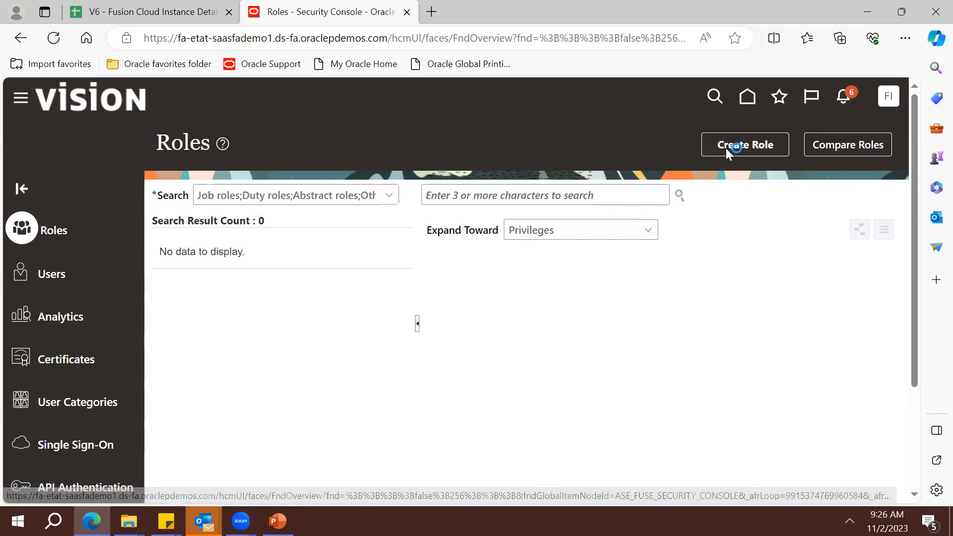
# Enter xx_res_role as the role name so the role code fills in
pyautogui.click(457, 255)
pyautogui.write('xx')
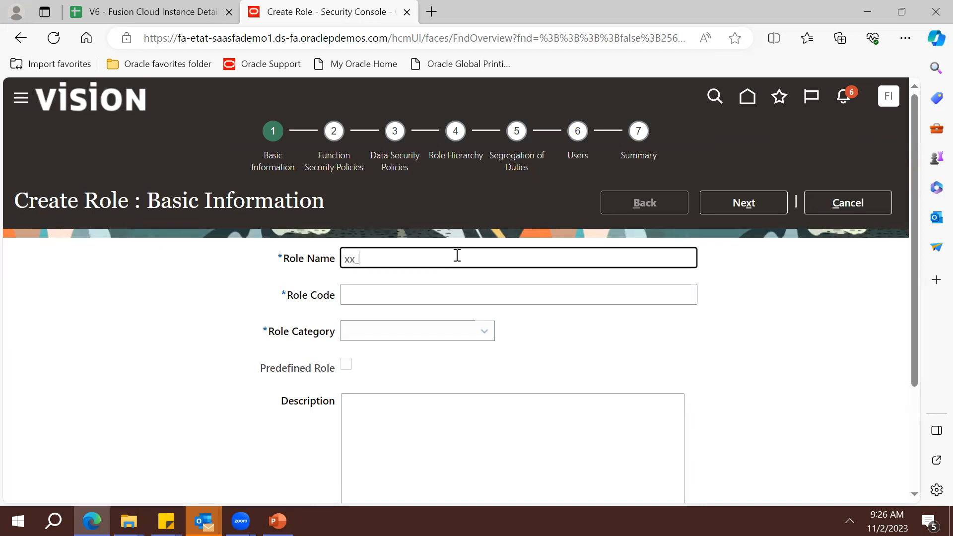
pyautogui.write('_res')
pyautogui.write('_col')
pyautogui.write('ole')
pyautogui.hotkey('ctrl', 'a')
pyautogui.hotkey('ctrl', 'c')
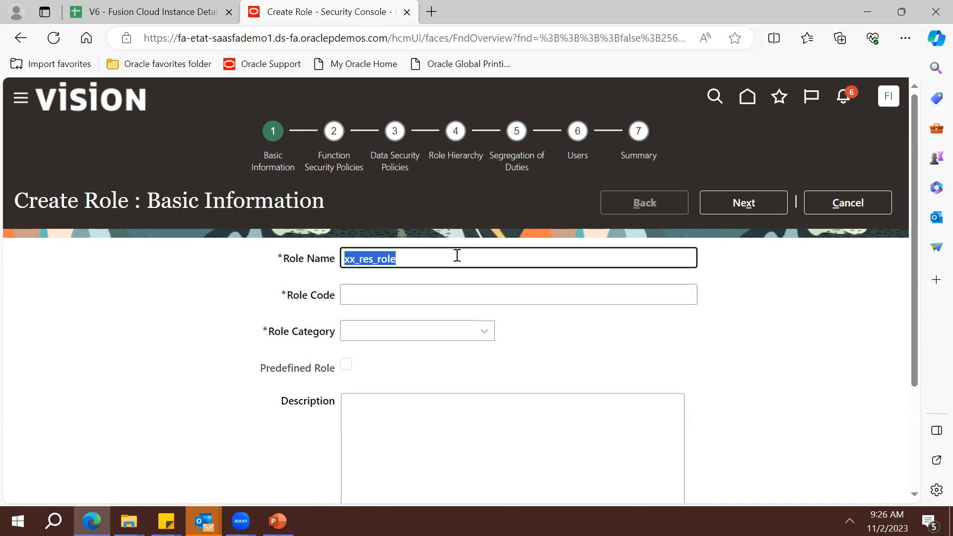
pyautogui.press('Tab')
pyautogui.hotkey('ctrl', 'v')
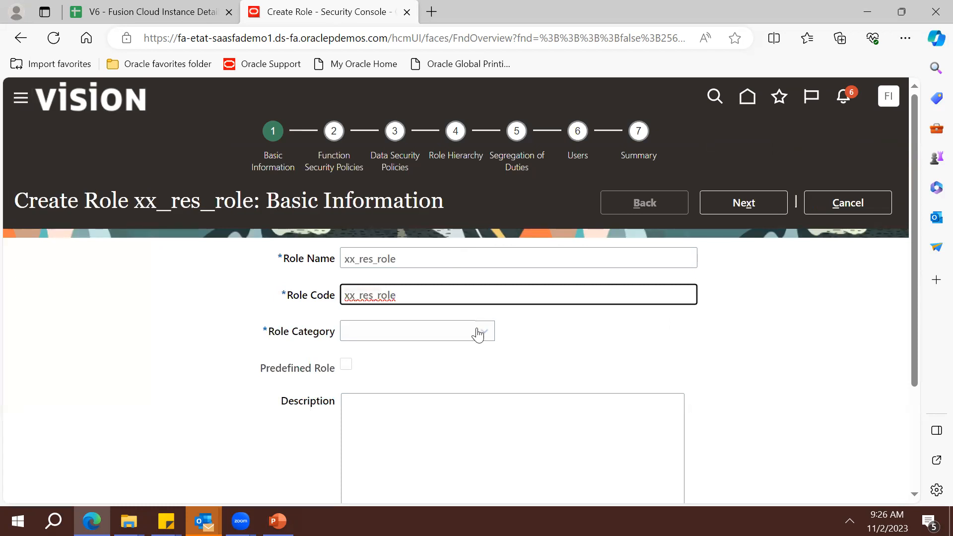
# Choose ATF - Abstract Roles as the role category and continue
pyautogui.click(477, 334)
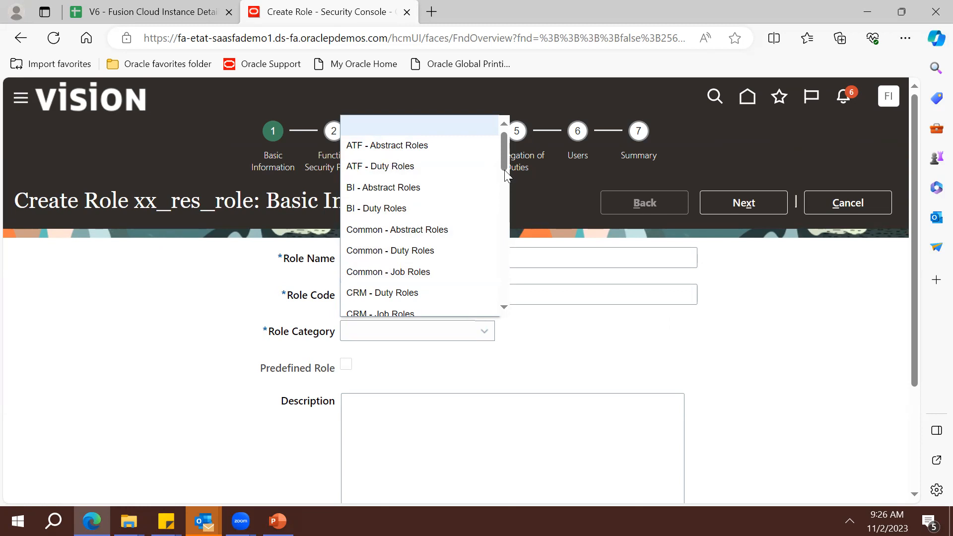
pyautogui.moveTo(507, 155)
pyautogui.mouseDown()
pyautogui.moveTo(507, 177)
pyautogui.moveTo(506, 158)
pyautogui.mouseUp()
pyautogui.scroll(-1, 427, 149)
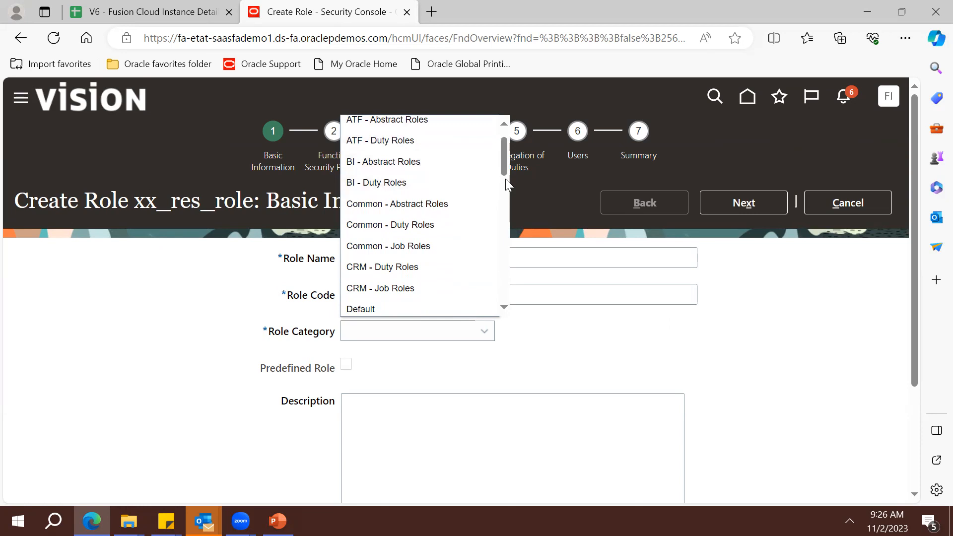
pyautogui.moveTo(506, 174); pyautogui.dragTo(504, 268)
pyautogui.click(503, 308)
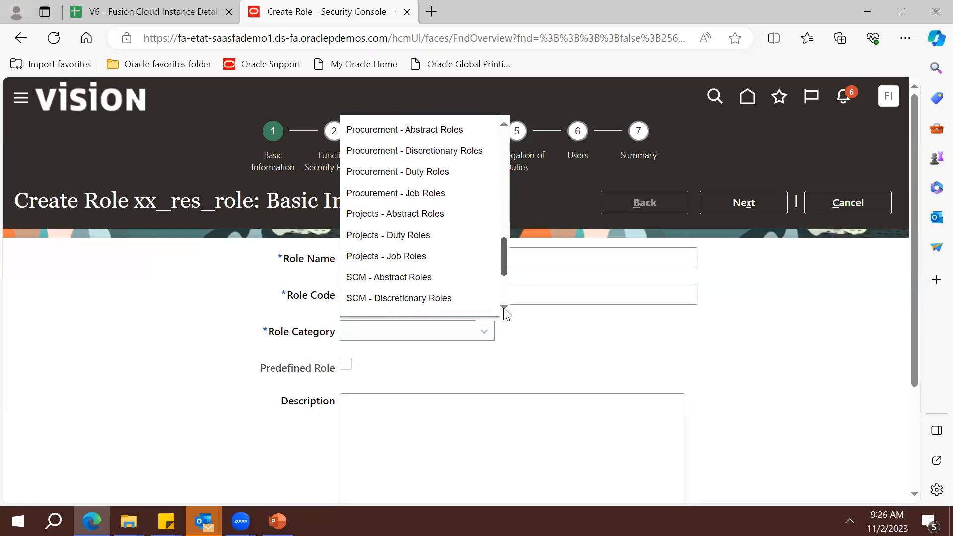
pyautogui.moveTo(504, 297); pyautogui.dragTo(457, 142)
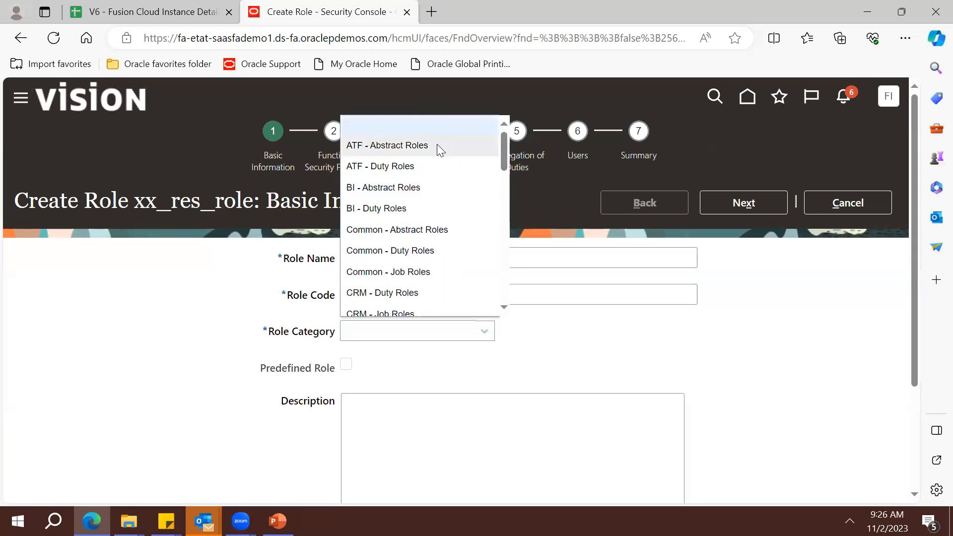
pyautogui.click(434, 145)
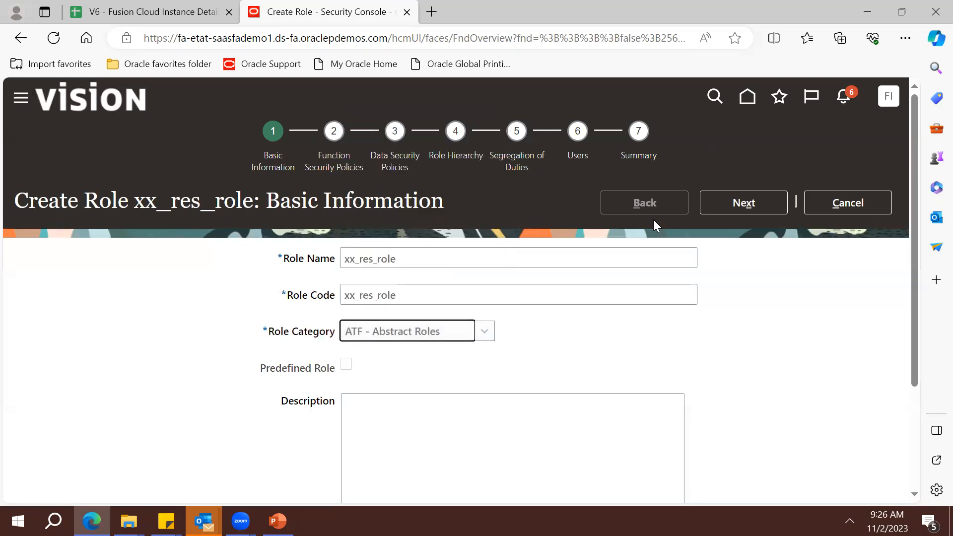
pyautogui.click(722, 203)
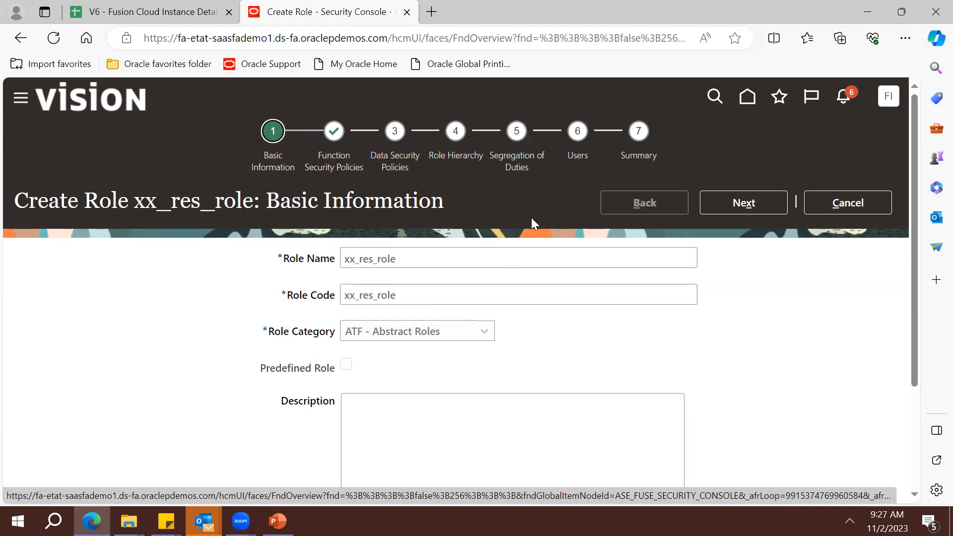
# Search function security policies for 'Project' and add the Project Accountant job role's privileges
pyautogui.click(727, 206)
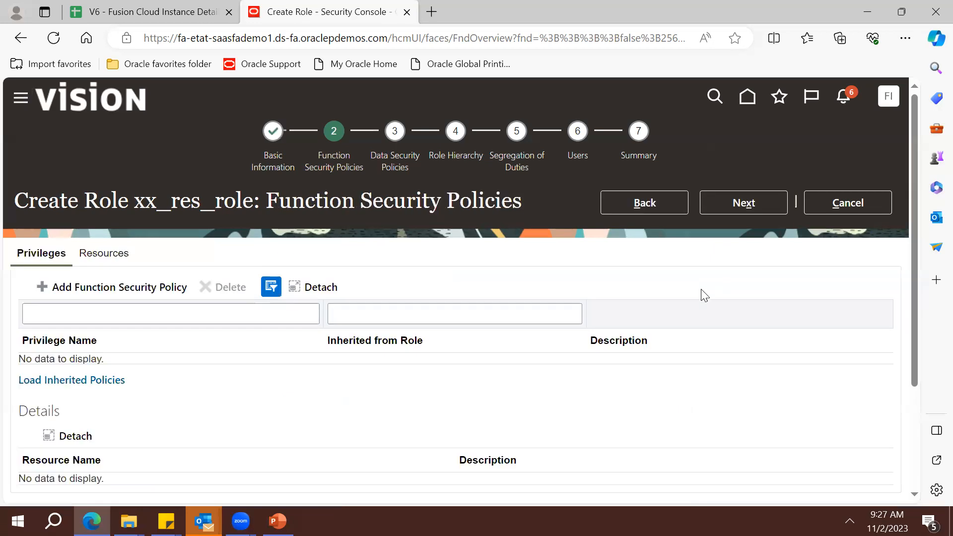
pyautogui.click(67, 291)
pyautogui.click(487, 162)
pyautogui.write('Project')
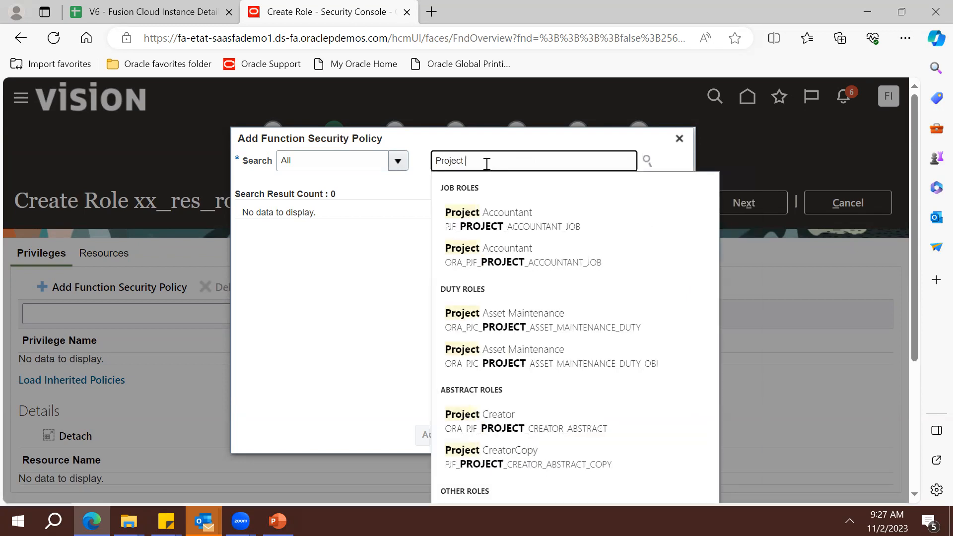
pyautogui.scroll(-3, 487, 164)
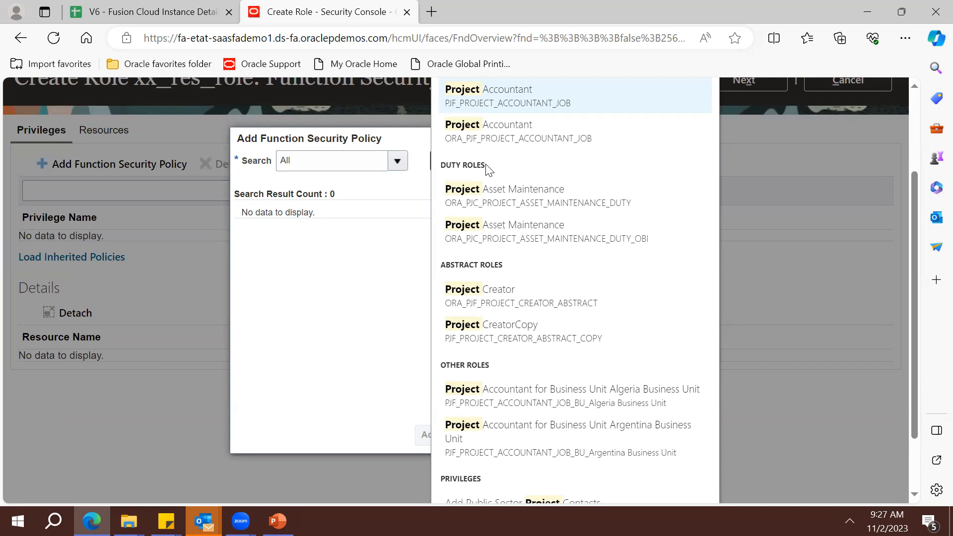
pyautogui.press('Return')
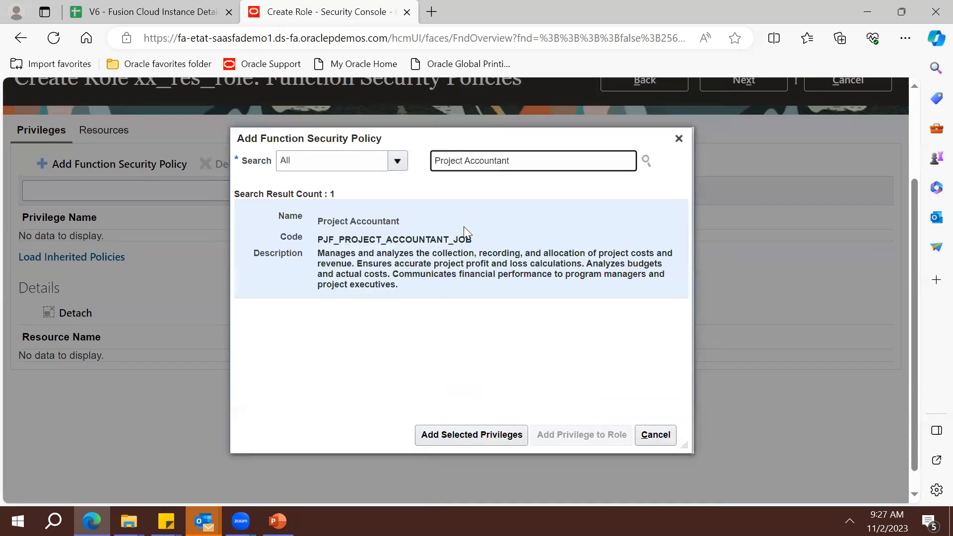
pyautogui.click(436, 265)
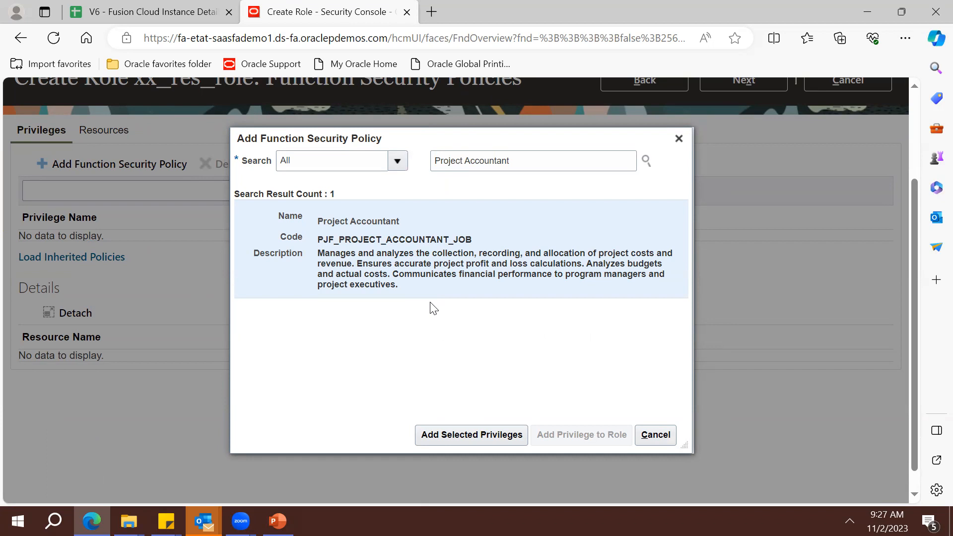
pyautogui.click(477, 439)
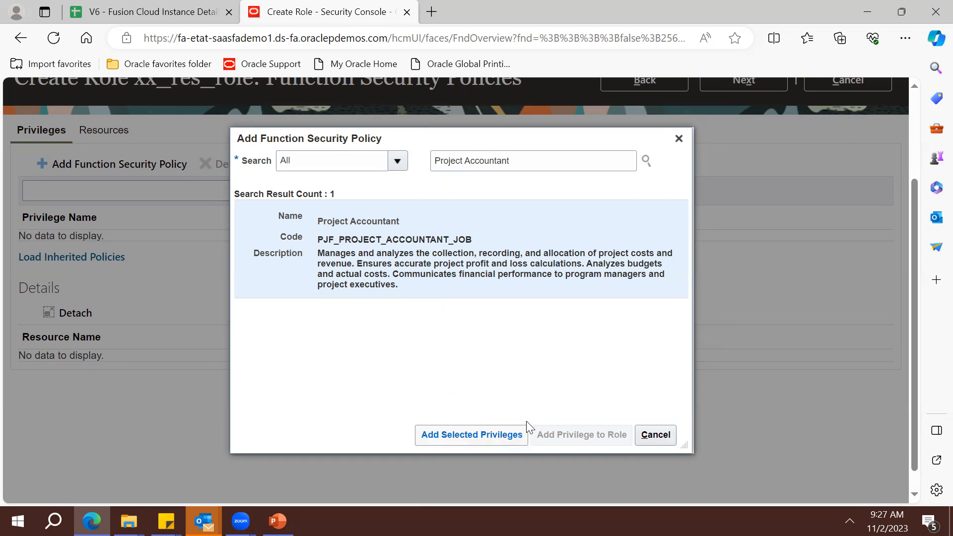
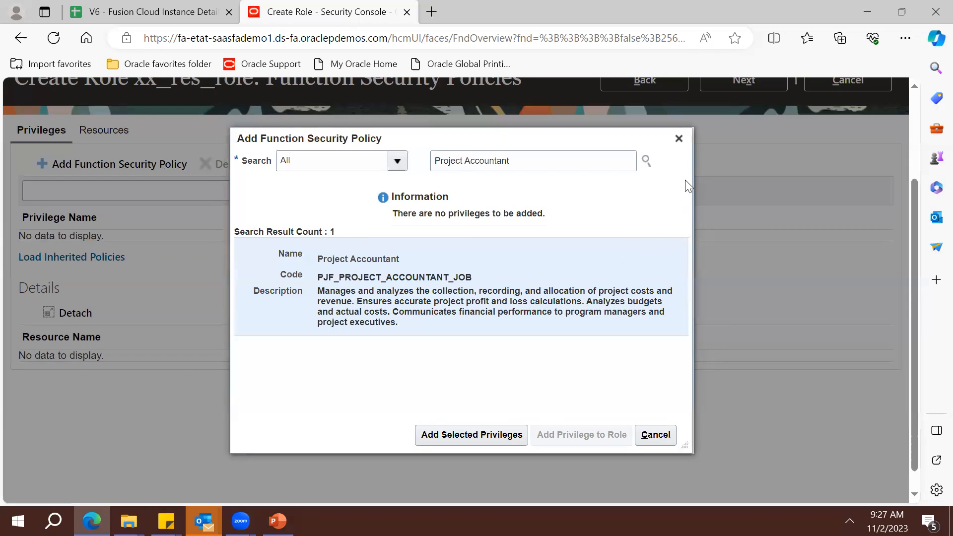
# Close the policy search and load the role's inherited policies, which turn up none
pyautogui.click(490, 432)
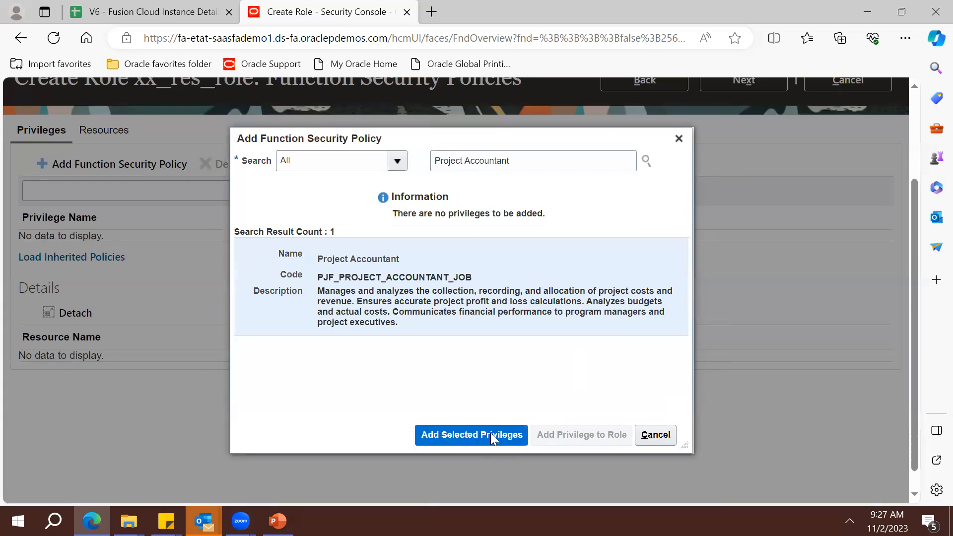
pyautogui.click(678, 142)
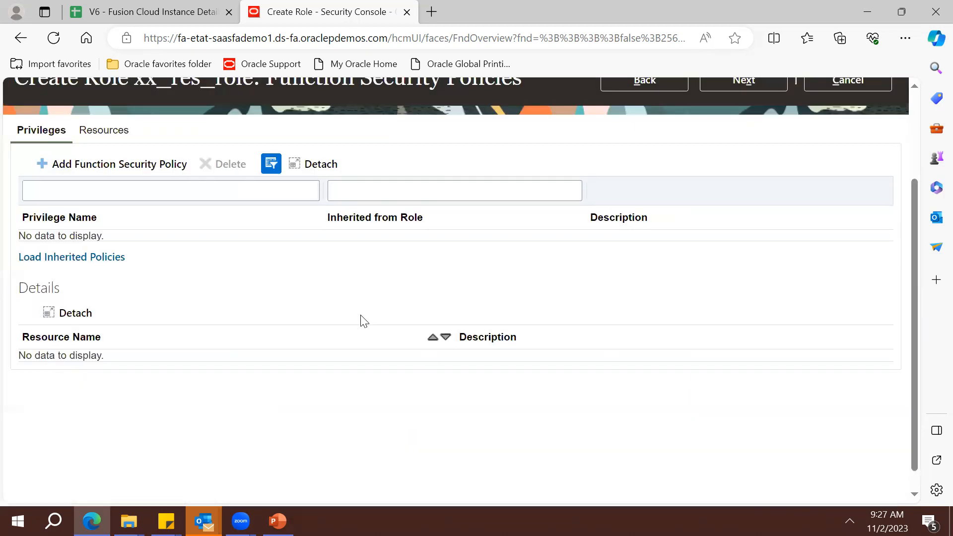
pyautogui.click(94, 258)
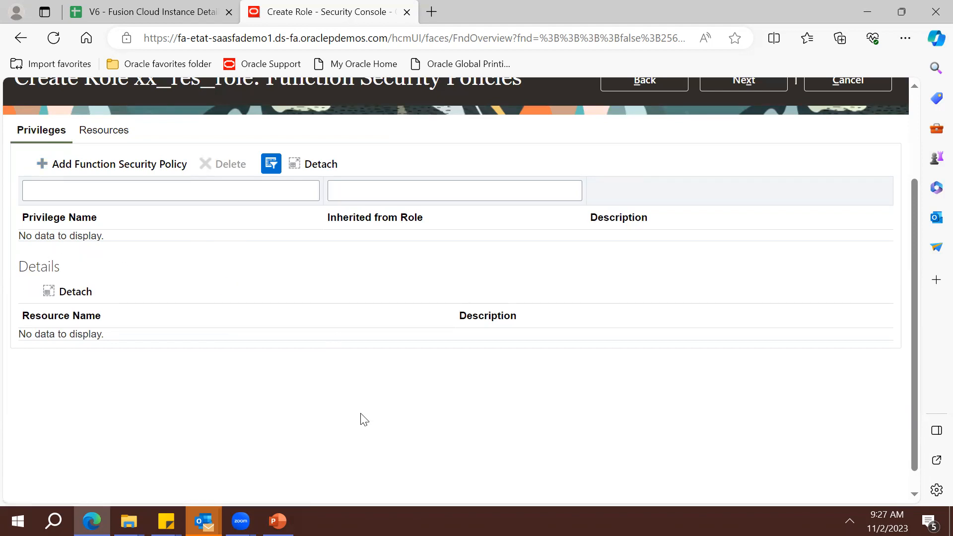
# Clear the privilege name filter and start a new function security policy search
pyautogui.click(175, 187)
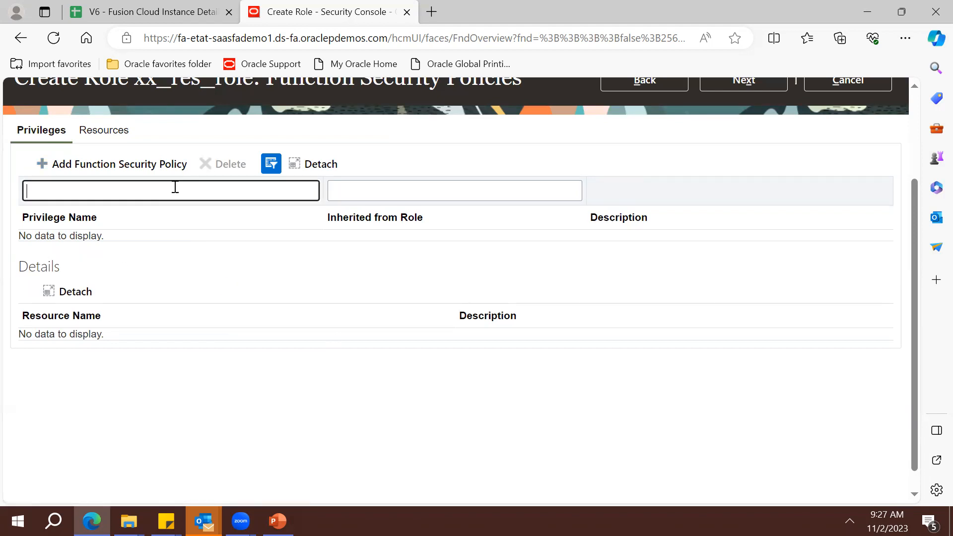
pyautogui.write('A')
pyautogui.press('BackSpace')
pyautogui.write('A')
pyautogui.press('BackSpace')
pyautogui.click(95, 164)
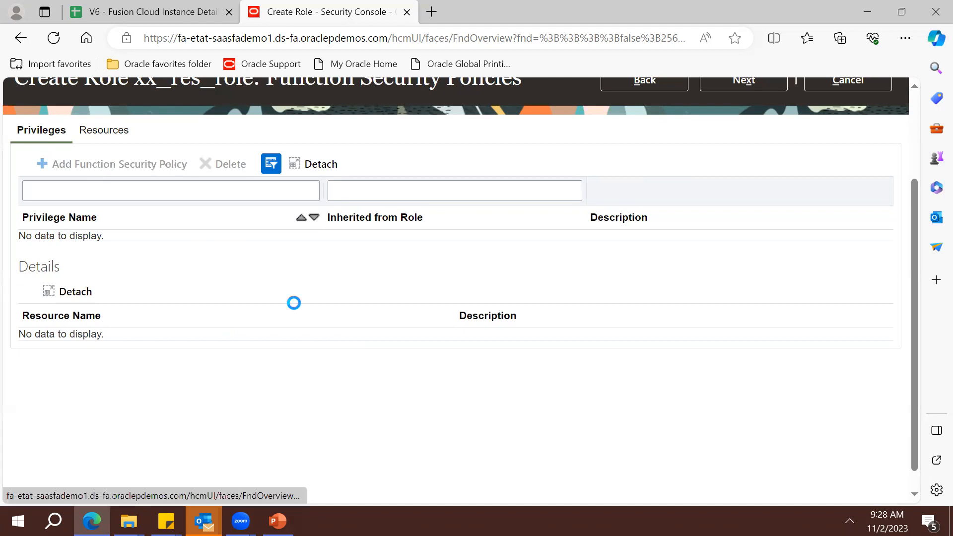
# Search for the Project Accountant job role and try adding its privileges
pyautogui.click(453, 162)
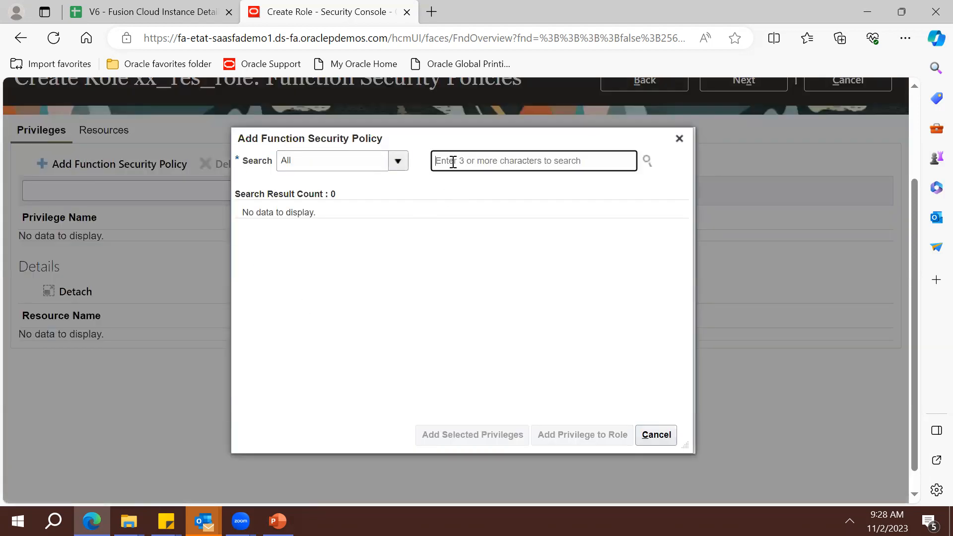
pyautogui.write('Project')
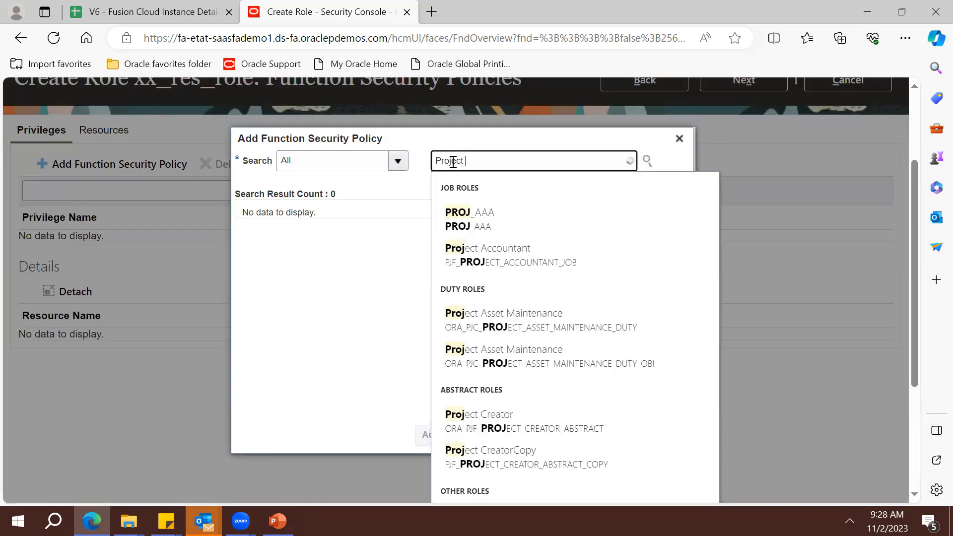
pyautogui.press('Down')
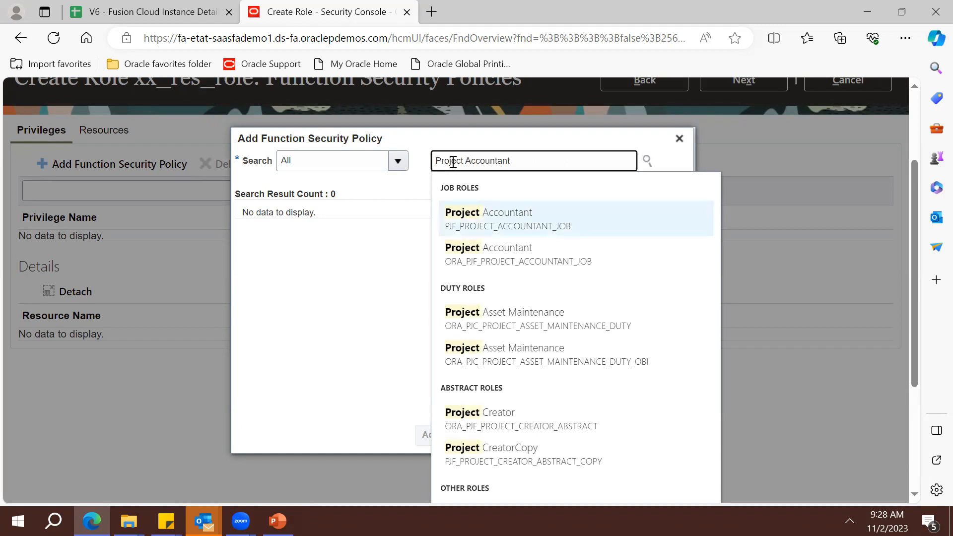
pyautogui.press('Return')
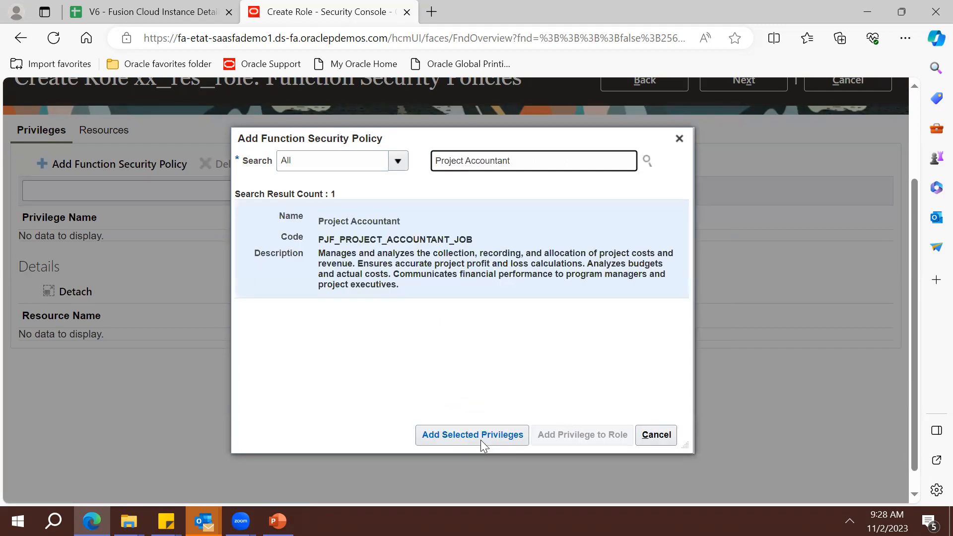
pyautogui.doubleClick(438, 265)
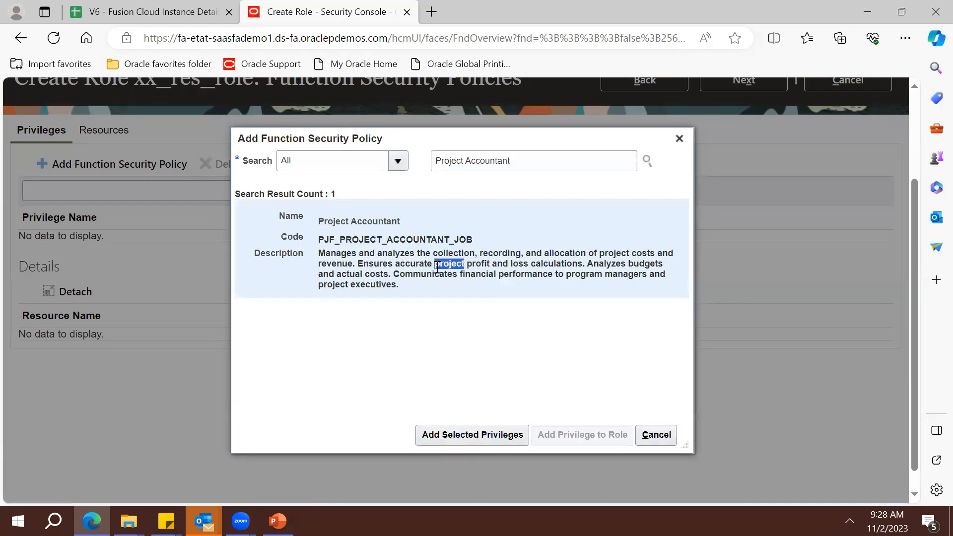
pyautogui.click(479, 437)
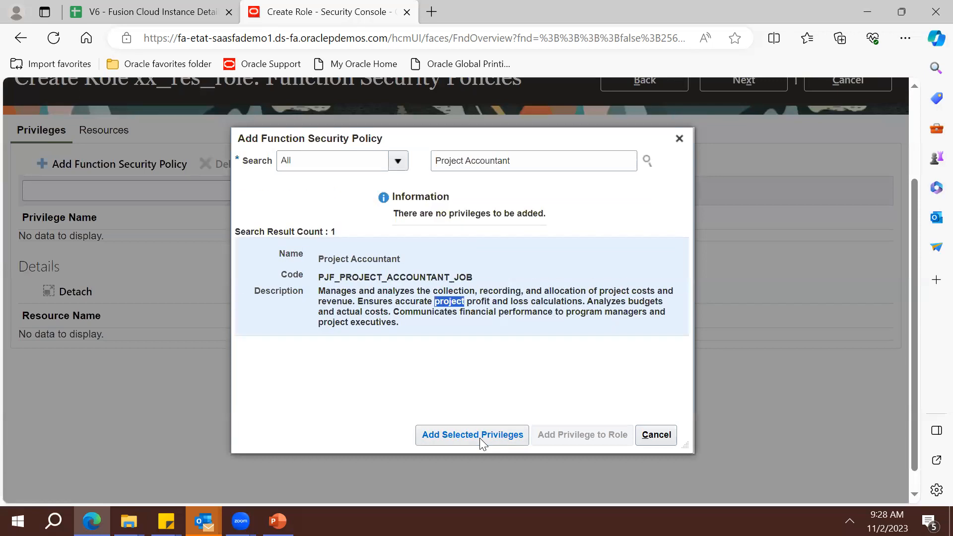
pyautogui.click(472, 439)
pyautogui.click(545, 160)
pyautogui.press('BackSpace')
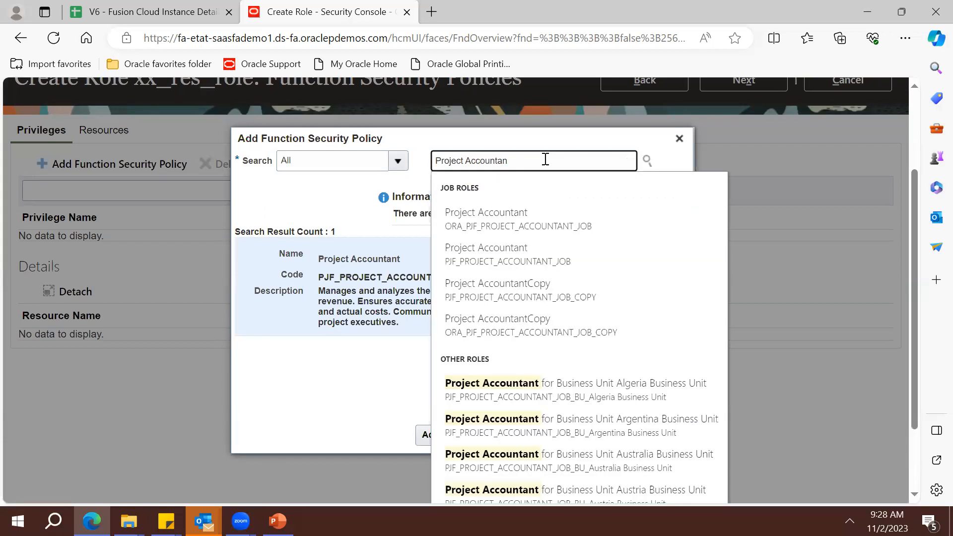
pyautogui.write('t')
pyautogui.press('Down')
pyautogui.press('Down')
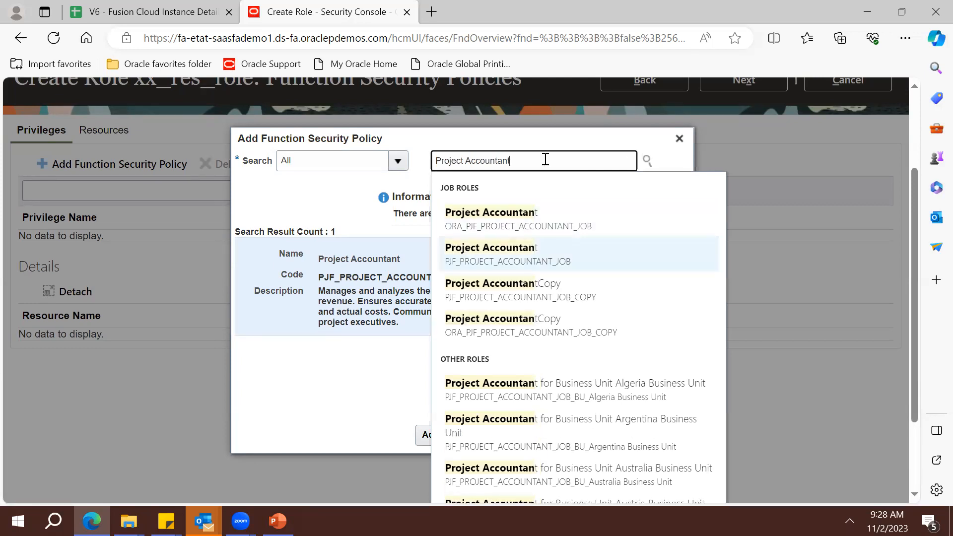
pyautogui.press('Return')
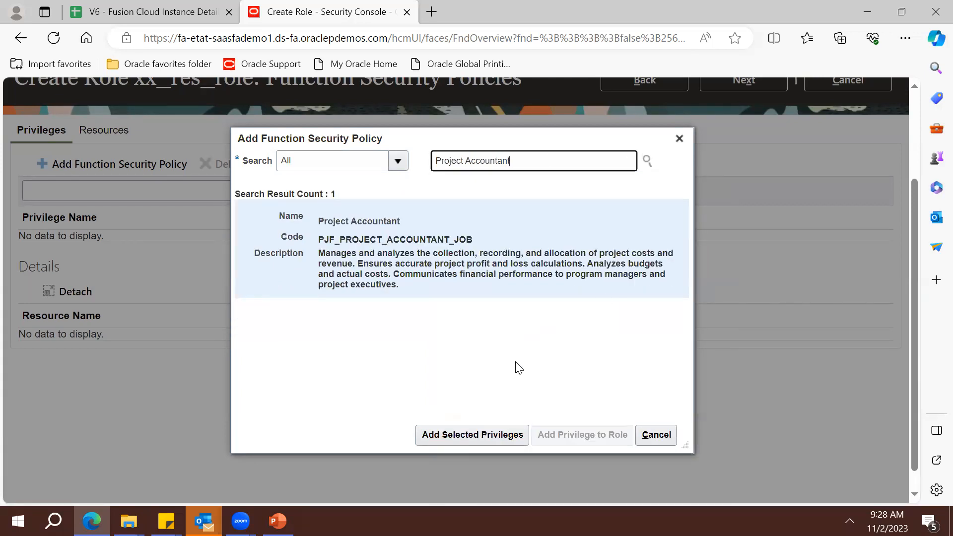
pyautogui.click(490, 432)
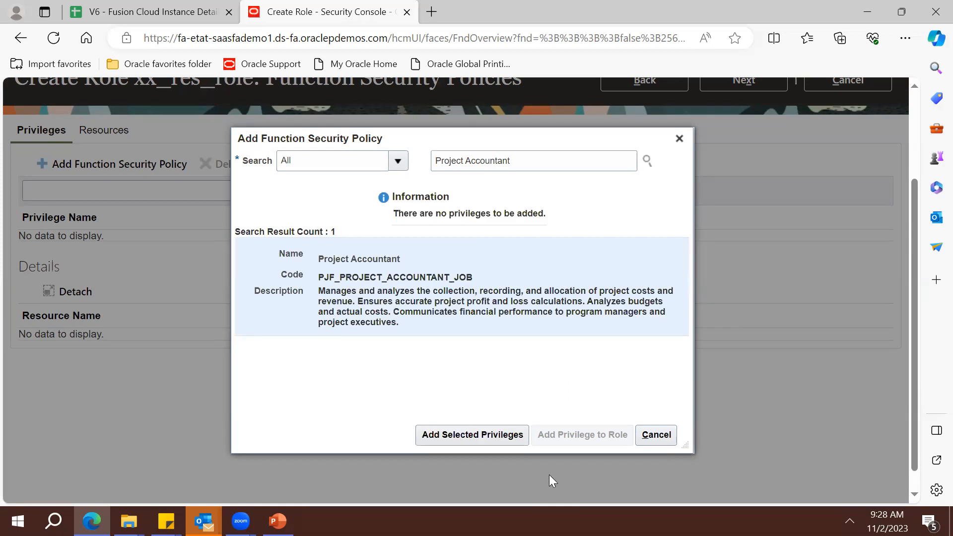
# Search for the General Accountant job role and try adding its privileges
pyautogui.click(524, 163)
pyautogui.press('BackSpace')
pyautogui.press('BackSpace')
pyautogui.press('BackSpace')
pyautogui.press('BackSpace')
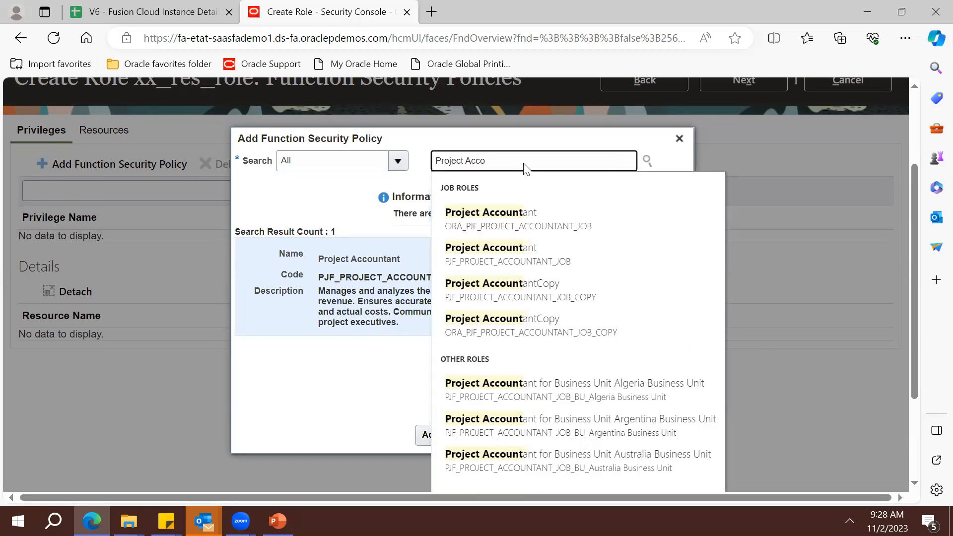
pyautogui.press('BackSpace')
pyautogui.press('BackSpace')
pyautogui.press('BackSpace')
pyautogui.press('BackSpace')
pyautogui.press('BackSpace')
pyautogui.press('BackSpace')
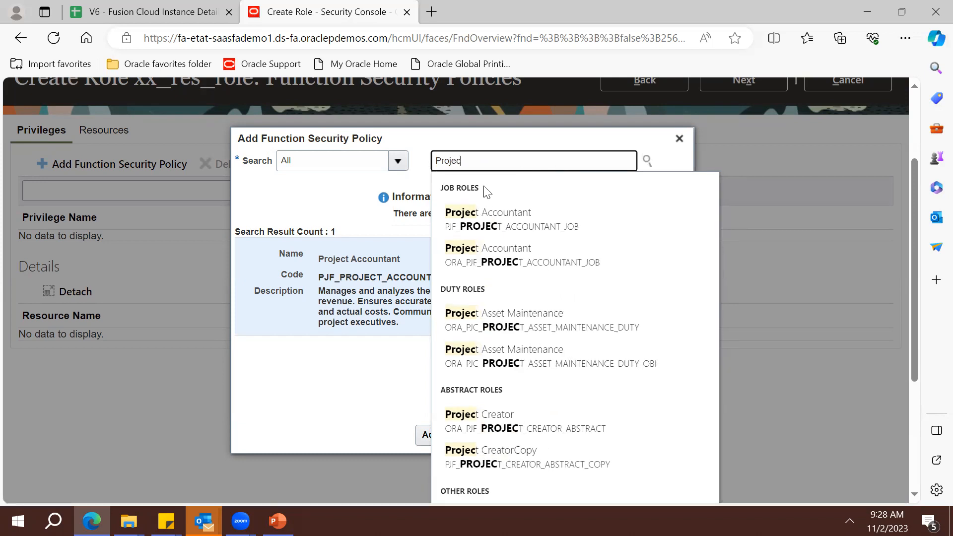
pyautogui.doubleClick(457, 161)
pyautogui.write('General')
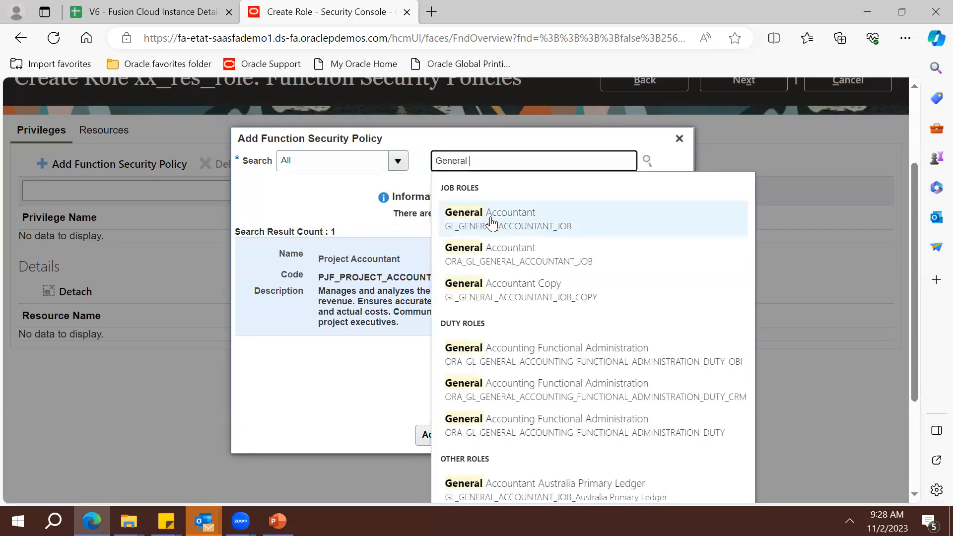
pyautogui.click(491, 224)
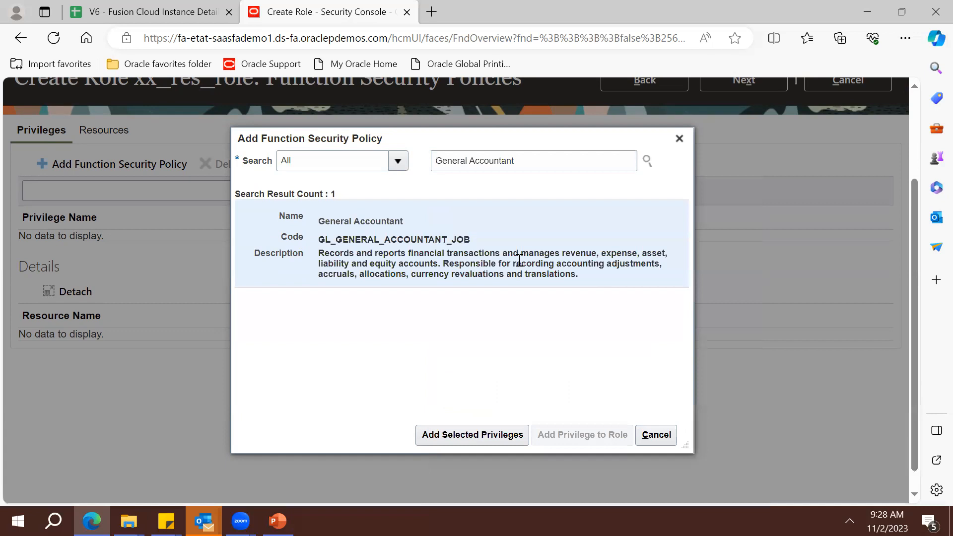
pyautogui.click(476, 433)
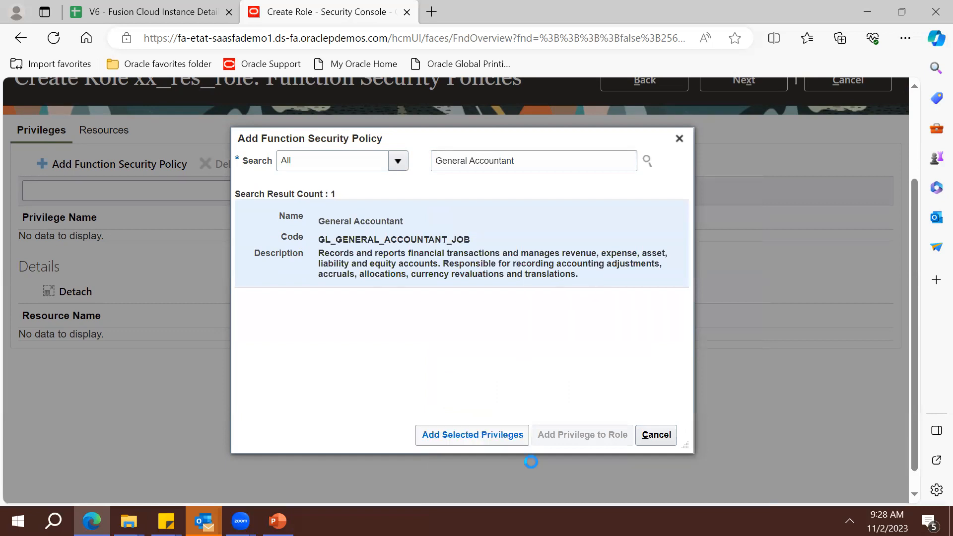
# Add the Project Manager job role's privileges, bringing in View Project Labor Cost
pyautogui.click(542, 155)
pyautogui.hotkey('ctrl', 'shift', 'Left')
pyautogui.hotkey('ctrl', 'shift', 'Left')
pyautogui.press('BackSpace')
pyautogui.write('Proj')
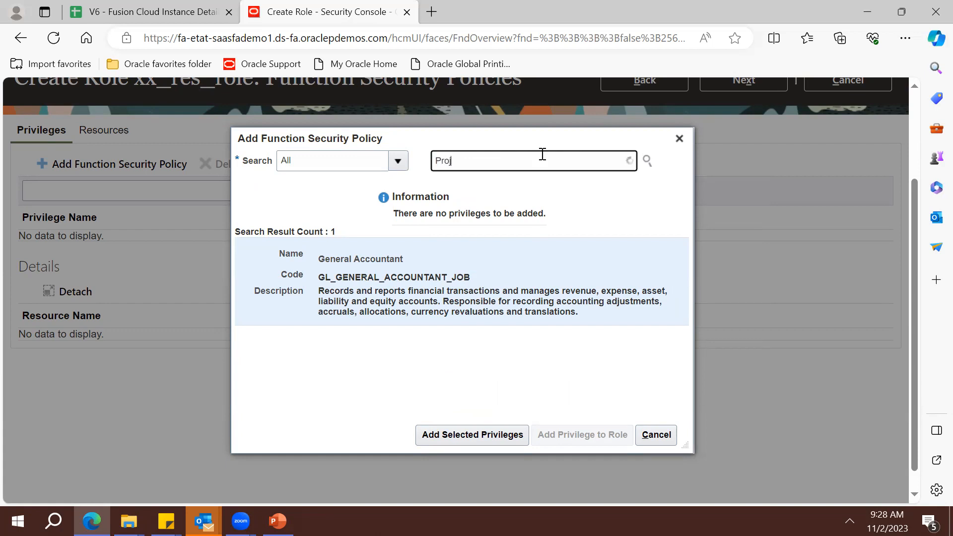
pyautogui.write('ect M')
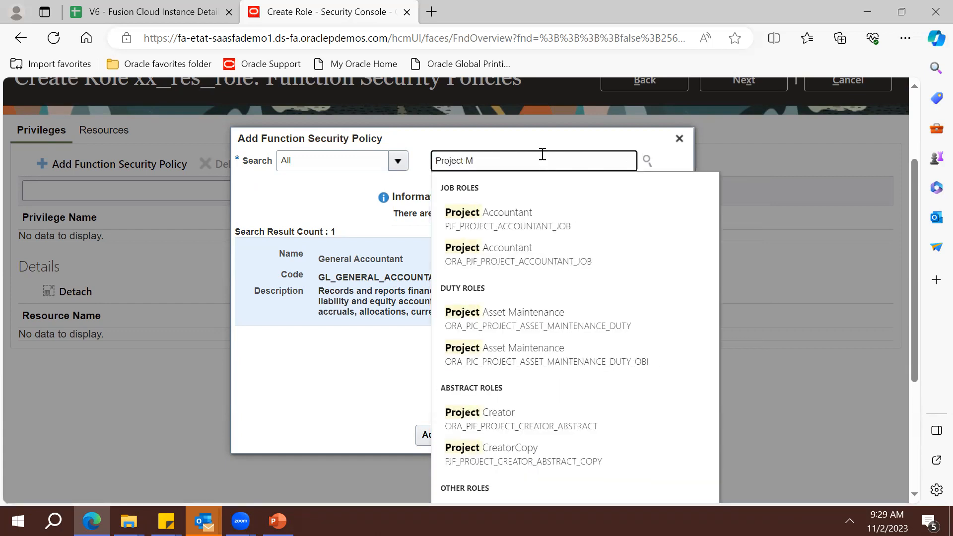
pyautogui.write('an')
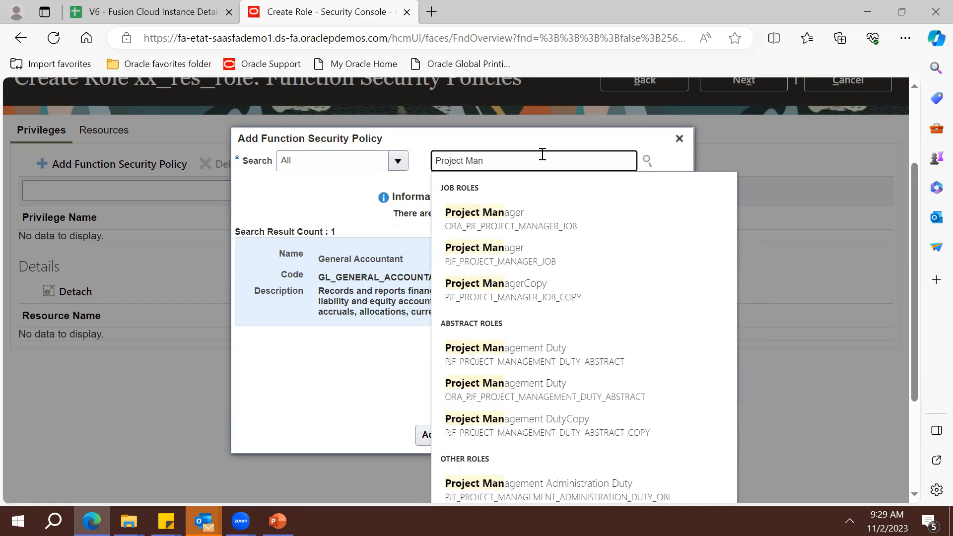
pyautogui.click(555, 220)
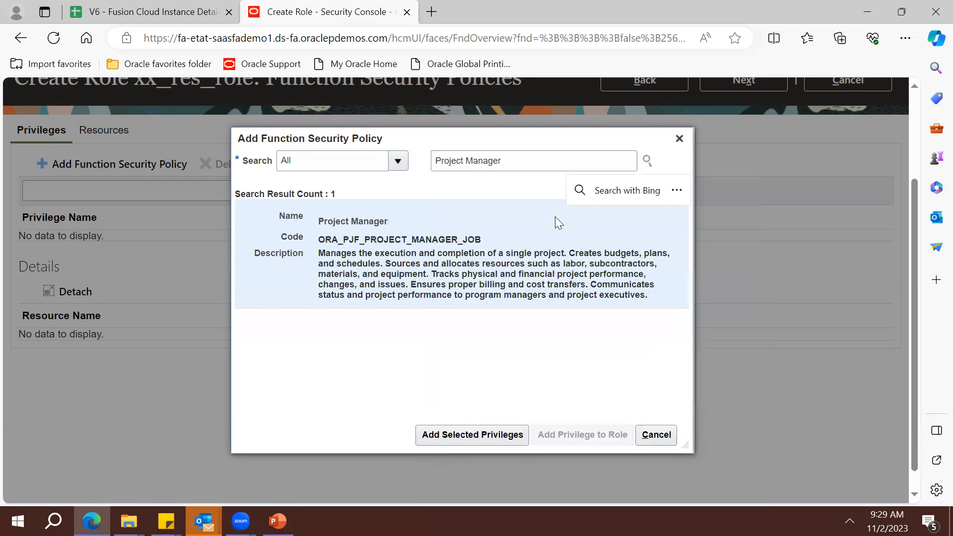
pyautogui.doubleClick(459, 285)
pyautogui.click(471, 434)
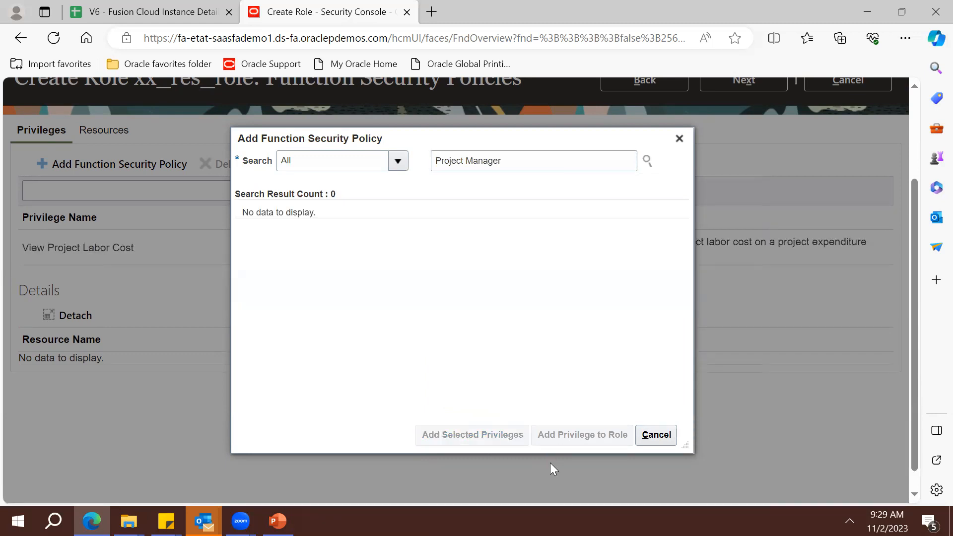
pyautogui.click(678, 139)
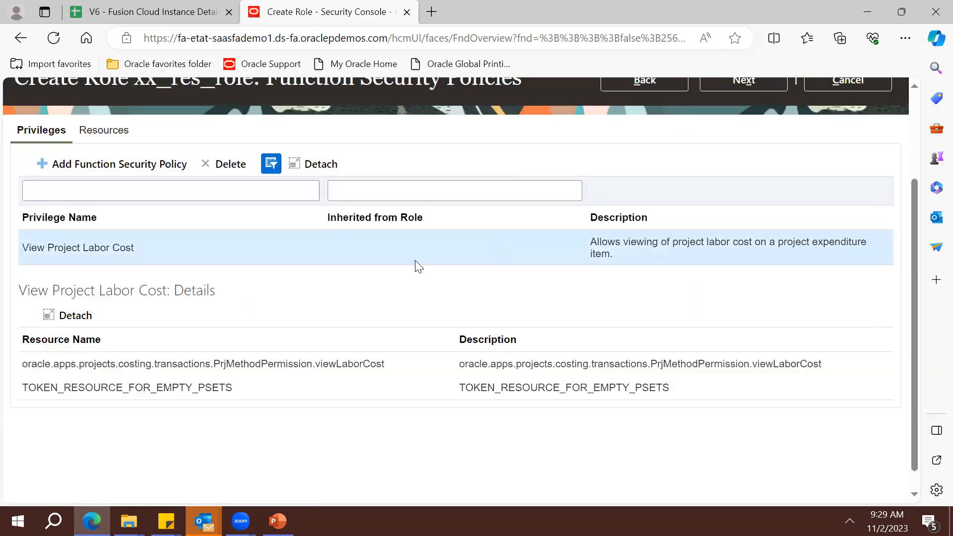
# Review the View Project Labor Cost privilege name and description before adding more policies
pyautogui.tripleClick(116, 252)
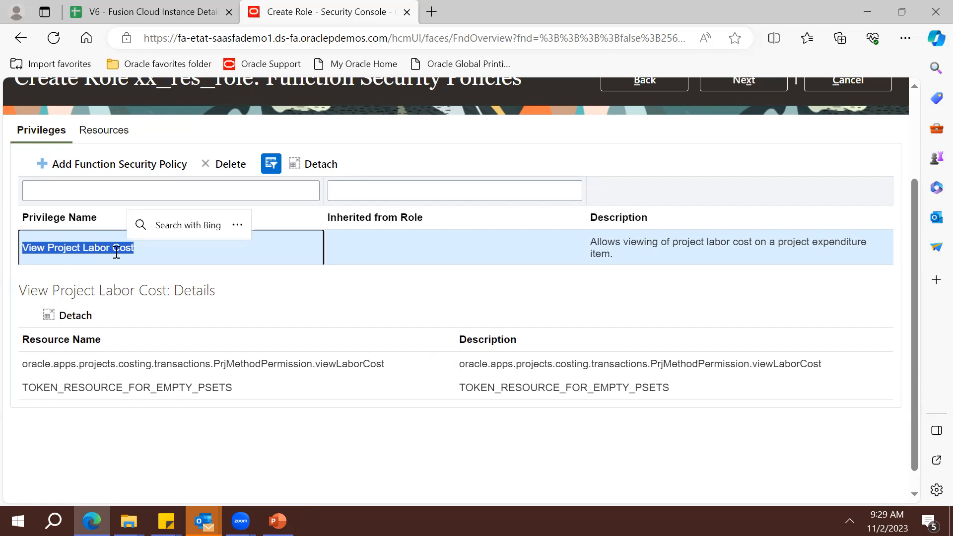
pyautogui.tripleClick(635, 245)
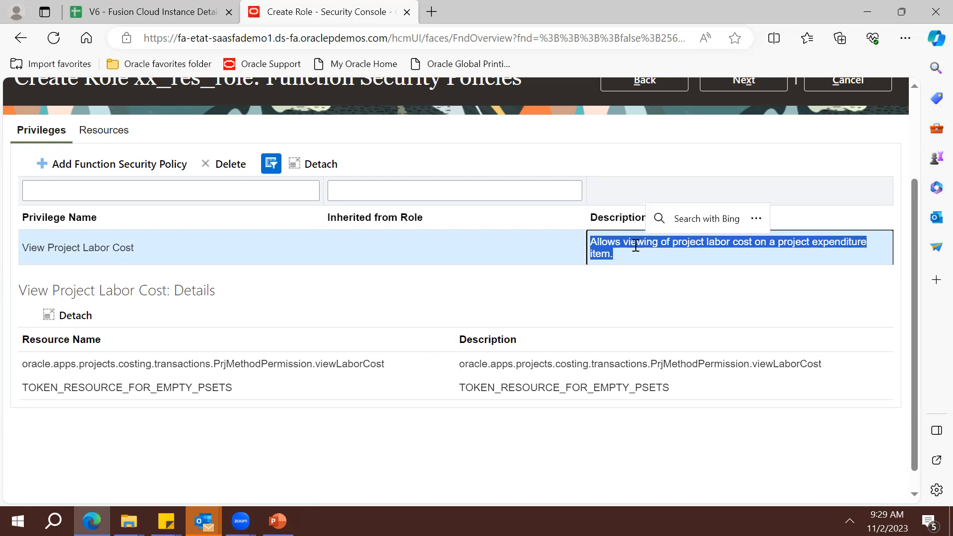
pyautogui.click(83, 162)
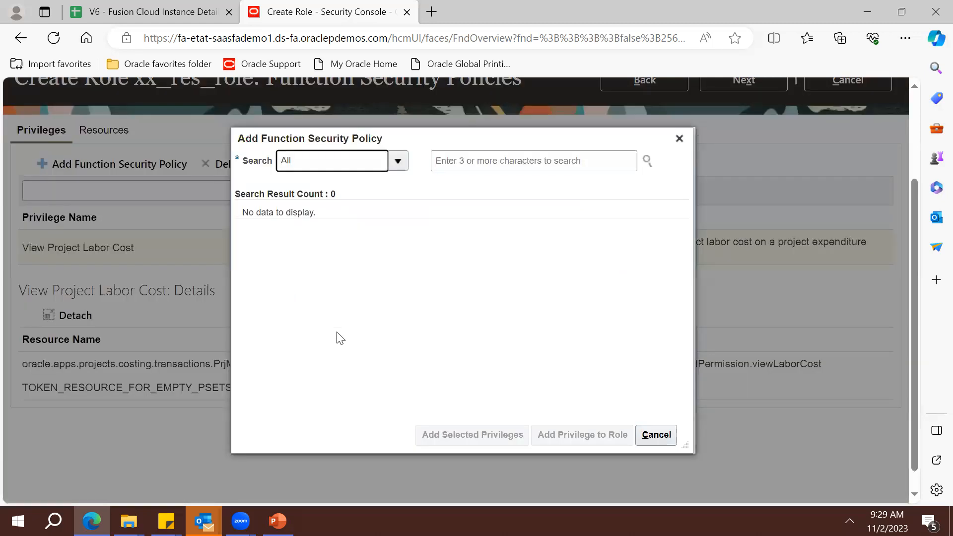
# Search privileges only for 'Project tem' and add Manage Project Template to the role
pyautogui.click(398, 163)
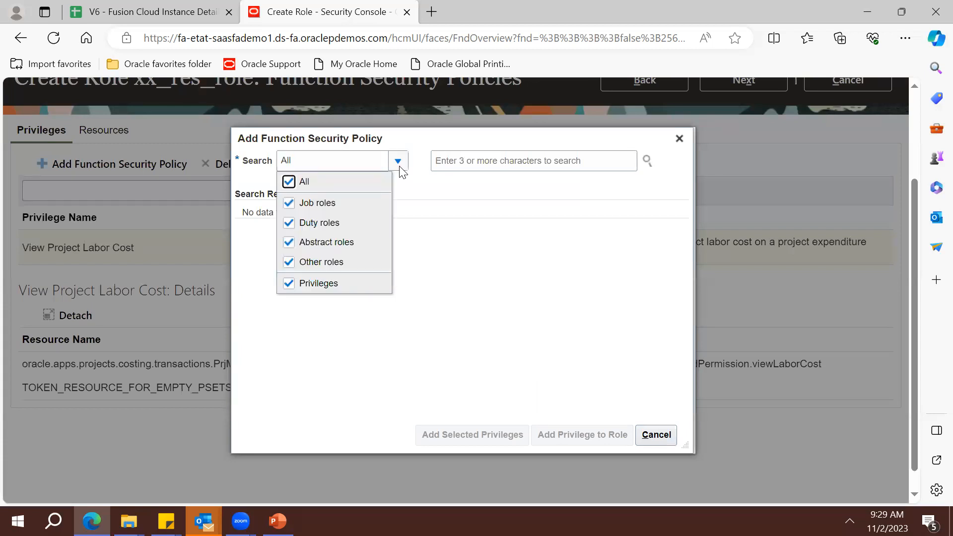
pyautogui.click(292, 187)
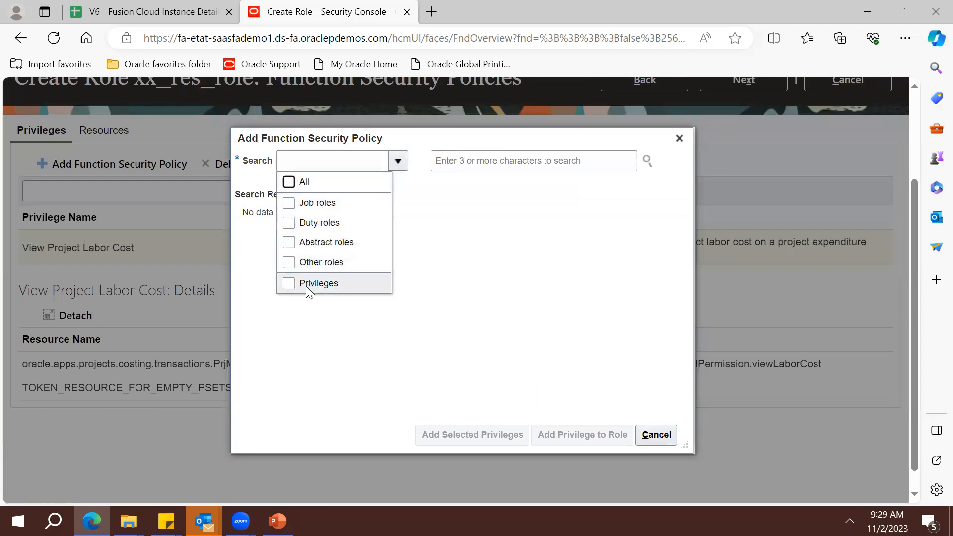
pyautogui.click(305, 285)
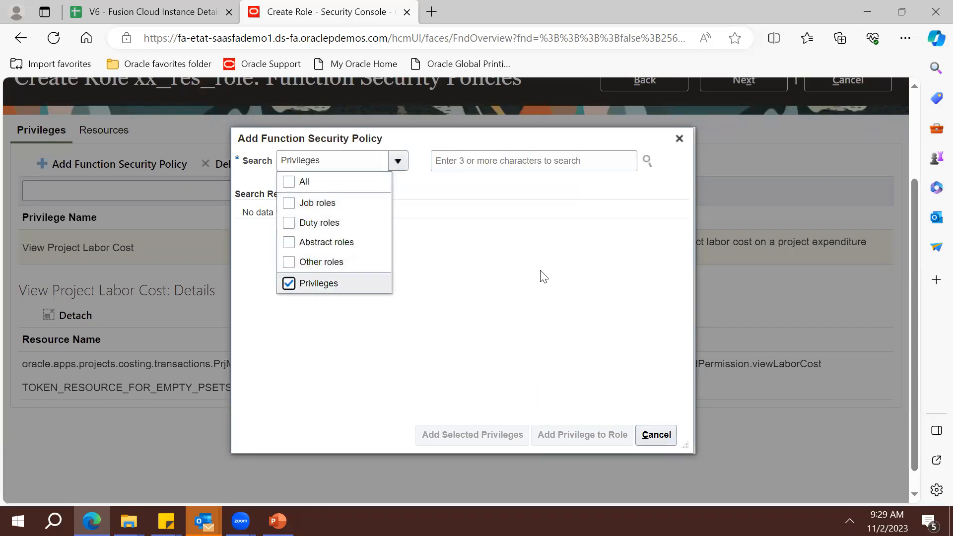
pyautogui.click(489, 160)
pyautogui.write('Project')
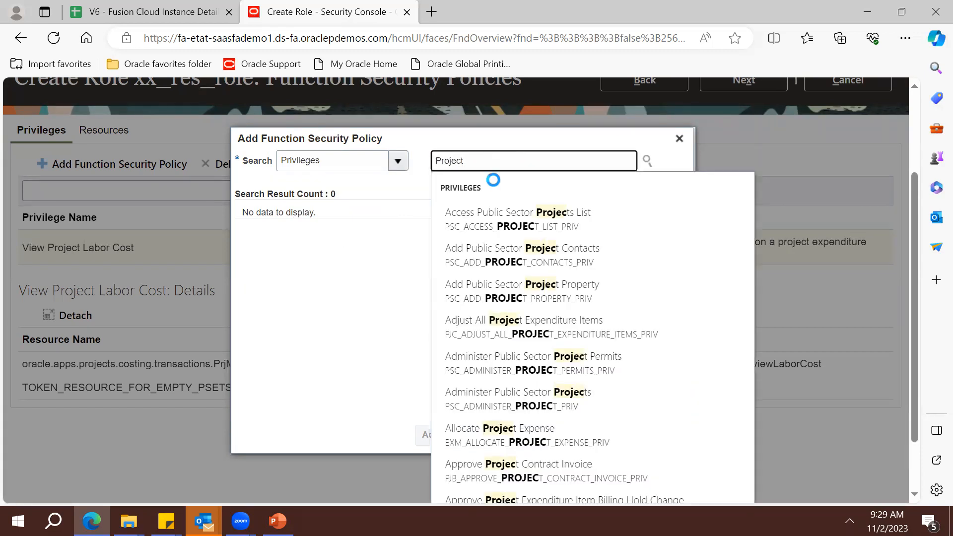
pyautogui.write(' tem')
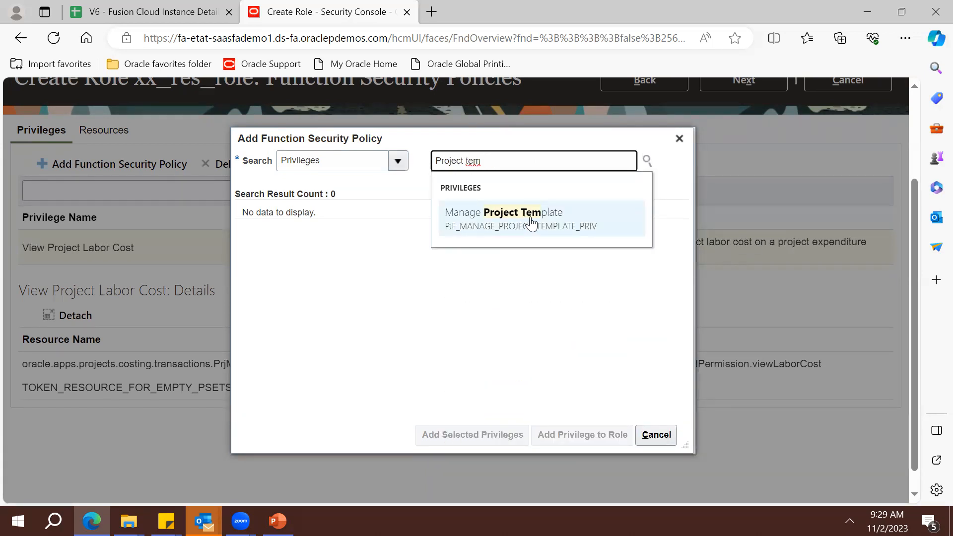
pyautogui.click(529, 217)
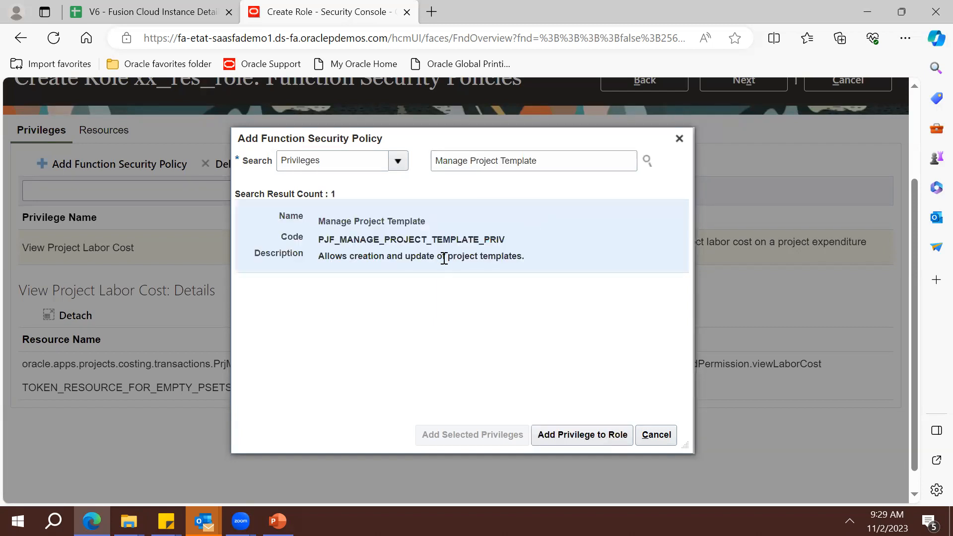
pyautogui.click(593, 432)
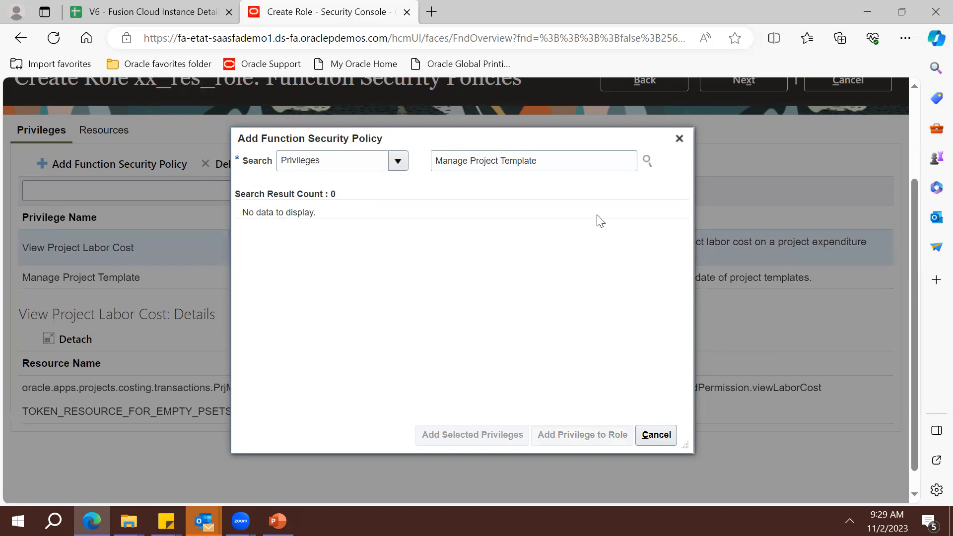
pyautogui.click(678, 138)
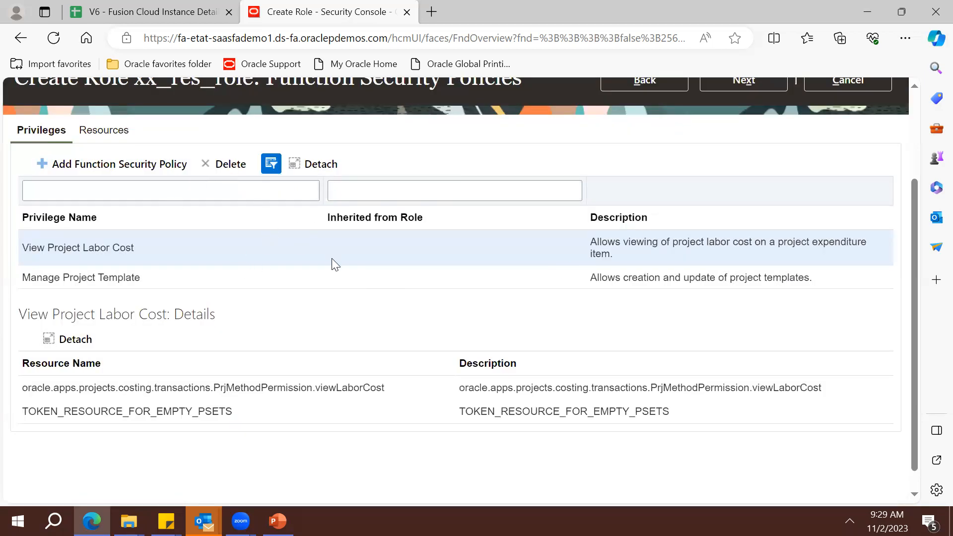
# Review xx_res_role with its View Project Labor Cost and Manage Project Template privileges
pyautogui.moveTo(911, 294); pyautogui.dragTo(904, 246)
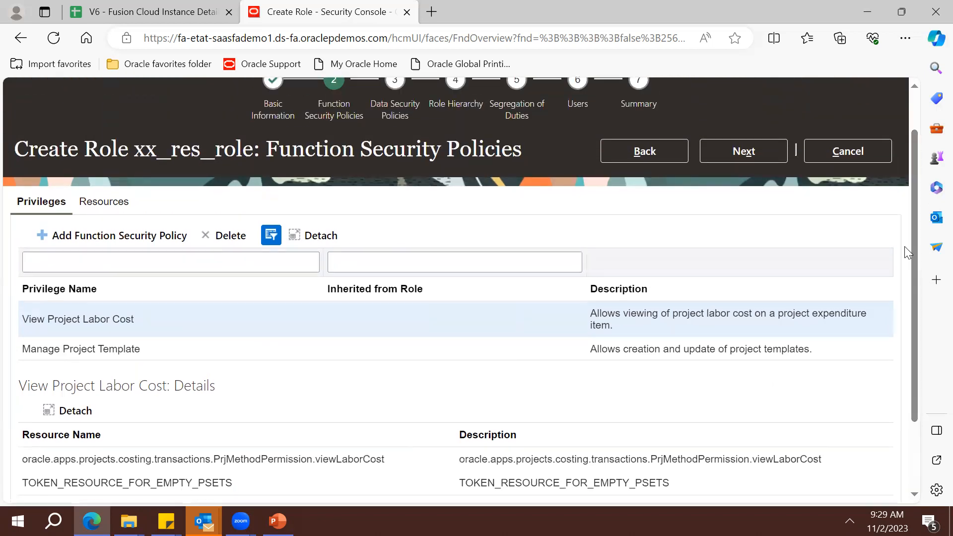
pyautogui.tripleClick(201, 153)
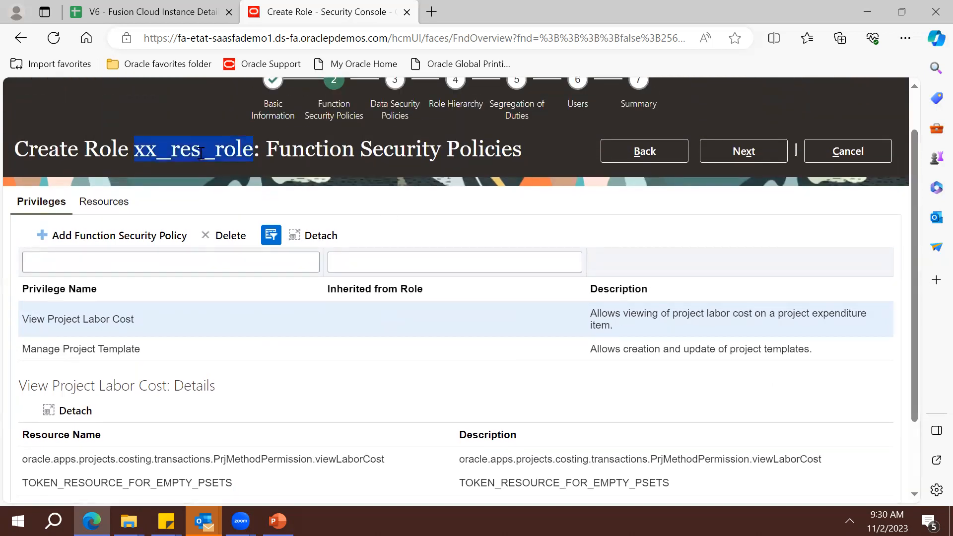
pyautogui.click(131, 327)
pyautogui.doubleClick(132, 326)
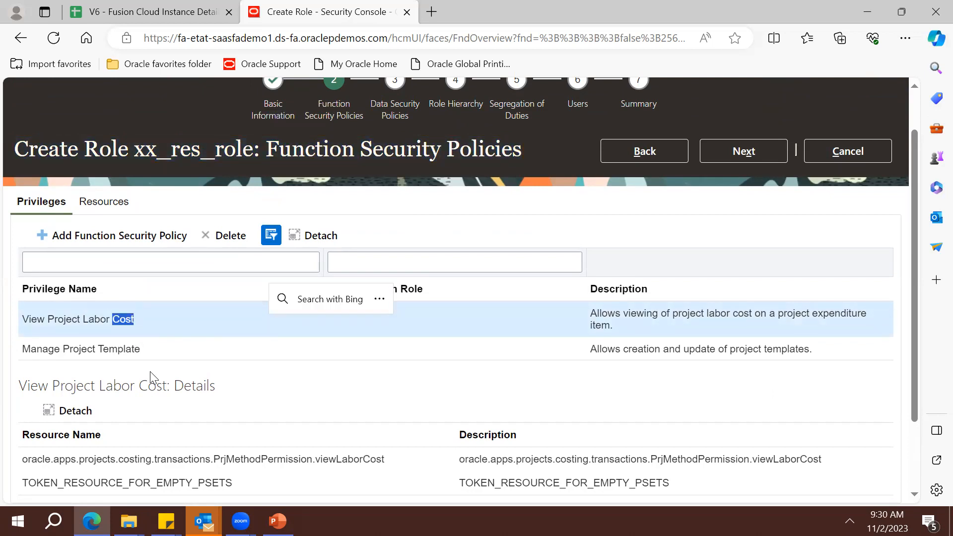
pyautogui.tripleClick(139, 347)
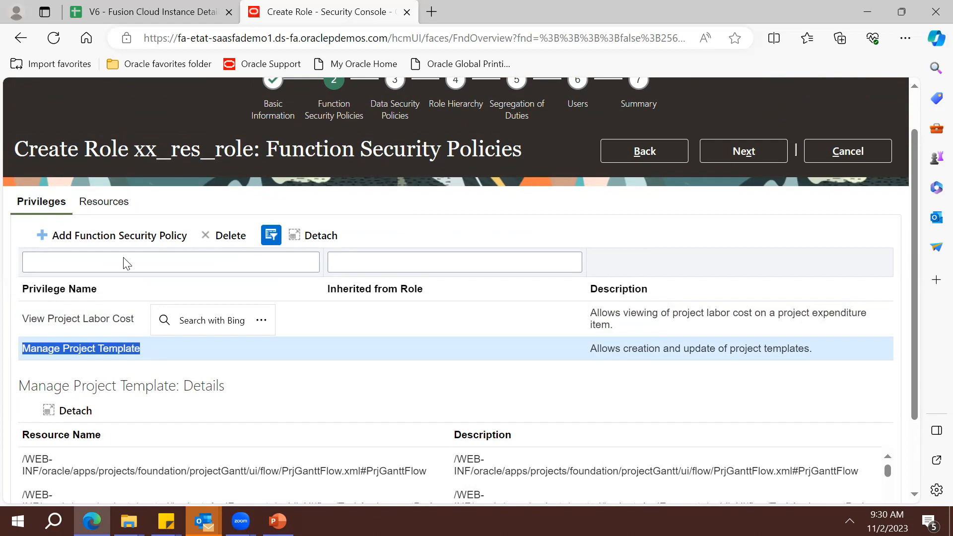
pyautogui.click(118, 236)
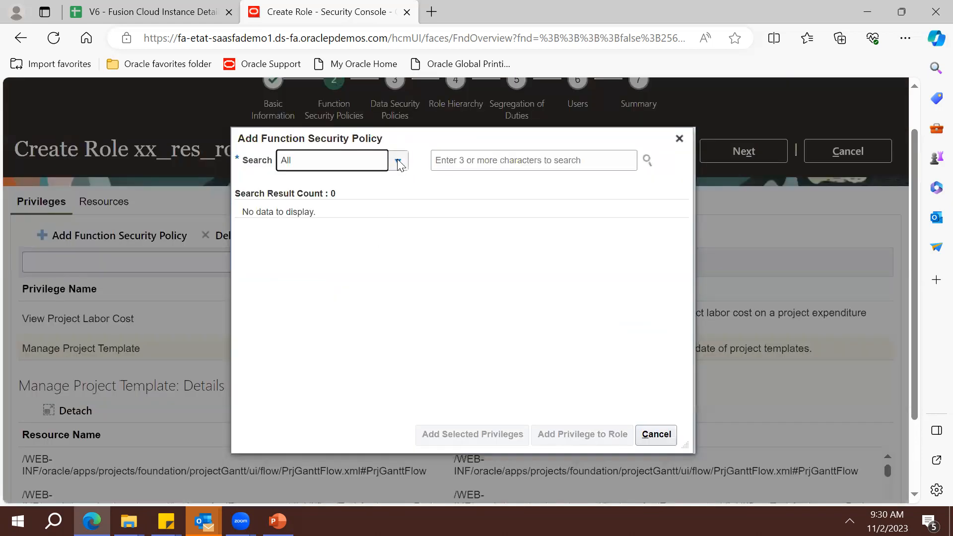
# Limit the search to duty roles and try adding the Contract Amendment duty's privileges
pyautogui.click(398, 162)
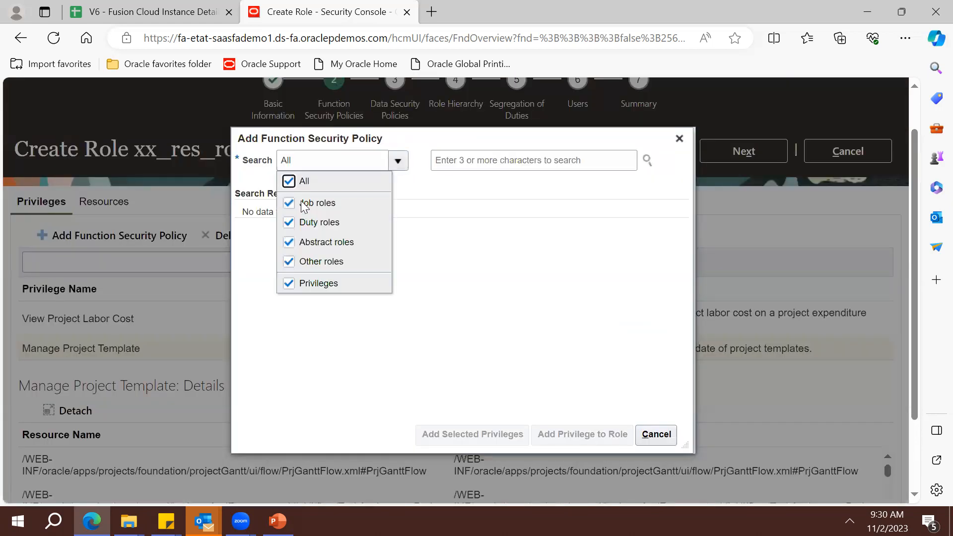
pyautogui.click(289, 181)
pyautogui.click(289, 223)
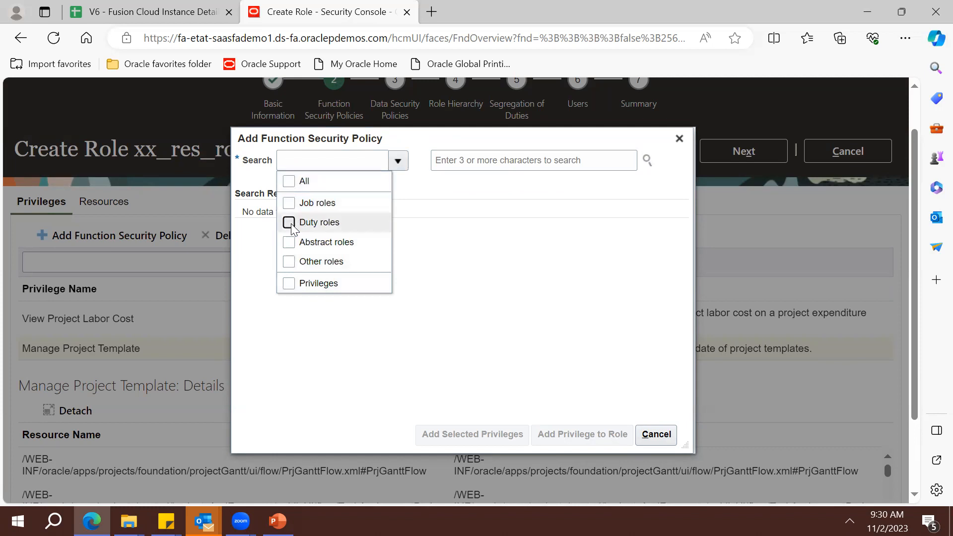
pyautogui.click(491, 277)
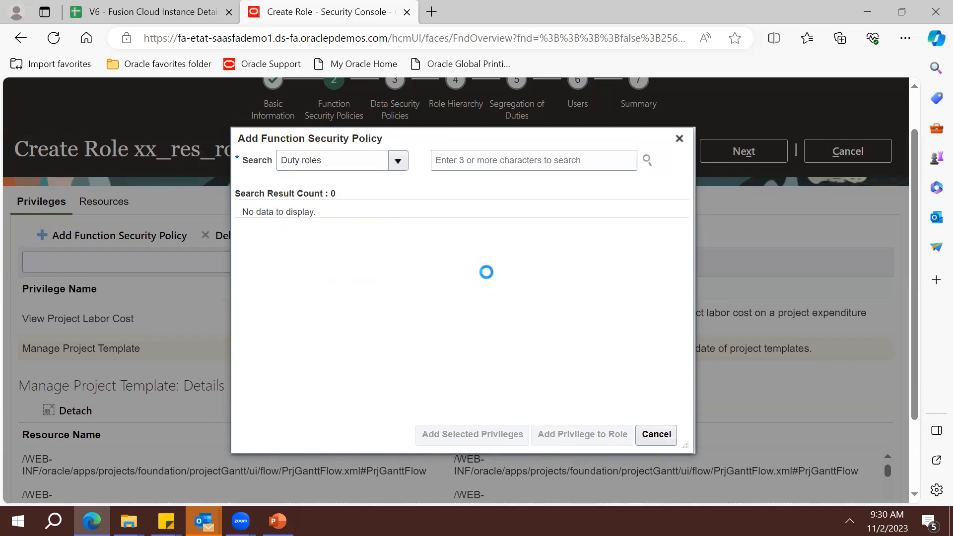
pyautogui.click(502, 159)
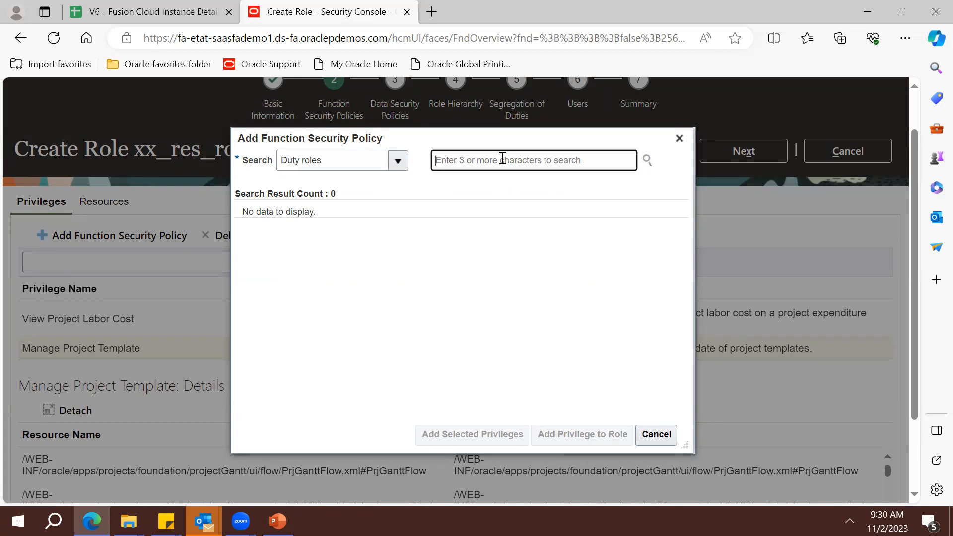
pyautogui.write('Project')
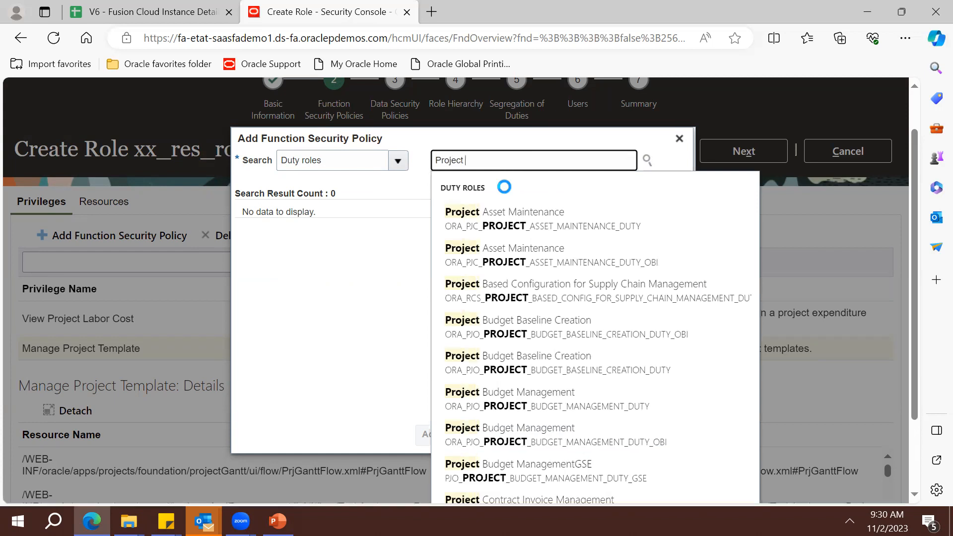
pyautogui.write(' Acc')
pyautogui.press('BackSpace')
pyautogui.press('BackSpace')
pyautogui.press('BackSpace')
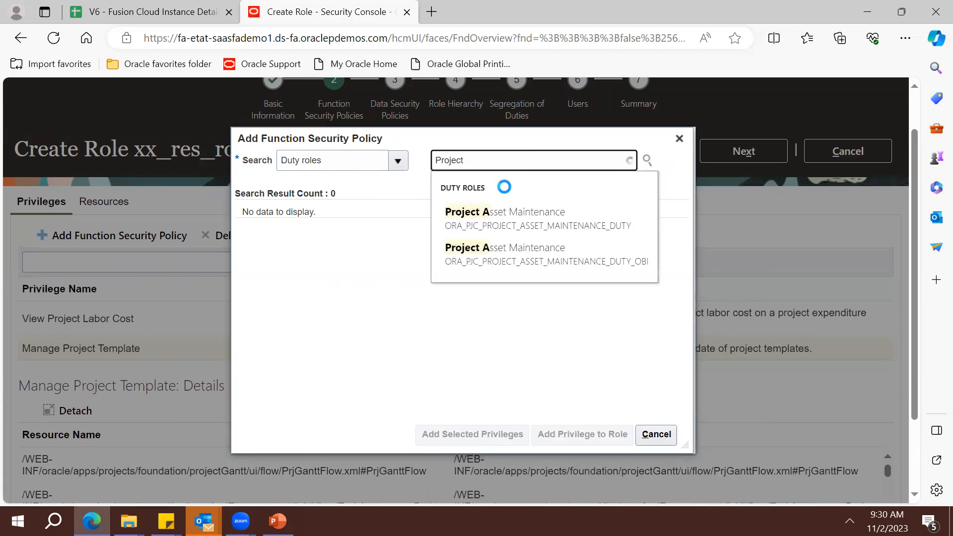
pyautogui.write('In')
pyautogui.press('BackSpace')
pyautogui.press('BackSpace')
pyautogui.press('BackSpace')
pyautogui.press('BackSpace')
pyautogui.press('BackSpace')
pyautogui.press('BackSpace')
pyautogui.press('BackSpace')
pyautogui.press('BackSpace')
pyautogui.press('BackSpace')
pyautogui.press('BackSpace')
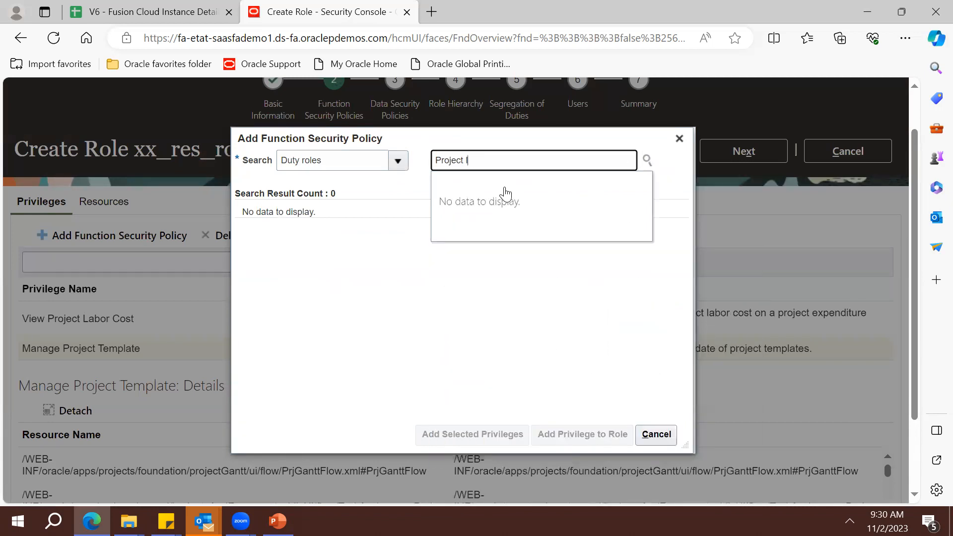
pyautogui.write('Contract')
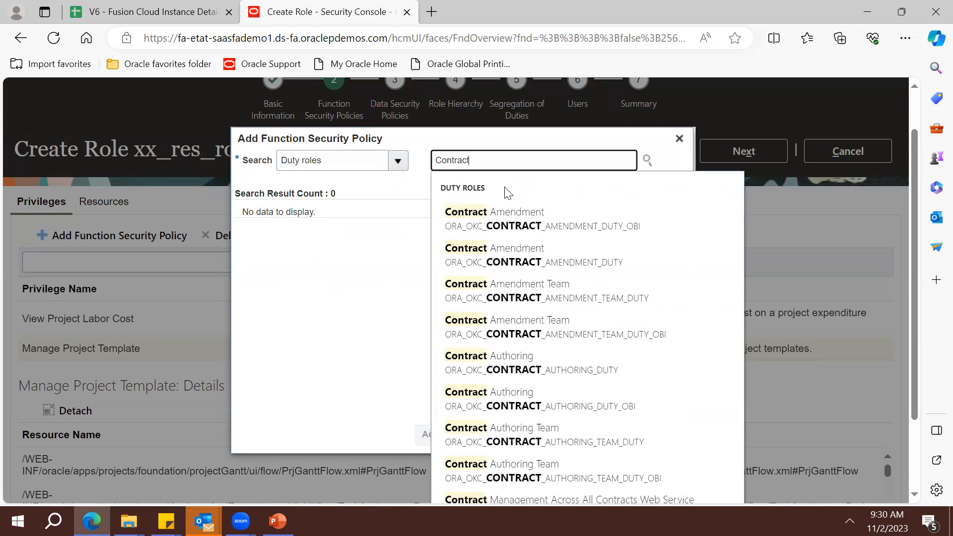
pyautogui.press('Down')
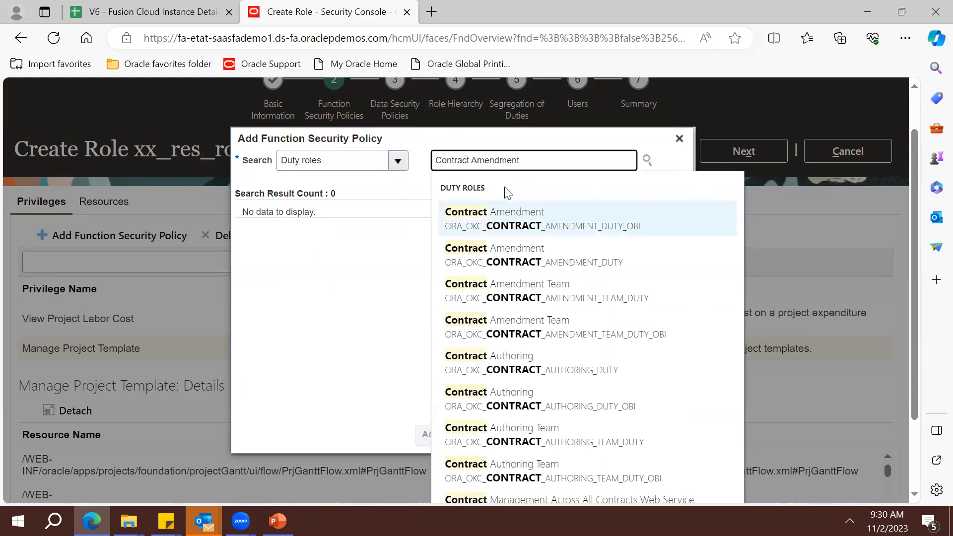
pyautogui.press('Return')
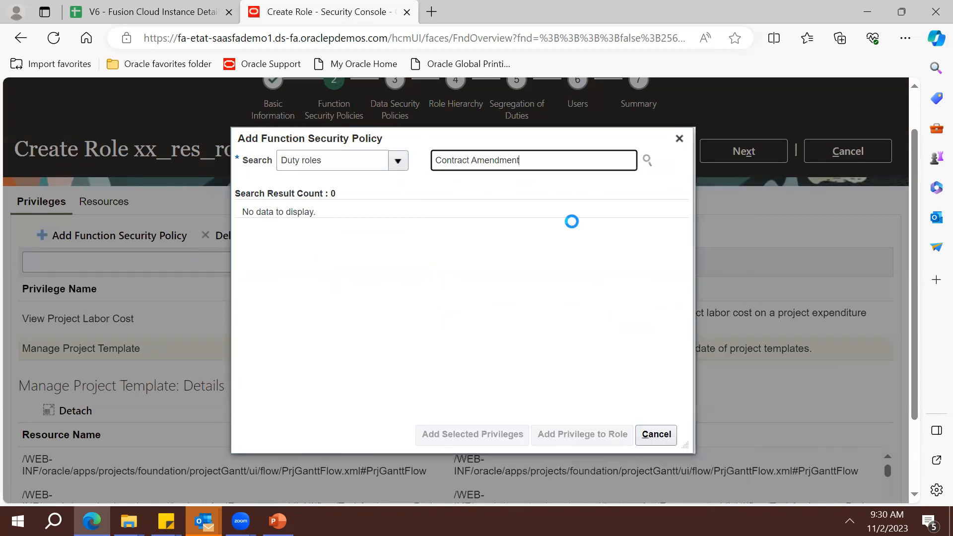
pyautogui.doubleClick(452, 238)
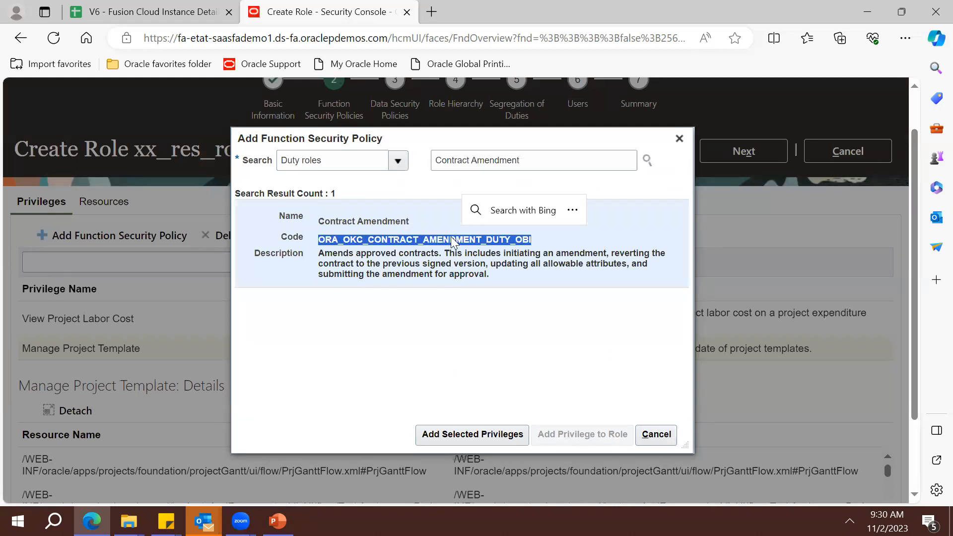
pyautogui.click(485, 436)
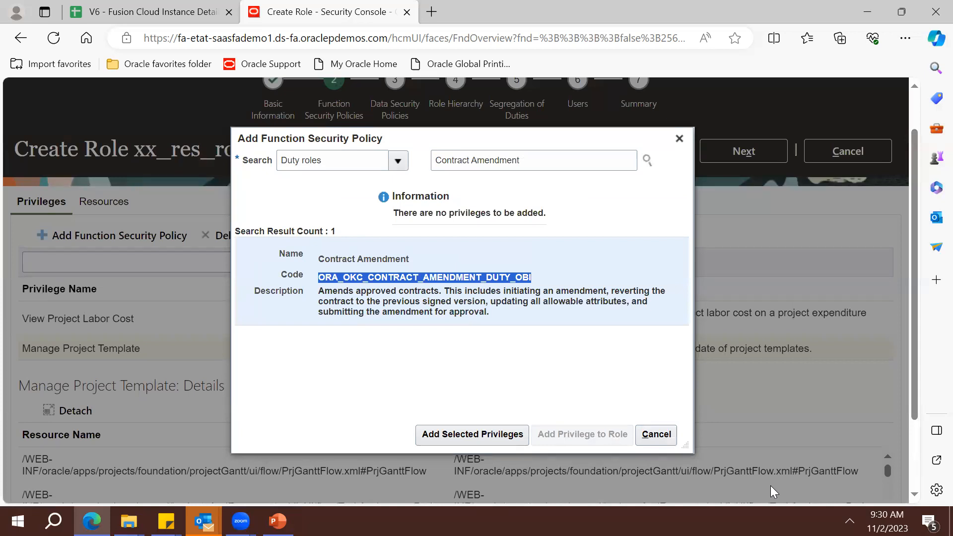
# Add the Contract Authoring duty role's privileges to xx_res_role
pyautogui.click(566, 275)
pyautogui.doubleClick(516, 166)
pyautogui.press('BackSpace')
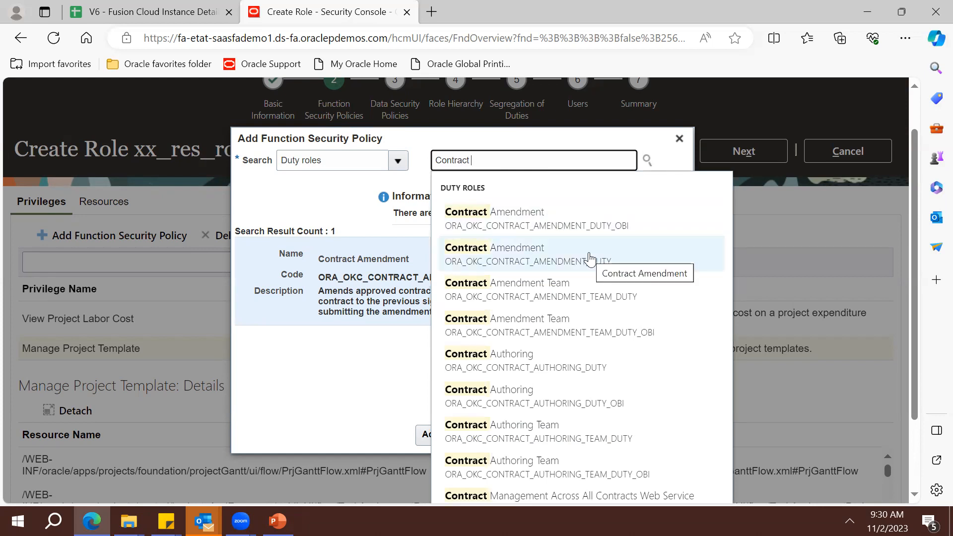
pyautogui.click(598, 366)
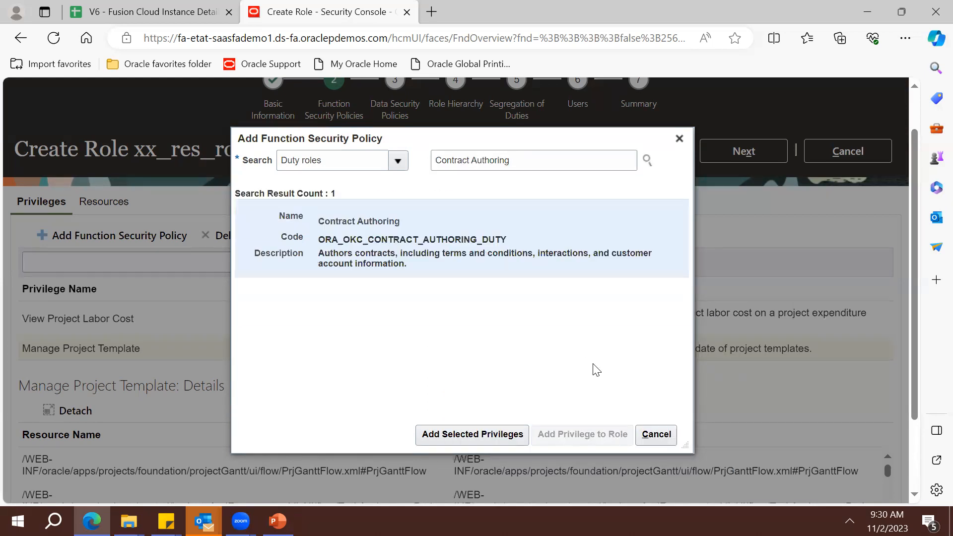
pyautogui.click(499, 435)
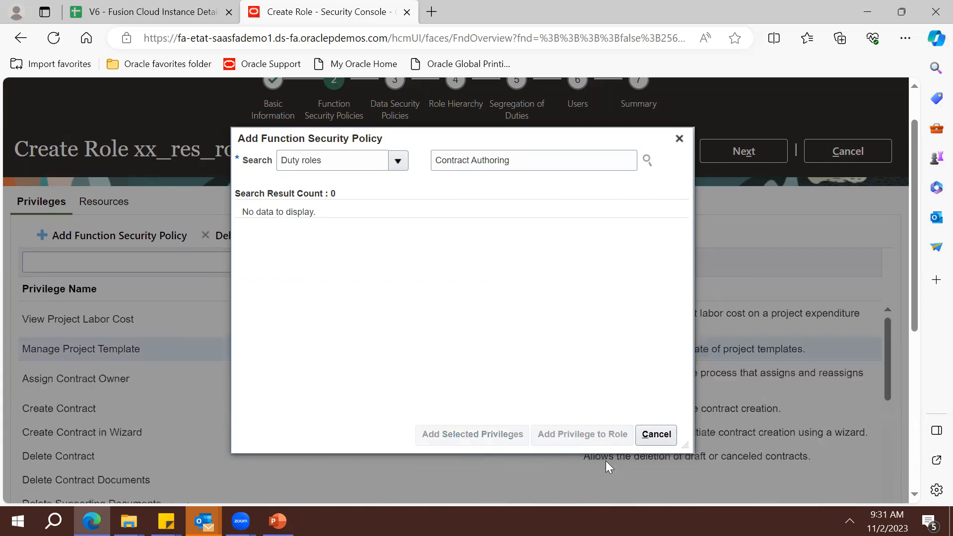
# Review the added contract privileges, from Assign Contract Owner to Manage Contract Deliverable
pyautogui.click(646, 435)
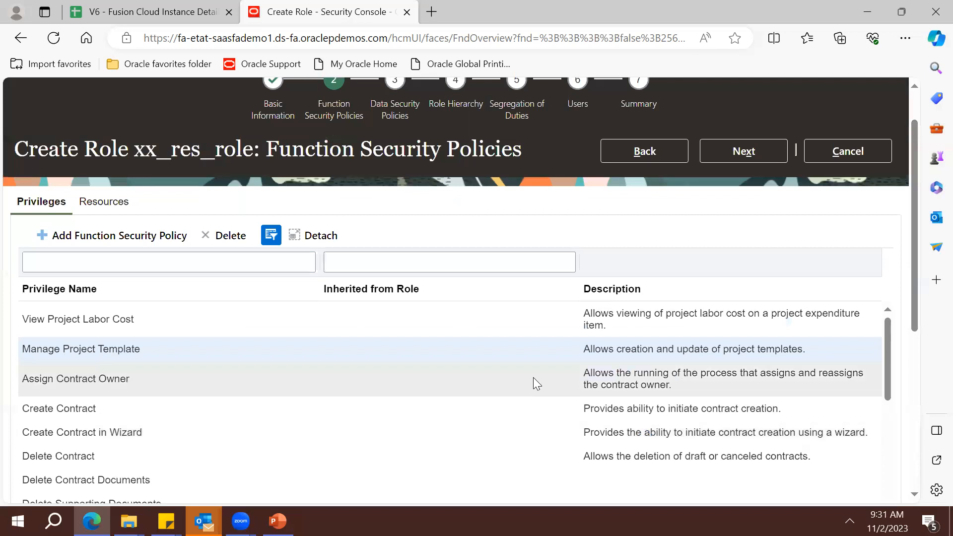
pyautogui.press('Return')
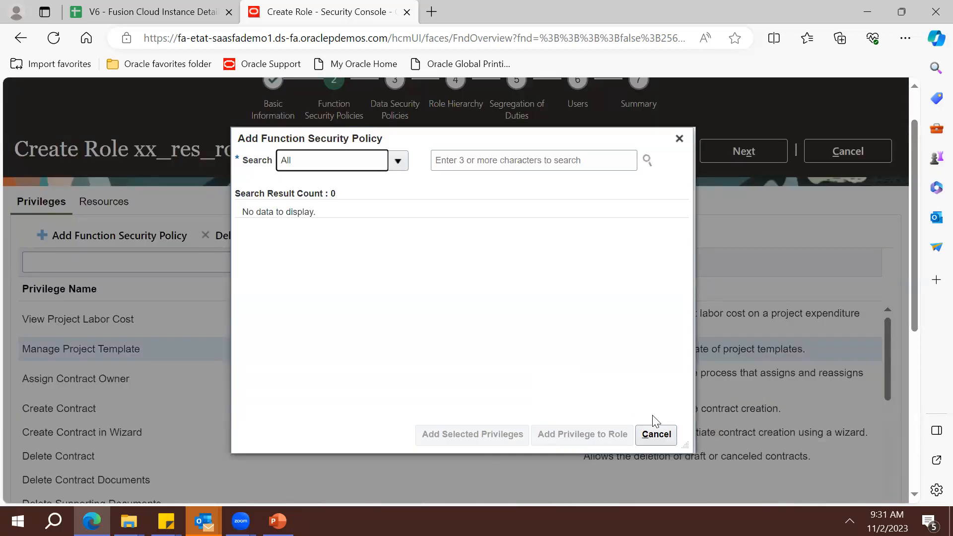
pyautogui.click(653, 435)
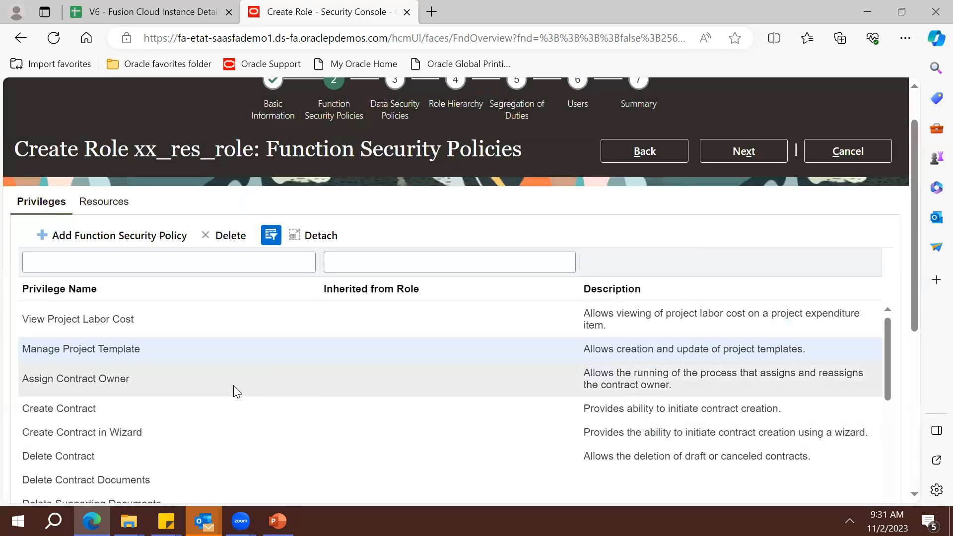
pyautogui.click(235, 391)
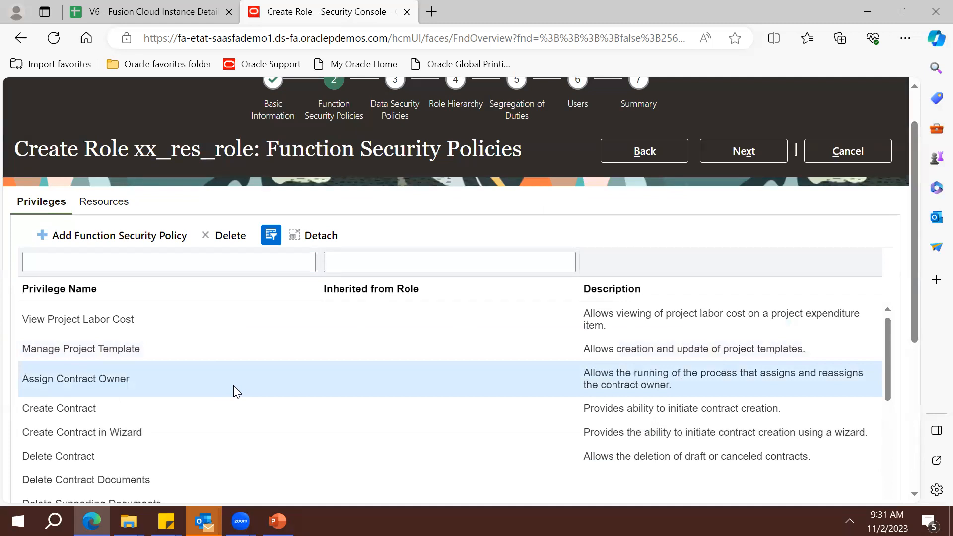
pyautogui.press('Down')
pyautogui.press('Down')
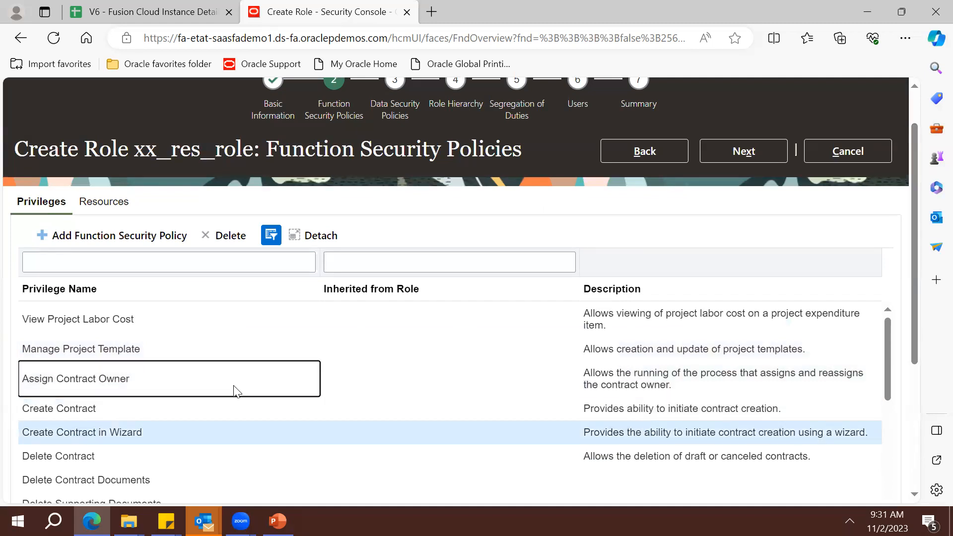
pyautogui.press('Down')
pyautogui.press('Down')
pyautogui.press('Down')
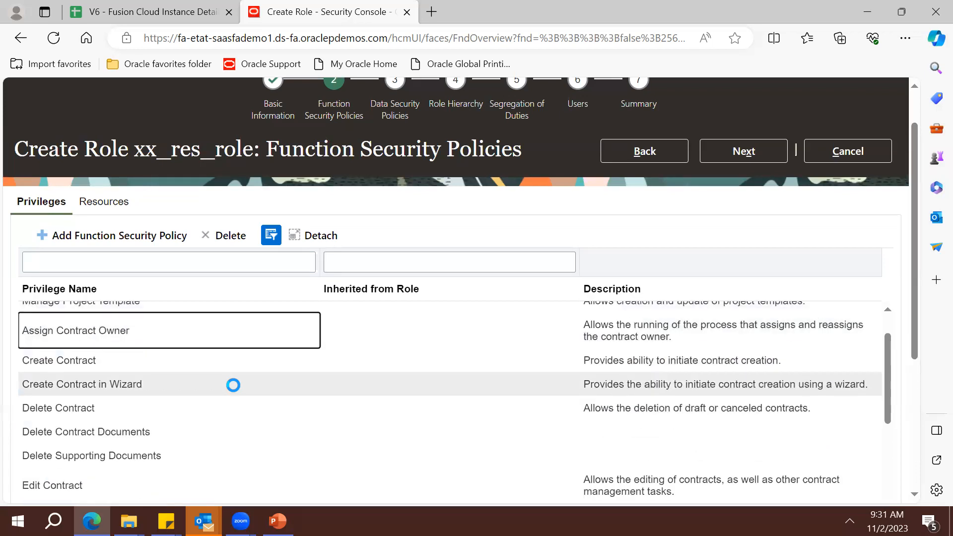
pyautogui.scroll(-3, 233, 385)
pyautogui.scroll(-2, 233, 385)
pyautogui.tripleClick(215, 148)
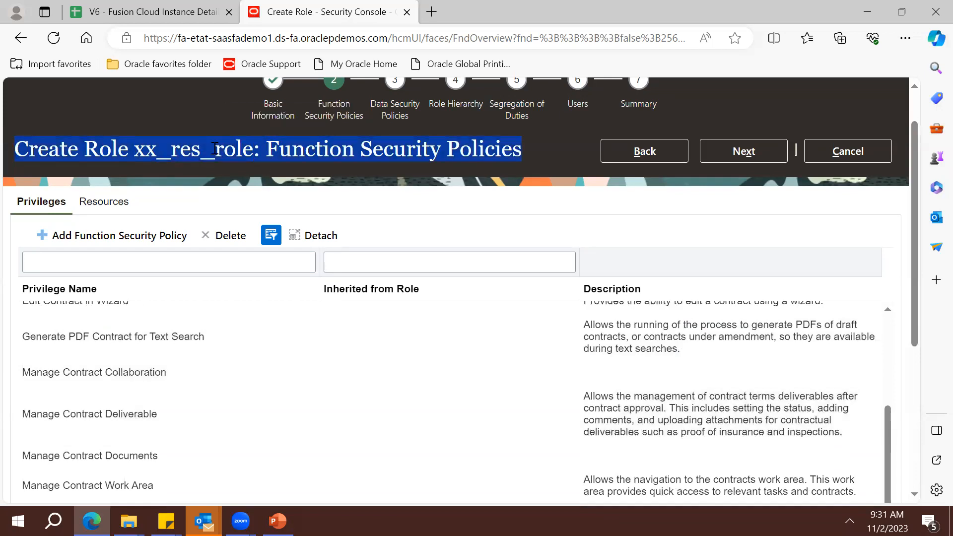
pyautogui.click(175, 342)
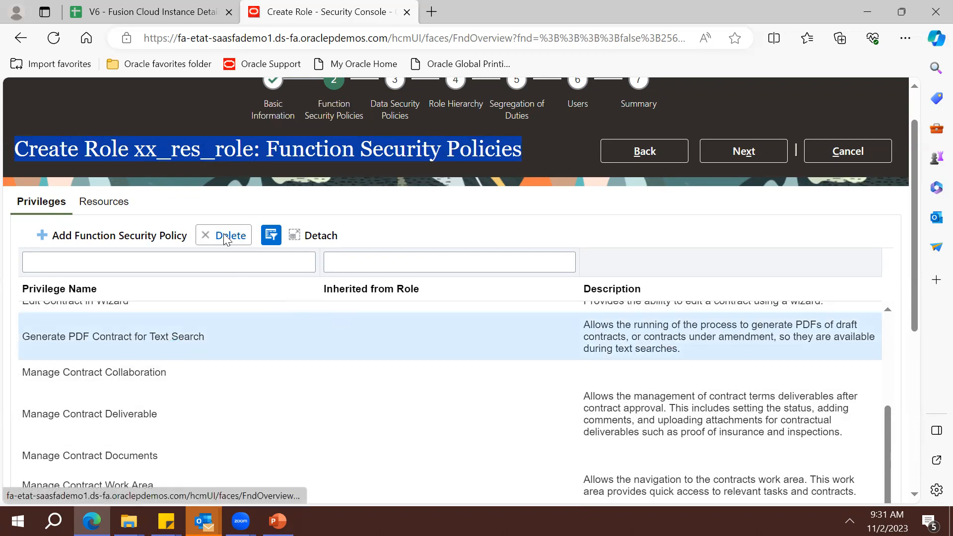
pyautogui.click(204, 371)
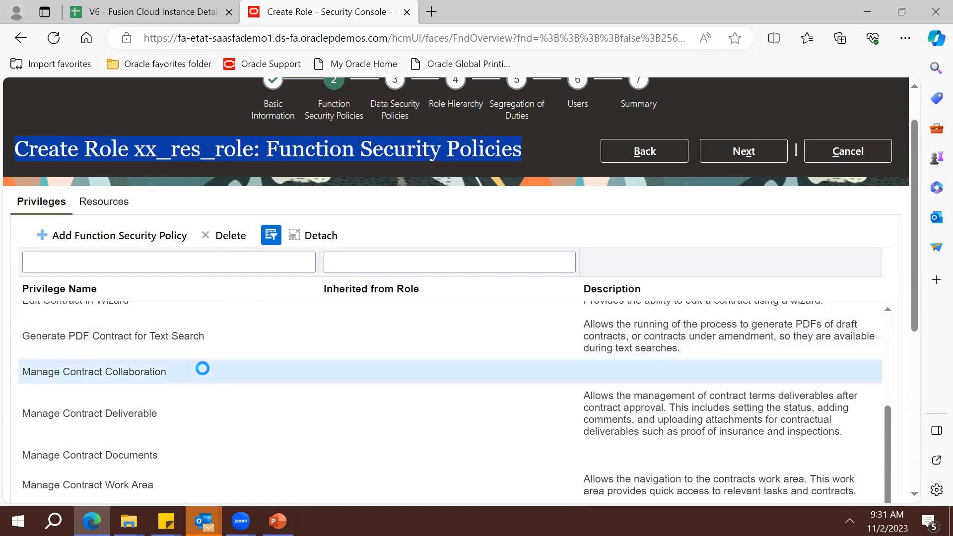
pyautogui.click(188, 398)
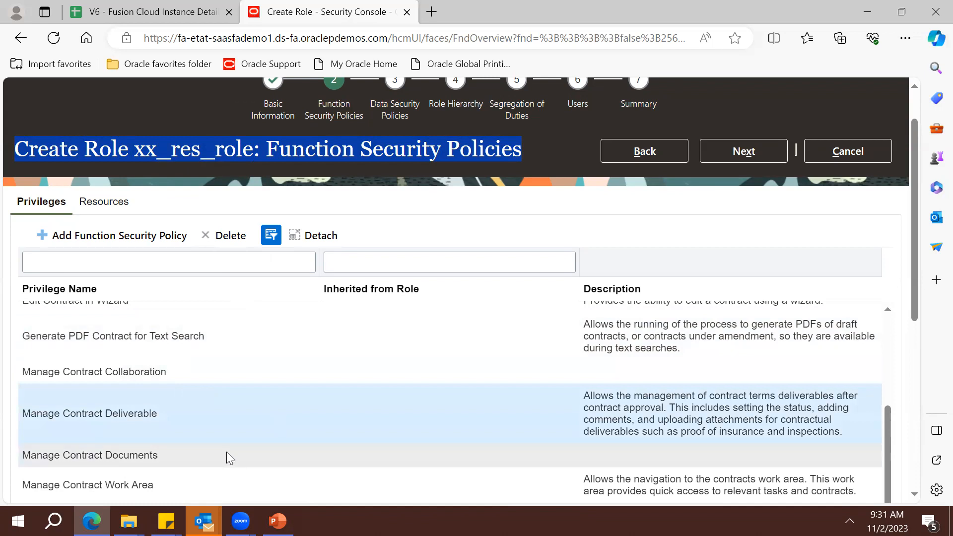
# Delete the Manage Contract Documents and Manage Contract Work Area privileges from the role
pyautogui.click(225, 452)
pyautogui.click(224, 246)
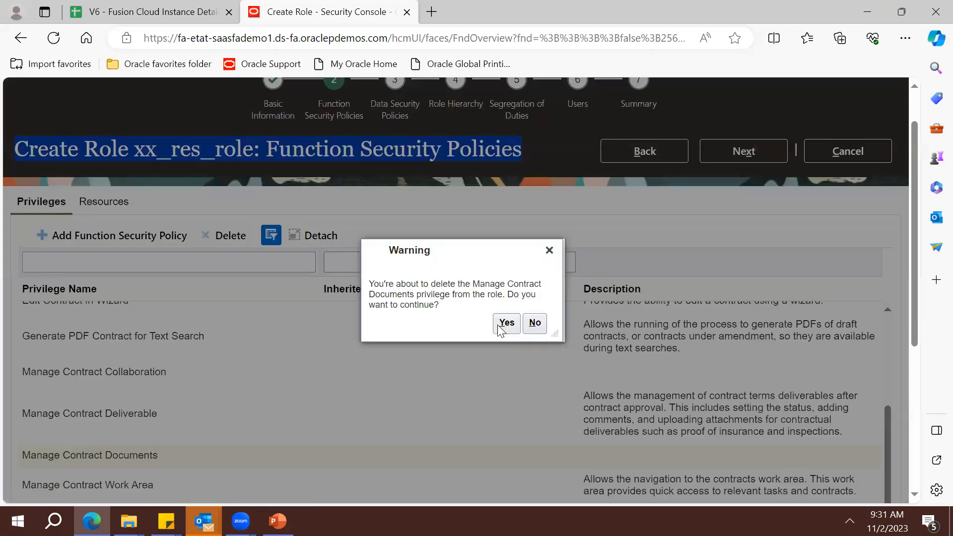
pyautogui.click(505, 325)
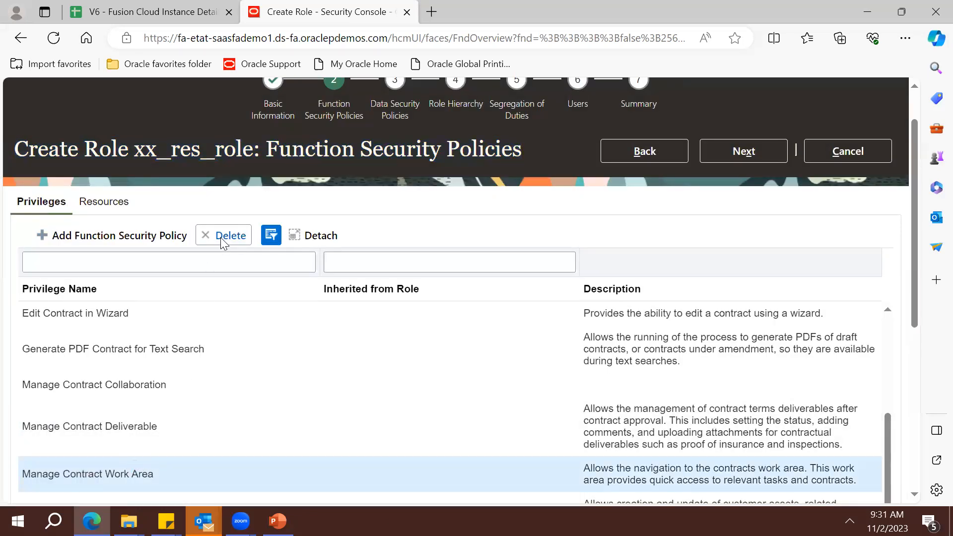
pyautogui.click(220, 236)
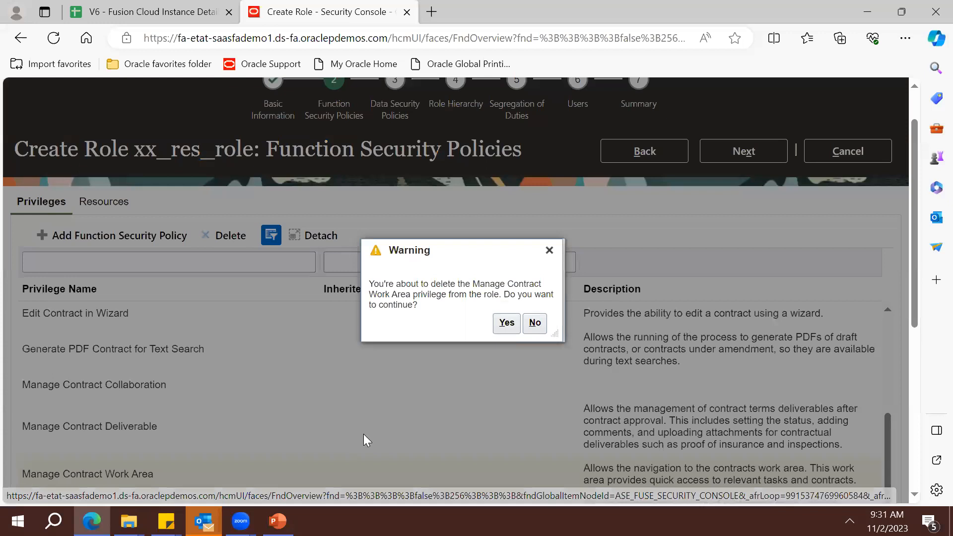
pyautogui.click(508, 328)
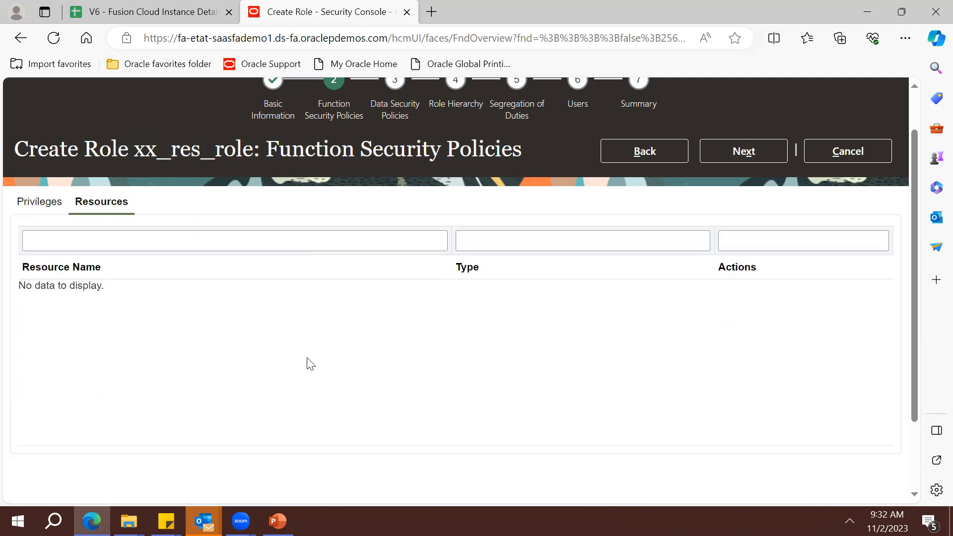
pyautogui.moveTo(565, 311); pyautogui.dragTo(746, 146)
# Advance past Data Security, Role Hierarchy and Segregation of Duties to the Users step
pyautogui.click(746, 147)
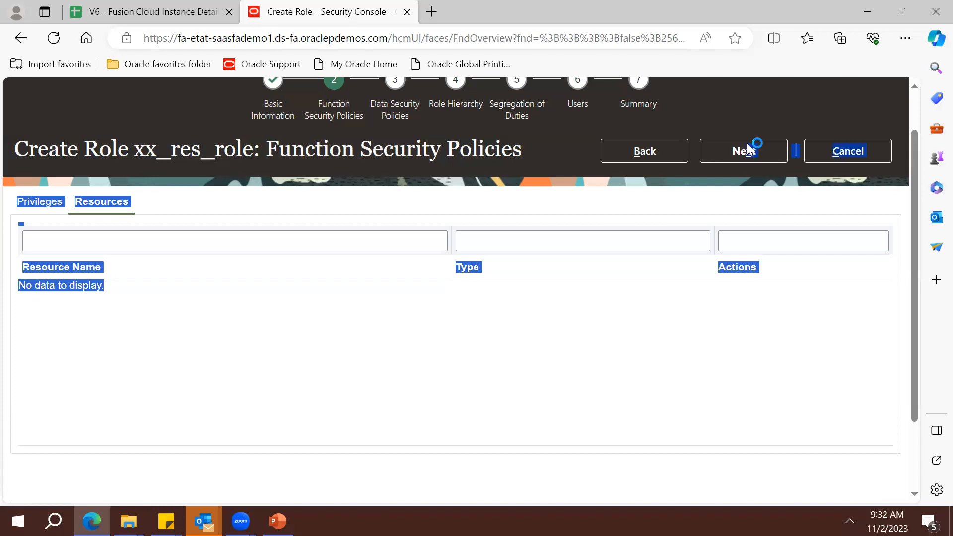
pyautogui.click(744, 199)
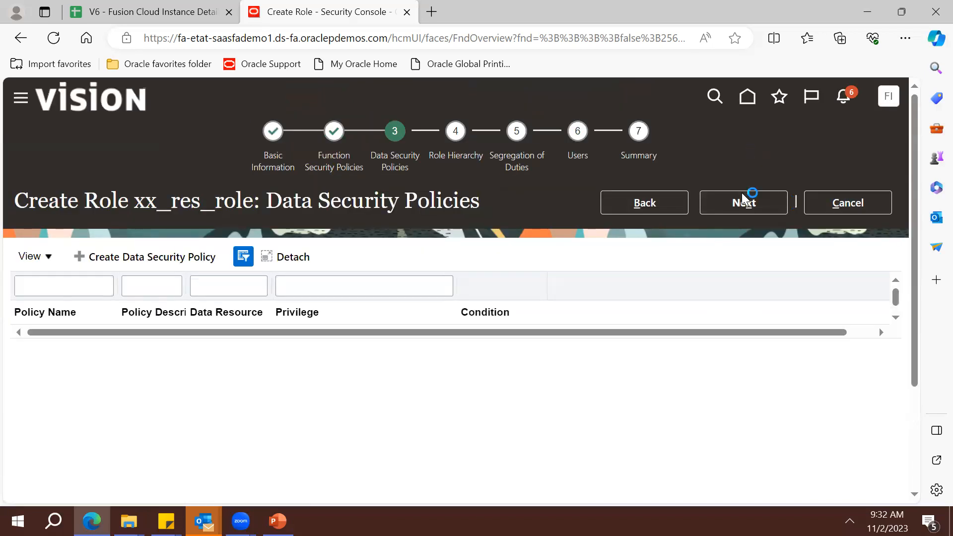
pyautogui.click(748, 203)
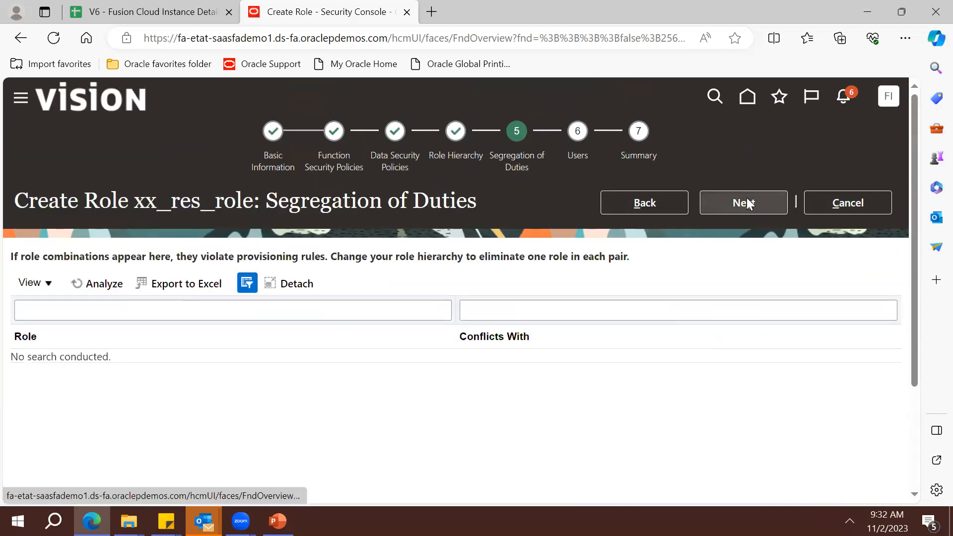
pyautogui.click(748, 203)
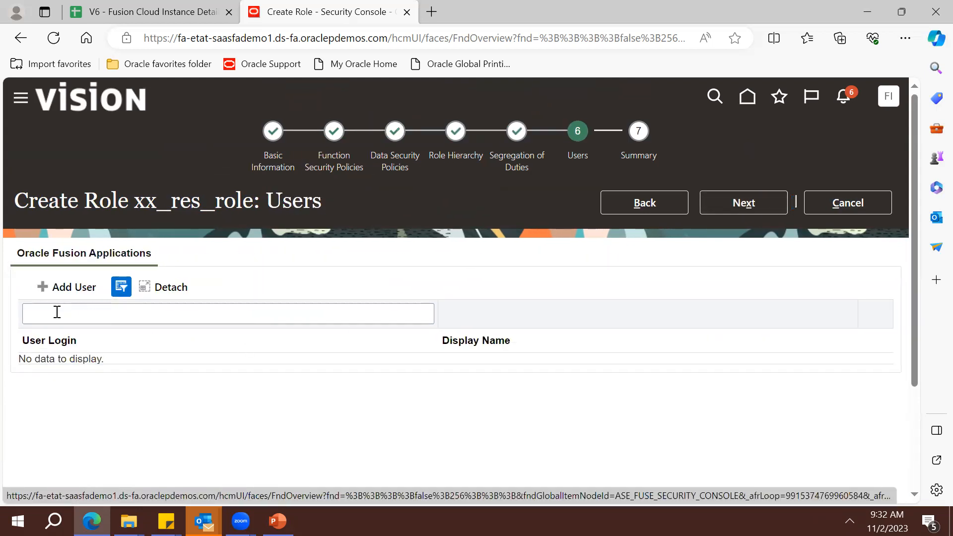
# Search for the user, add them to the role, and continue to the Summary
pyautogui.click(64, 288)
pyautogui.click(482, 165)
pyautogui.write('Prasad')
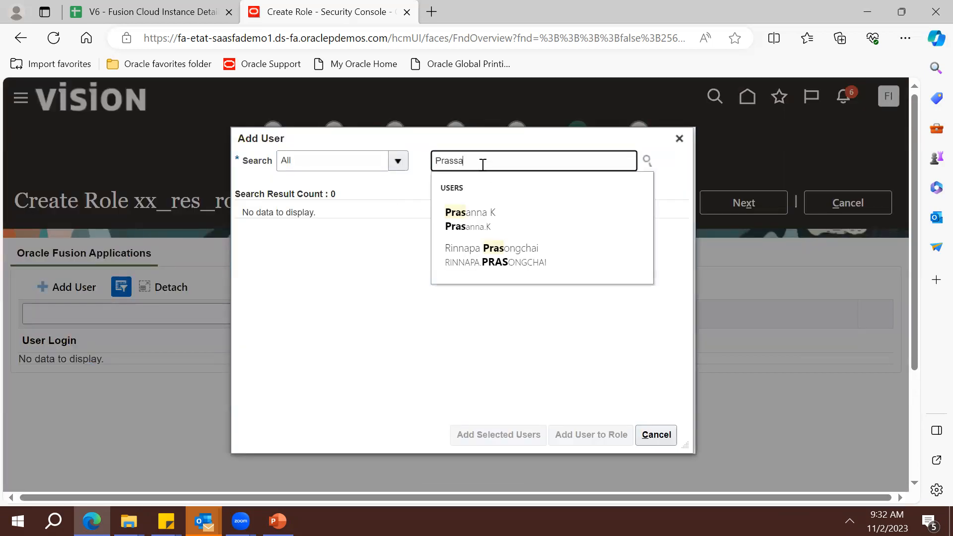
pyautogui.press('BackSpace')
pyautogui.press('BackSpace')
pyautogui.press('Down')
pyautogui.press('Return')
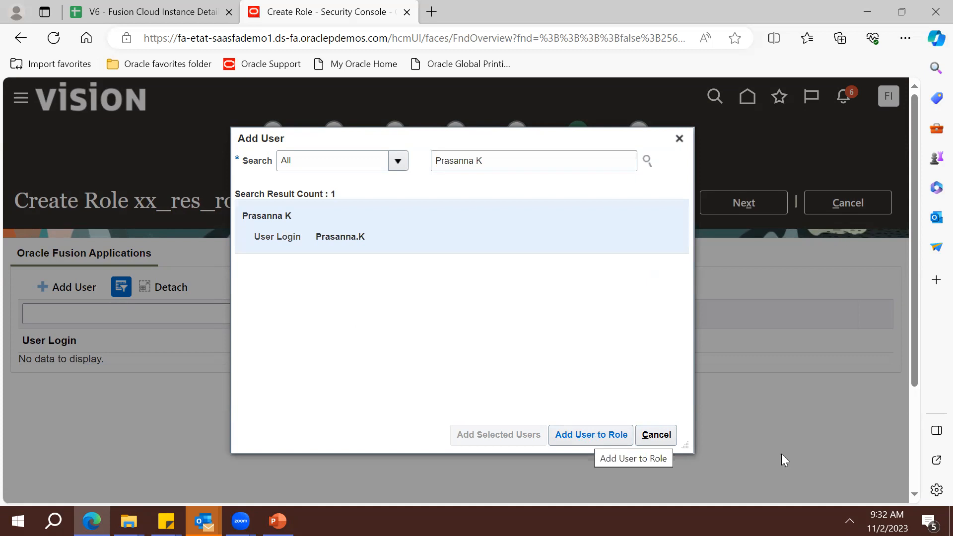
pyautogui.click(606, 439)
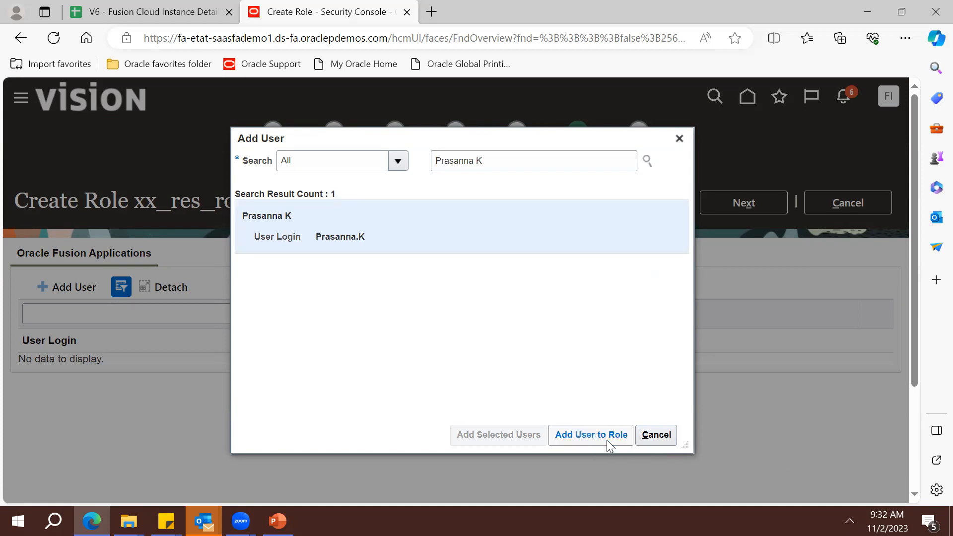
pyautogui.click(656, 435)
pyautogui.click(757, 203)
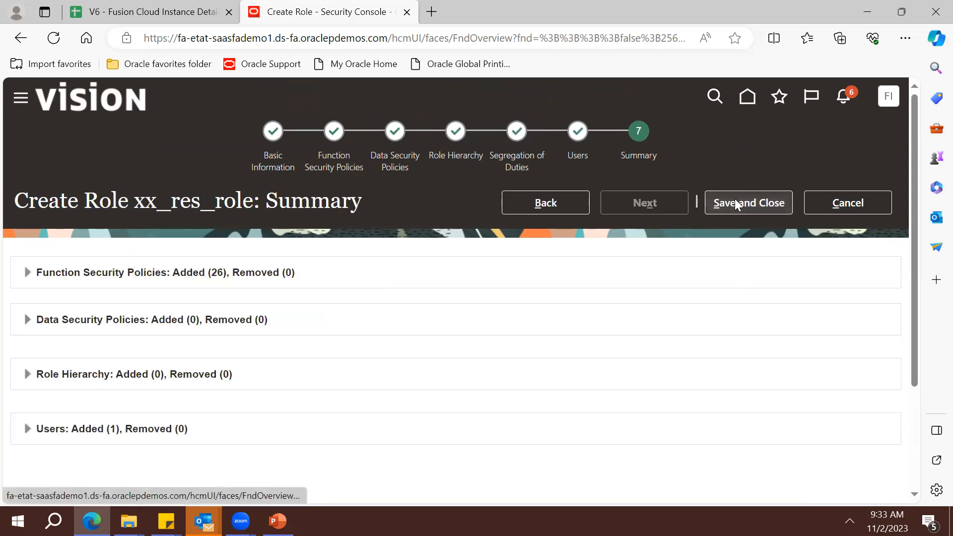
# Save and close xx_res_role, acknowledge the confirmation, and open Settings and Actions
pyautogui.click(736, 203)
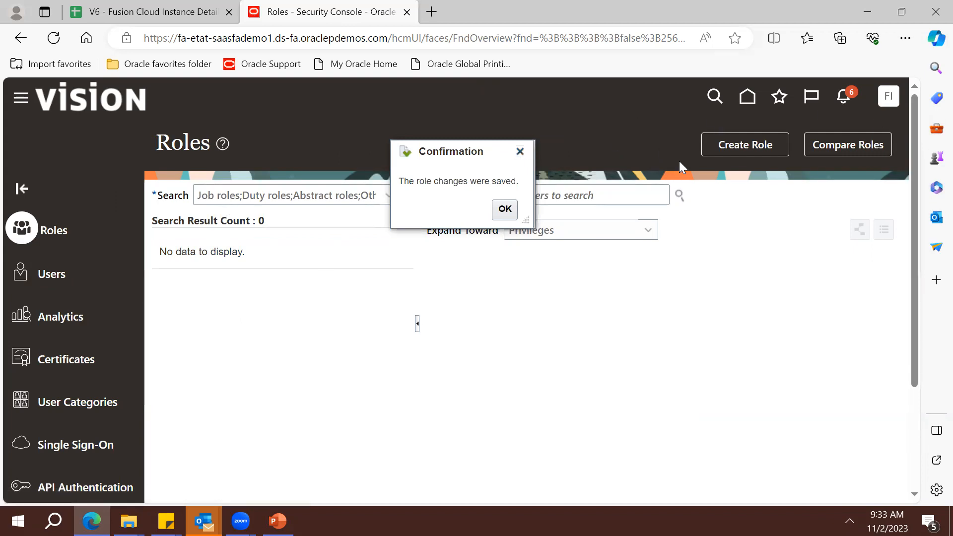
pyautogui.click(894, 100)
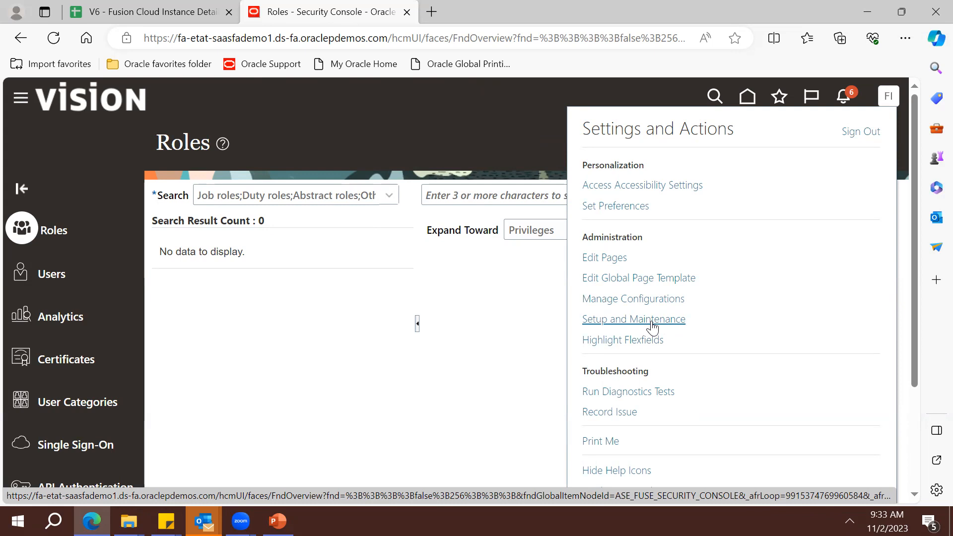
# In Setup and Maintenance, open the Run User and Roles Synchronization Process task
pyautogui.click(651, 320)
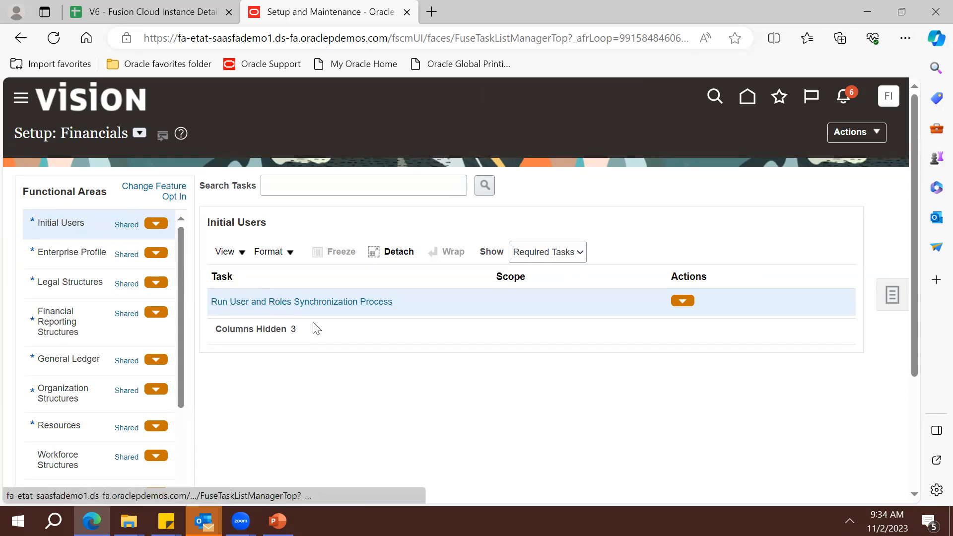
pyautogui.click(333, 303)
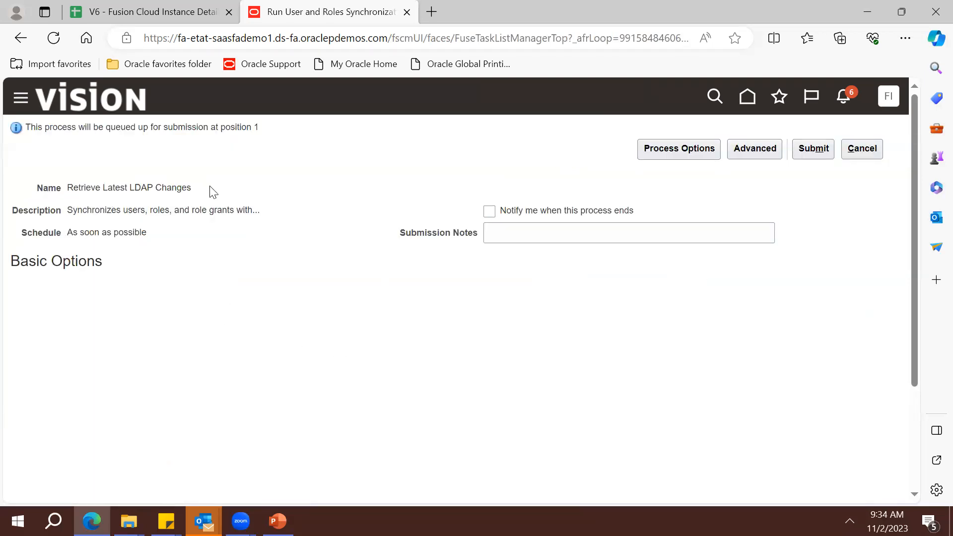
# Submit Retrieve Latest LDAP Changes and acknowledge the confirmation for process 6452452
pyautogui.tripleClick(132, 189)
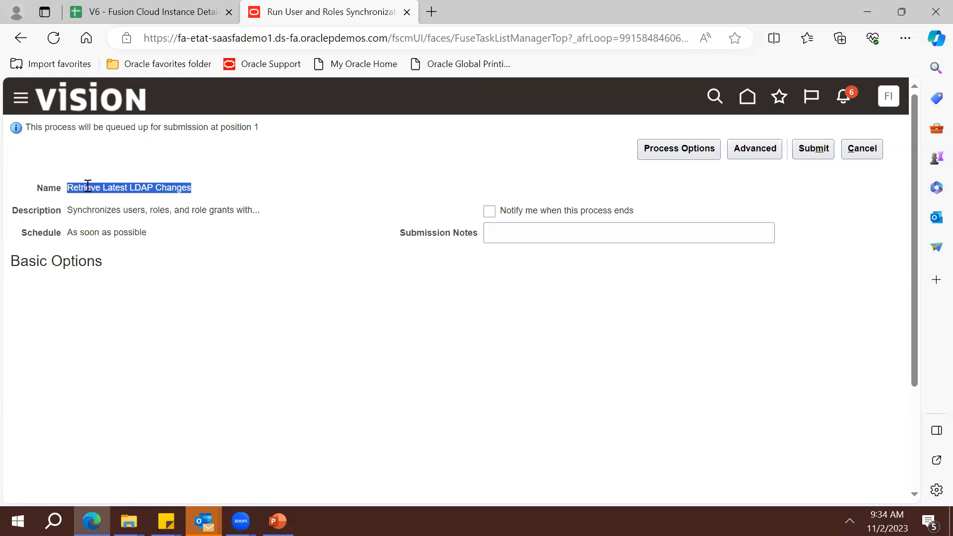
pyautogui.click(819, 149)
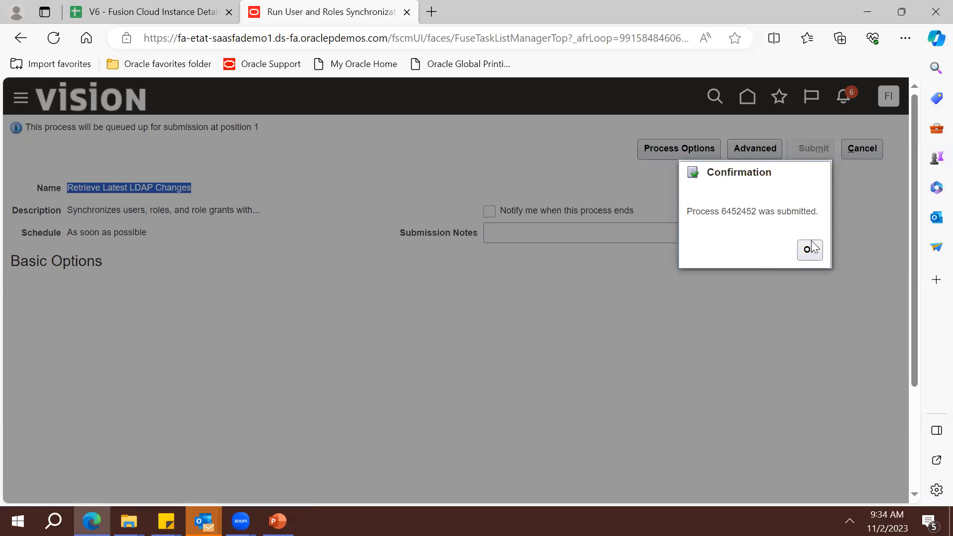
pyautogui.click(810, 248)
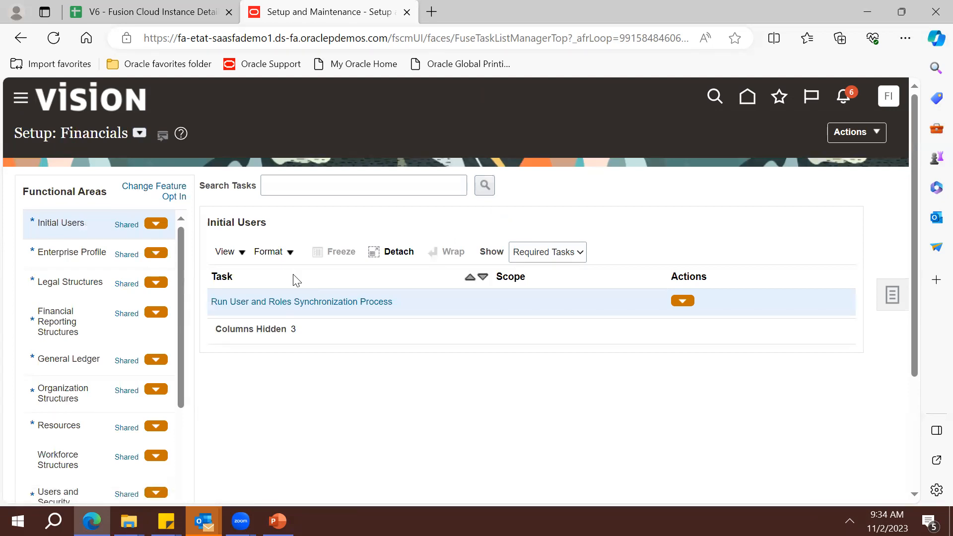
pyautogui.scroll(-7, 577, 424)
# Confirm Retrieve Latest LDAP Changes process 6452452 shows Ready, then return to the PowerPoint Roles slide
pyautogui.scroll(-8, 576, 425)
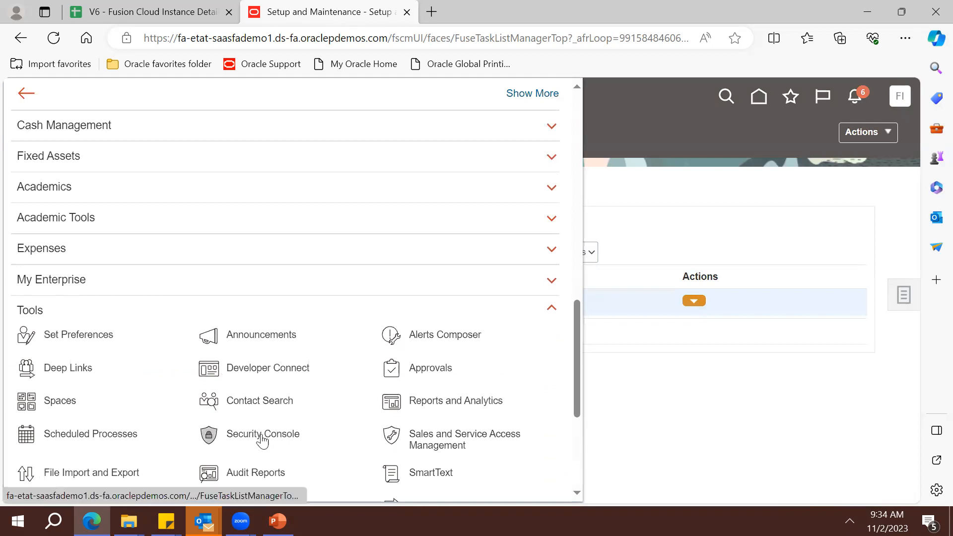
pyautogui.click(407, 456)
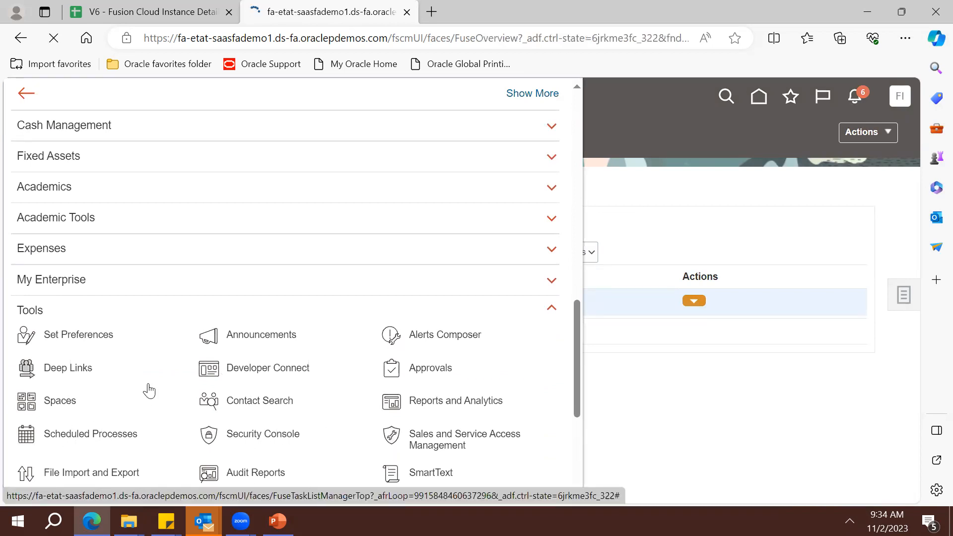
pyautogui.tripleClick(127, 331)
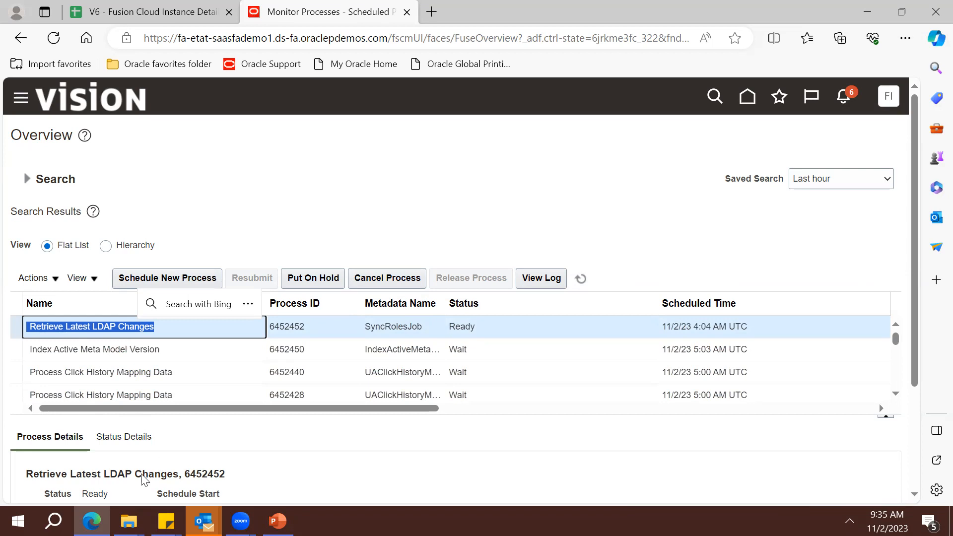
pyautogui.click(277, 521)
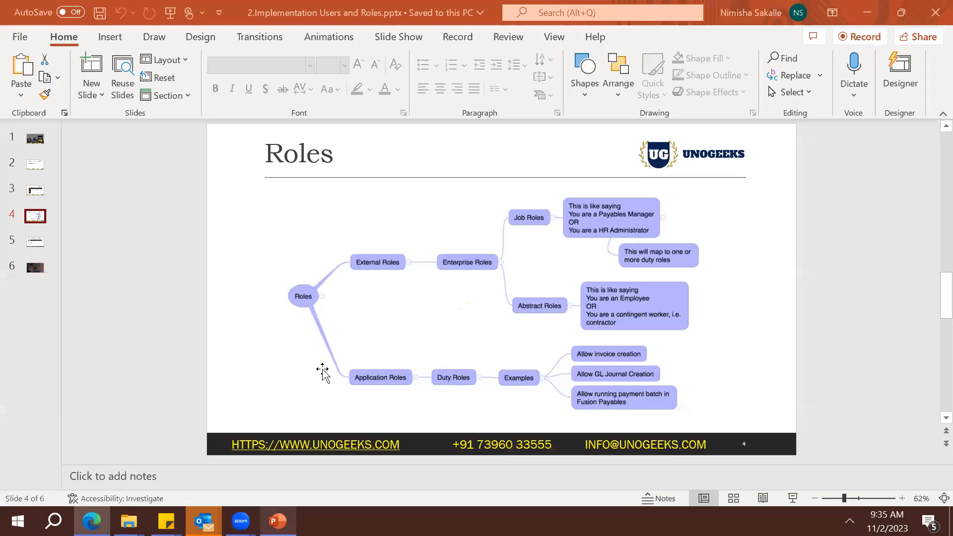